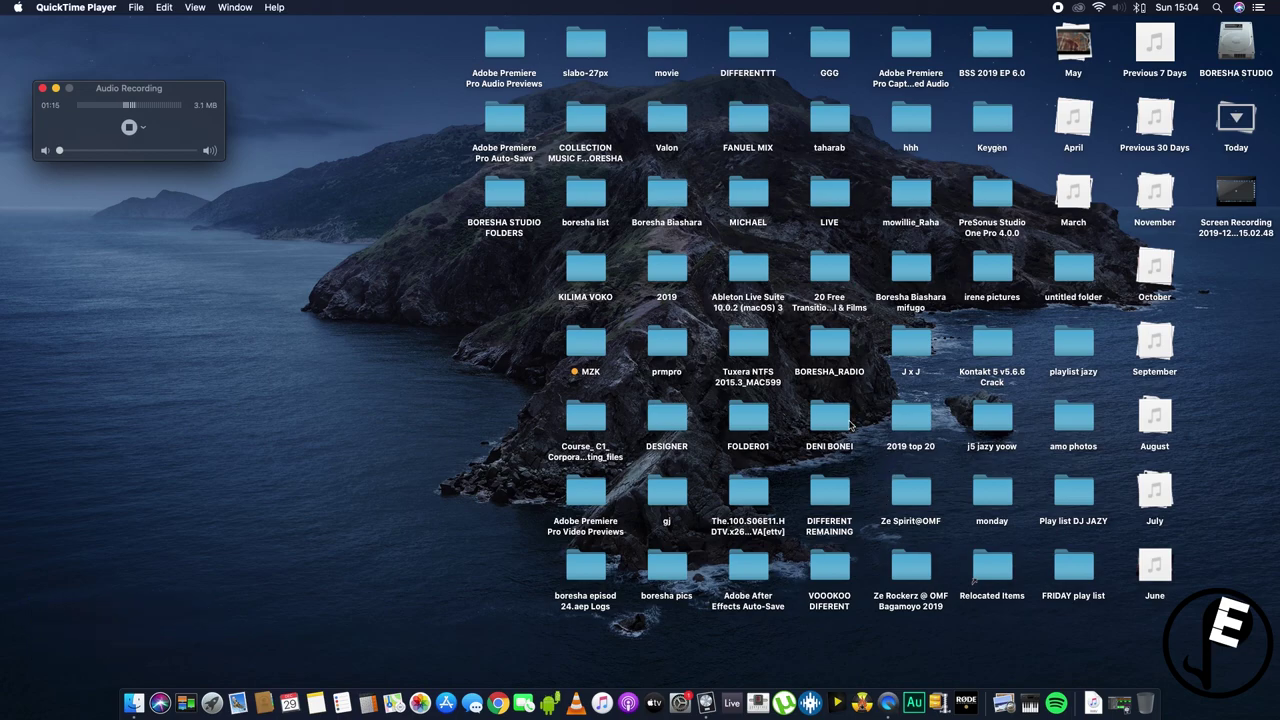
Step: Switch to Logic Pro X and deselect the three vocal regions on the Audio 15 track
{"action": "left_click", "coordinate": [700, 695]}
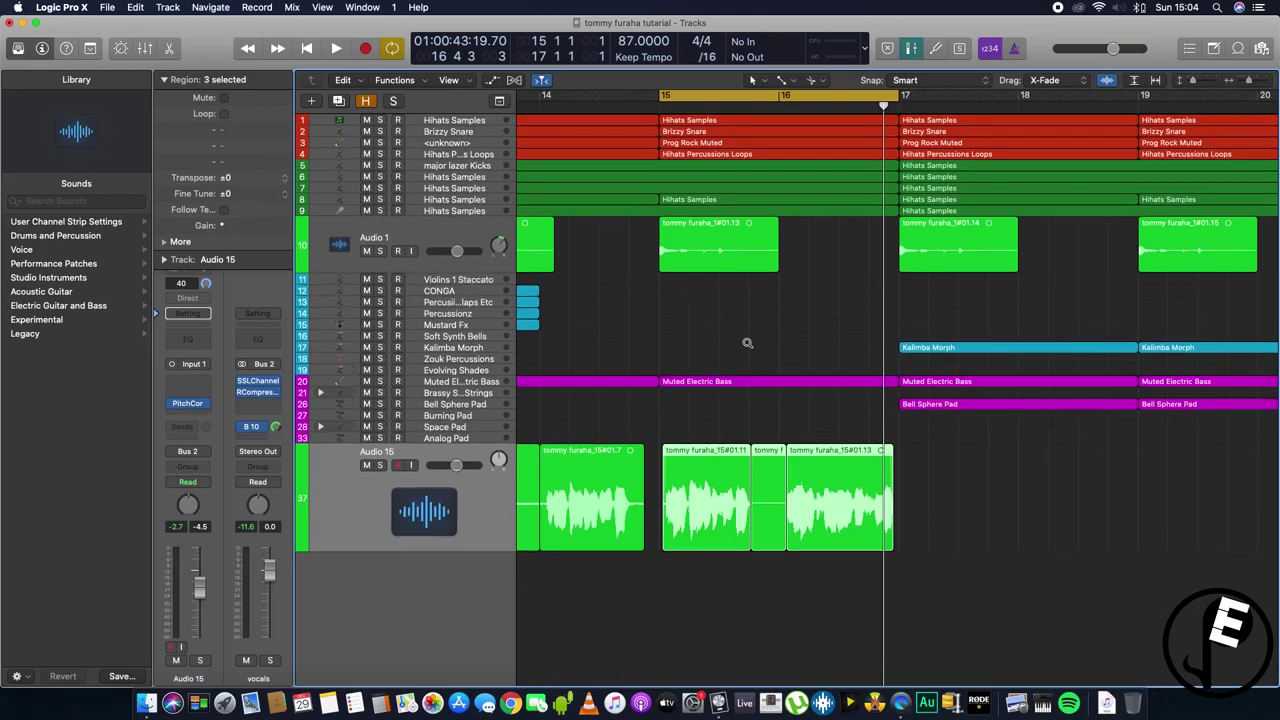
{"action": "scroll", "coordinate": [746, 346], "scroll_direction": "left", "scroll_amount": 3}
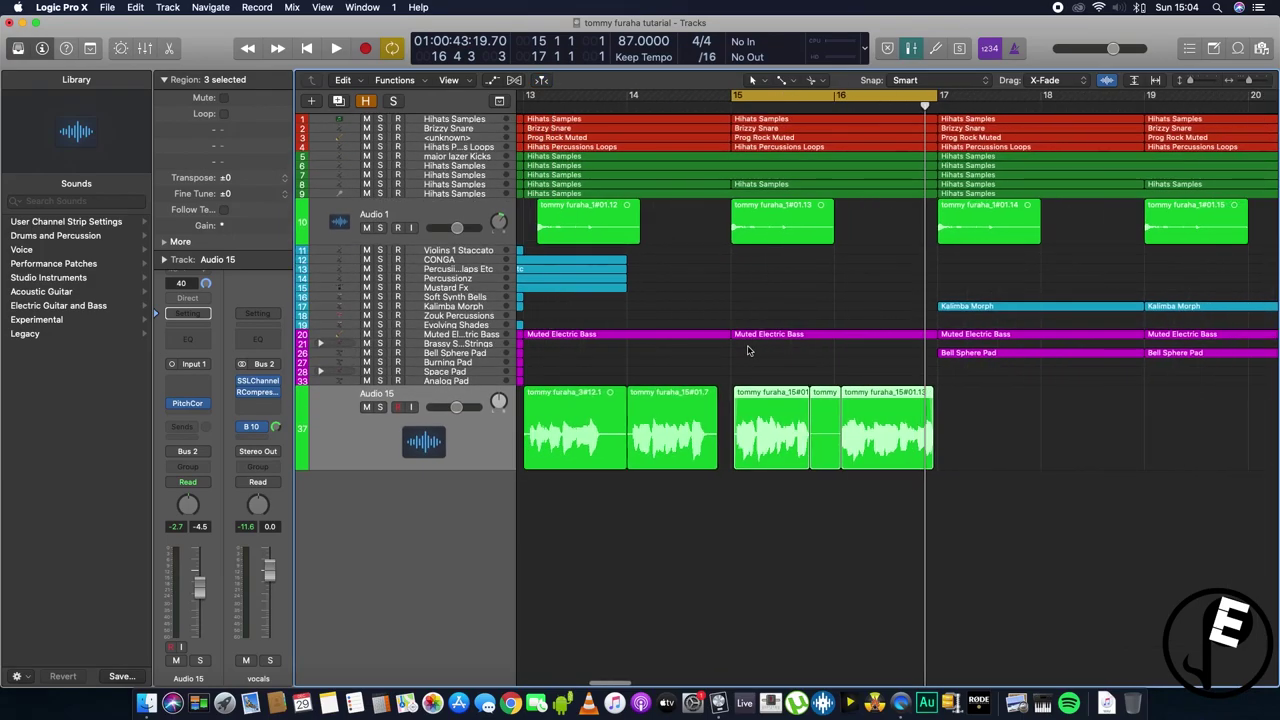
{"action": "scroll", "coordinate": [746, 349], "scroll_direction": "down", "scroll_amount": 3}
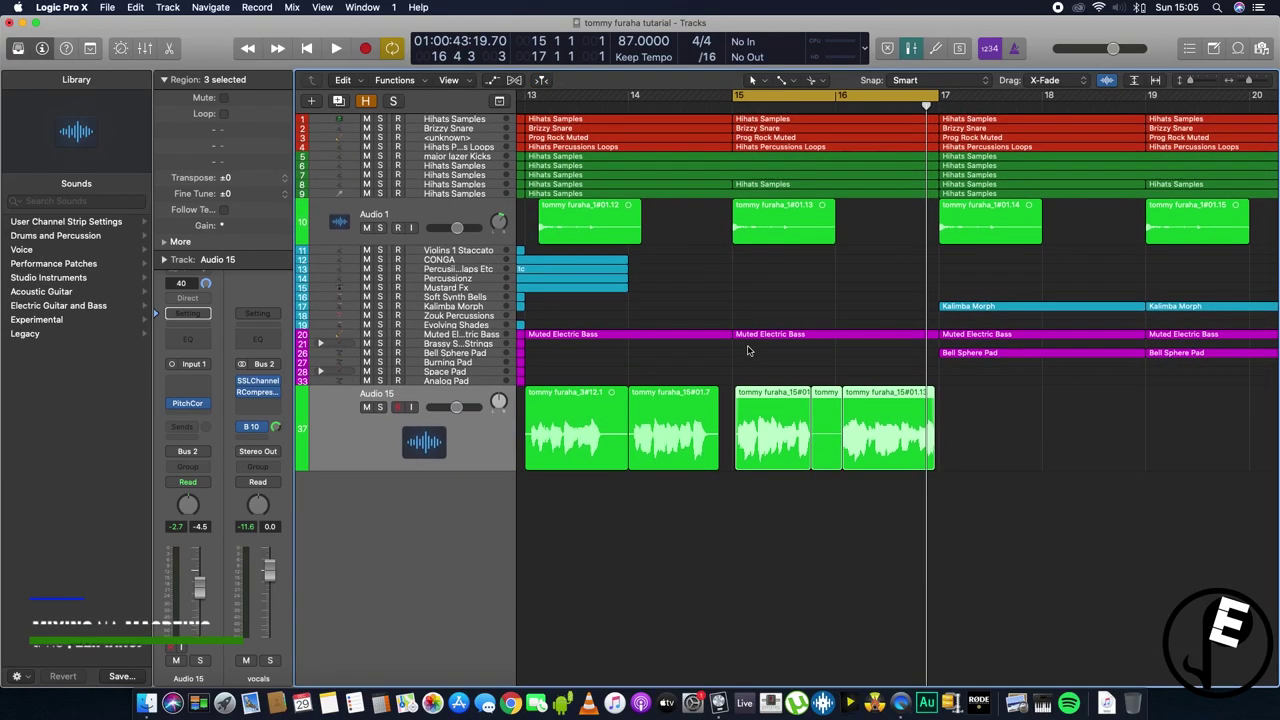
{"action": "left_click", "coordinate": [767, 348], "text": "ctrl+alt"}
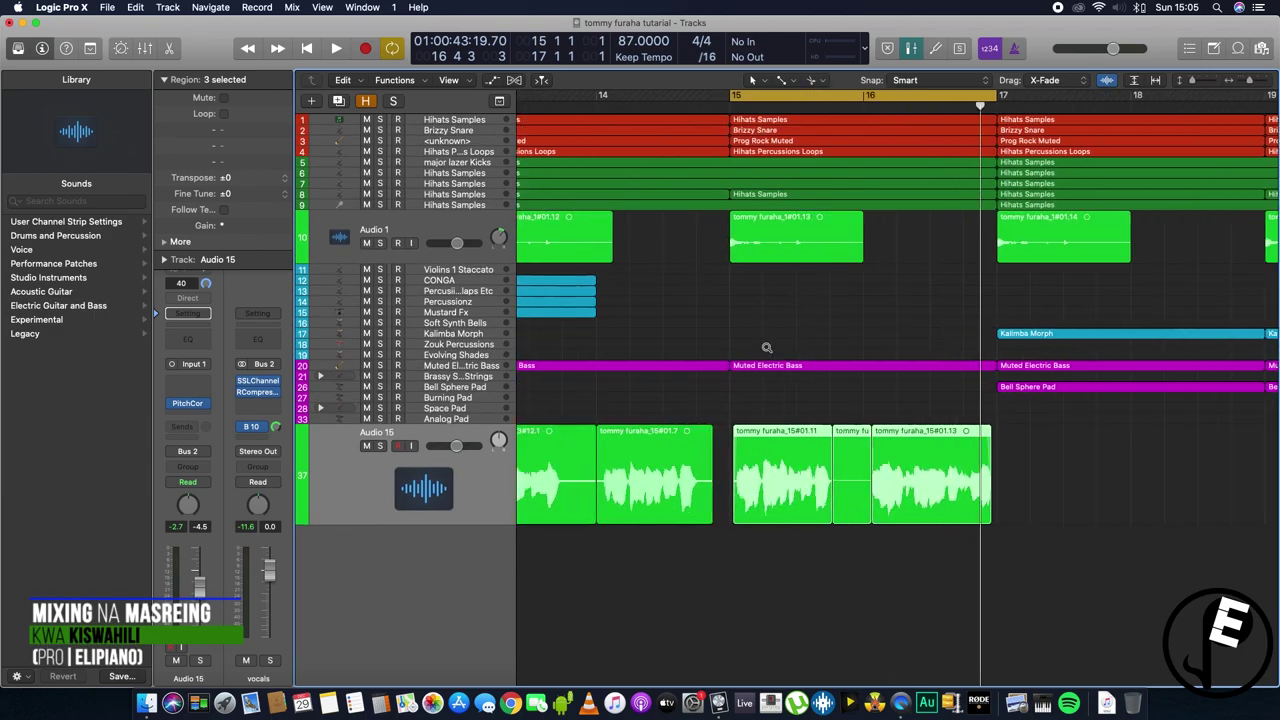
{"action": "left_click", "coordinate": [767, 348], "text": "ctrl+alt"}
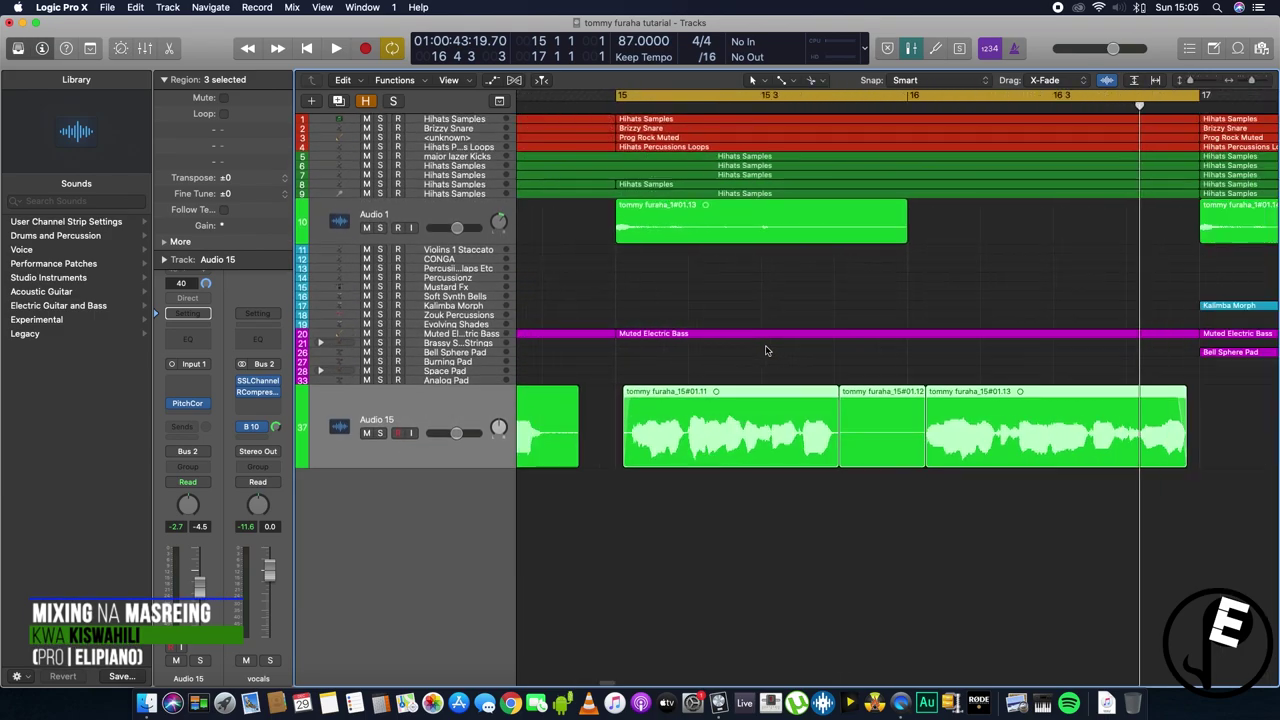
{"action": "left_click", "coordinate": [767, 348], "text": "ctrl+alt"}
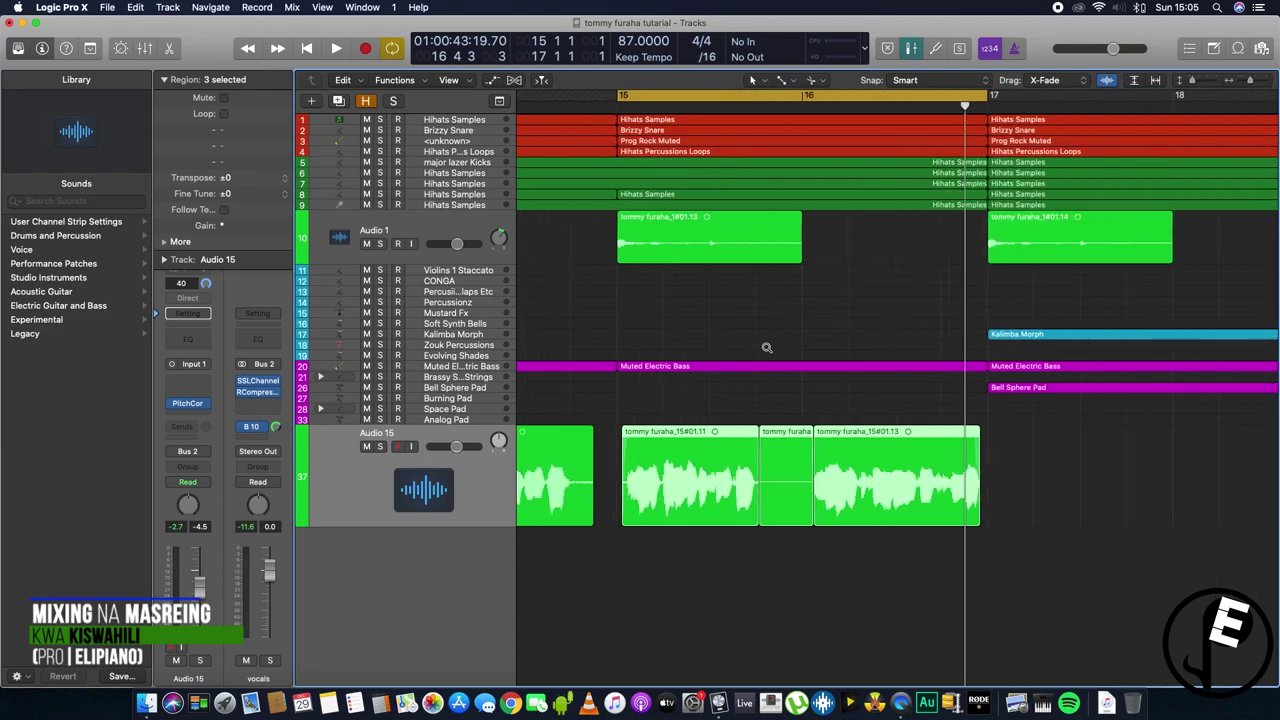
{"action": "left_click", "coordinate": [767, 354], "text": "ctrl+alt"}
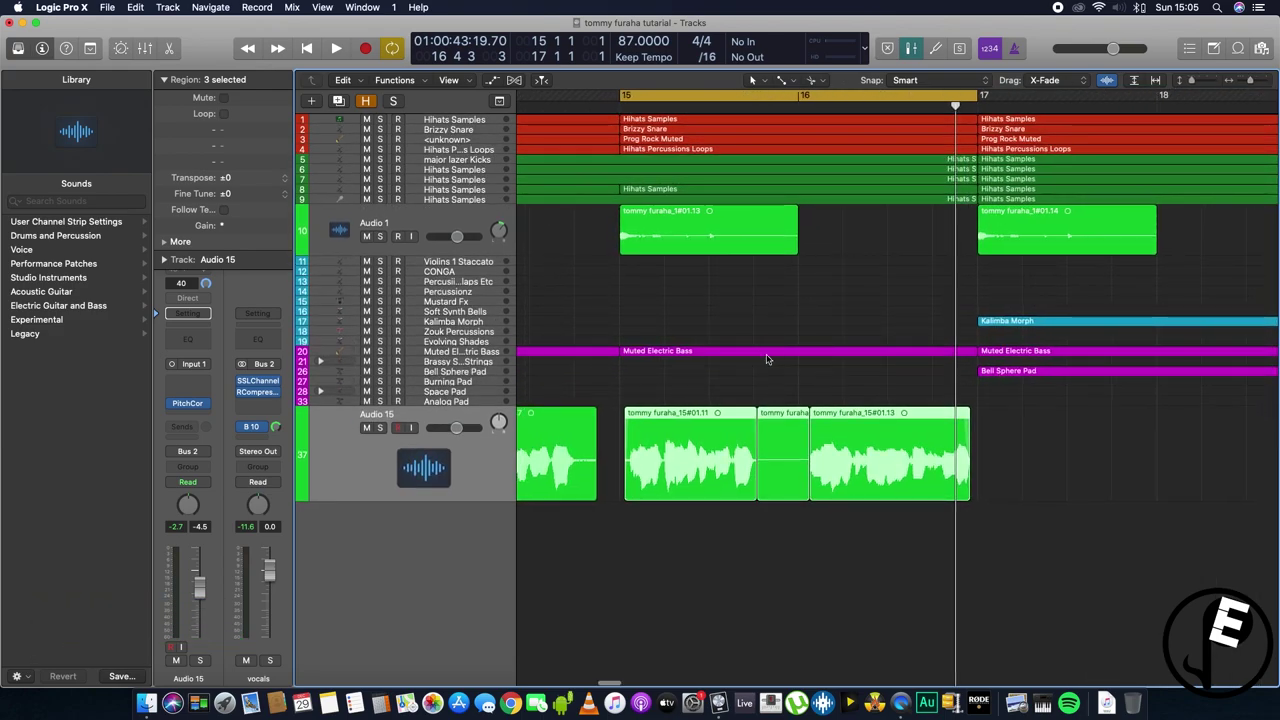
{"action": "left_click", "coordinate": [769, 357], "text": "ctrl+alt"}
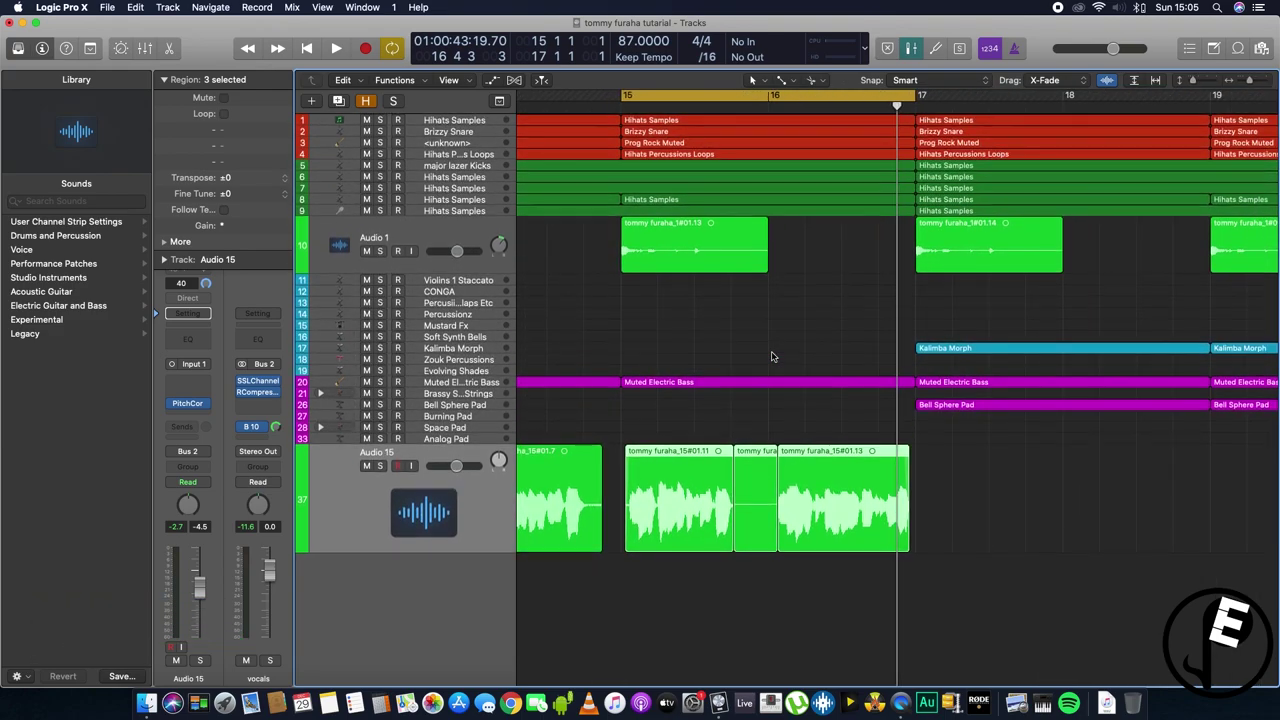
{"action": "key", "text": "super+Right"}
{"action": "left_click", "coordinate": [1222, 460]}
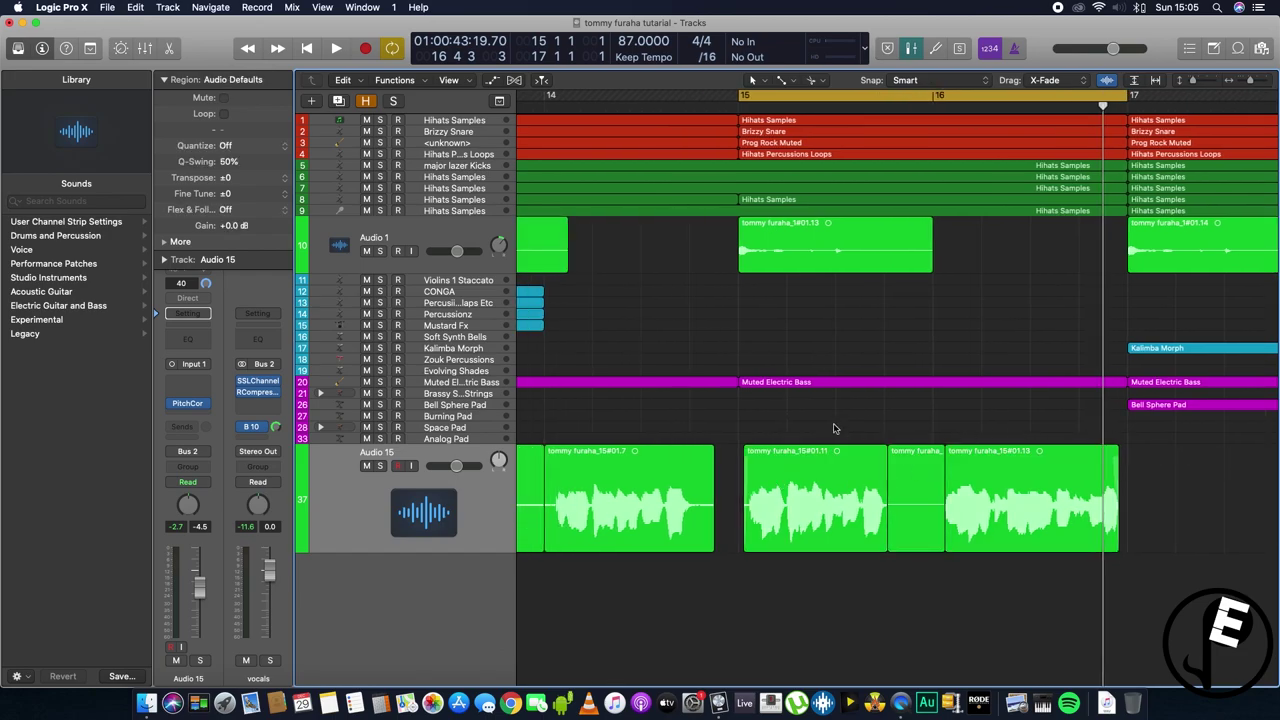
Step: Play the cycled section from bar 15 to hear the vocals with the beat, and stop playback
{"action": "key", "text": "space"}
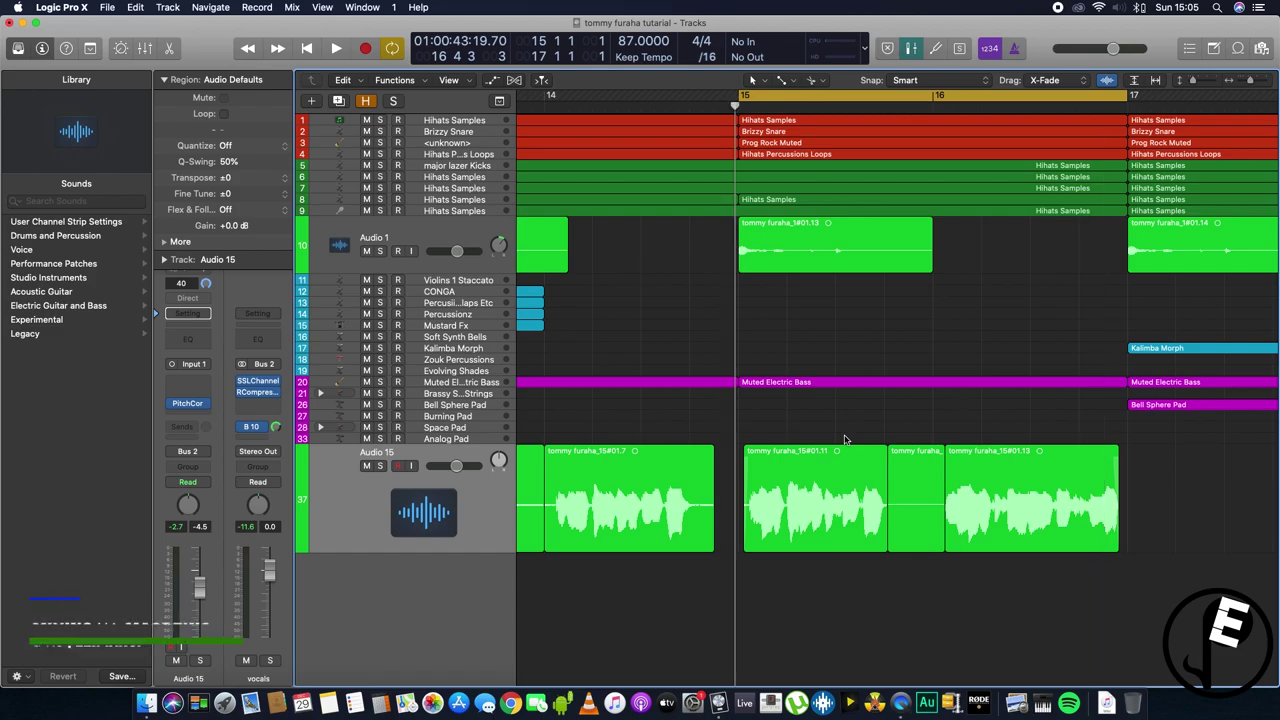
{"action": "key", "text": "z"}
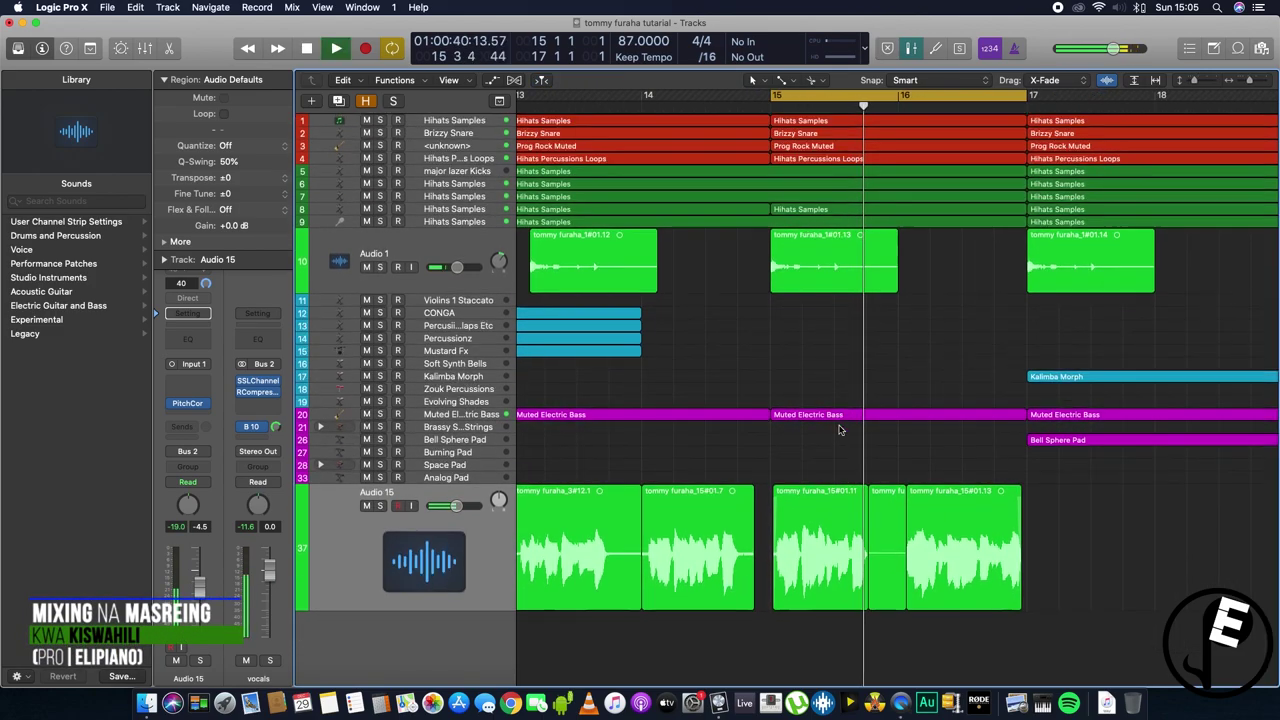
{"action": "key", "text": "z"}
{"action": "key", "text": "z"}
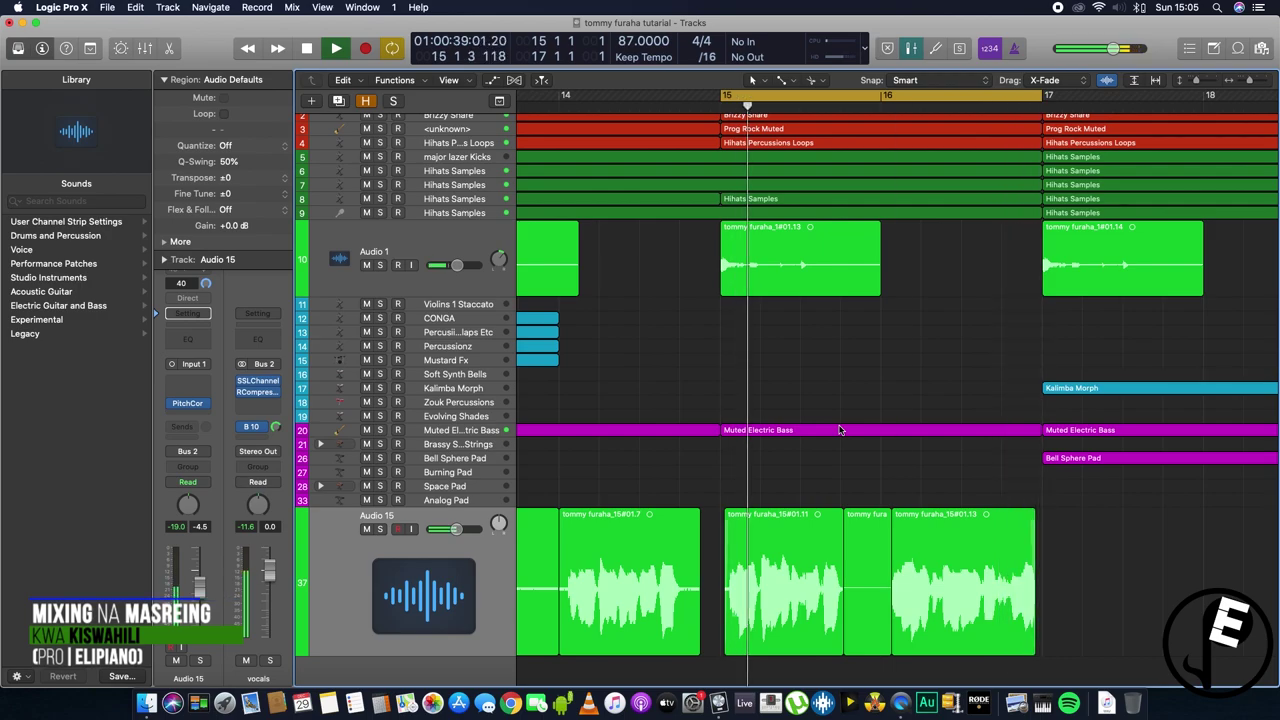
{"action": "key", "text": "z"}
{"action": "key", "text": "z"}
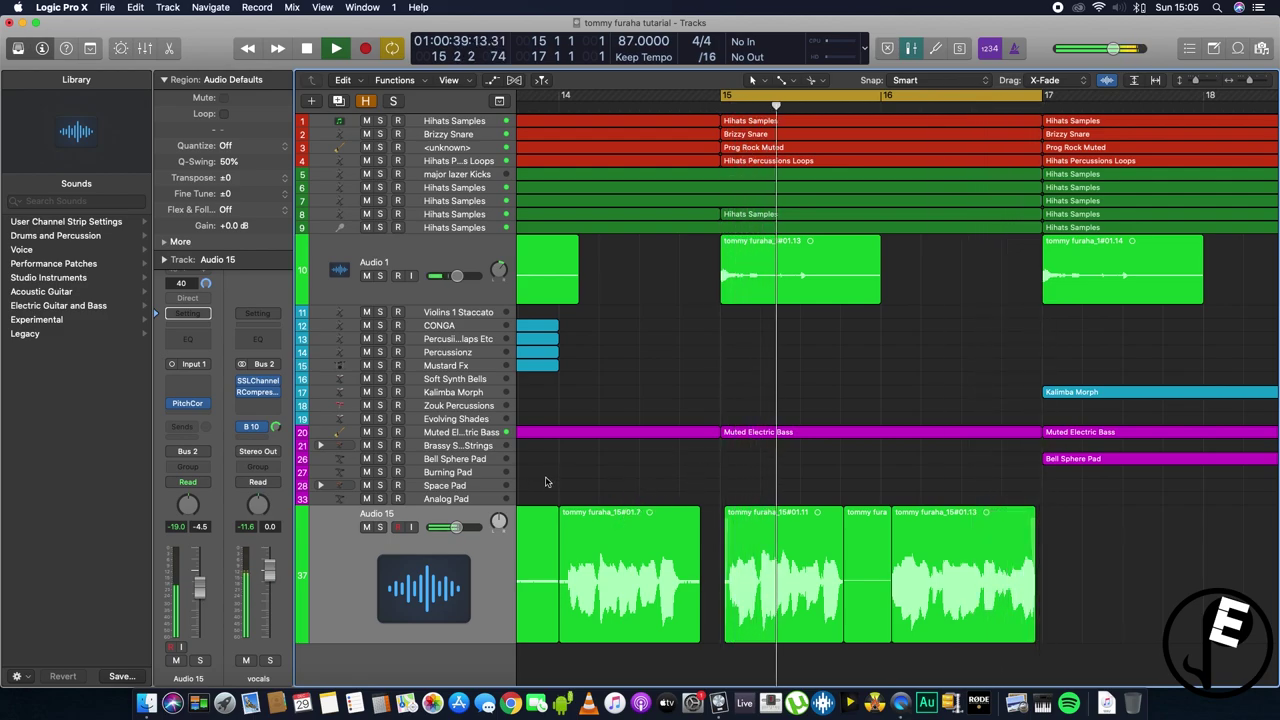
{"action": "key", "text": "space"}
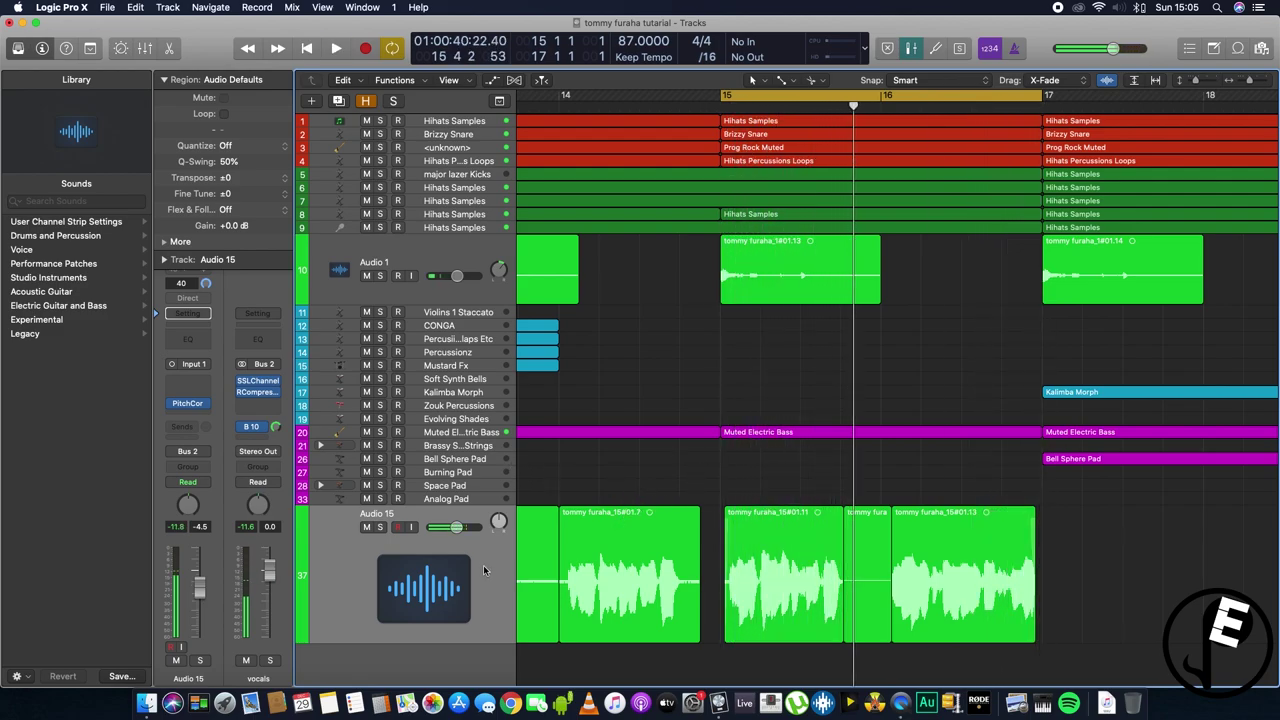
Step: Show the mixer, select the Audio 15 channel and review its Pitch Correction plug-in settings
{"action": "key", "text": "x"}
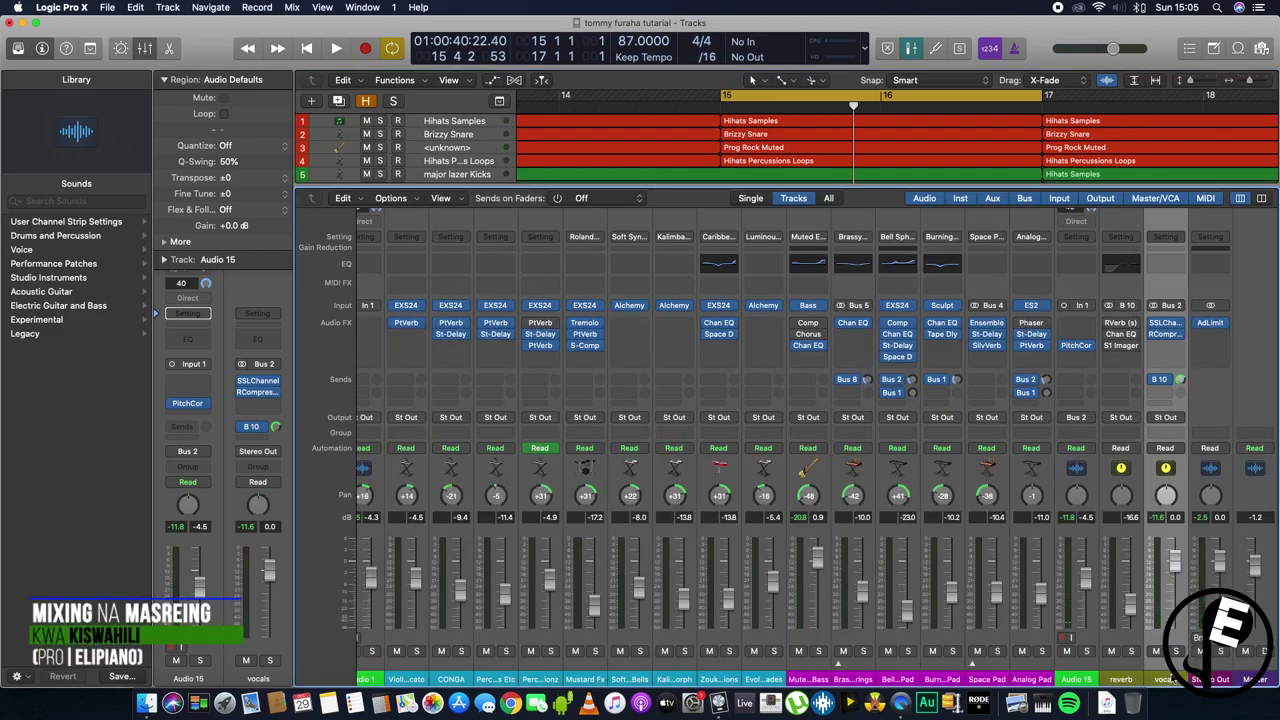
{"action": "left_click", "coordinate": [1093, 643]}
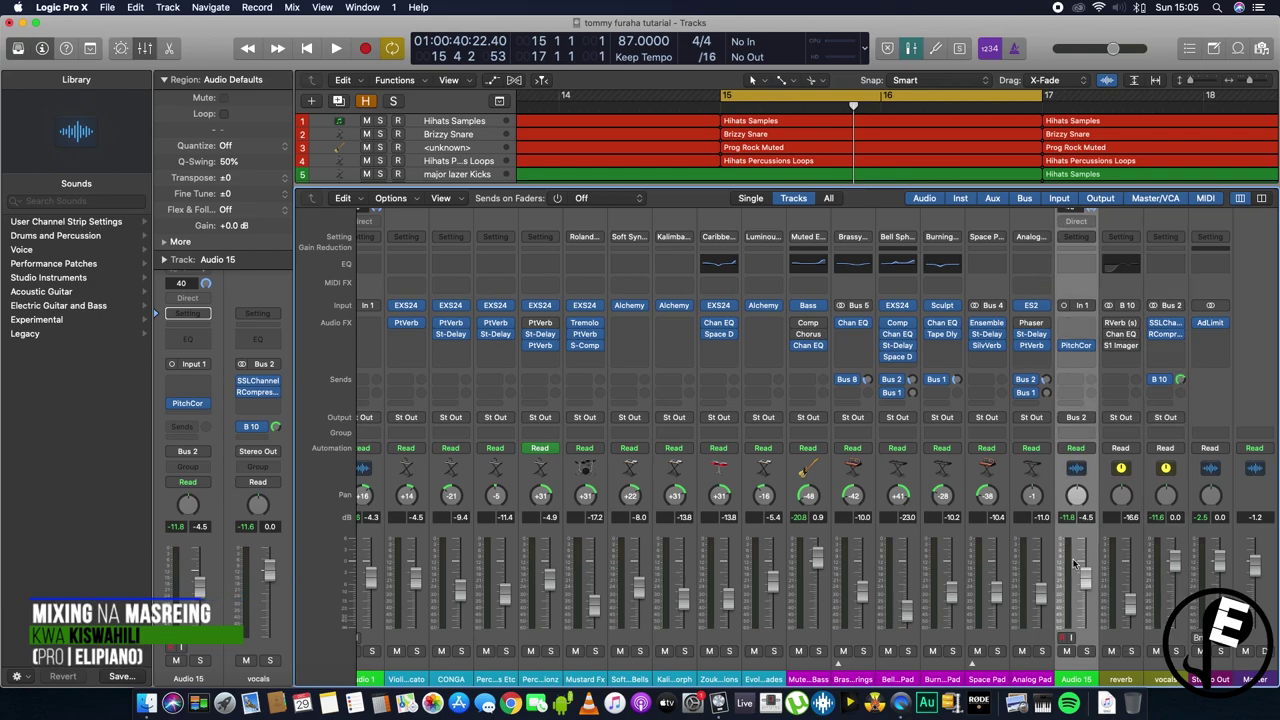
{"action": "scroll", "coordinate": [1084, 548], "scroll_direction": "up", "scroll_amount": 1}
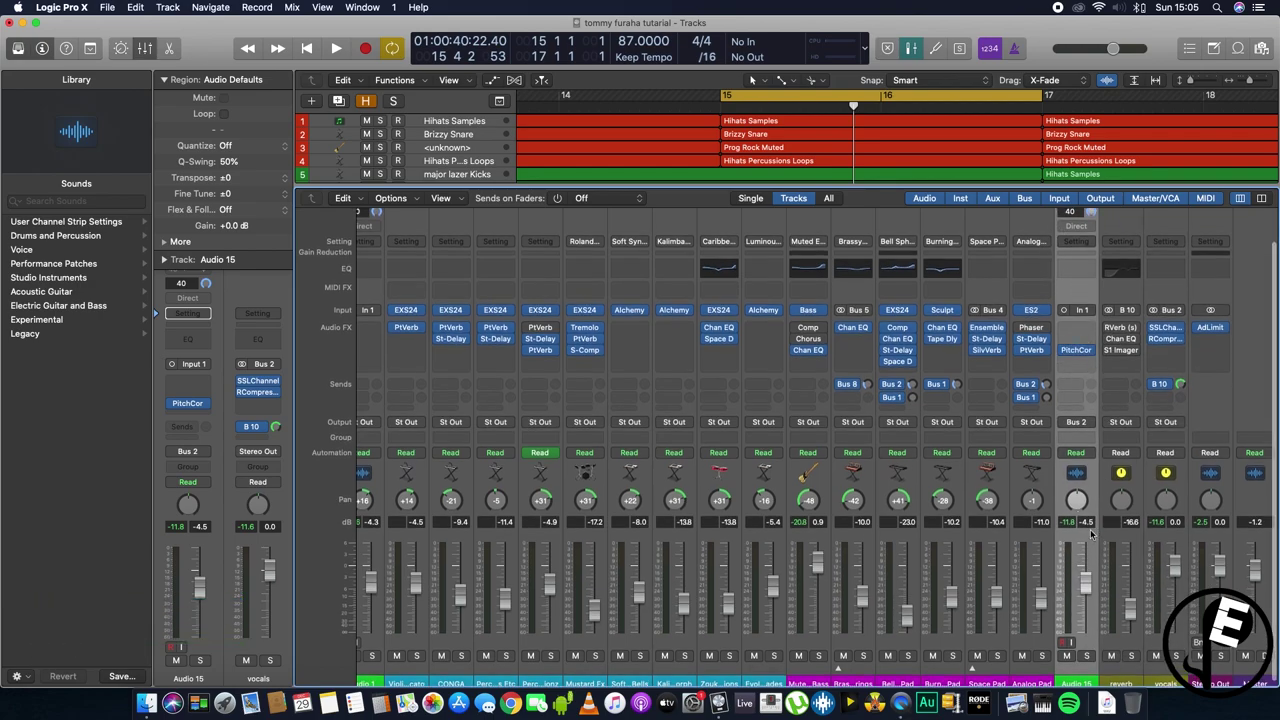
{"action": "mouse_move", "coordinate": [1076, 350]}
{"action": "key", "text": "v"}
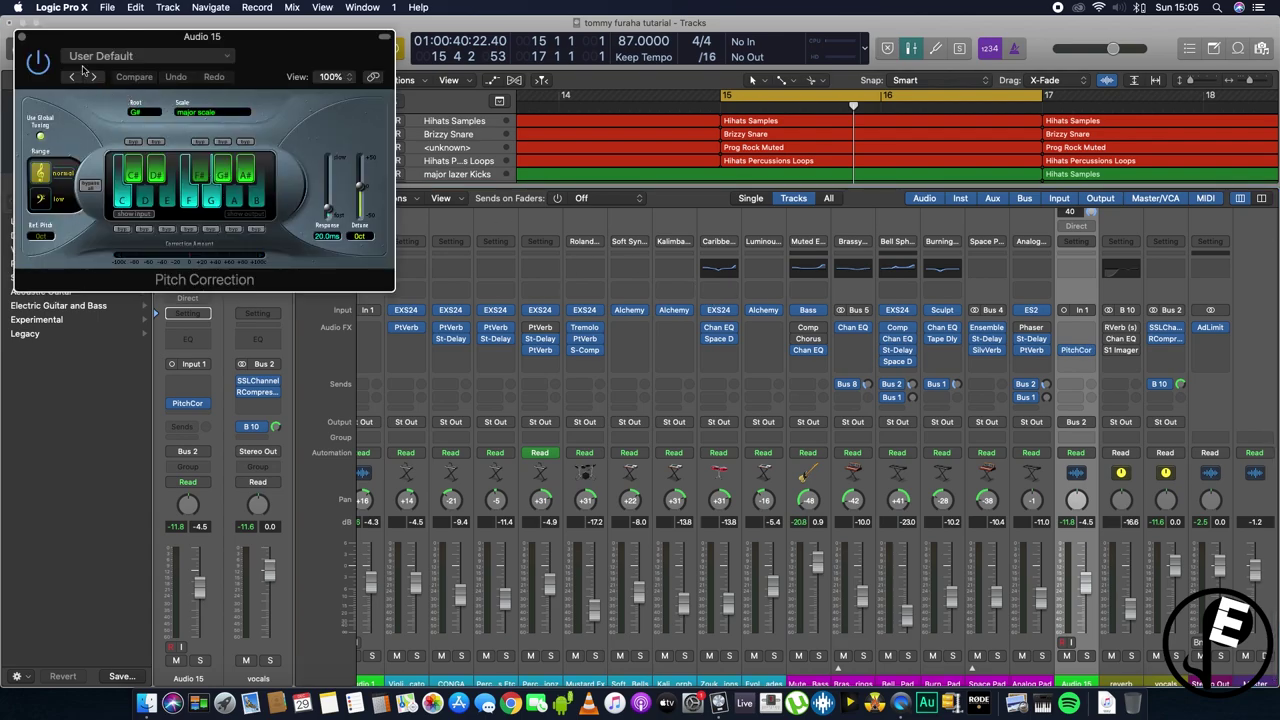
{"action": "left_click", "coordinate": [21, 37]}
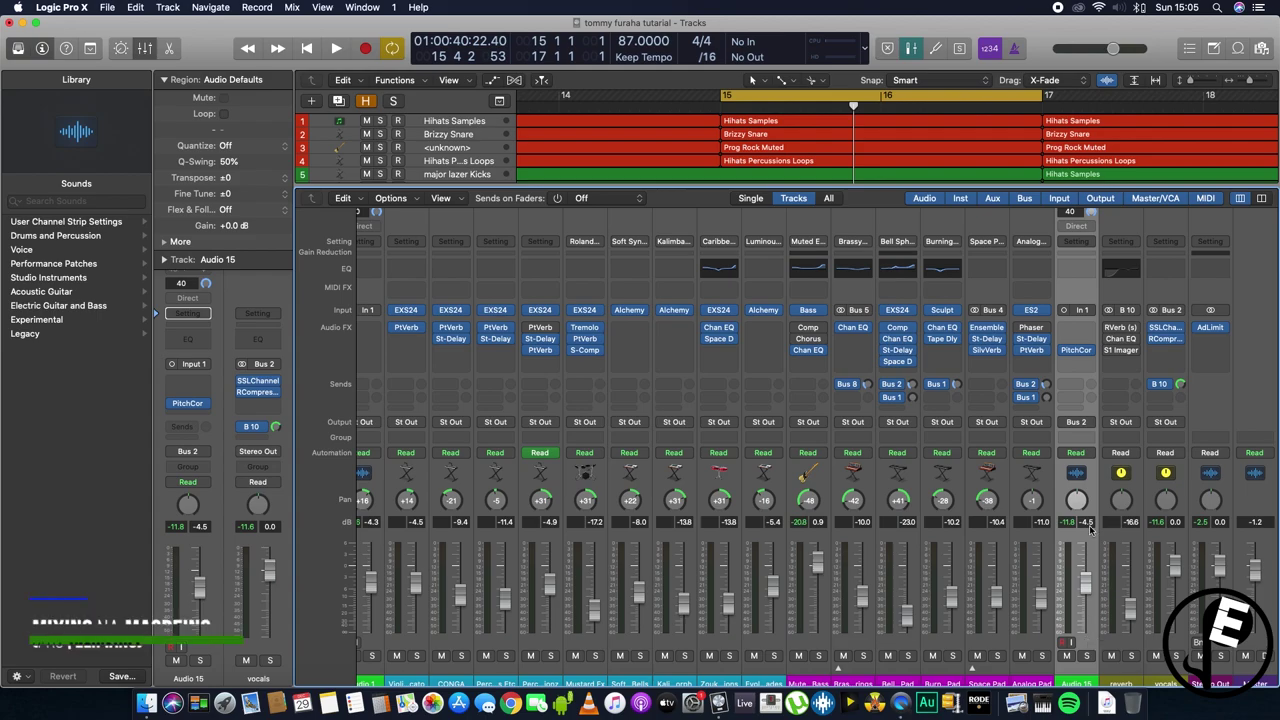
Step: Review the Audio 15 channel's output routing to Bus 2 → vocals in the list of available buses
{"action": "left_click", "coordinate": [1073, 423]}
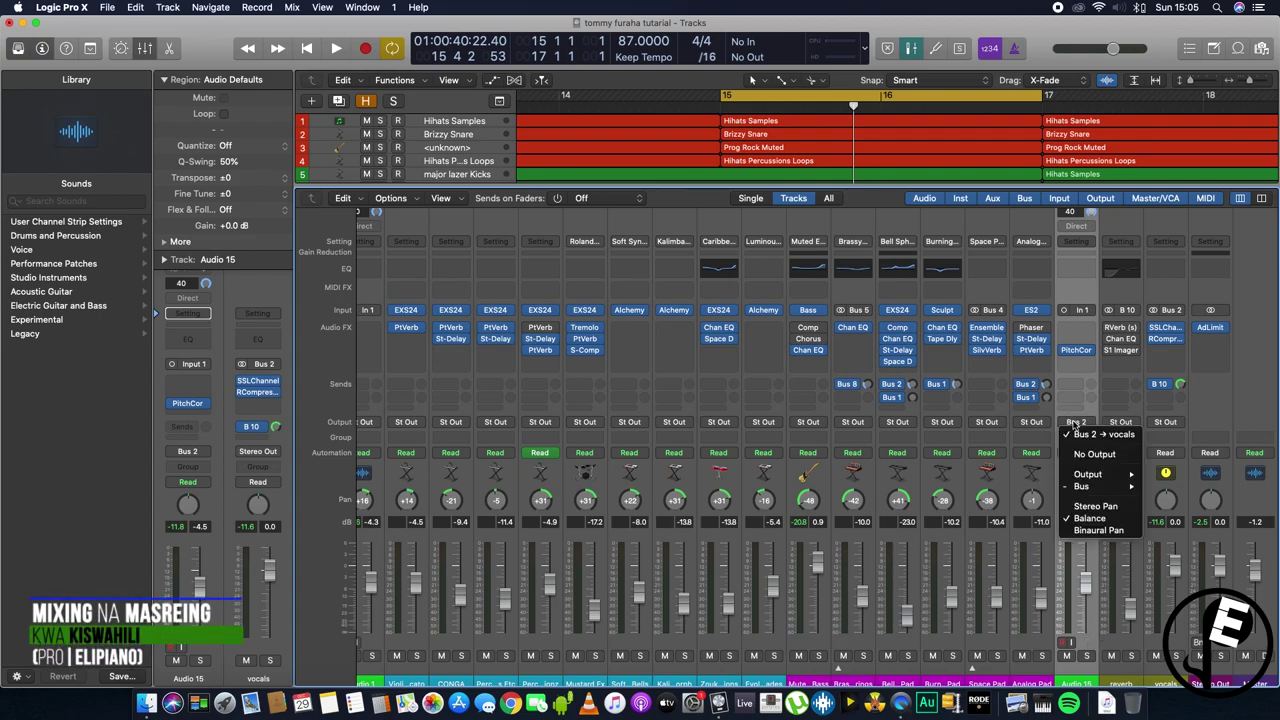
{"action": "mouse_move", "coordinate": [1085, 486]}
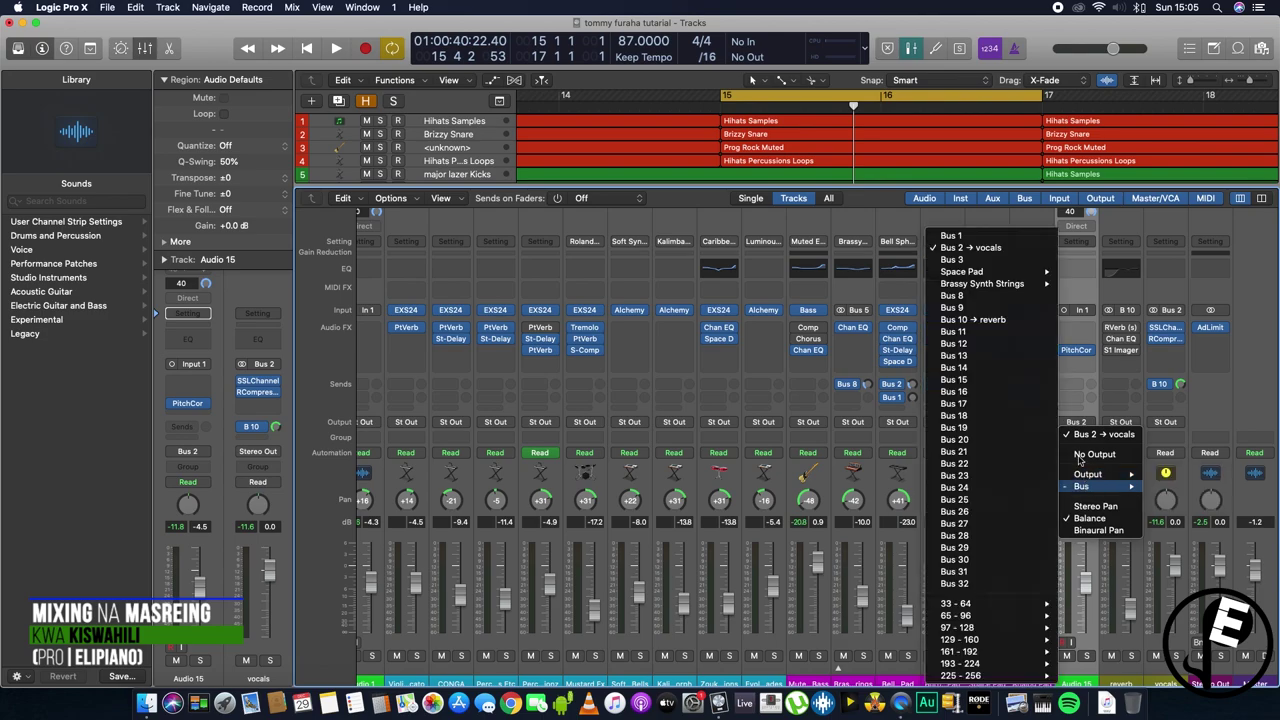
{"action": "left_click", "coordinate": [970, 247]}
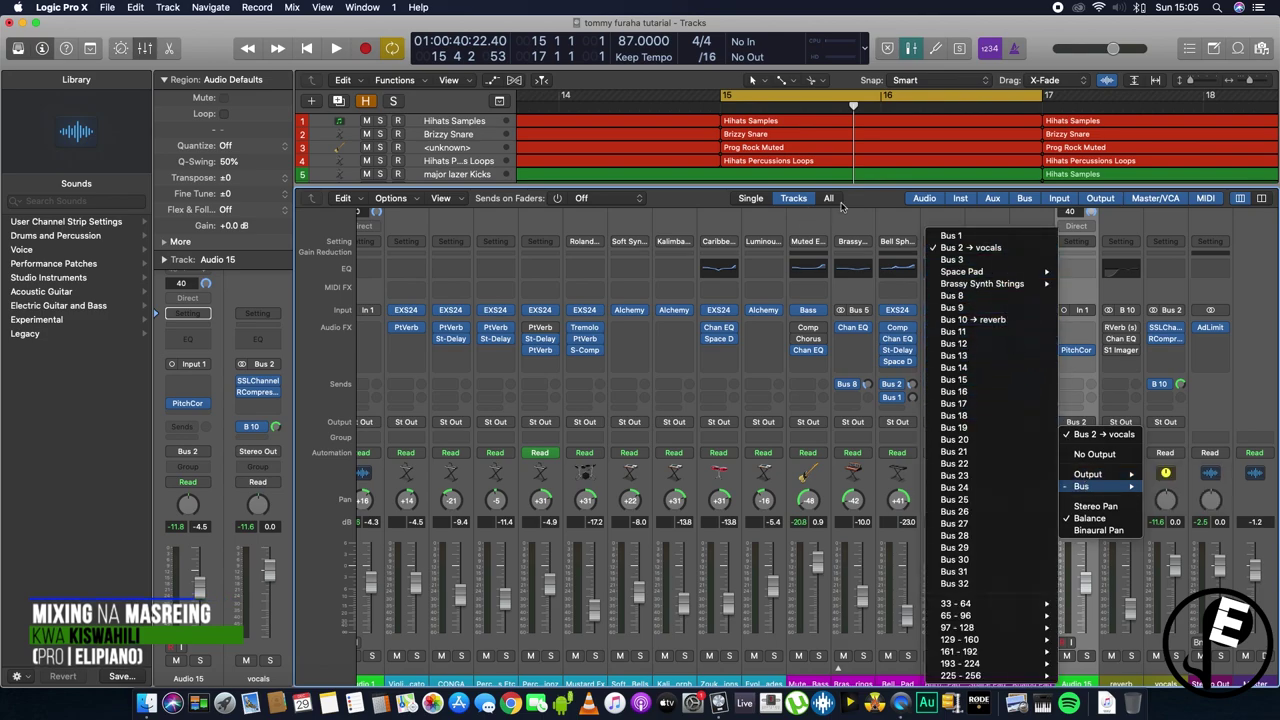
Step: Examine the SSLChannel and RCompressor plug-ins of the vocals channel side by side, and close both
{"action": "left_click", "coordinate": [1182, 650]}
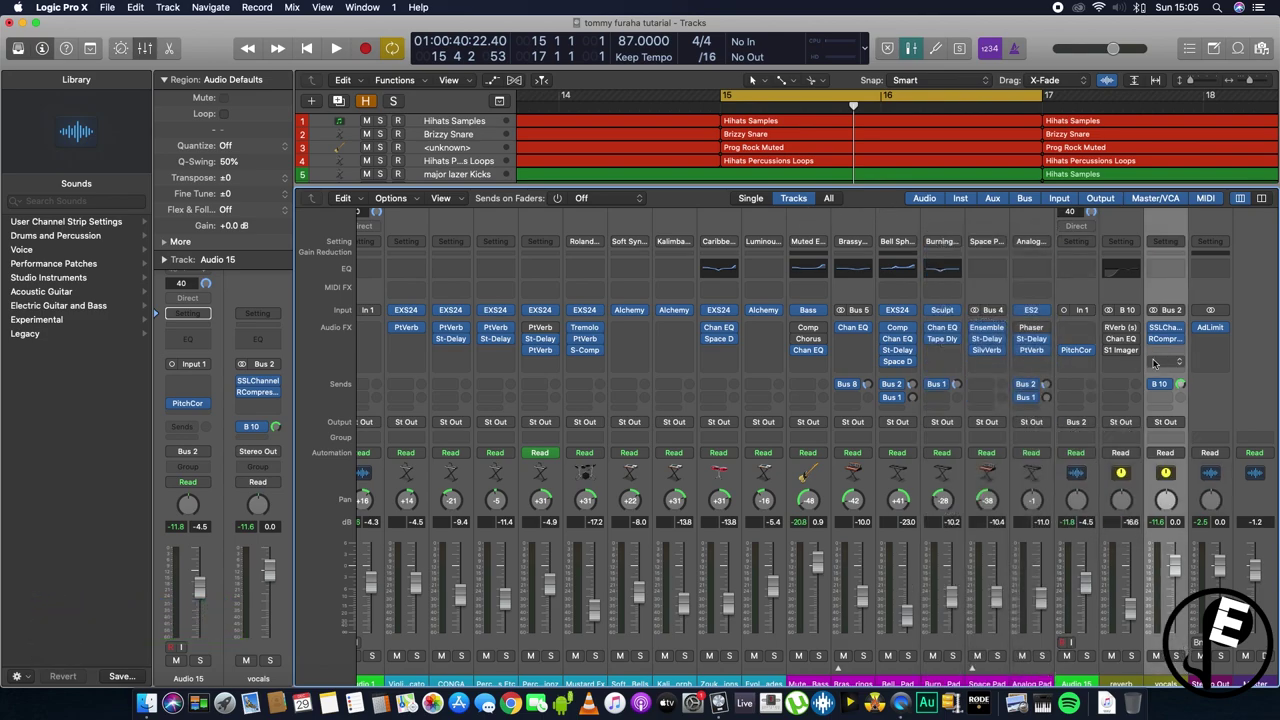
{"action": "left_click", "coordinate": [1165, 327]}
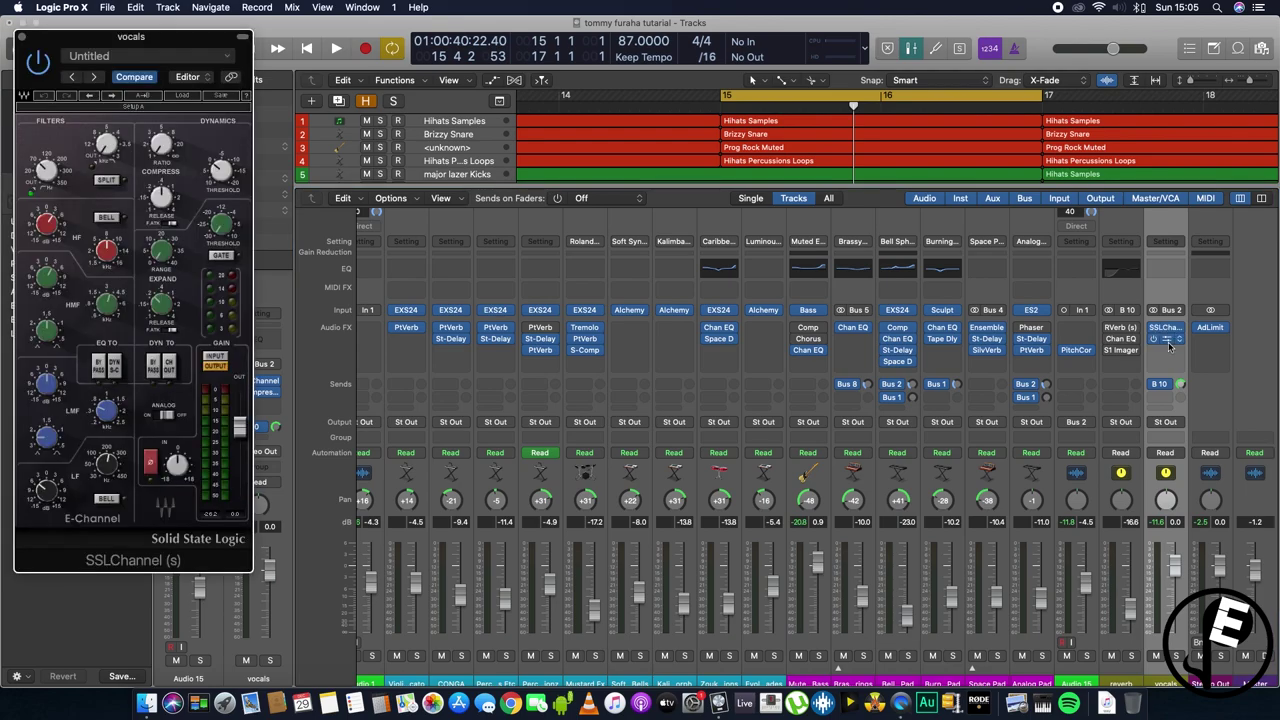
{"action": "left_click", "coordinate": [1165, 338]}
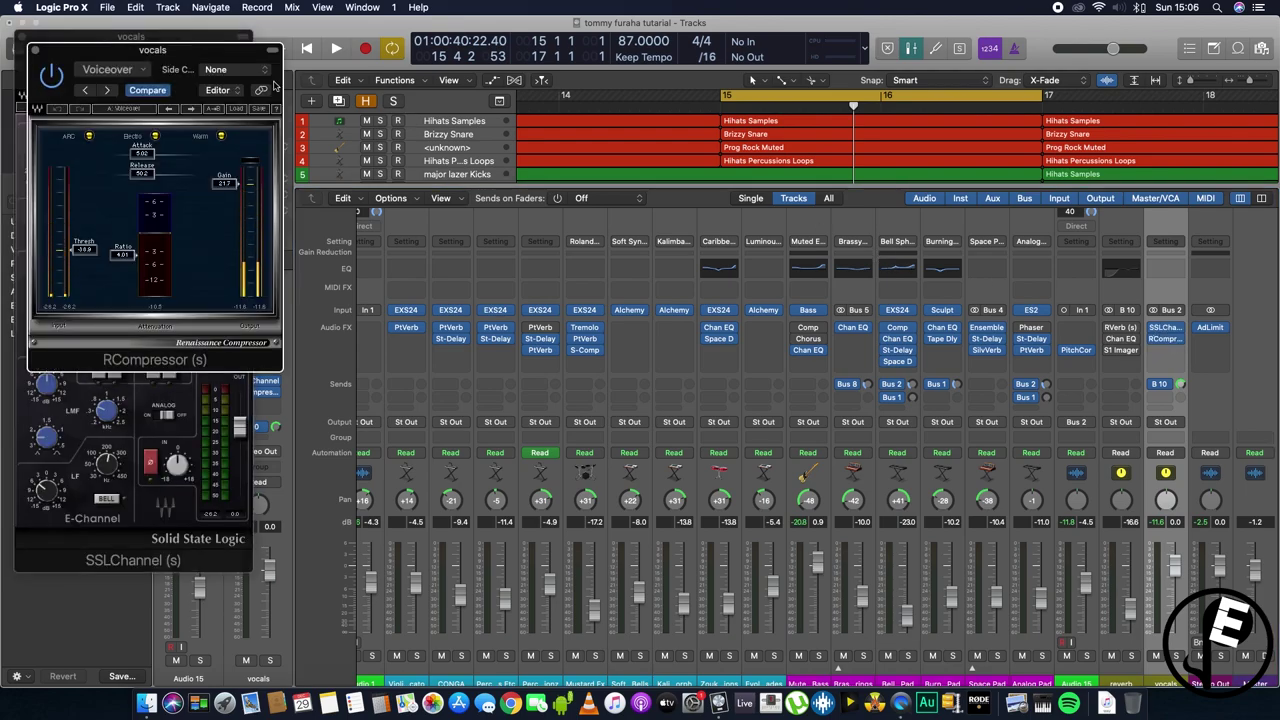
{"action": "left_click_drag", "start_coordinate": [191, 56], "coordinate": [499, 85]}
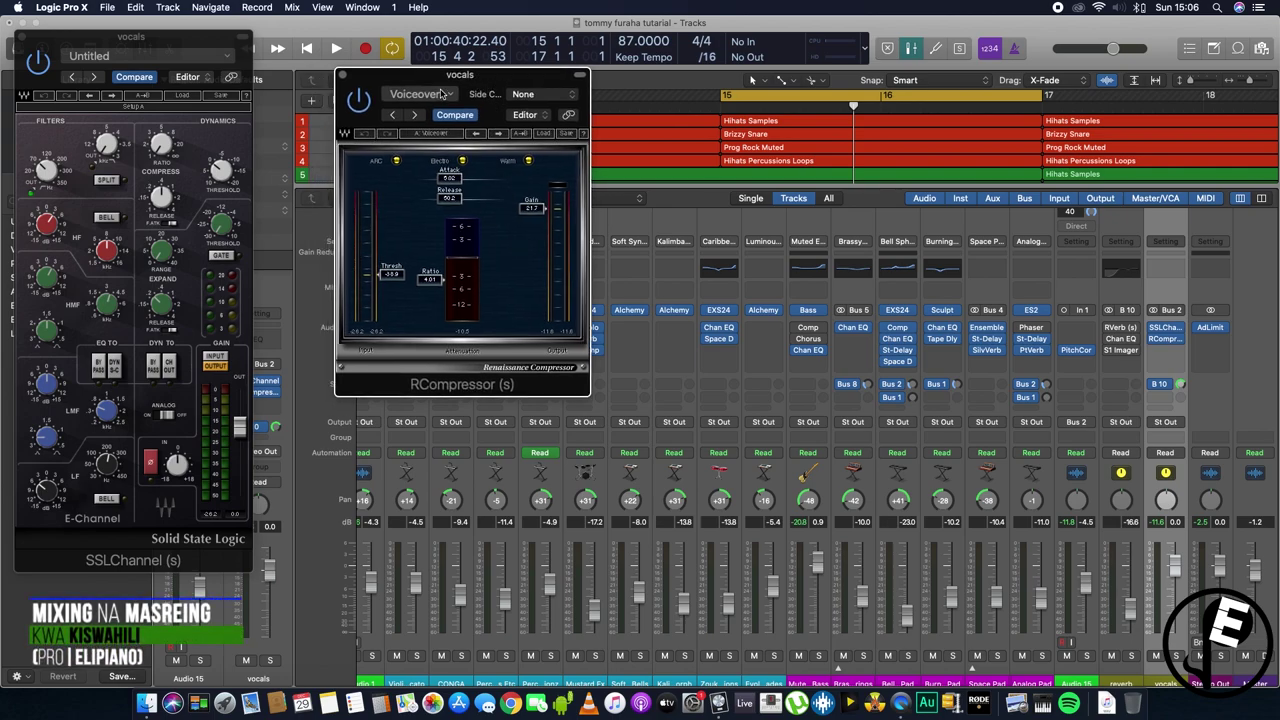
{"action": "left_click_drag", "start_coordinate": [444, 80], "coordinate": [472, 62]}
{"action": "left_click_drag", "start_coordinate": [118, 44], "coordinate": [141, 43]}
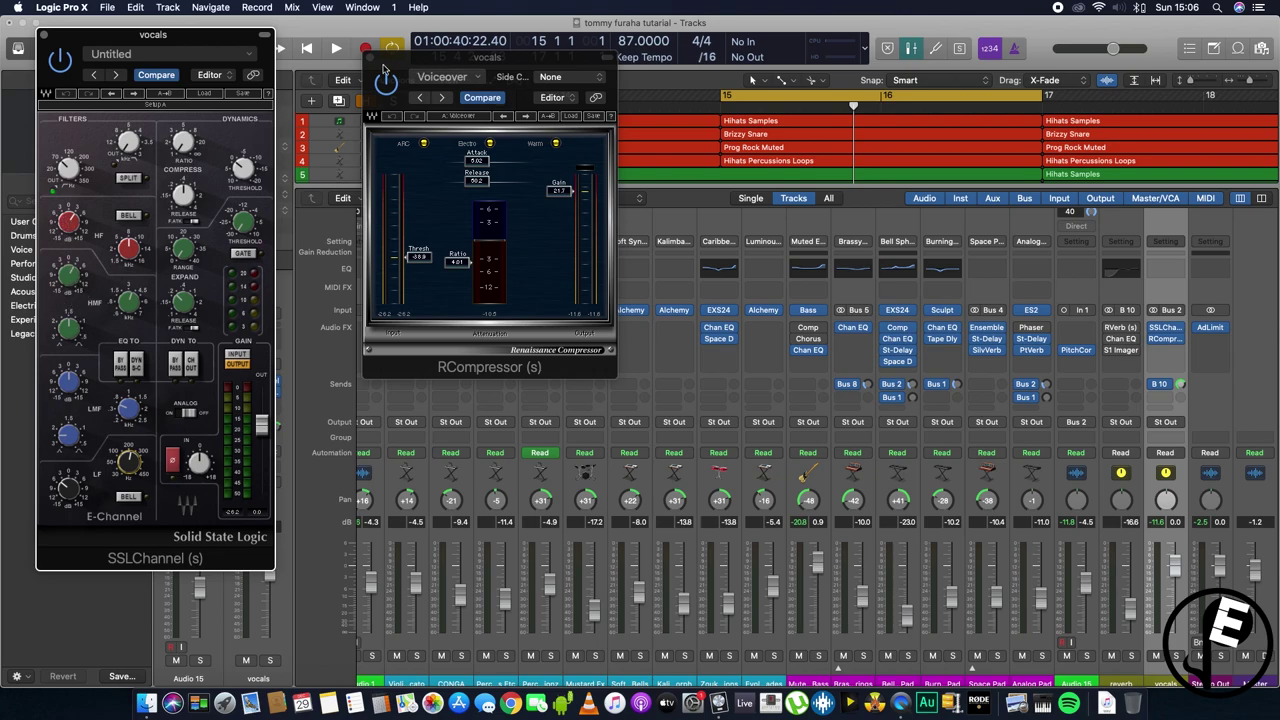
{"action": "left_click", "coordinate": [466, 67]}
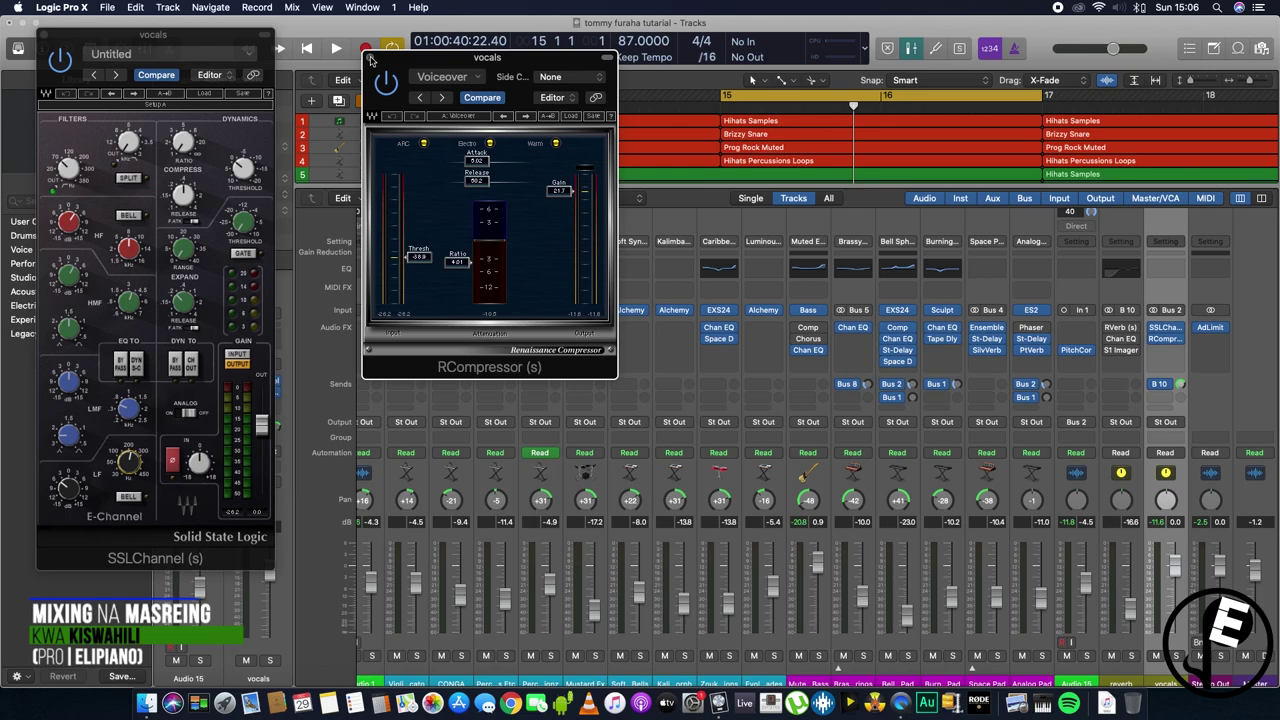
{"action": "left_click", "coordinate": [370, 58]}
{"action": "left_click", "coordinate": [44, 37]}
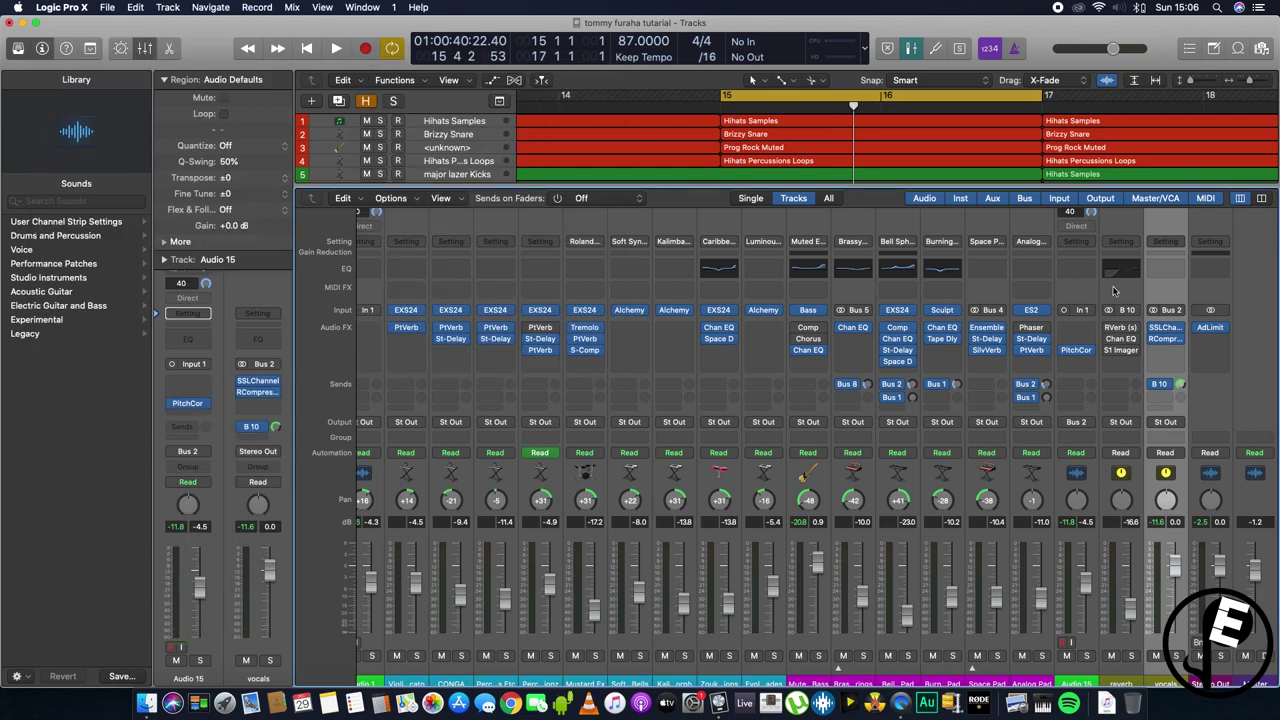
Step: Solo the vocals channel while playing the cycled section, and stop playback
{"action": "key", "text": "space"}
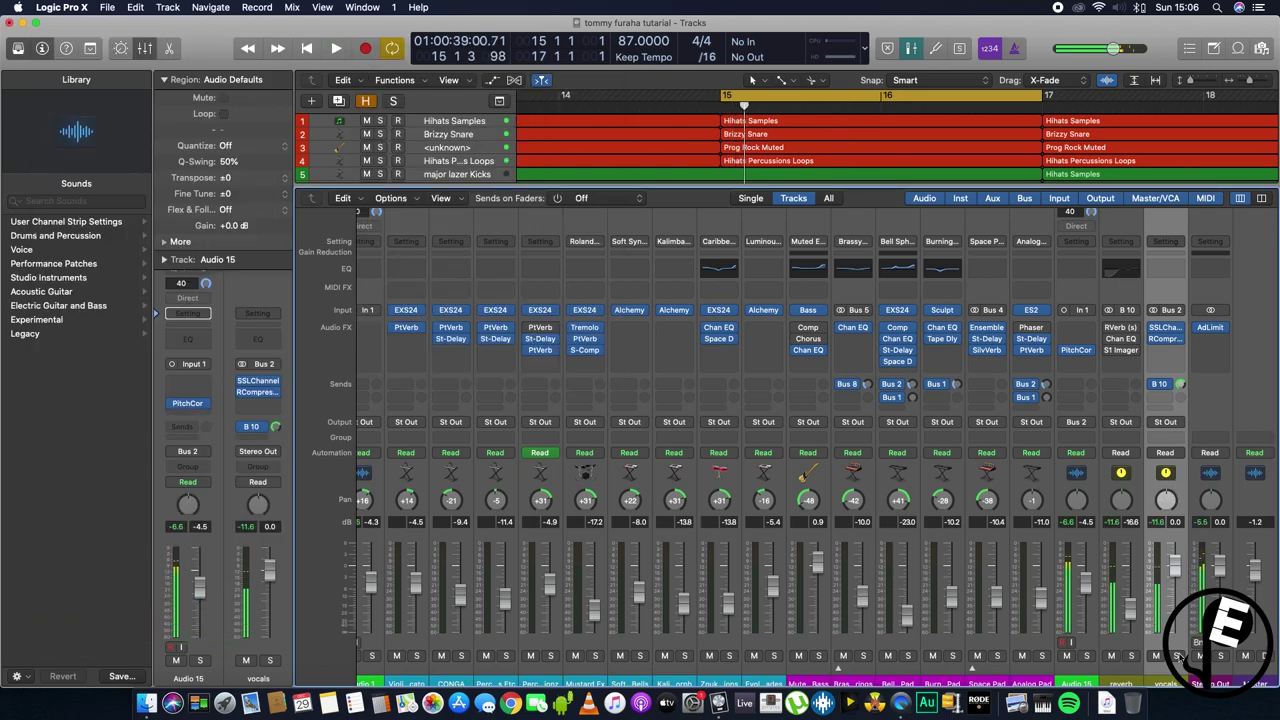
{"action": "left_click", "coordinate": [1178, 655]}
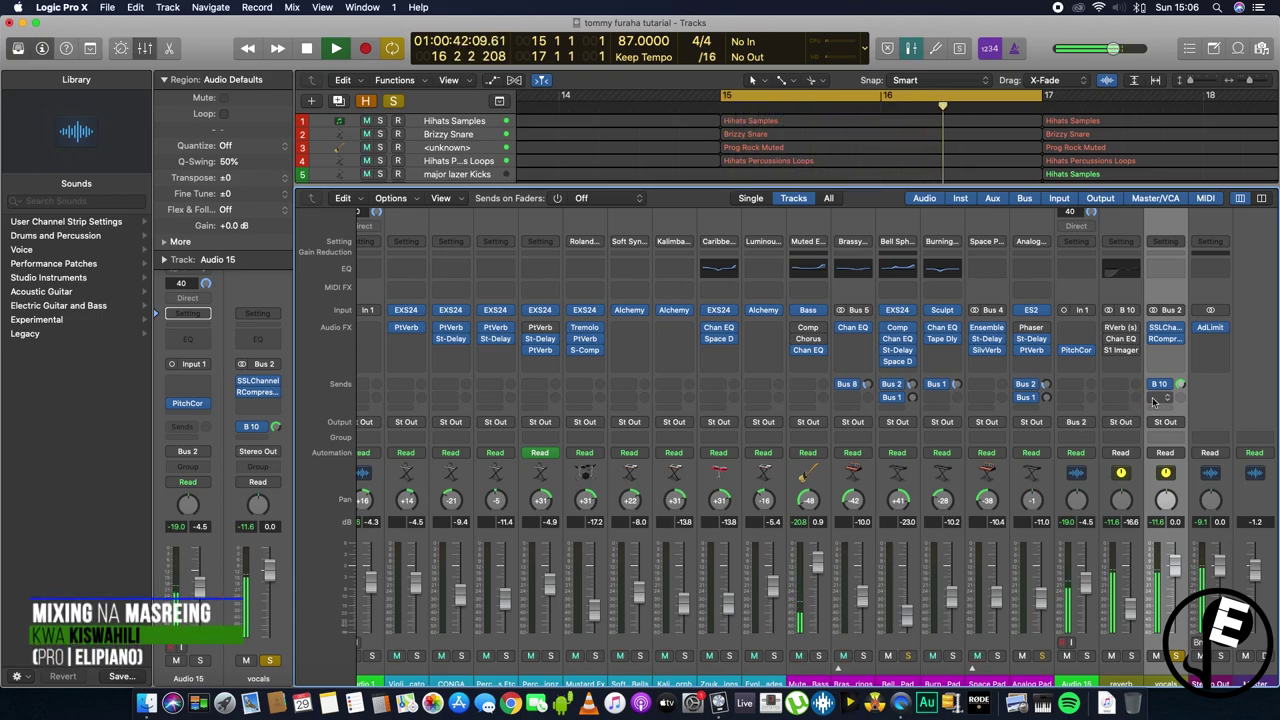
{"action": "key", "text": "space"}
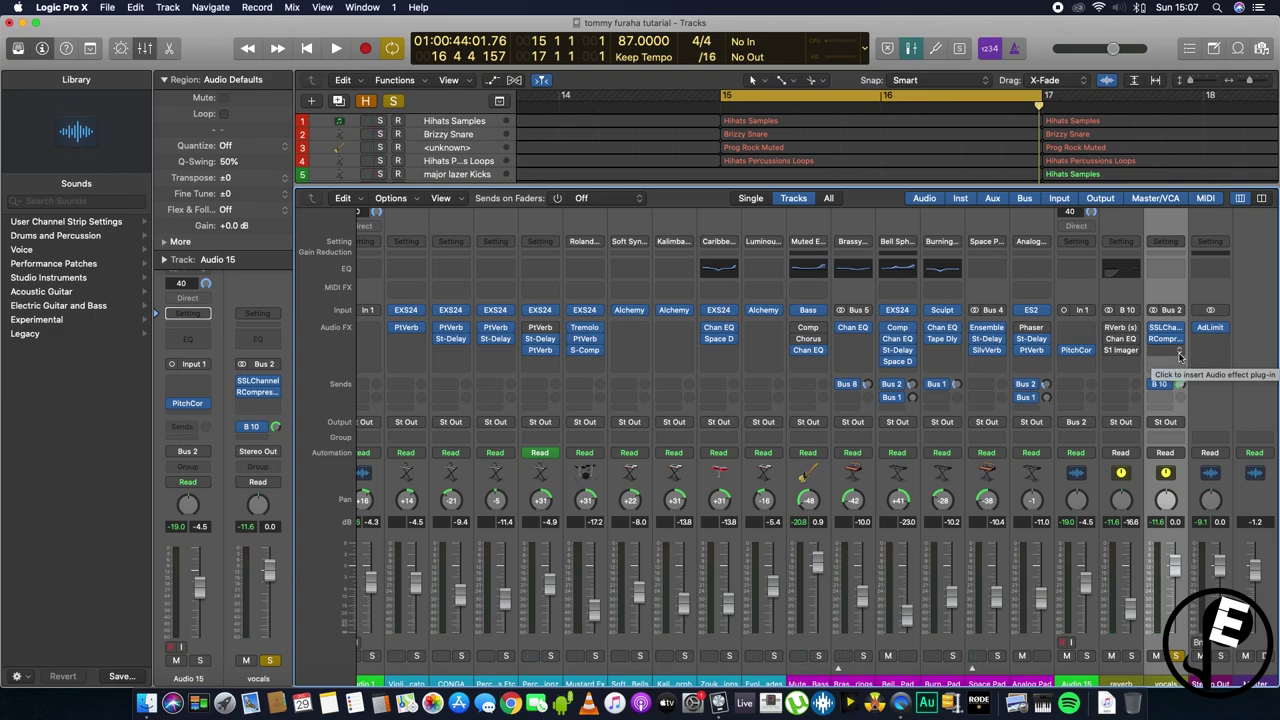
Step: Insert the stereo RVerb plug-in after RCompressor on the vocals channel and move its window toward the middle of the screen
{"action": "left_click", "coordinate": [1180, 352]}
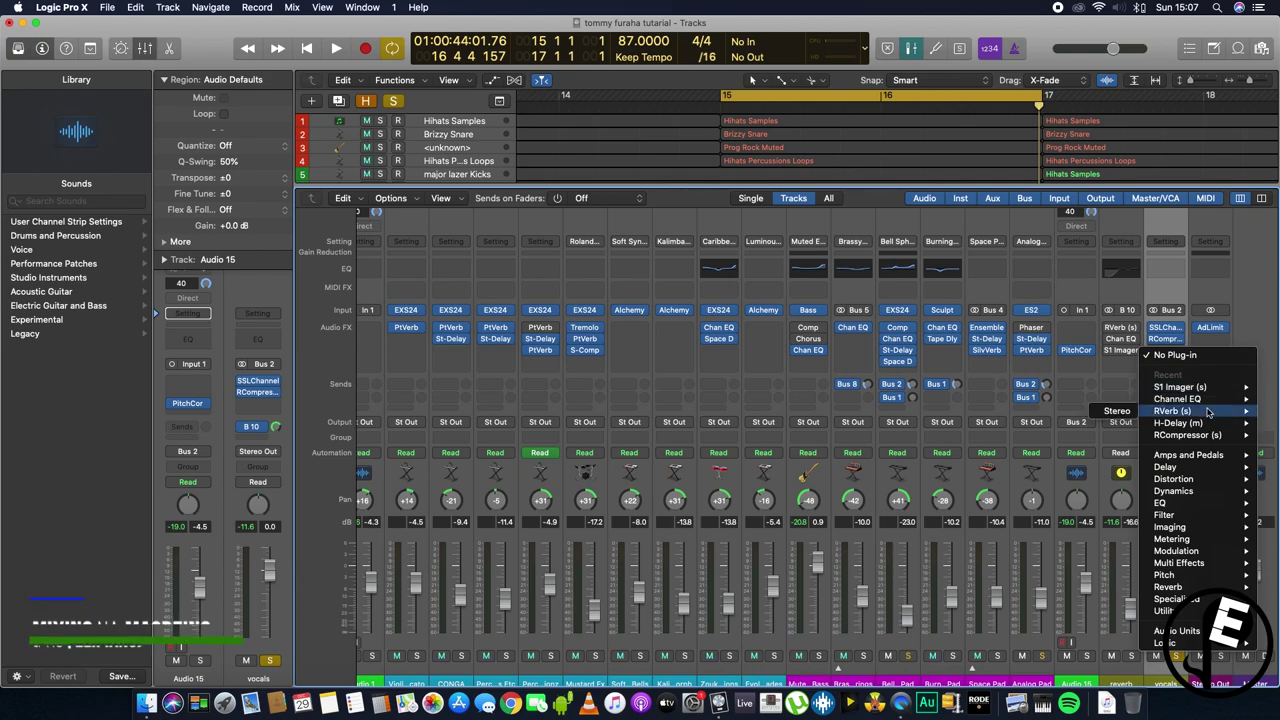
{"action": "mouse_move", "coordinate": [1169, 417]}
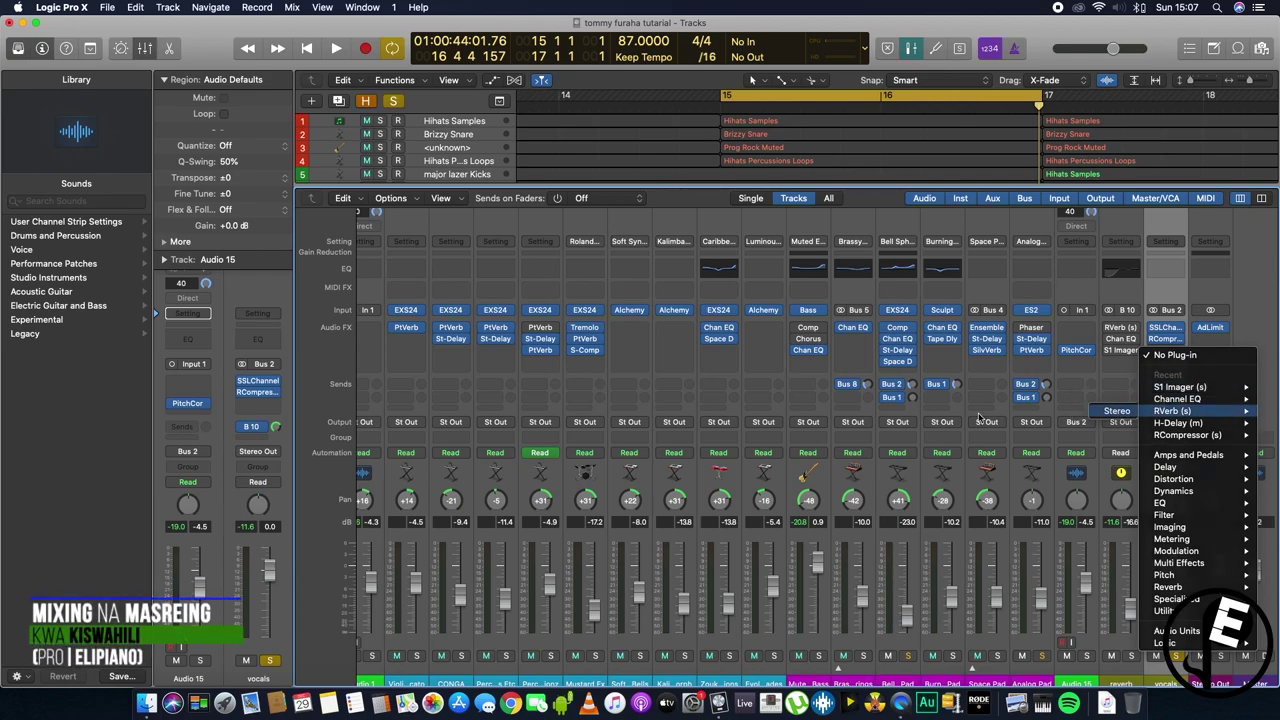
{"action": "left_click", "coordinate": [1117, 411]}
{"action": "left_click_drag", "start_coordinate": [304, 80], "coordinate": [515, 203]}
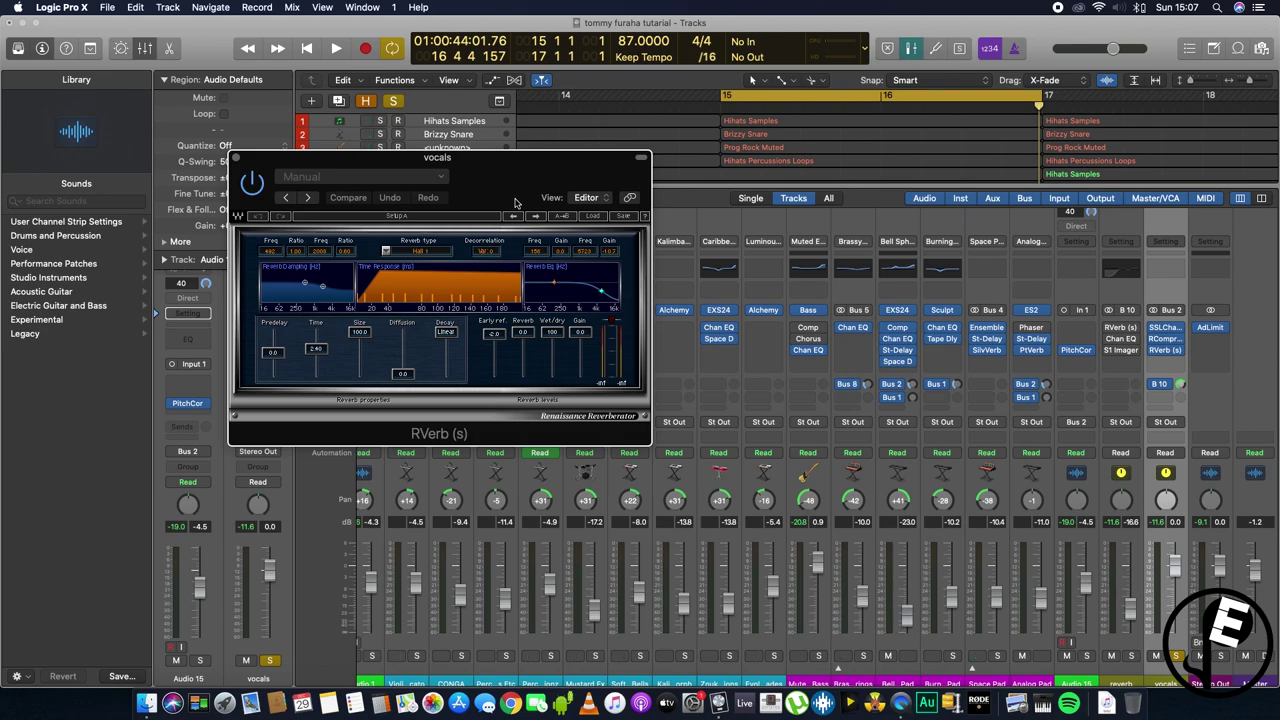
Step: Reposition the RVerb window over the mixer and listen to the reverb on the soloed vocals over the cycled section
{"action": "left_click_drag", "start_coordinate": [515, 203], "coordinate": [709, 203]}
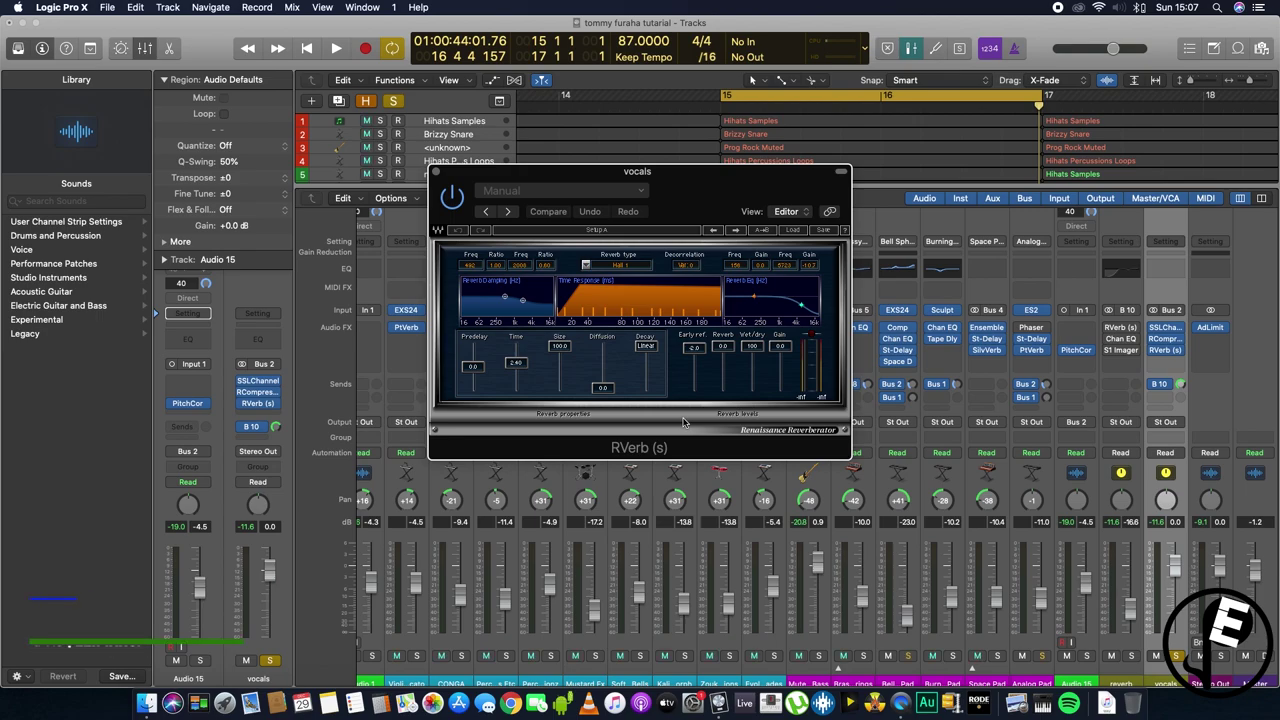
{"action": "left_click_drag", "start_coordinate": [682, 180], "coordinate": [705, 168]}
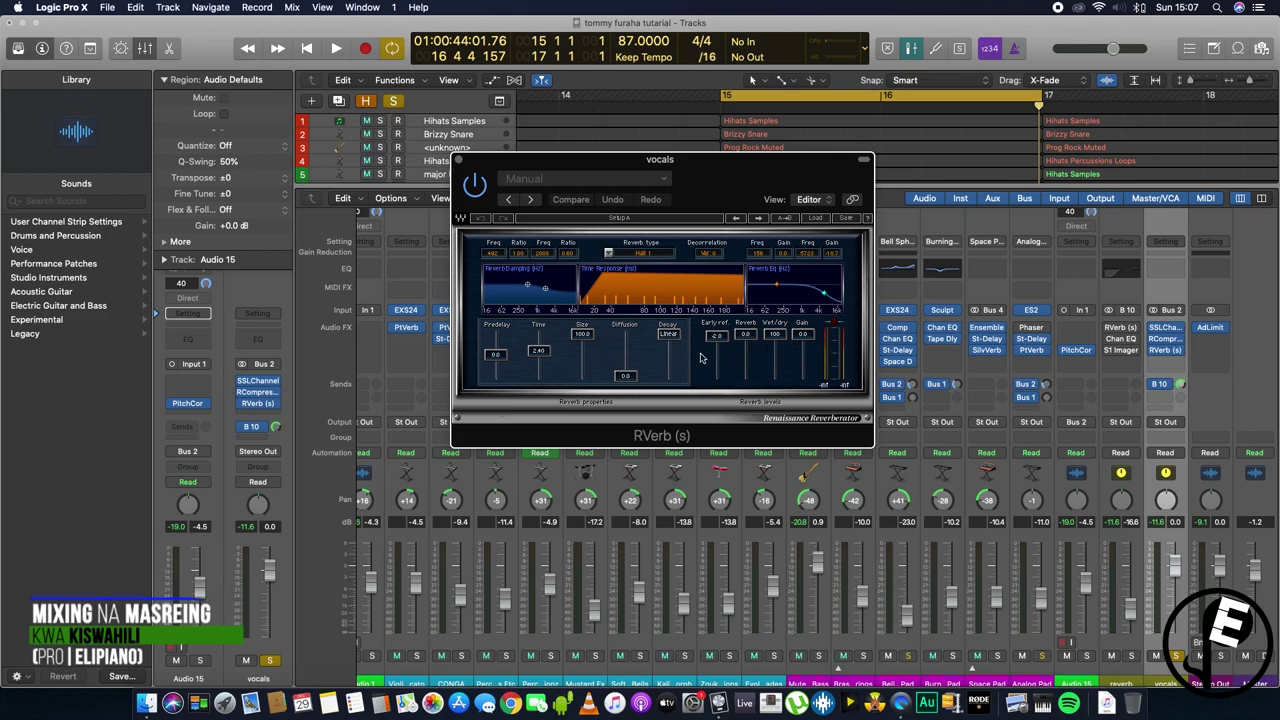
{"action": "left_click", "coordinate": [497, 358]}
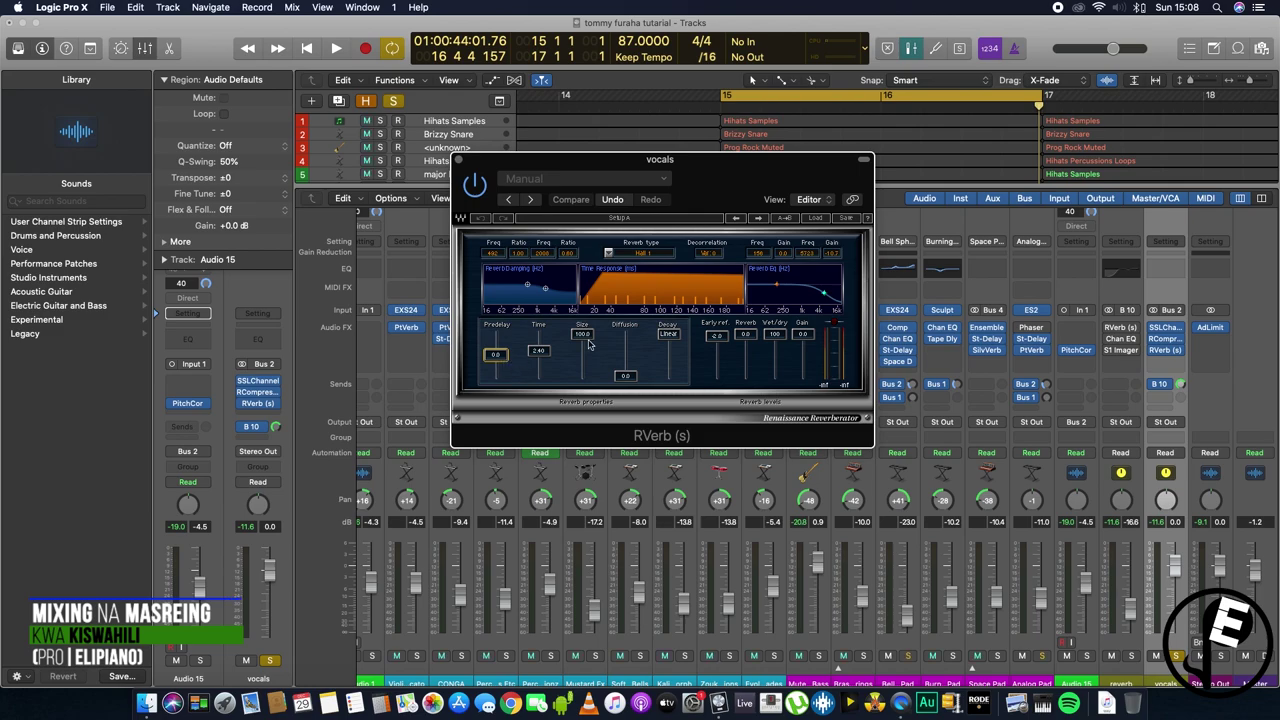
{"action": "key", "text": "space"}
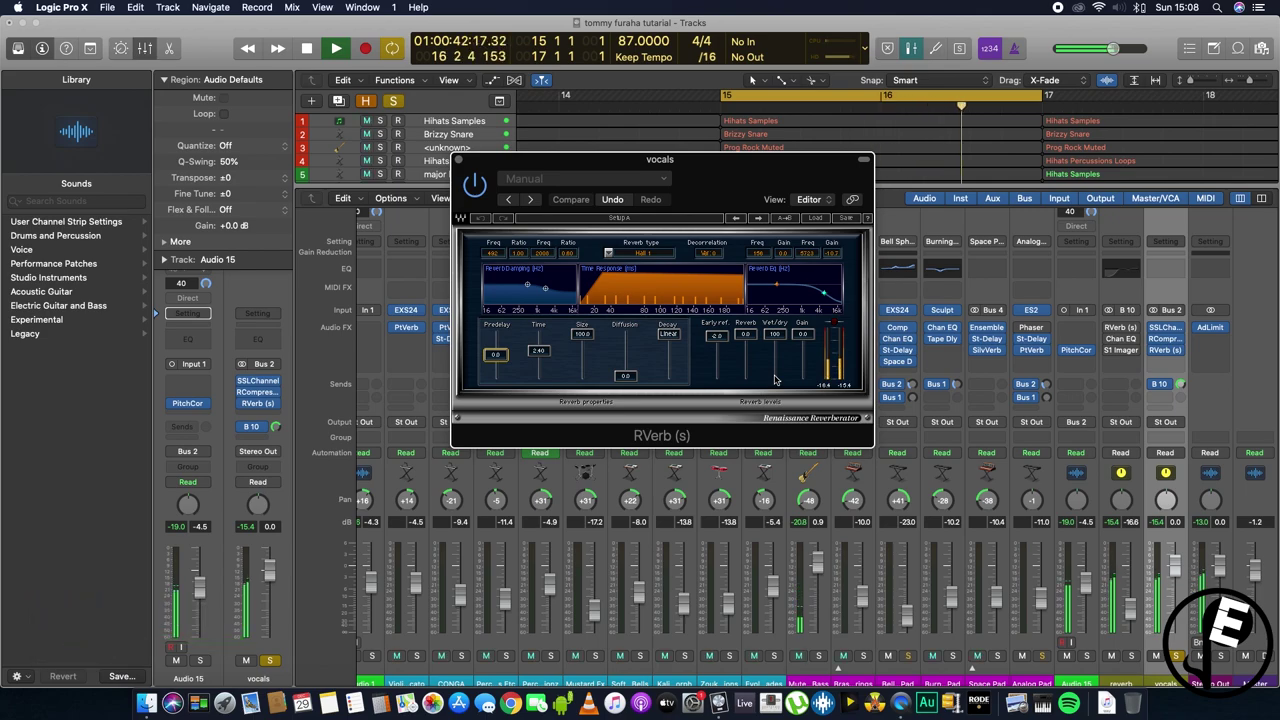
{"action": "key", "text": "space"}
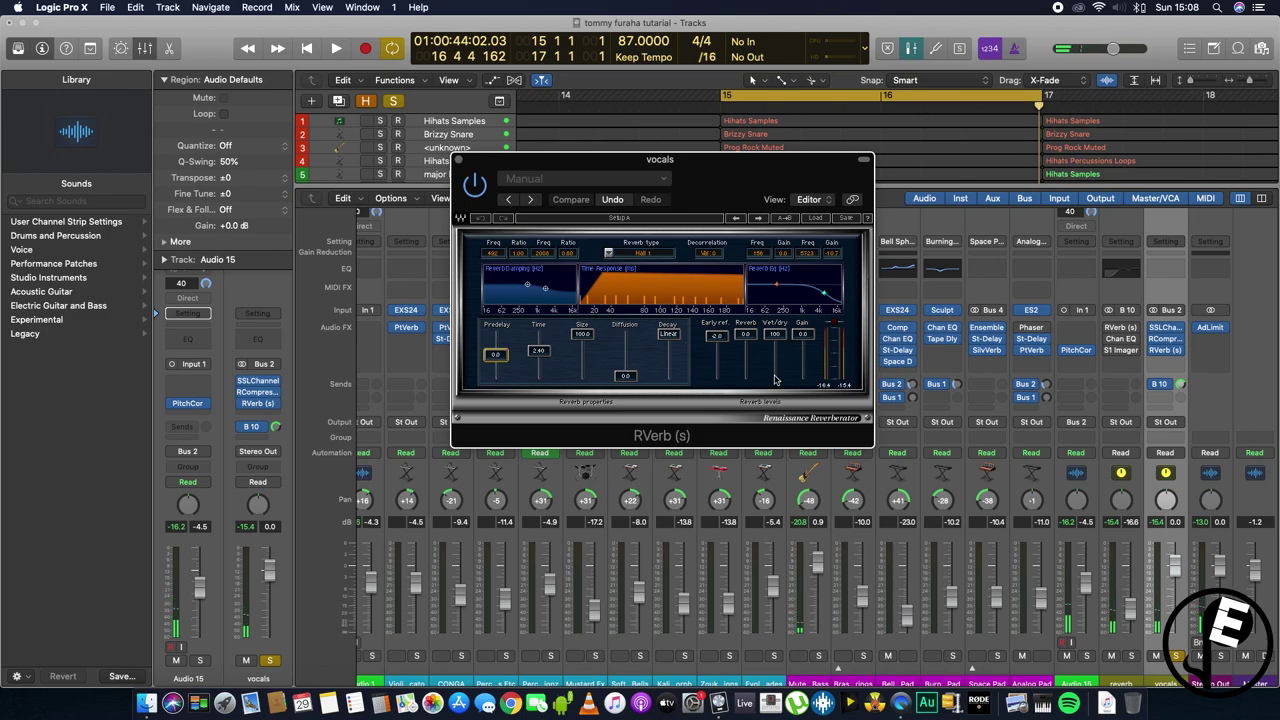
{"action": "left_click", "coordinate": [801, 327]}
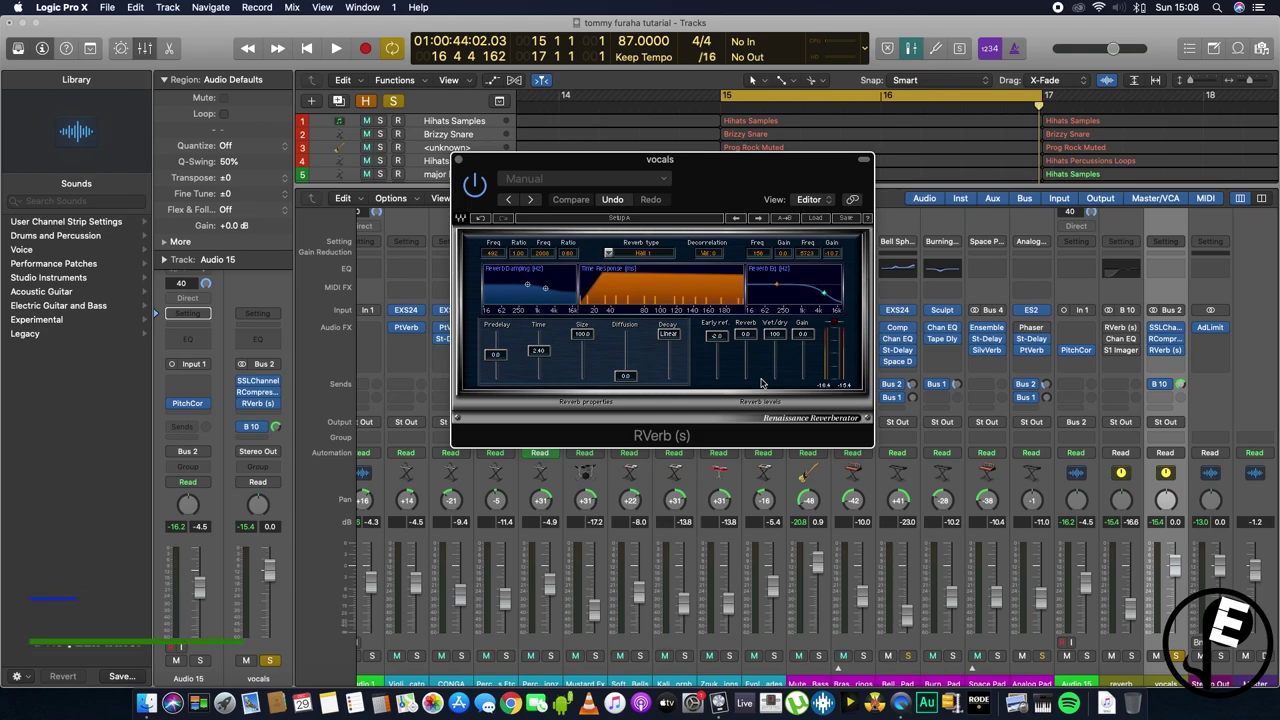
Step: Skim the chapters of the Renaissance Reverb manual (RVerb.pdf) beside the plug-in, close it and quit Preview
{"action": "left_click_drag", "start_coordinate": [736, 176], "coordinate": [776, 263]}
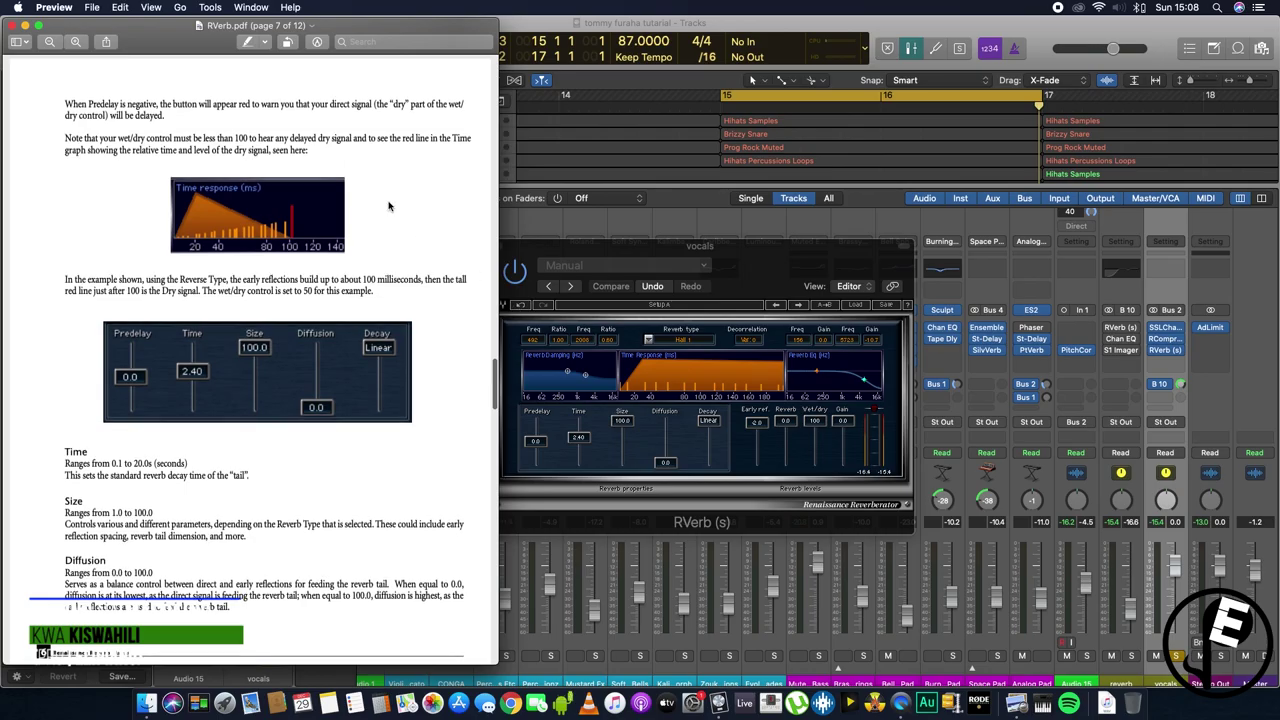
{"action": "scroll", "coordinate": [347, 320], "scroll_direction": "up", "scroll_amount": 20}
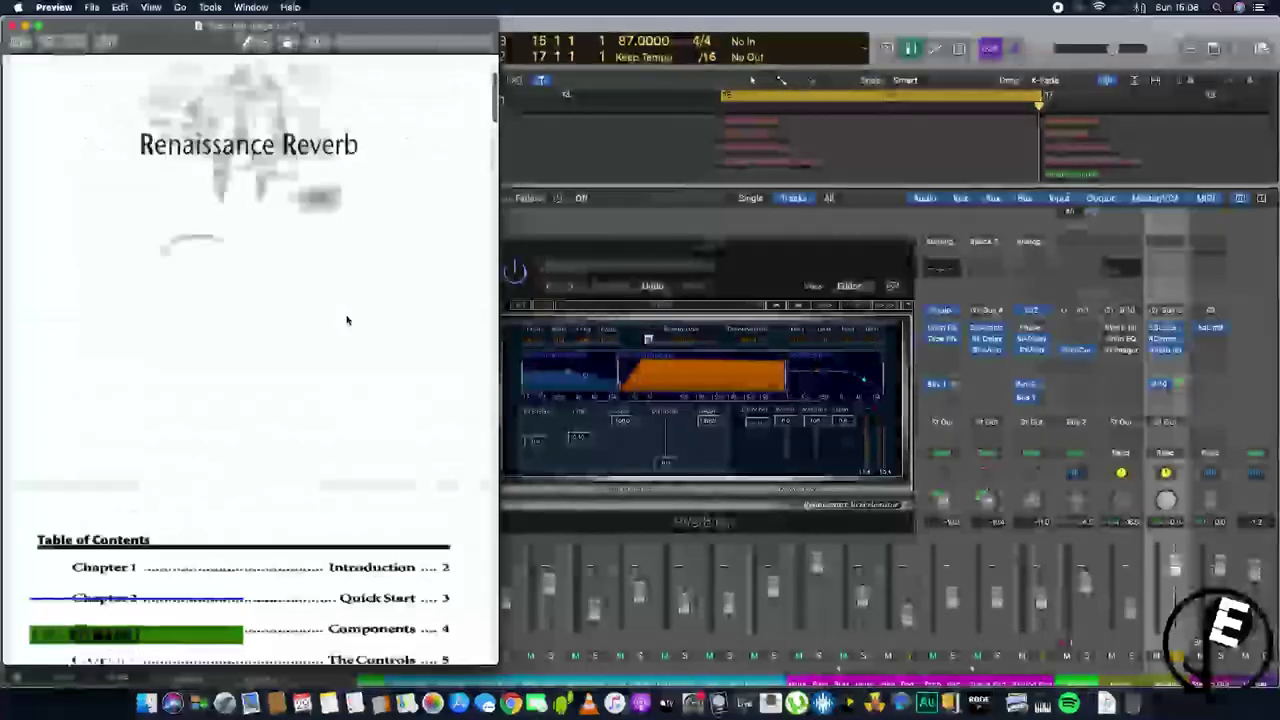
{"action": "scroll", "coordinate": [347, 320], "scroll_direction": "down", "scroll_amount": 20}
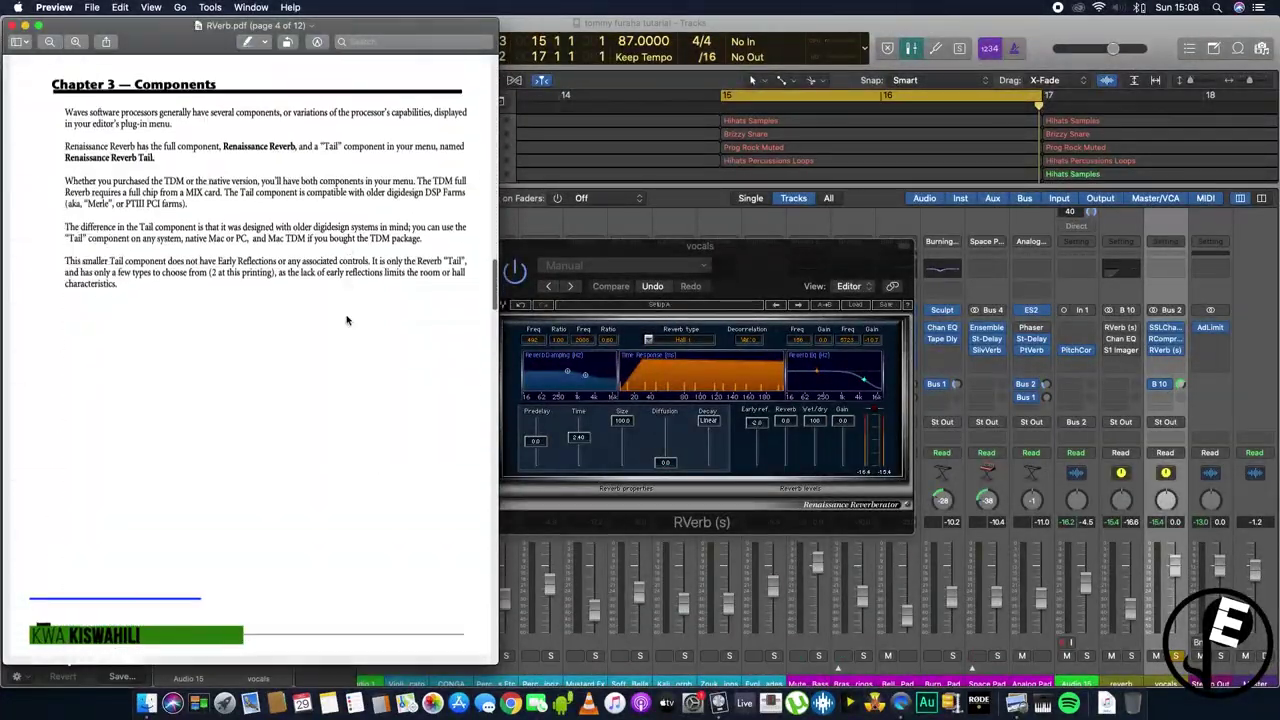
{"action": "scroll", "coordinate": [347, 320], "scroll_direction": "down", "scroll_amount": 20}
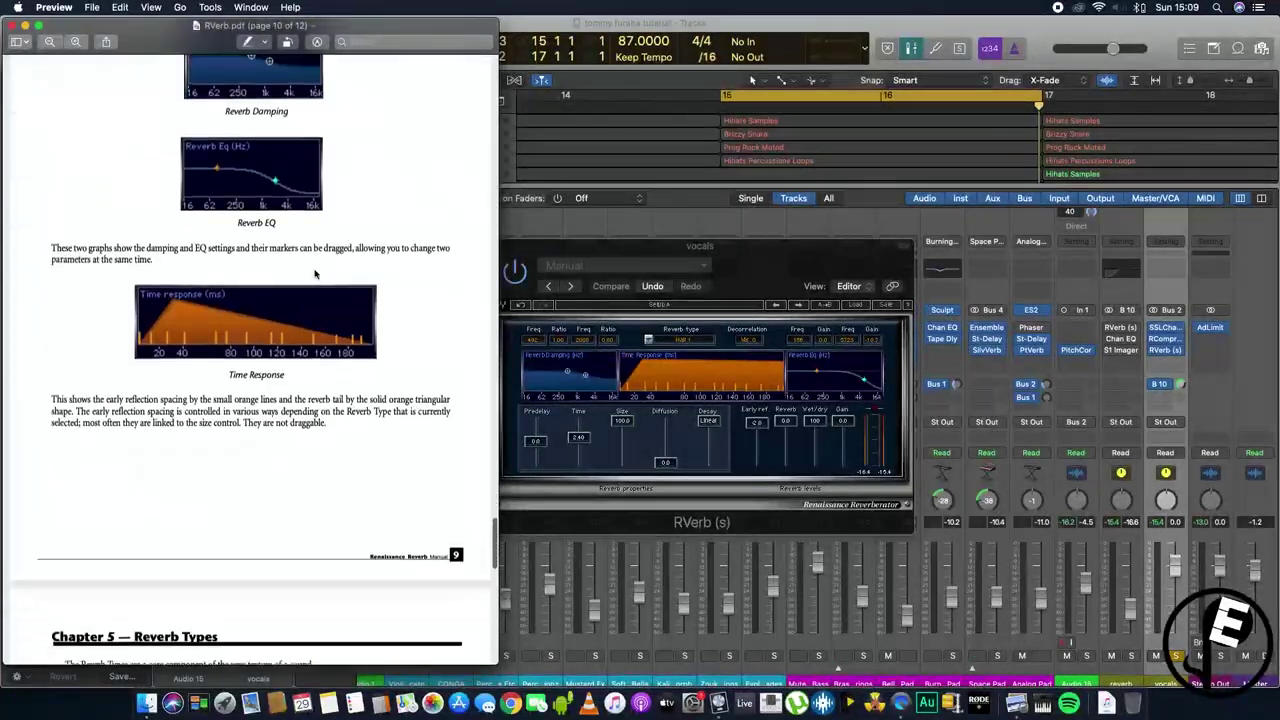
{"action": "left_click", "coordinate": [12, 25]}
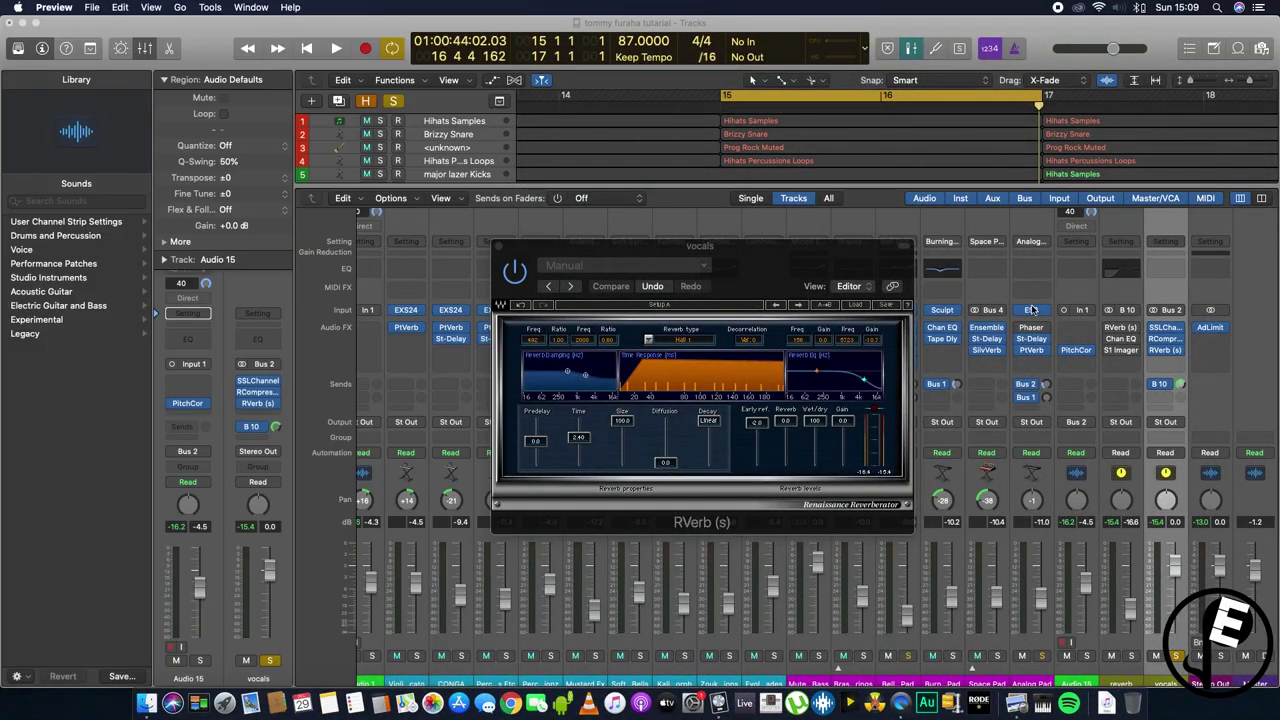
{"action": "right_click", "coordinate": [1018, 670]}
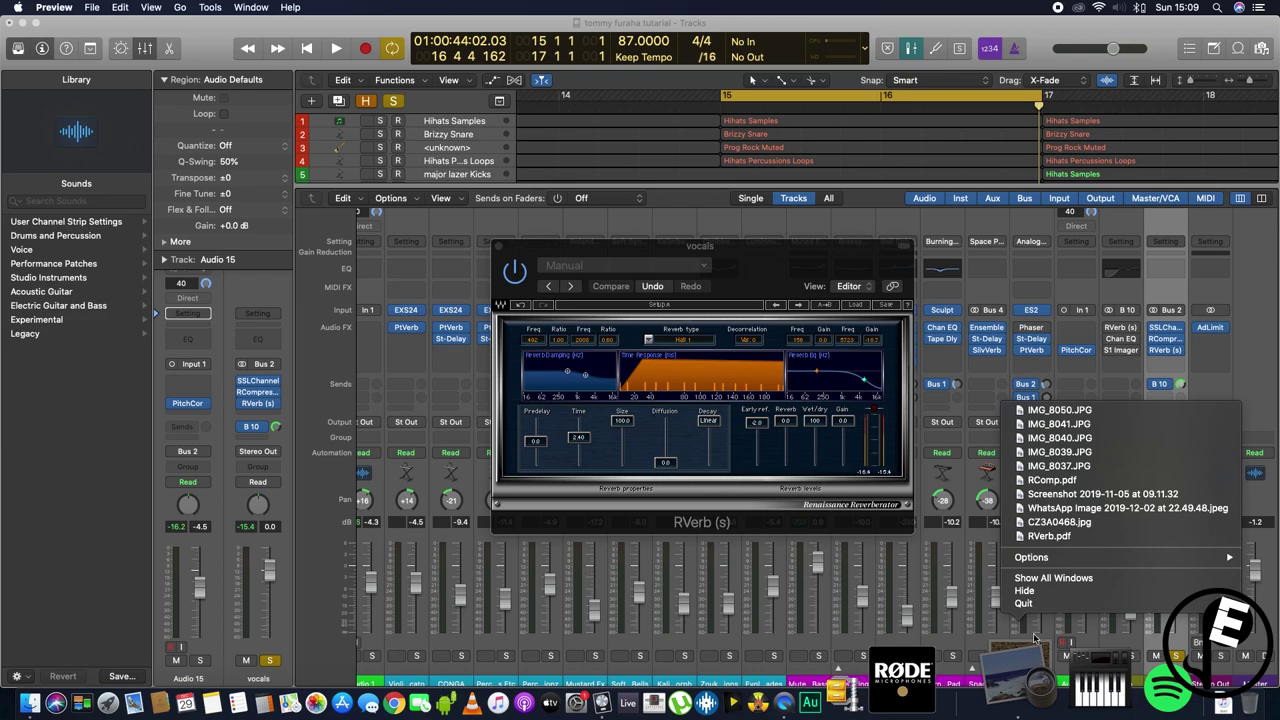
{"action": "left_click", "coordinate": [1030, 604]}
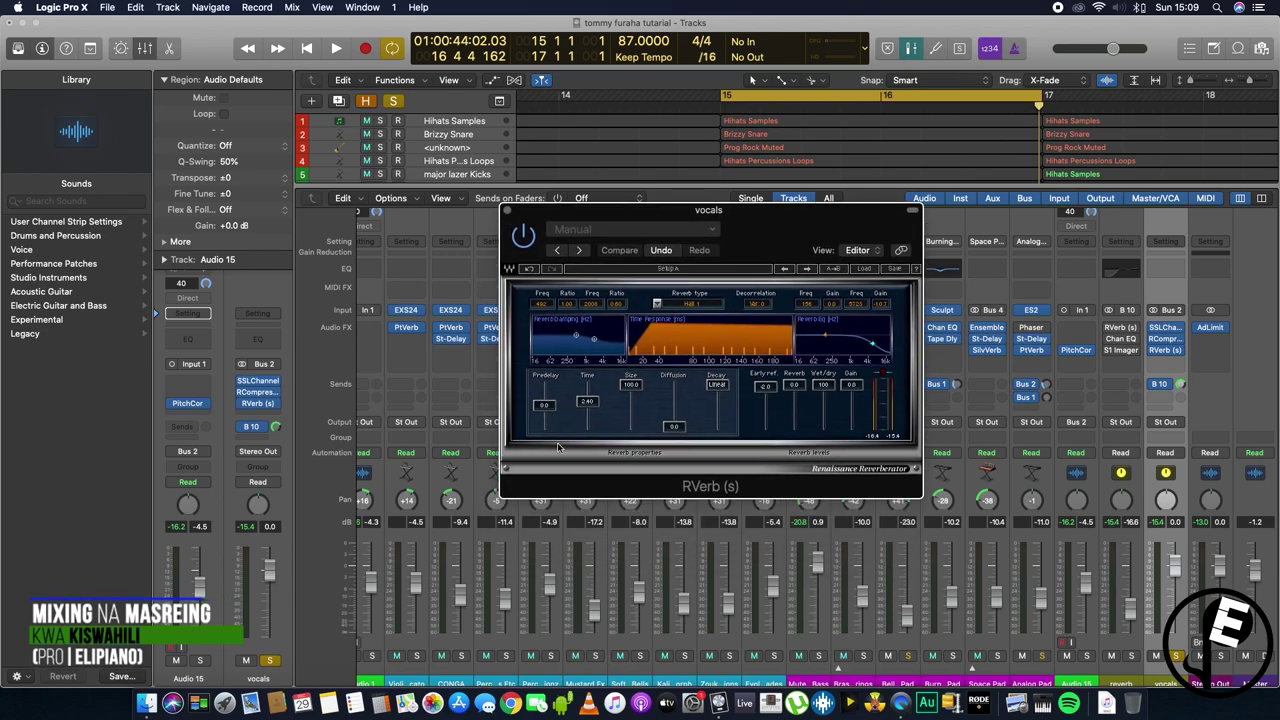
Step: Lower RVerb's Reverb level to -20.0 and Wet/dry to 50, and audition the cycled section
{"action": "left_click_drag", "start_coordinate": [544, 408], "coordinate": [546, 410]}
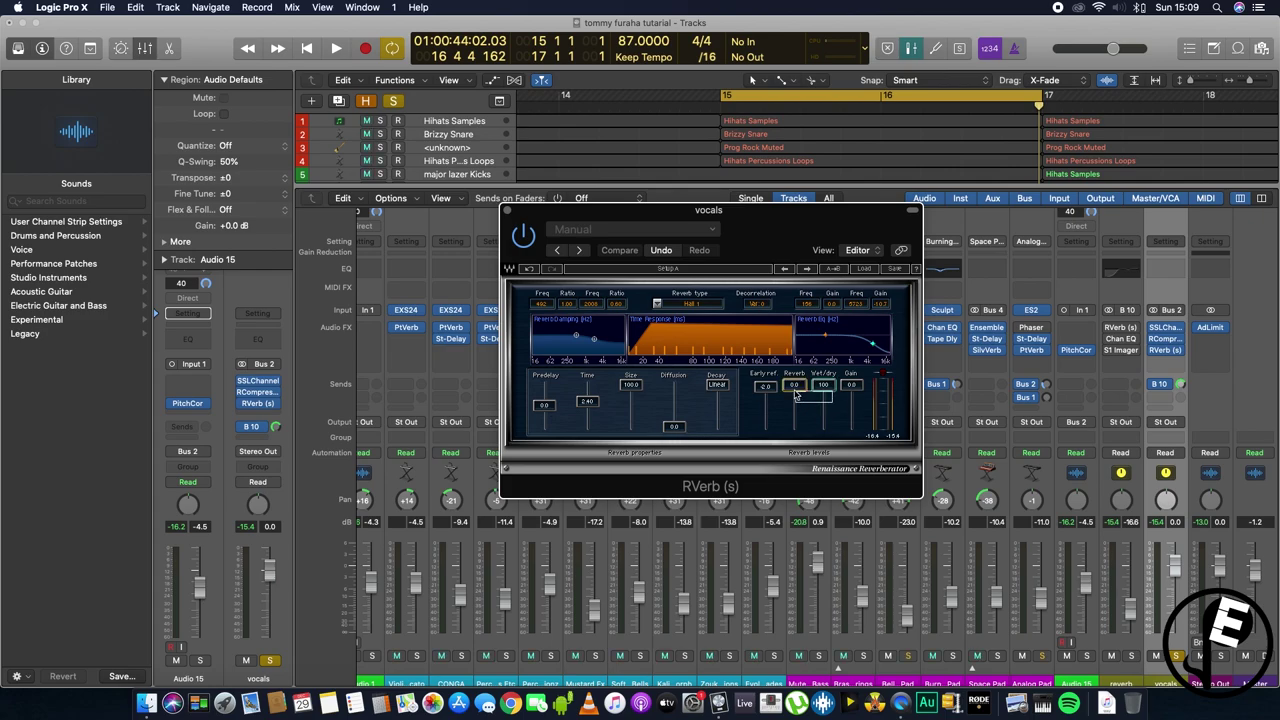
{"action": "left_click_drag", "start_coordinate": [822, 386], "coordinate": [837, 415]}
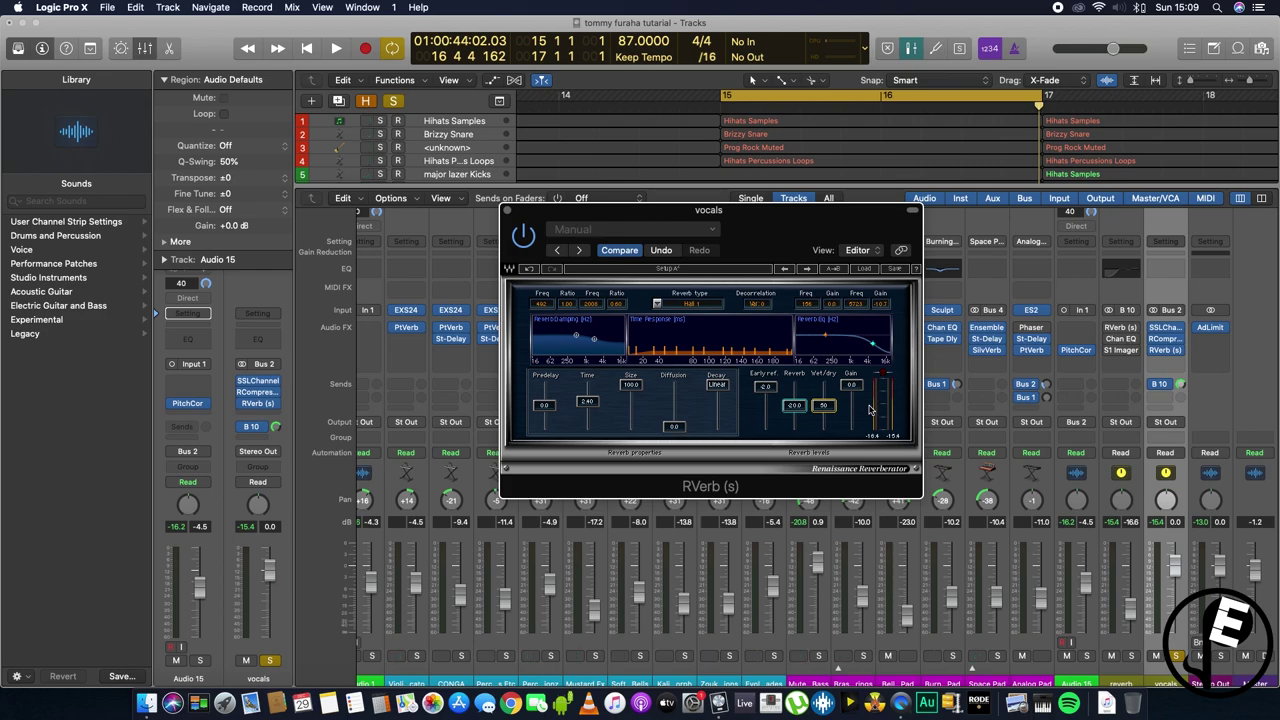
{"action": "key", "text": "space"}
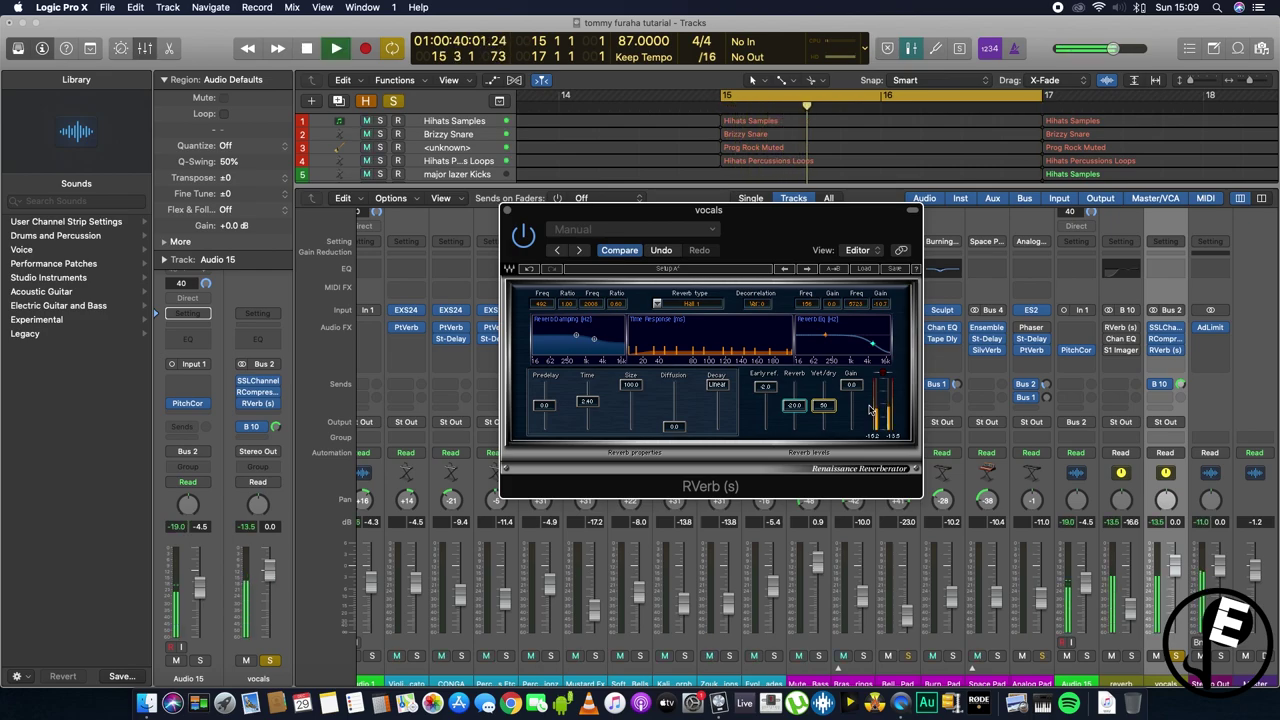
{"action": "key", "text": "space"}
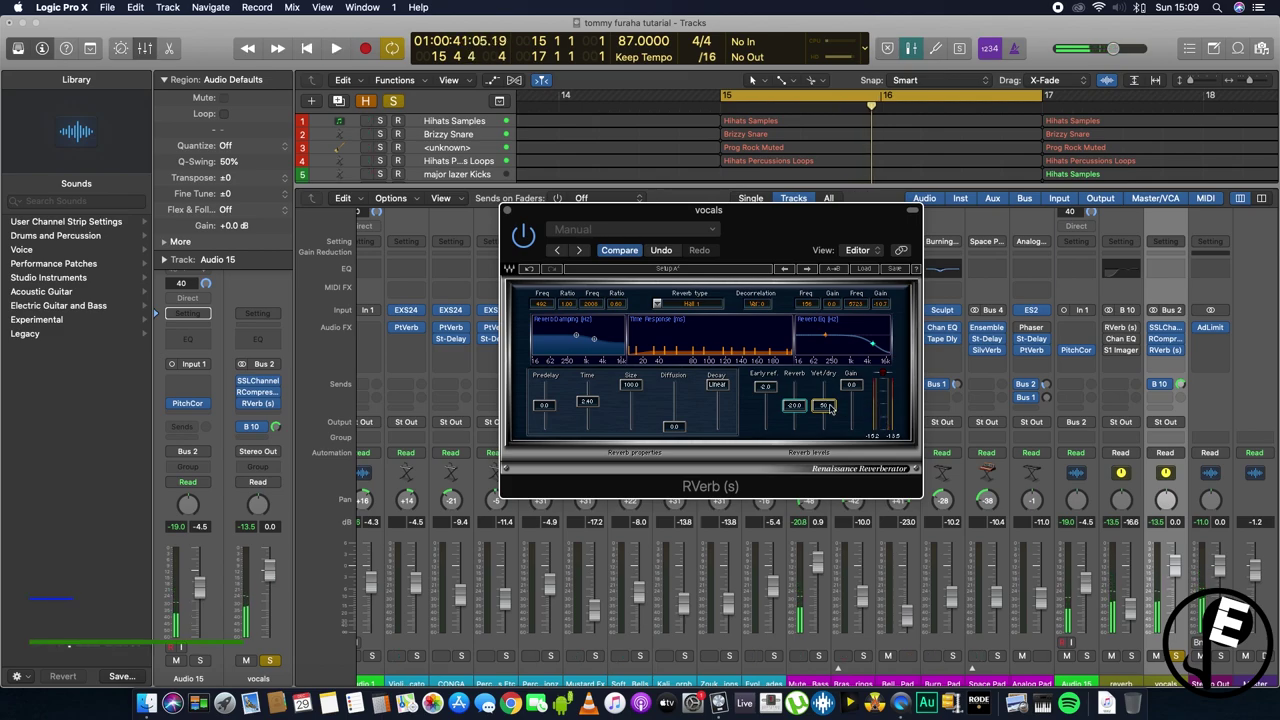
Step: Reset RVerb's Reverb and Wet/dry levels for a comparison listen, lower them to -19.8 and 50, and audition the vocals again
{"action": "left_click", "coordinate": [829, 408], "text": "alt"}
{"action": "key", "text": "space"}
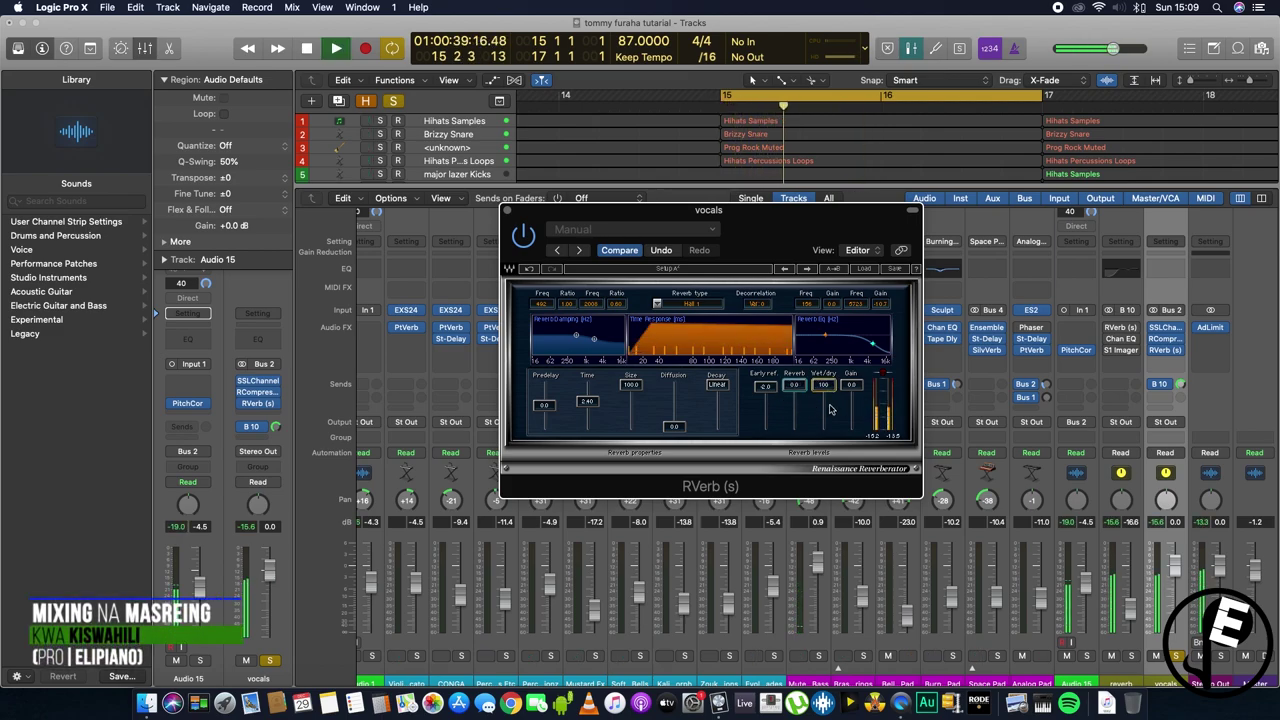
{"action": "left_click_drag", "start_coordinate": [829, 408], "coordinate": [829, 482]}
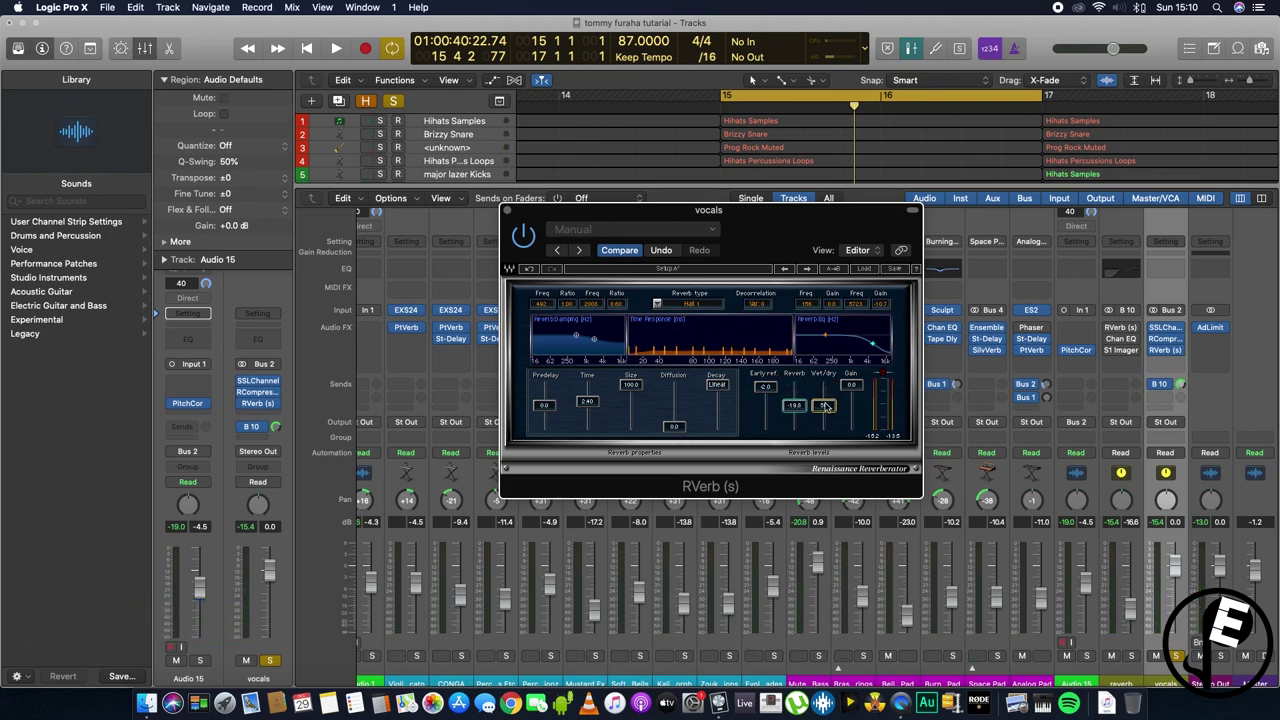
{"action": "key", "text": "space"}
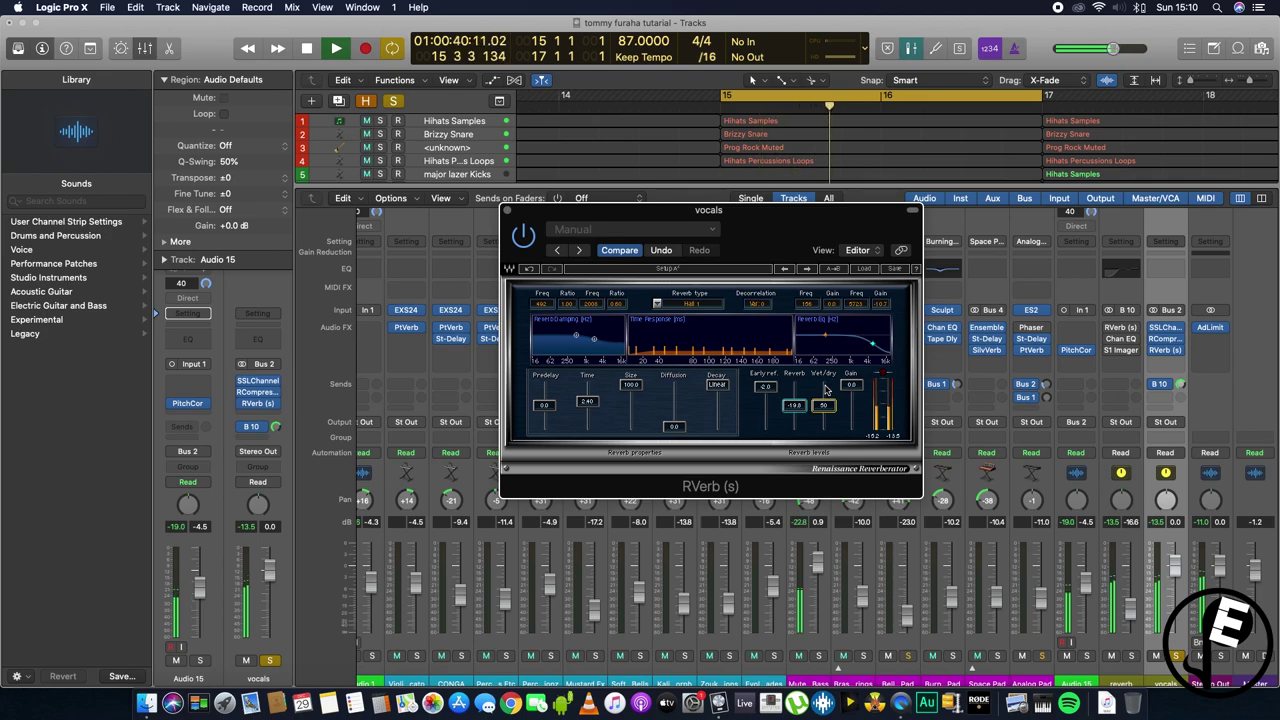
{"action": "key", "text": "space"}
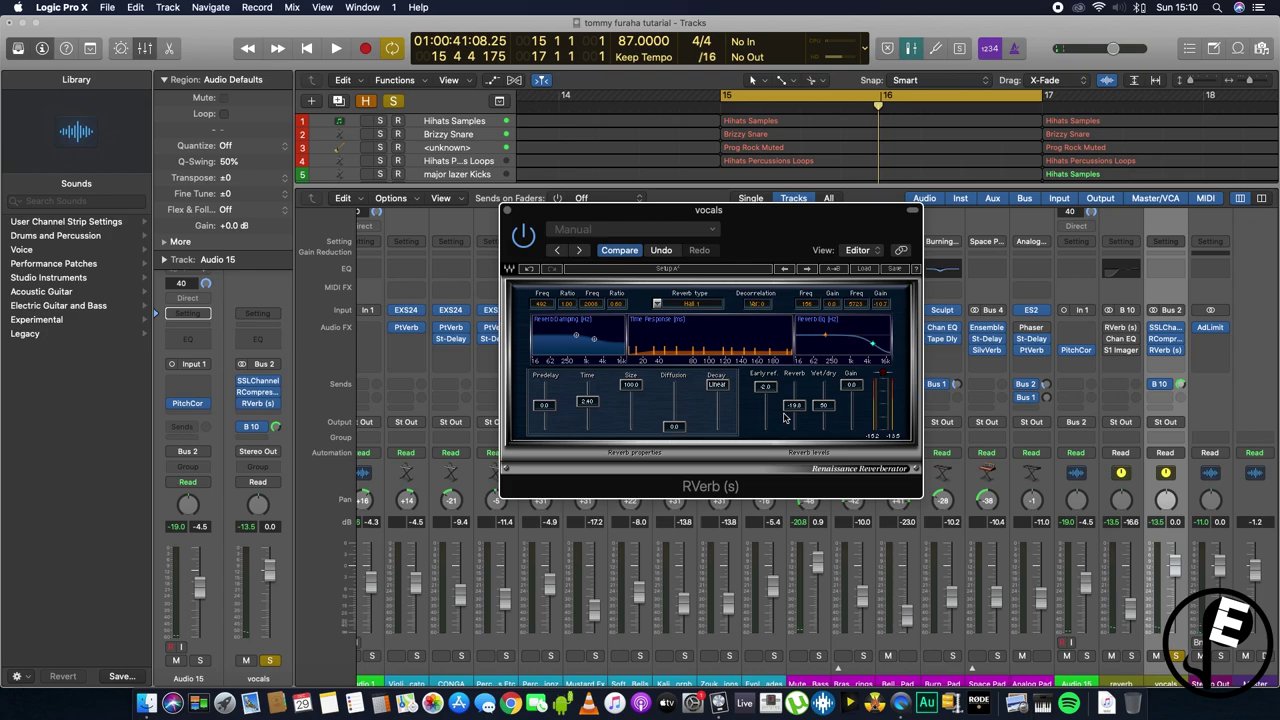
Step: Try a Predelay of -160.0 in RVerb and listen to the vocals over the cycled section
{"action": "left_click", "coordinate": [545, 405]}
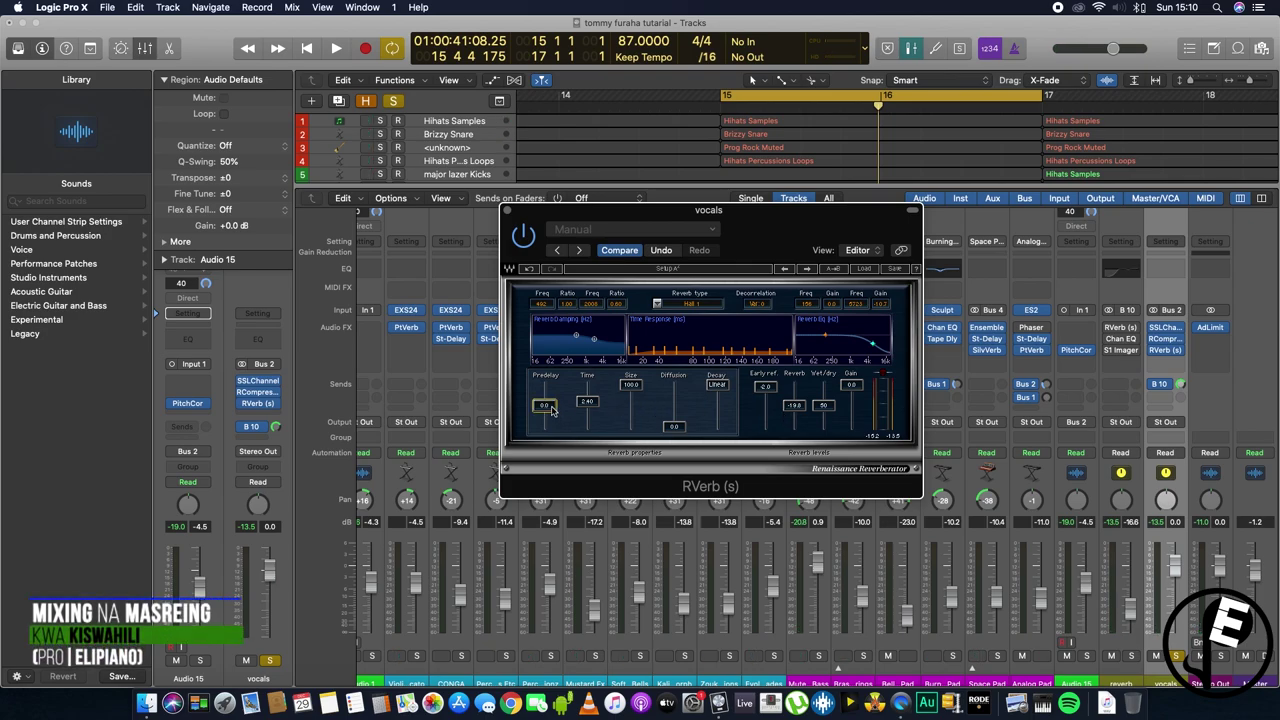
{"action": "left_click_drag", "start_coordinate": [549, 410], "coordinate": [553, 431]}
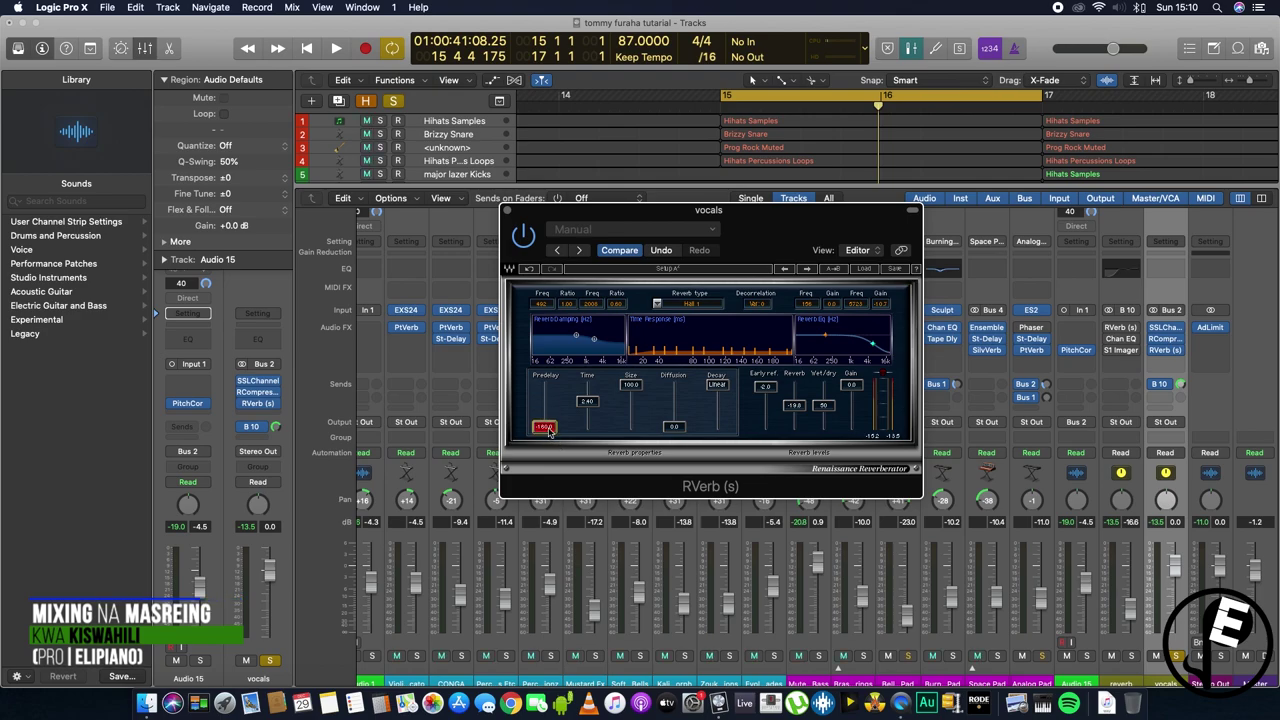
{"action": "key", "text": "space"}
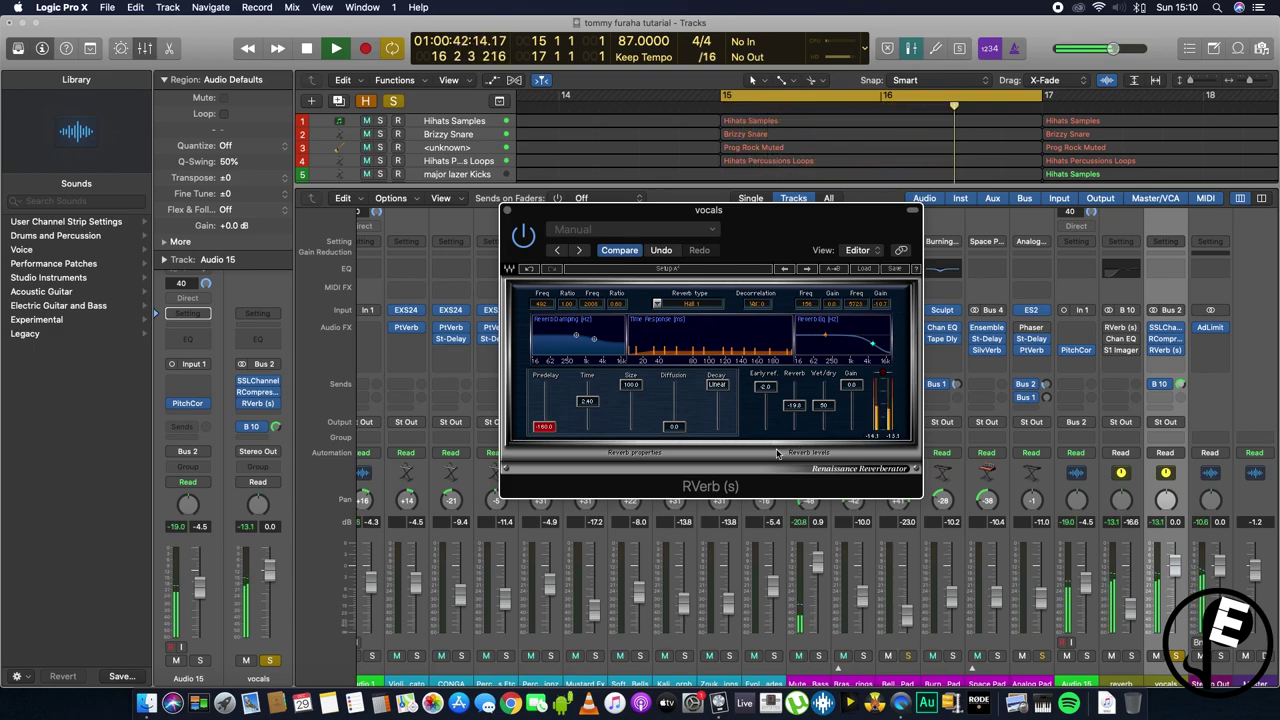
{"action": "key", "text": "space"}
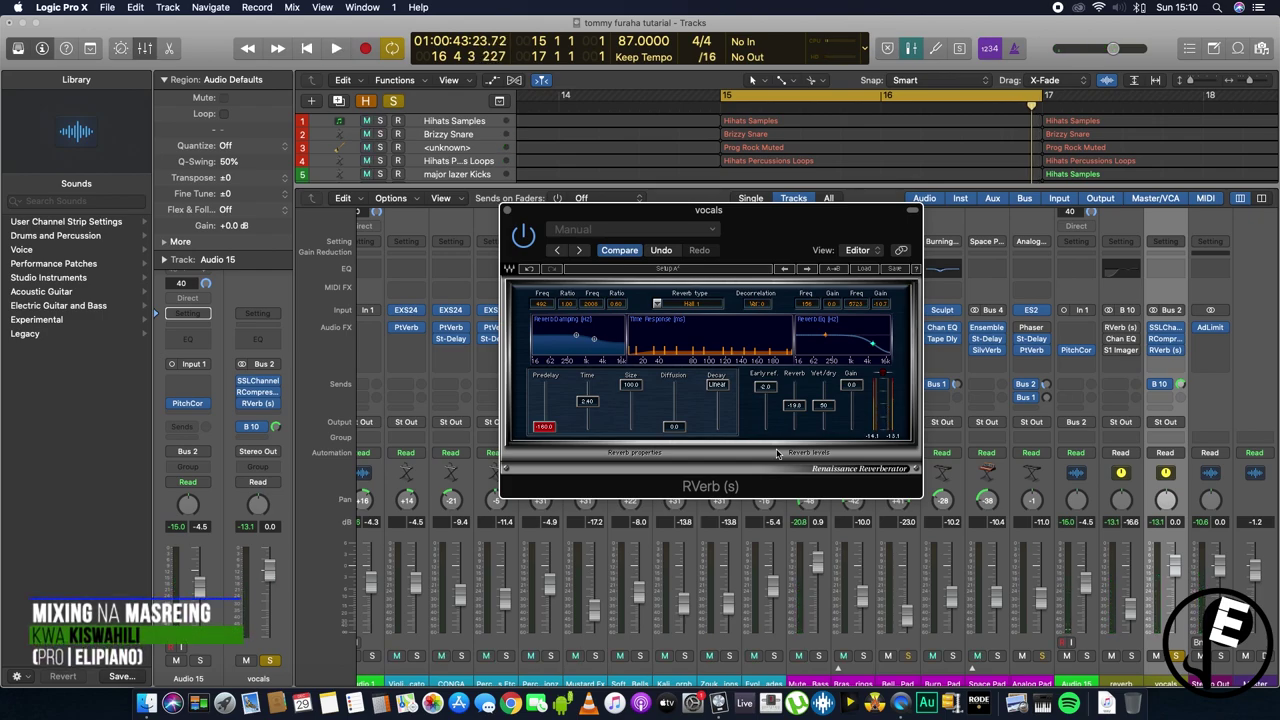
Step: Raise RVerb's Predelay to 160.0 and audition the vocals
{"action": "left_click_drag", "start_coordinate": [546, 427], "coordinate": [546, 384]}
{"action": "key", "text": "space"}
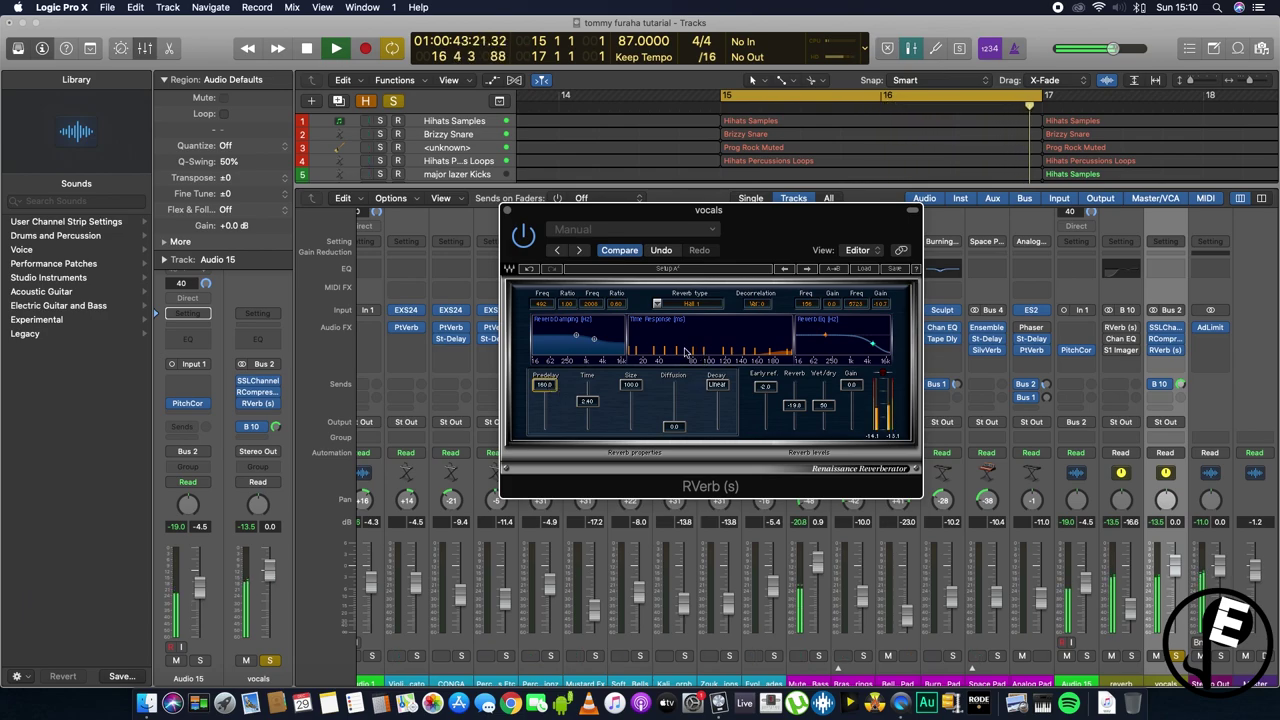
{"action": "key", "text": "space"}
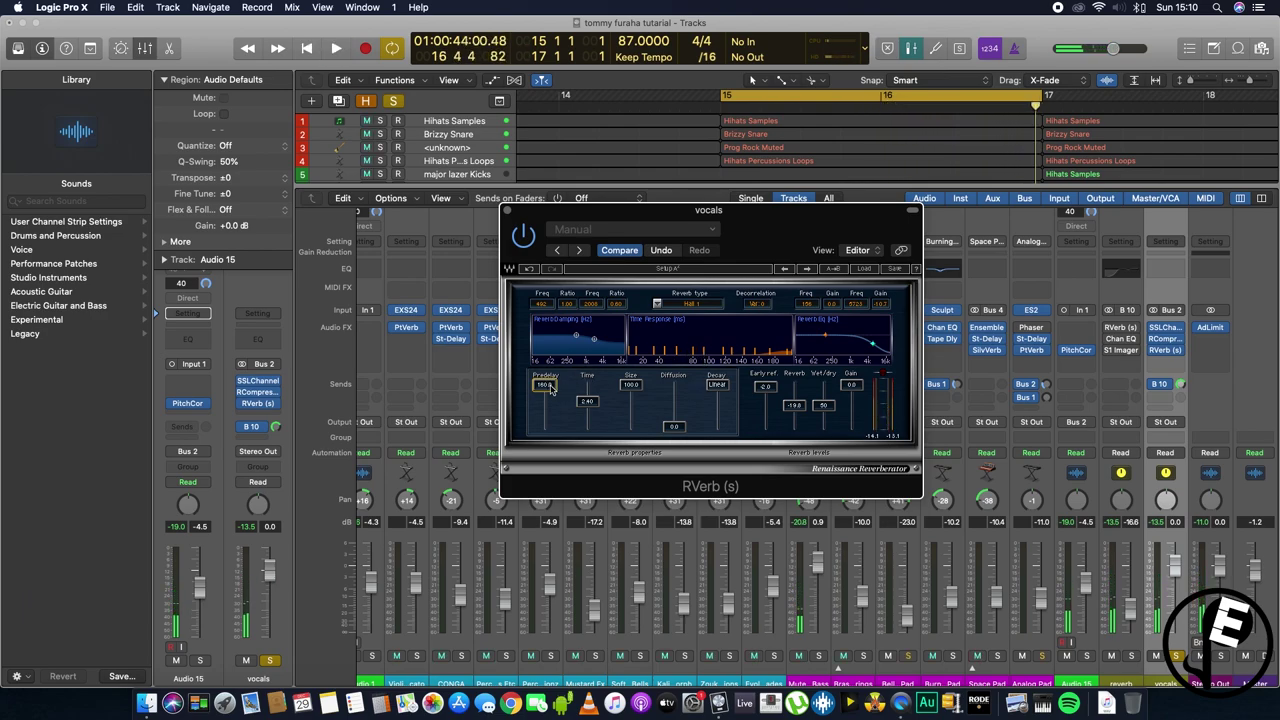
Step: Bring RVerb's Predelay to 0.0, listen to the vocals and stop playback
{"action": "left_click_drag", "start_coordinate": [548, 390], "coordinate": [550, 415]}
{"action": "key", "text": "space"}
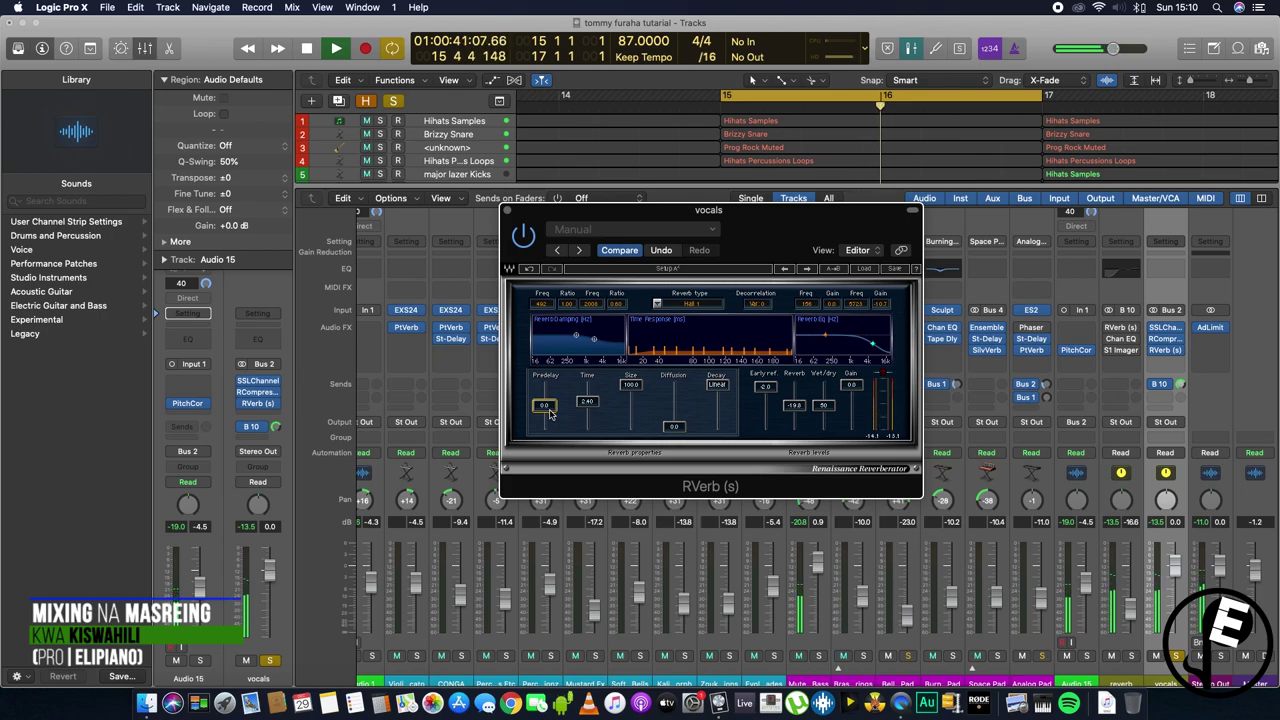
{"action": "key", "text": "space"}
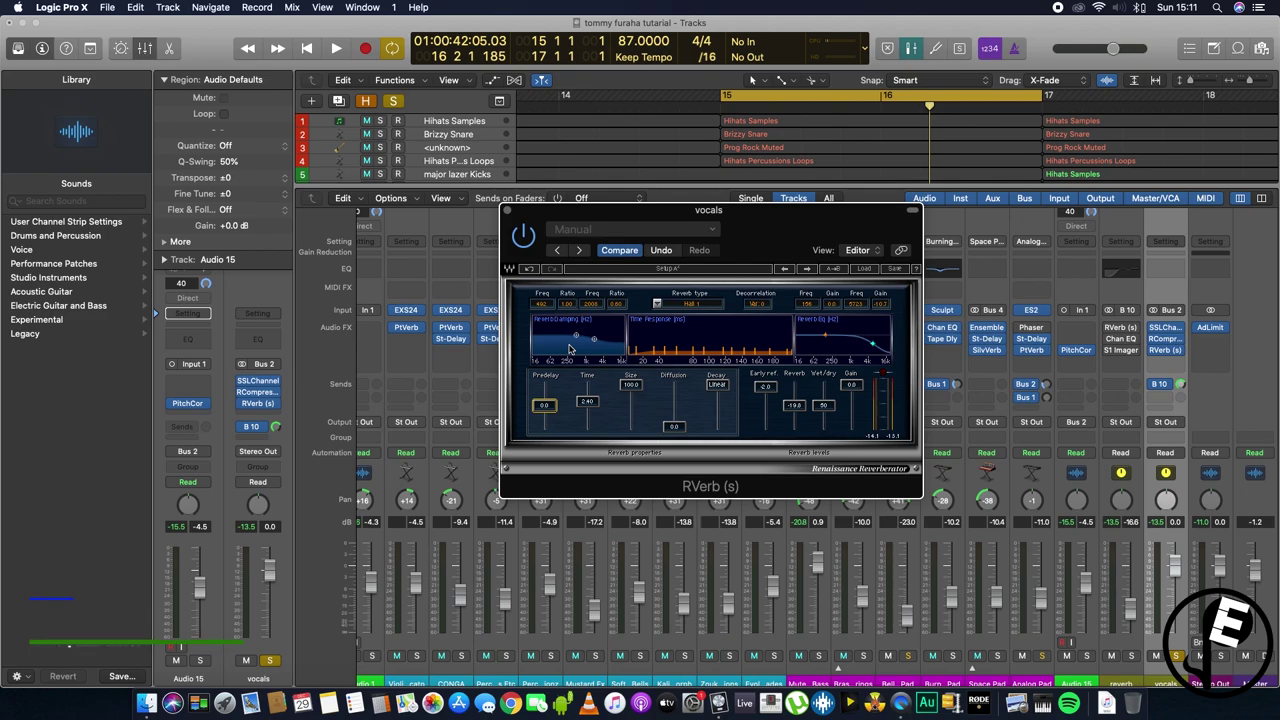
Step: During playback, set RVerb's Predelay to 160.0 and raise the low and high reverb damping ratios to about 2.00 and 1.84
{"action": "key", "text": "space"}
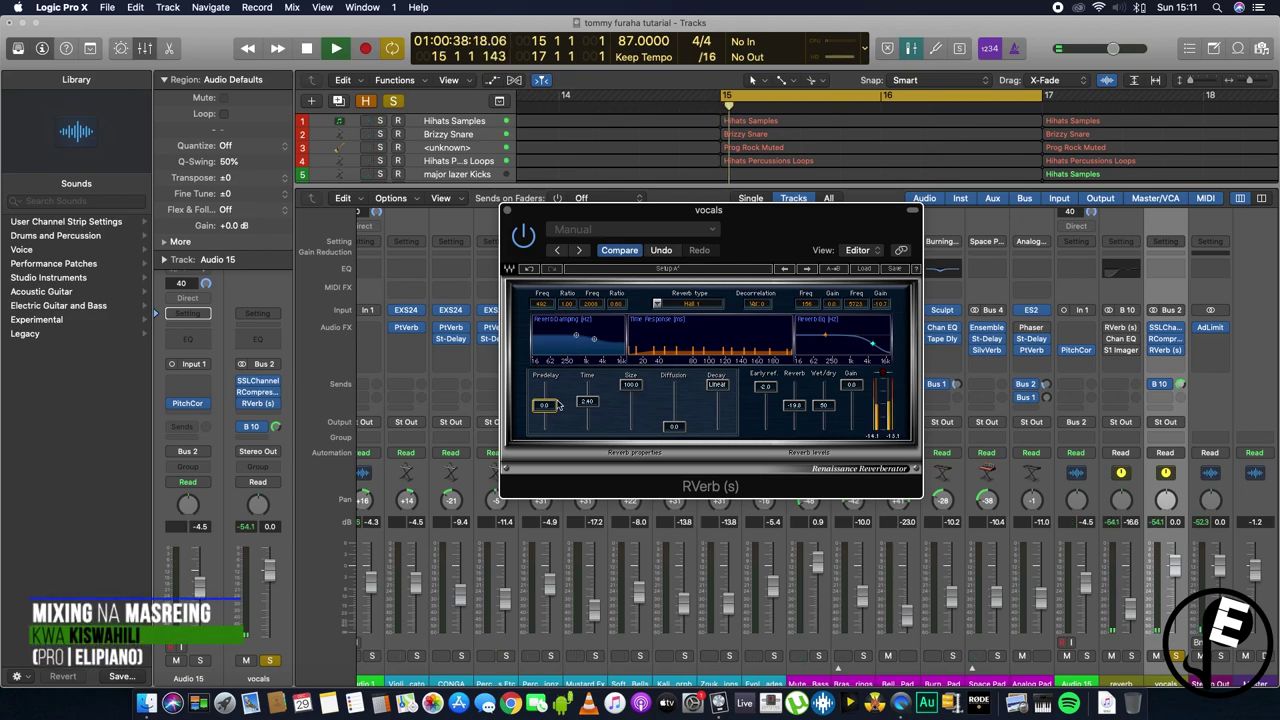
{"action": "left_click_drag", "start_coordinate": [546, 408], "coordinate": [546, 384]}
{"action": "left_click_drag", "start_coordinate": [594, 339], "coordinate": [592, 325]}
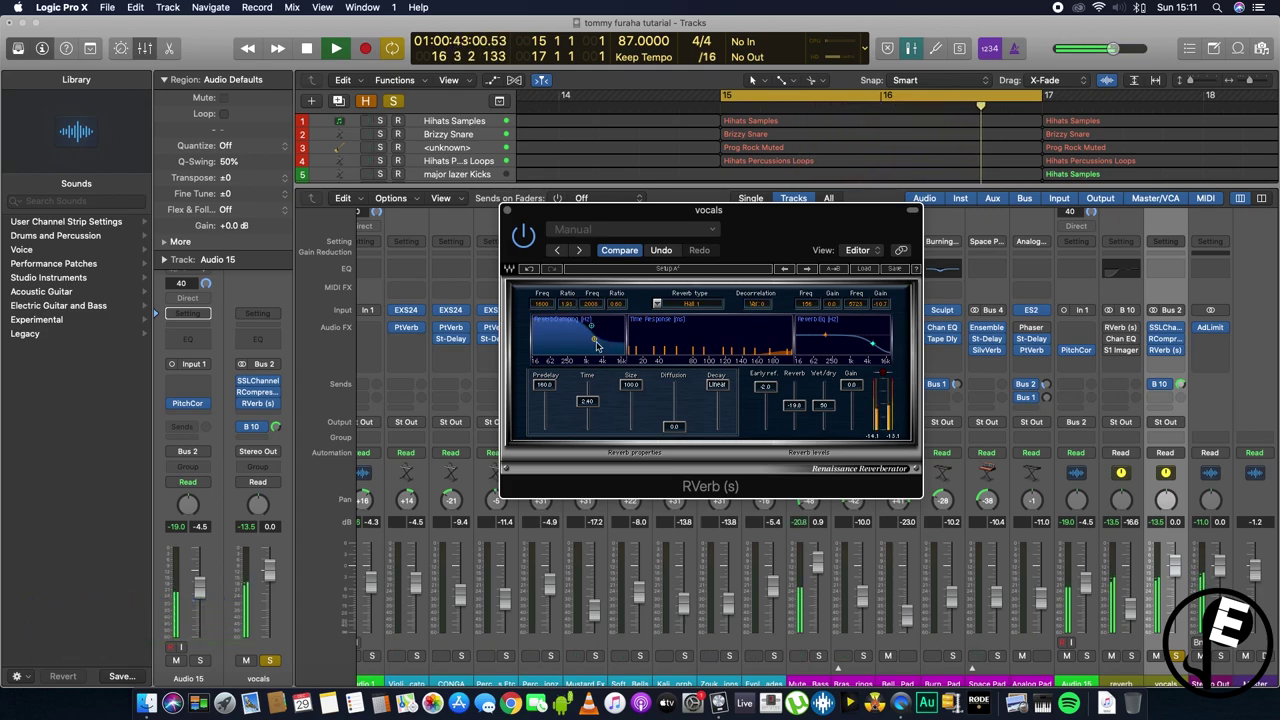
{"action": "mouse_move", "coordinate": [593, 338]}
{"action": "left_mouse_down"}
{"action": "mouse_move", "coordinate": [618, 324]}
{"action": "mouse_move", "coordinate": [599, 325]}
{"action": "left_mouse_up"}
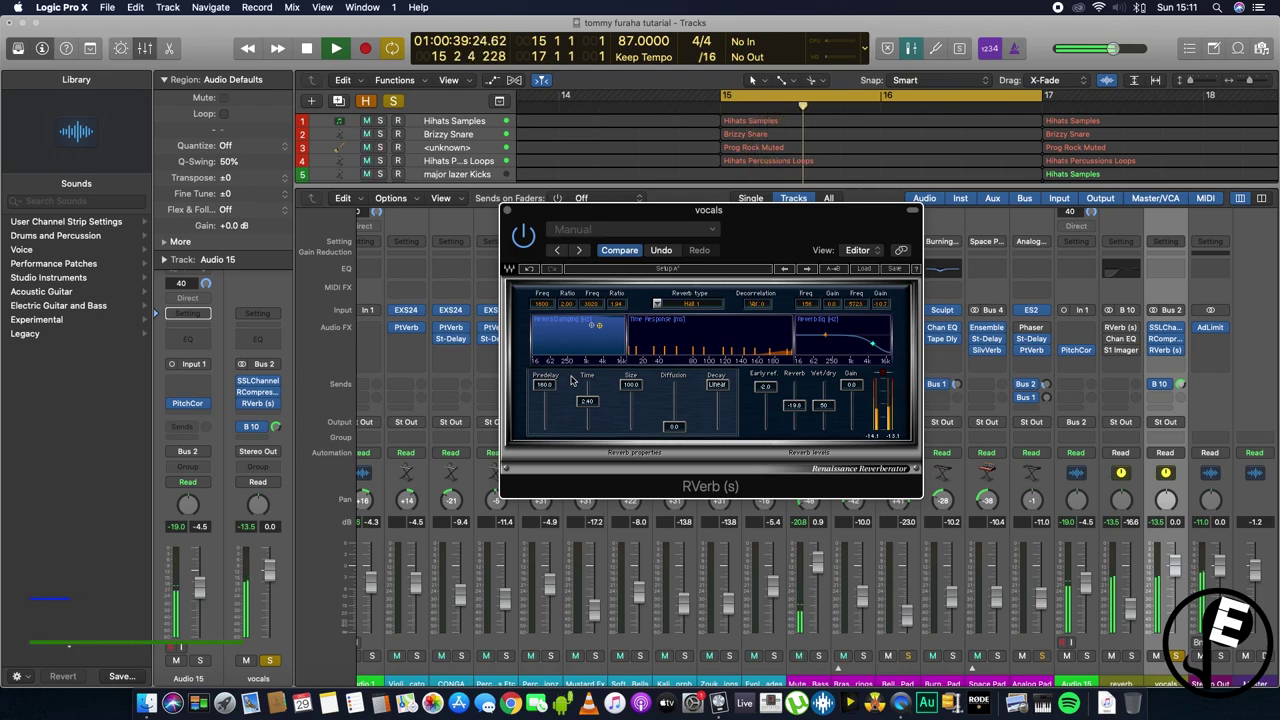
{"action": "key", "text": "space"}
Step: Pull the low reverb damping point down to a ratio of about 0.10 and audition the vocals
{"action": "left_click_drag", "start_coordinate": [592, 325], "coordinate": [578, 343]}
{"action": "key", "text": "space"}
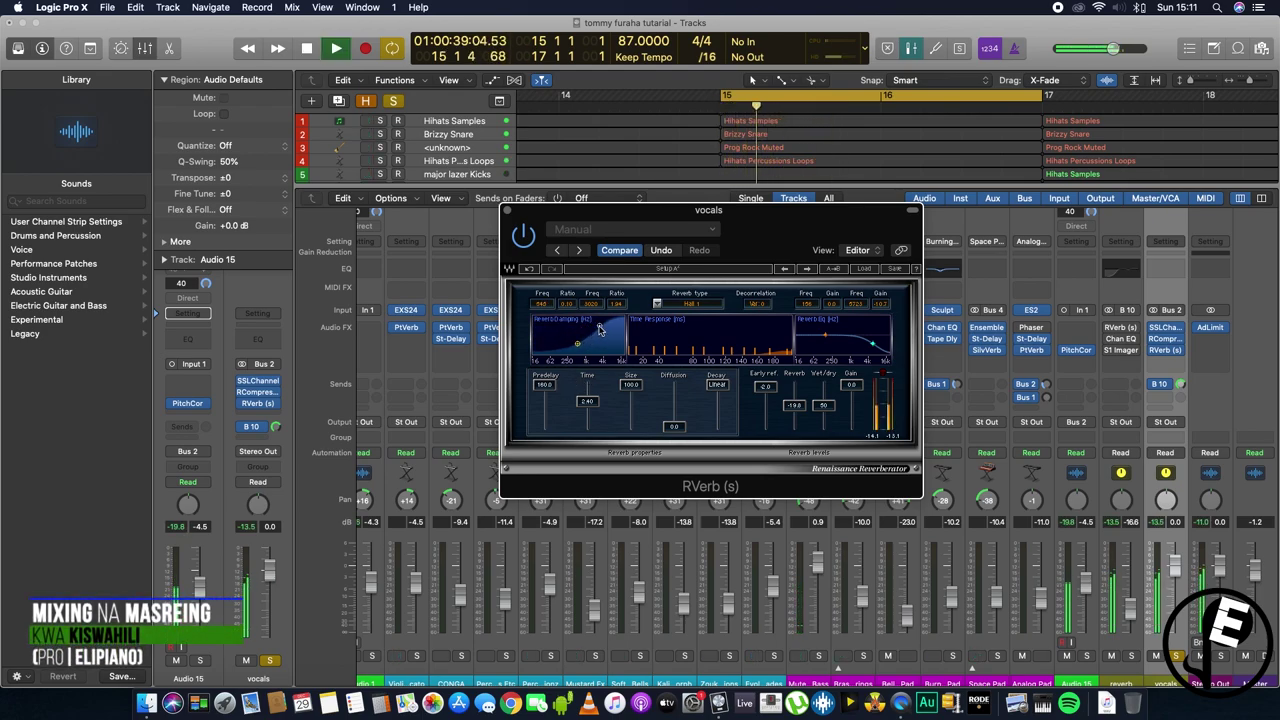
{"action": "key", "text": "space"}
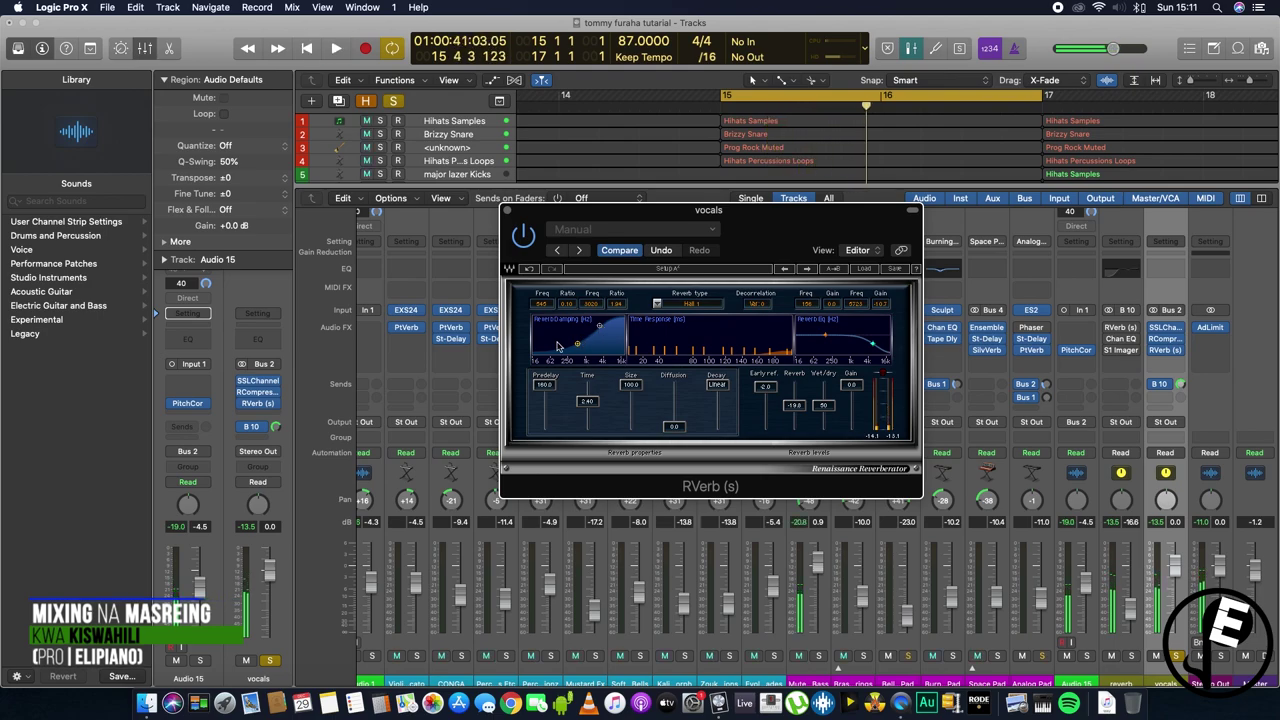
{"action": "key", "text": "space"}
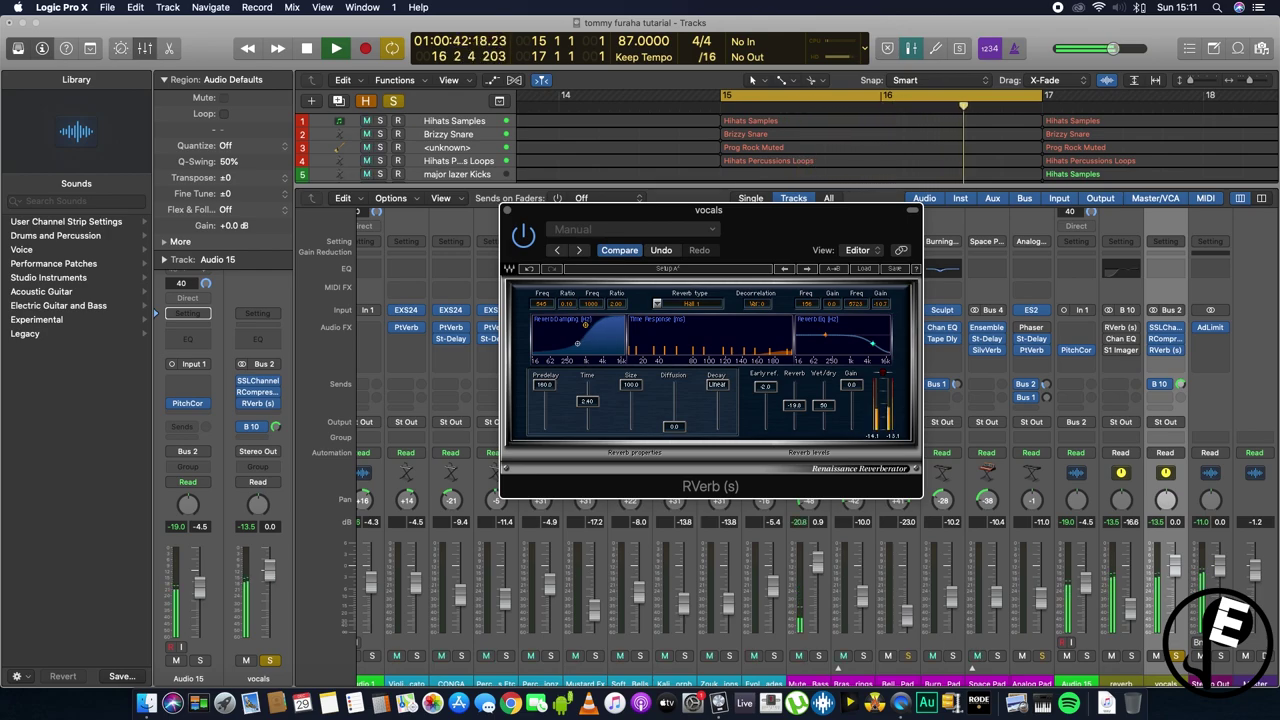
Step: Try a very low high-frequency reverb damping ratio on the playing vocals, return it to 1.00 and set RVerb's Predelay to 0.0
{"action": "key", "text": "space"}
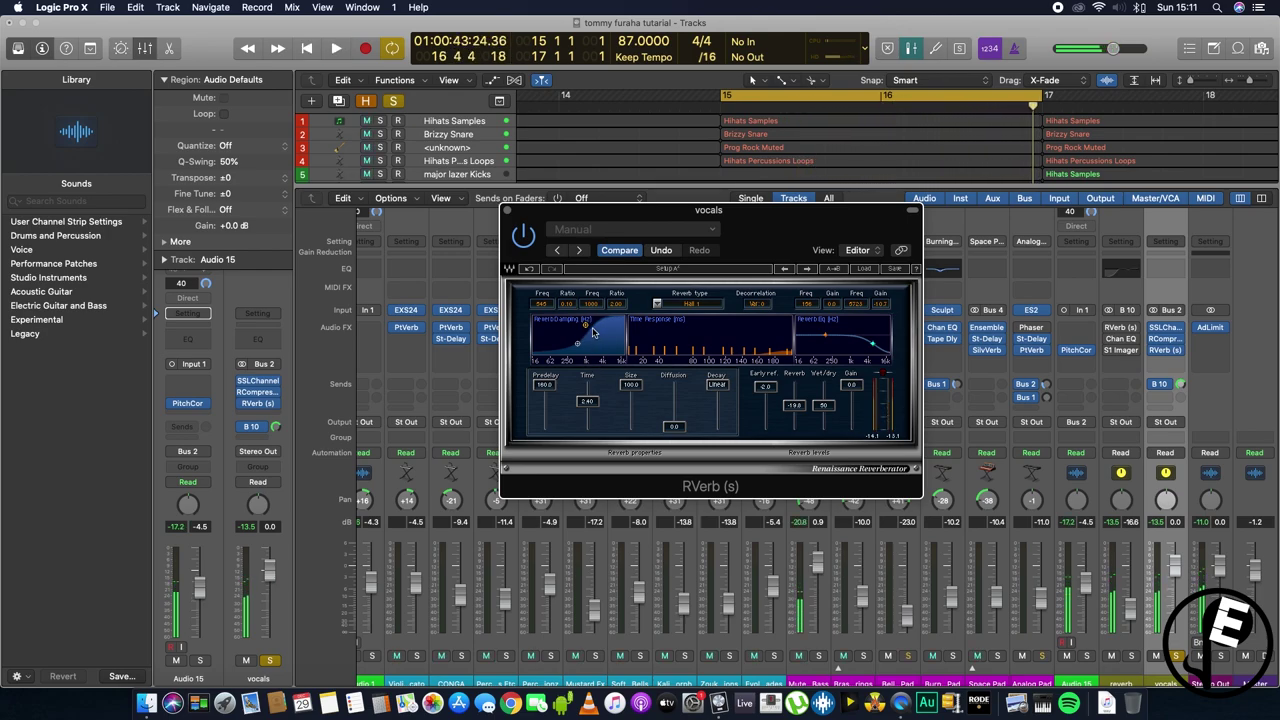
{"action": "left_click_drag", "start_coordinate": [585, 327], "coordinate": [583, 348]}
{"action": "key", "text": "space"}
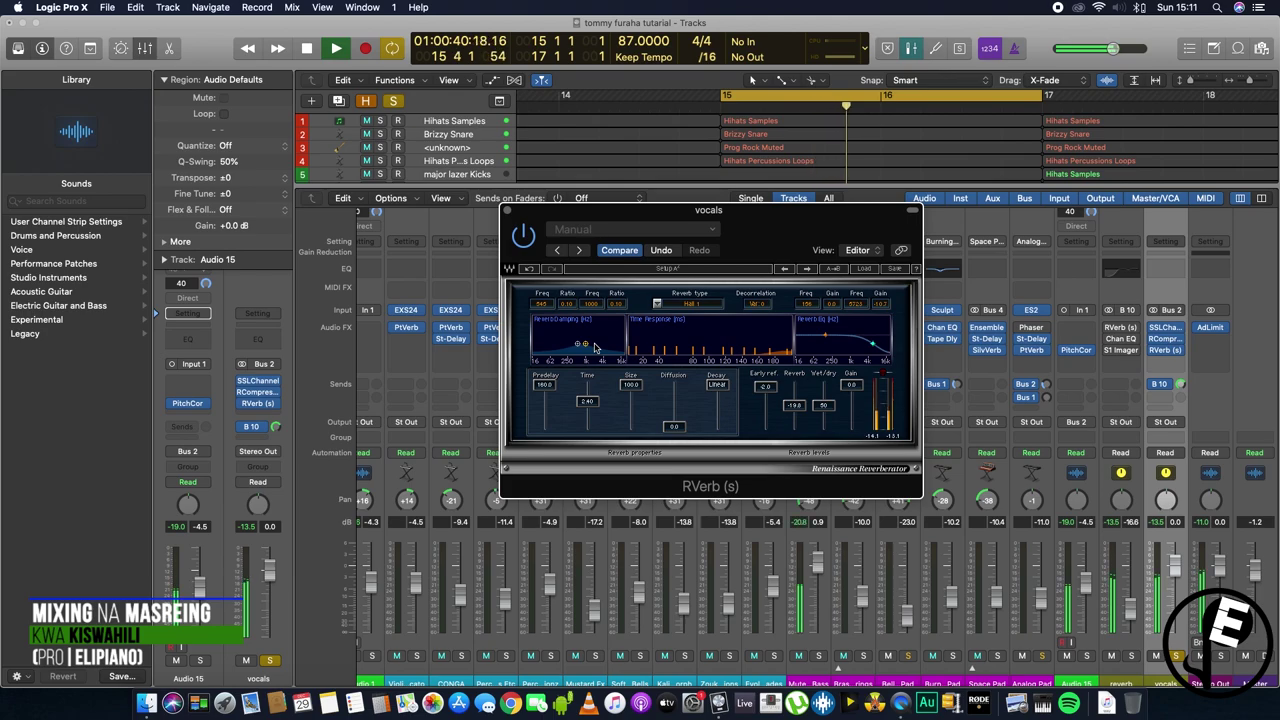
{"action": "key", "text": "space"}
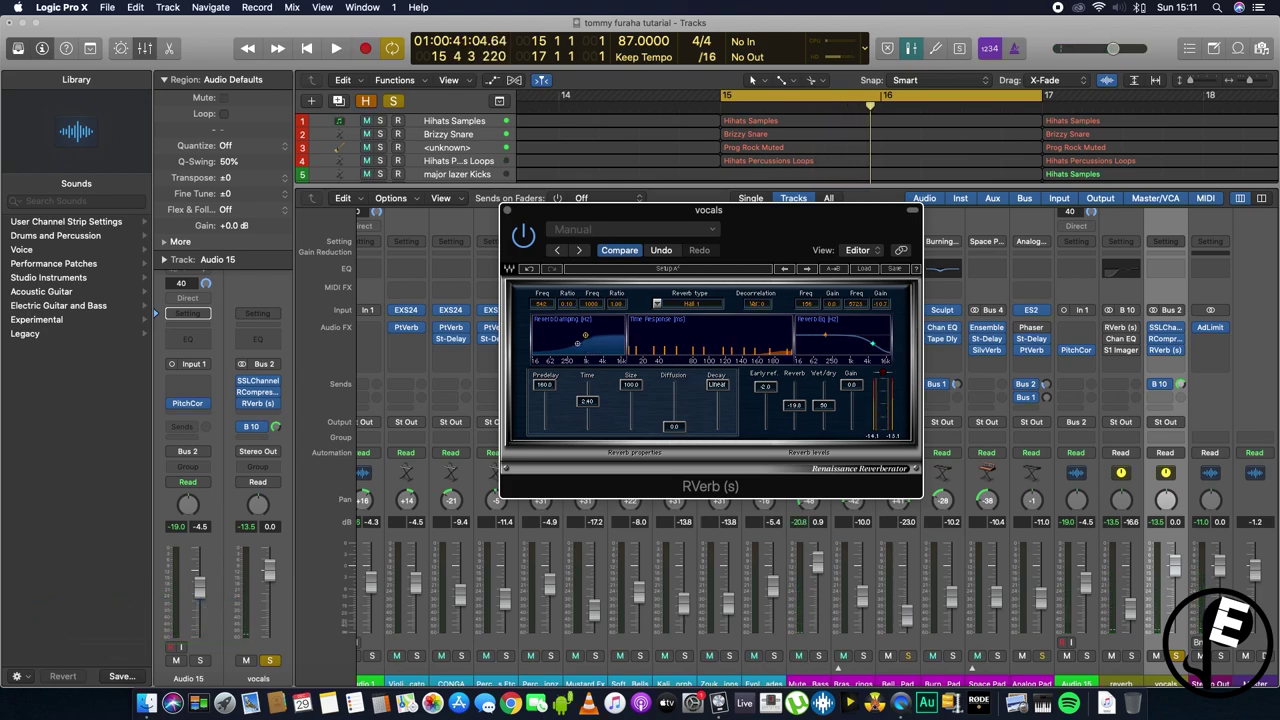
{"action": "left_click", "coordinate": [544, 386]}
{"action": "mouse_move", "coordinate": [544, 386]}
{"action": "left_mouse_down"}
{"action": "mouse_move", "coordinate": [570, 427]}
{"action": "mouse_move", "coordinate": [547, 409]}
{"action": "left_mouse_up"}
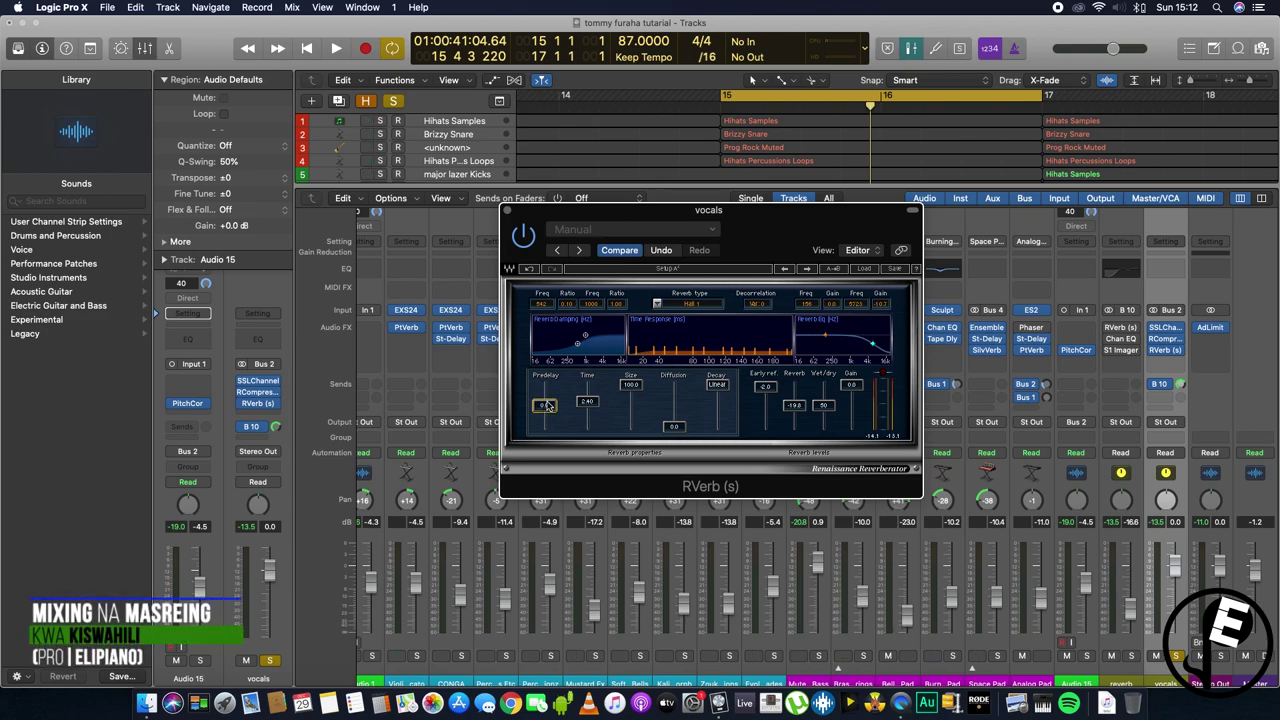
Step: Insert H-Delay (s) in the vocals channel's next free effect slot and set its delay time to milliseconds
{"action": "left_click", "coordinate": [1166, 362]}
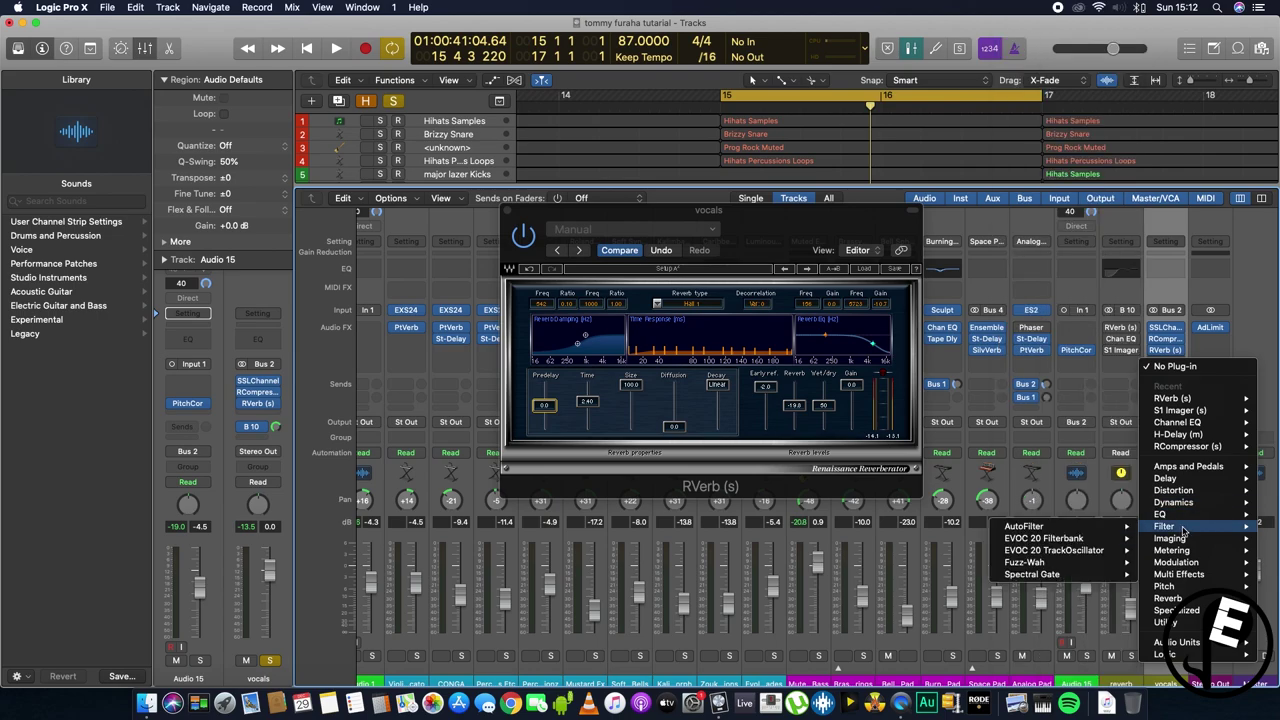
{"action": "mouse_move", "coordinate": [1165, 478]}
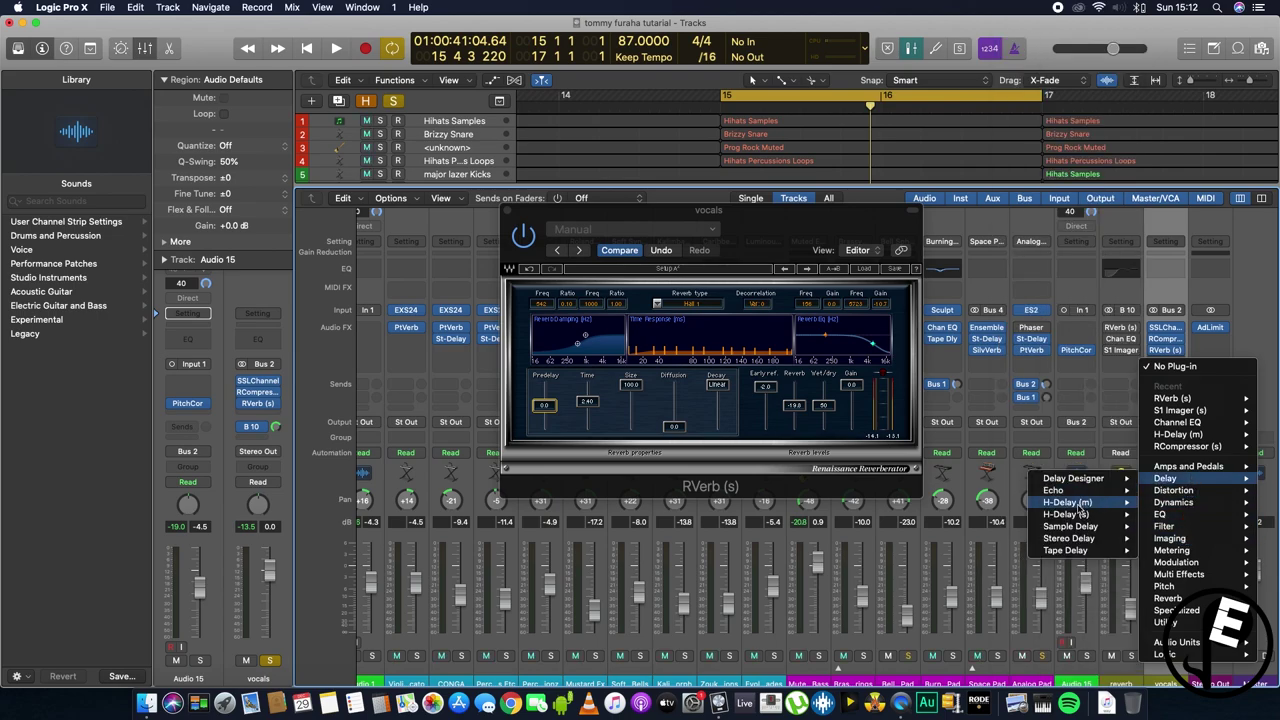
{"action": "mouse_move", "coordinate": [1068, 514]}
{"action": "left_click", "coordinate": [1024, 515]}
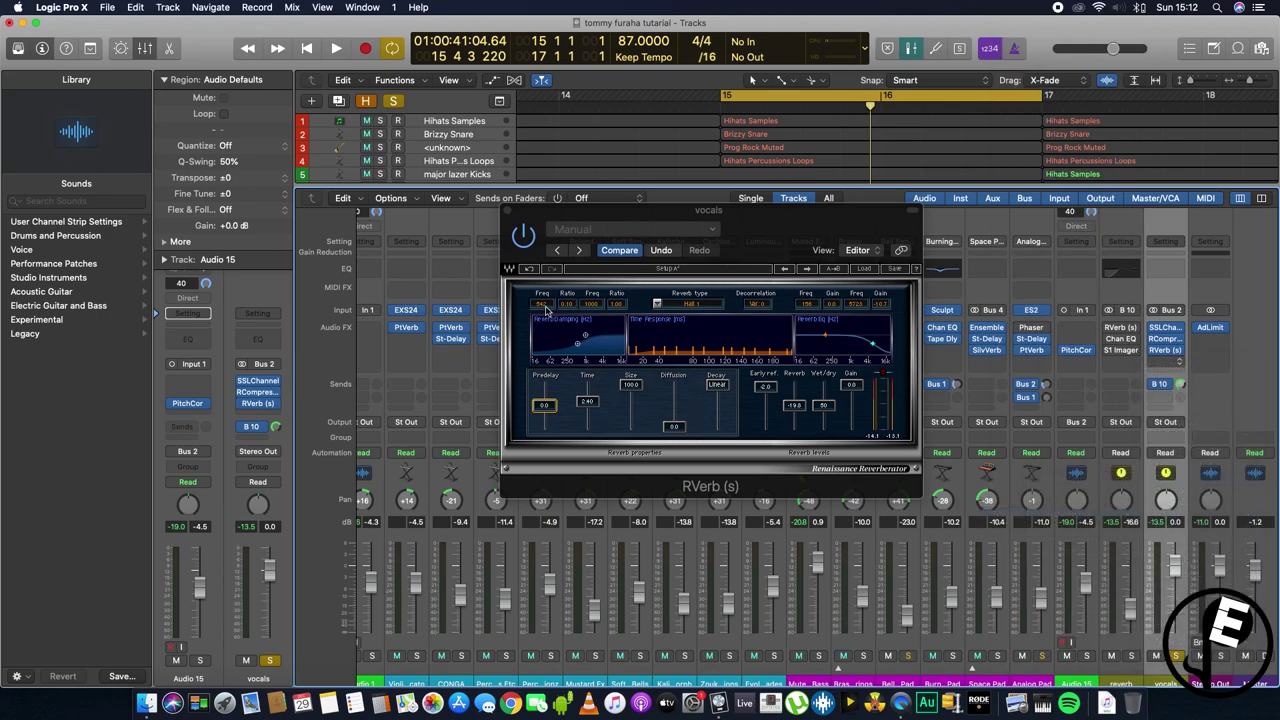
{"action": "left_click", "coordinate": [287, 194]}
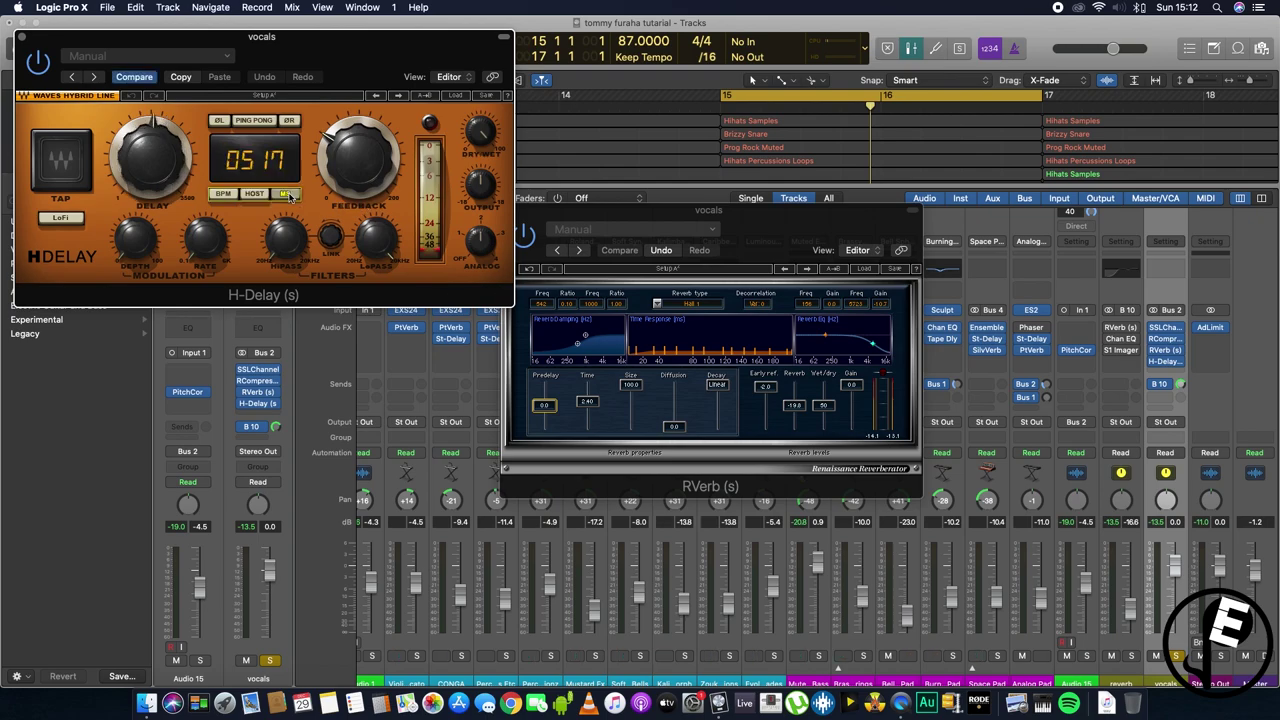
Step: Set H-Delay's Delay to 21 ms
{"action": "left_click_drag", "start_coordinate": [163, 148], "coordinate": [135, 155]}
{"action": "type", "text": "27"}
{"action": "key", "text": "Return"}
{"action": "left_click_drag", "start_coordinate": [126, 186], "coordinate": [126, 185]}
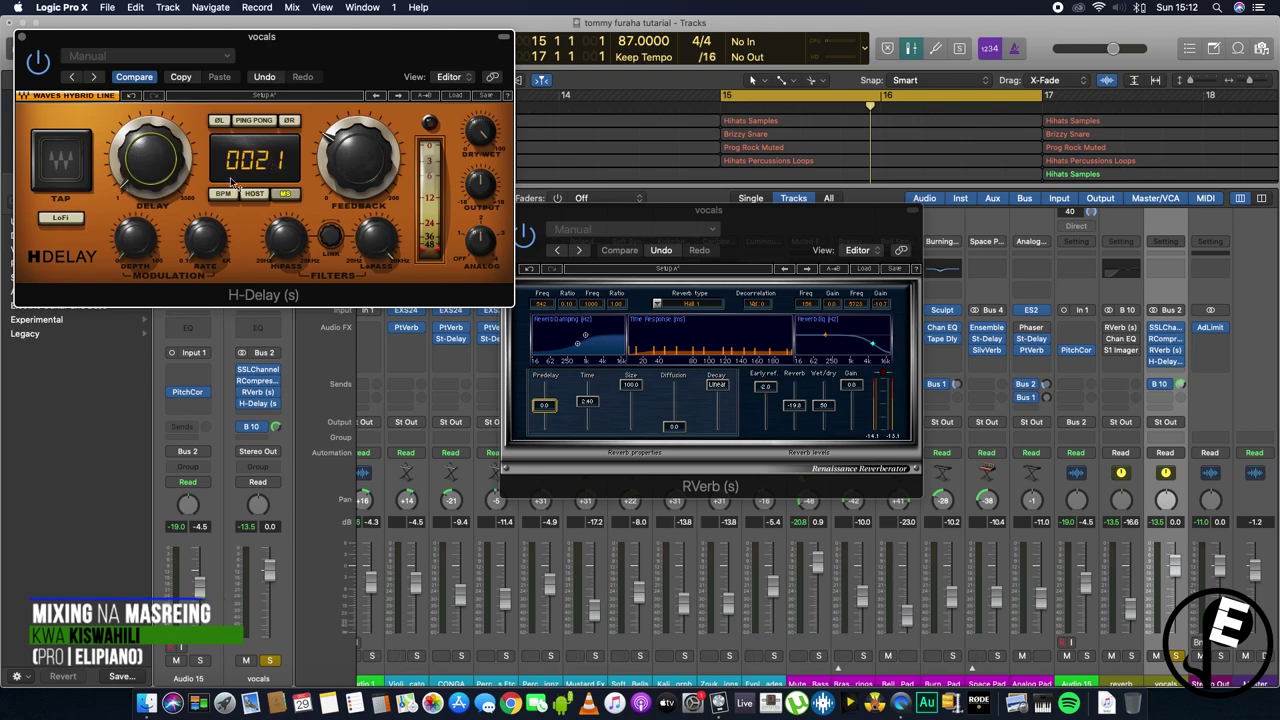
{"action": "mouse_move", "coordinate": [146, 165]}
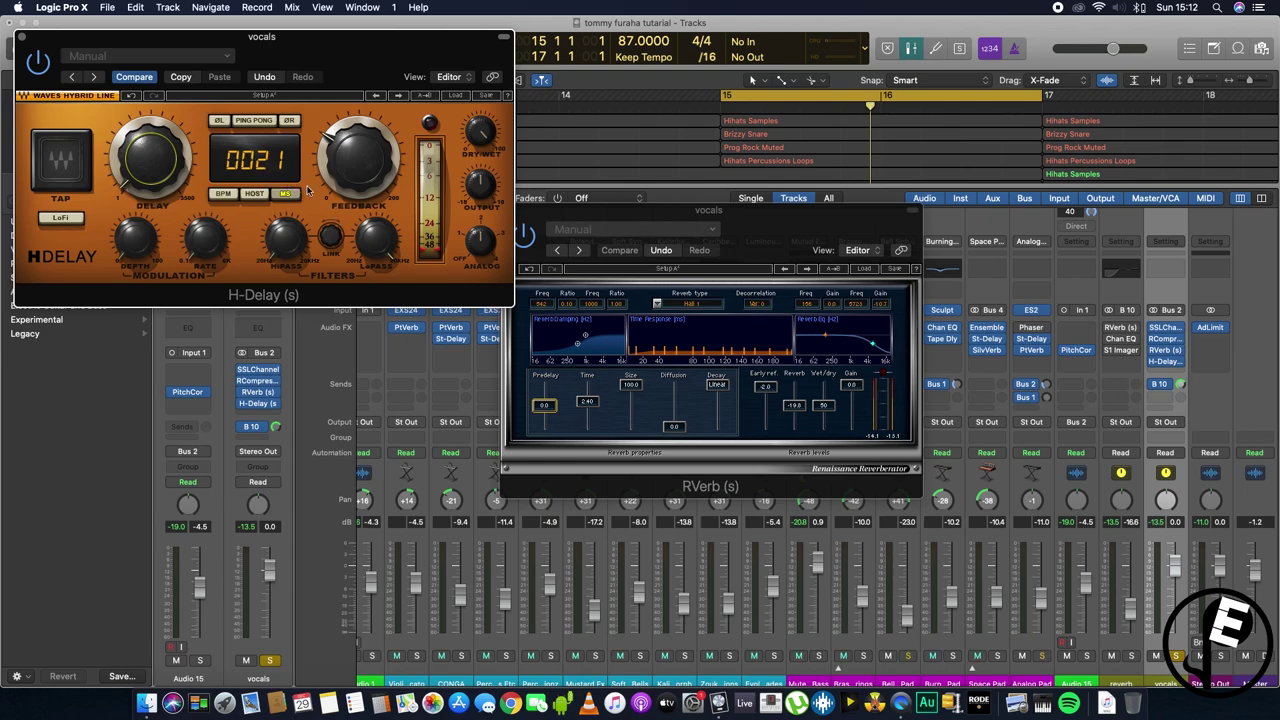
Step: Check how many milliseconds the 1/64 and 1/32 note delays last at 87 BPM in H-Delay
{"action": "left_click", "coordinate": [222, 195]}
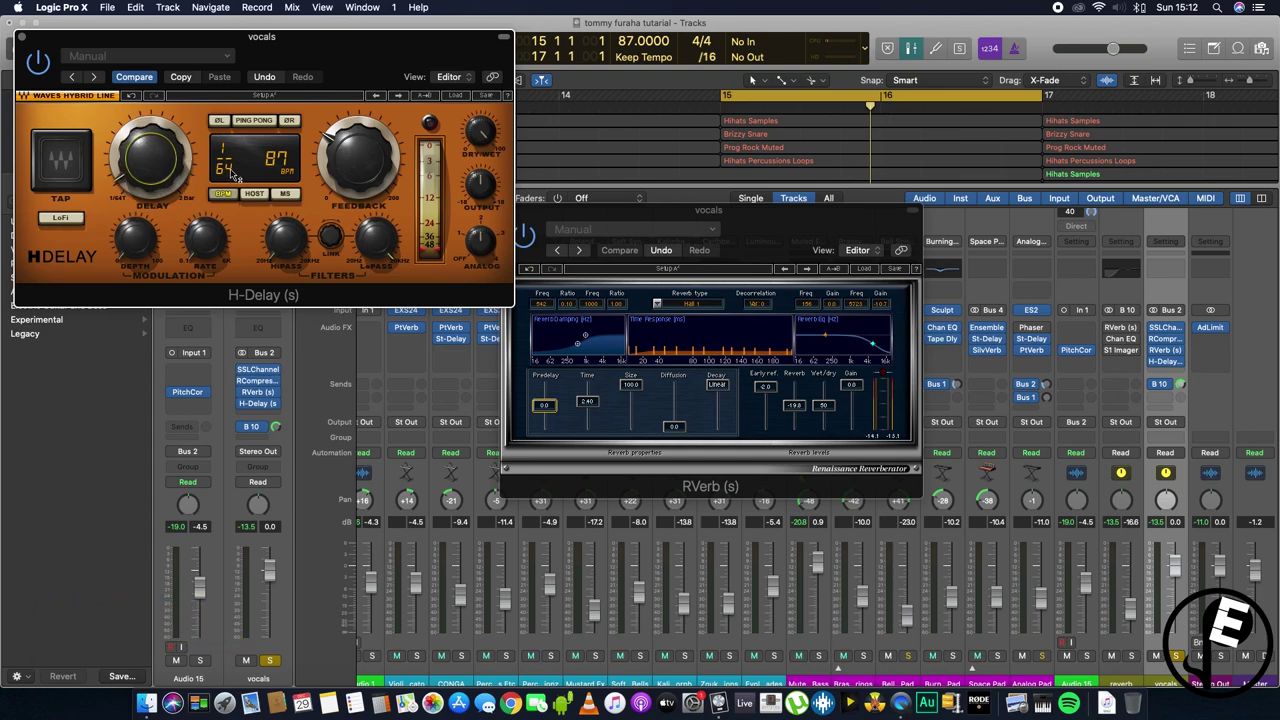
{"action": "left_click", "coordinate": [285, 193]}
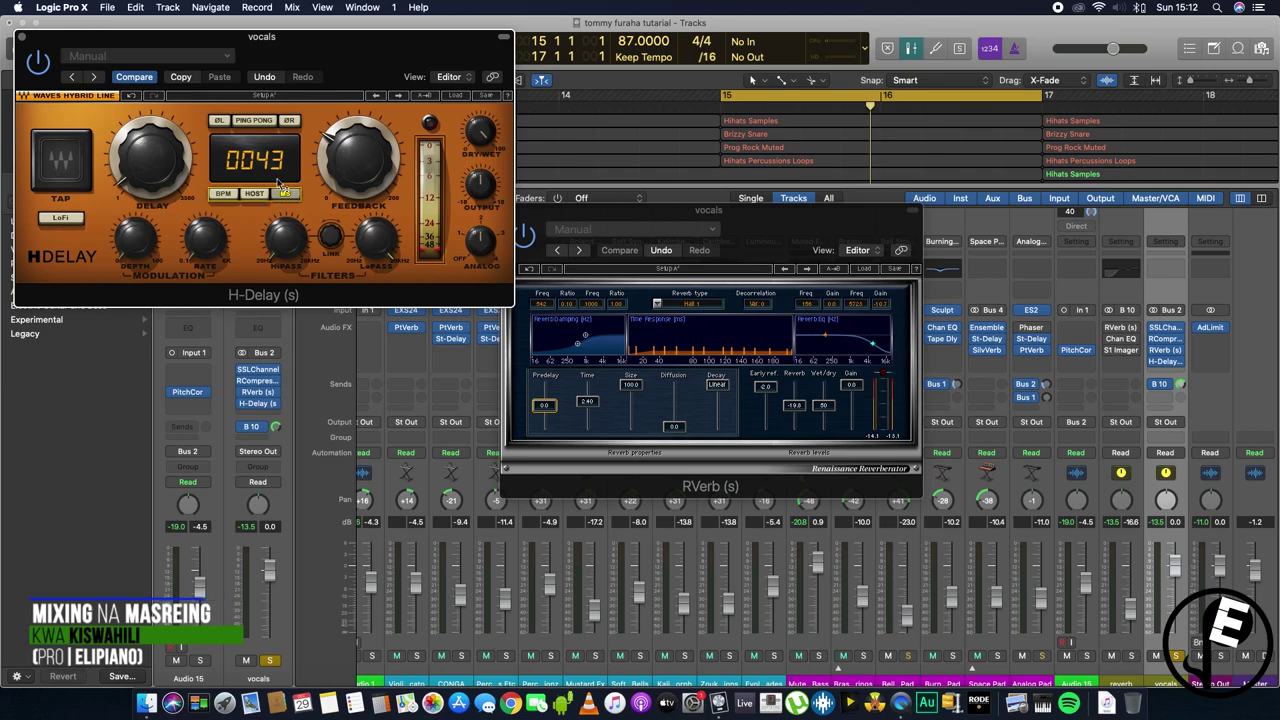
{"action": "left_click", "coordinate": [222, 193]}
{"action": "left_click_drag", "start_coordinate": [150, 155], "coordinate": [150, 178]}
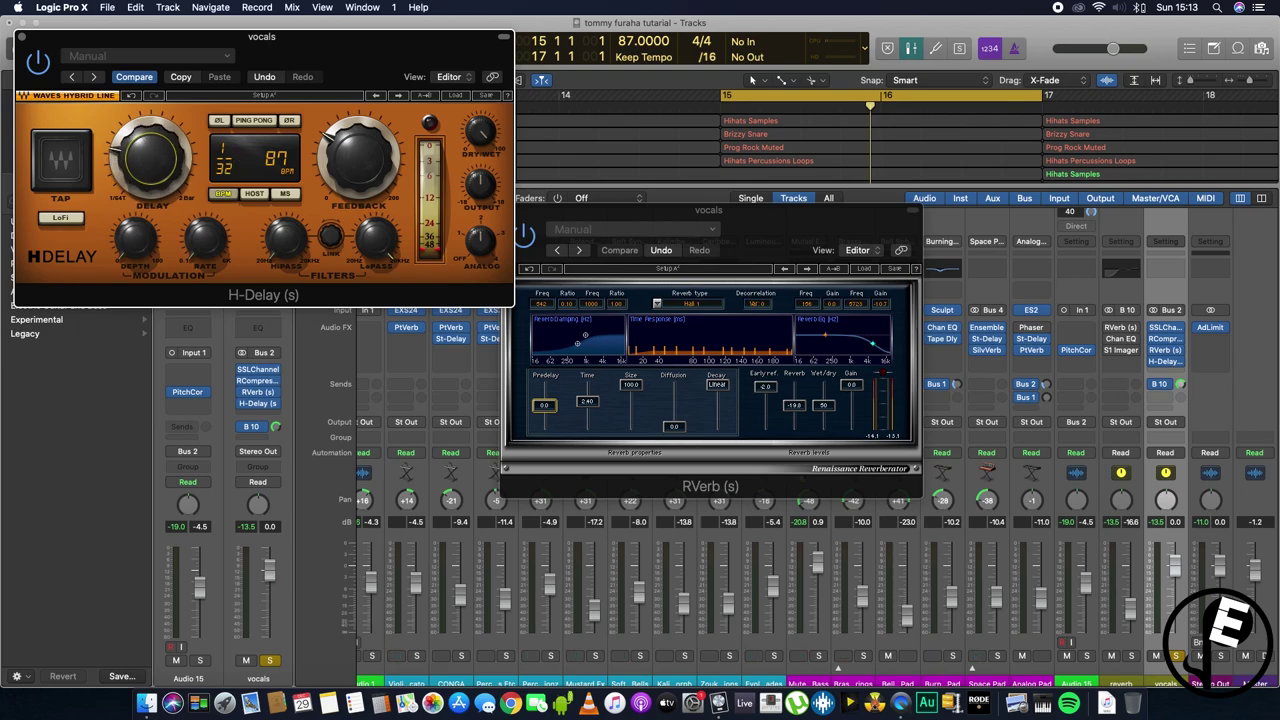
{"action": "left_click", "coordinate": [286, 194]}
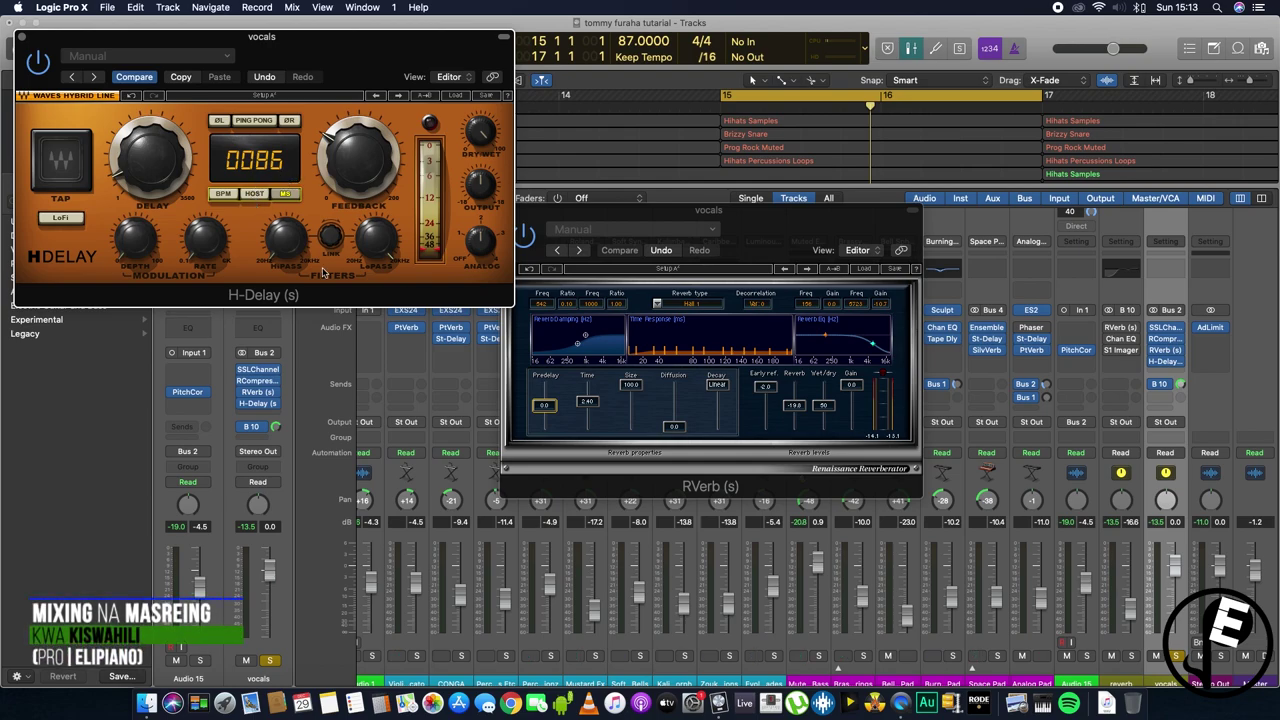
Step: Set RVerb's Time to 20.0 and its Predelay to 21.5
{"action": "left_click", "coordinate": [589, 403]}
{"action": "type", "text": "20"}
{"action": "key", "text": "Return"}
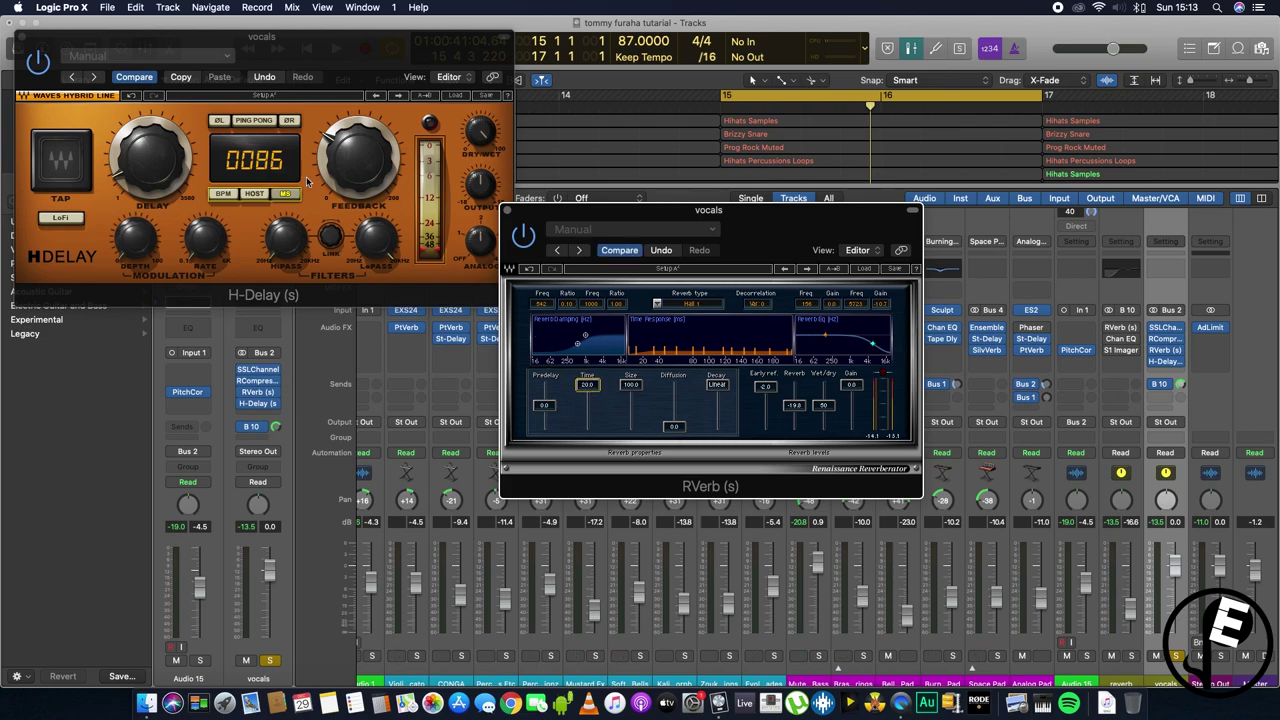
{"action": "left_click", "coordinate": [544, 406]}
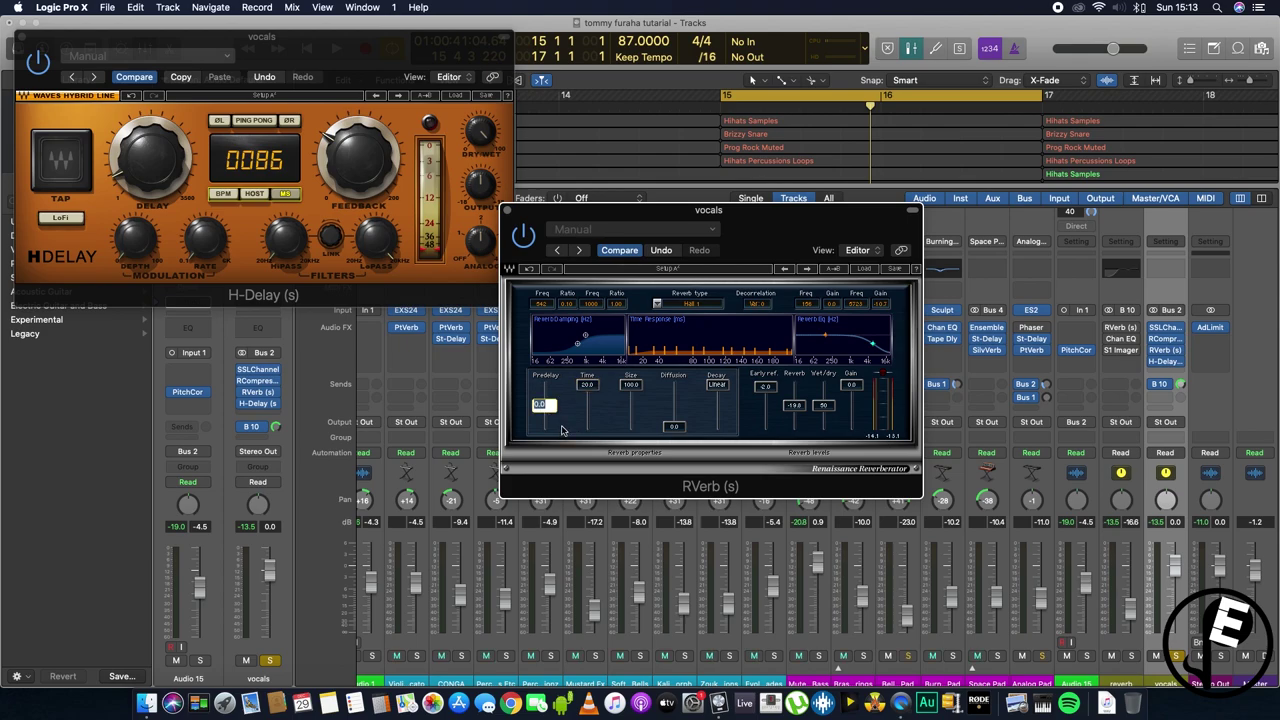
{"action": "type", "text": "21.5"}
{"action": "key", "text": "Return"}
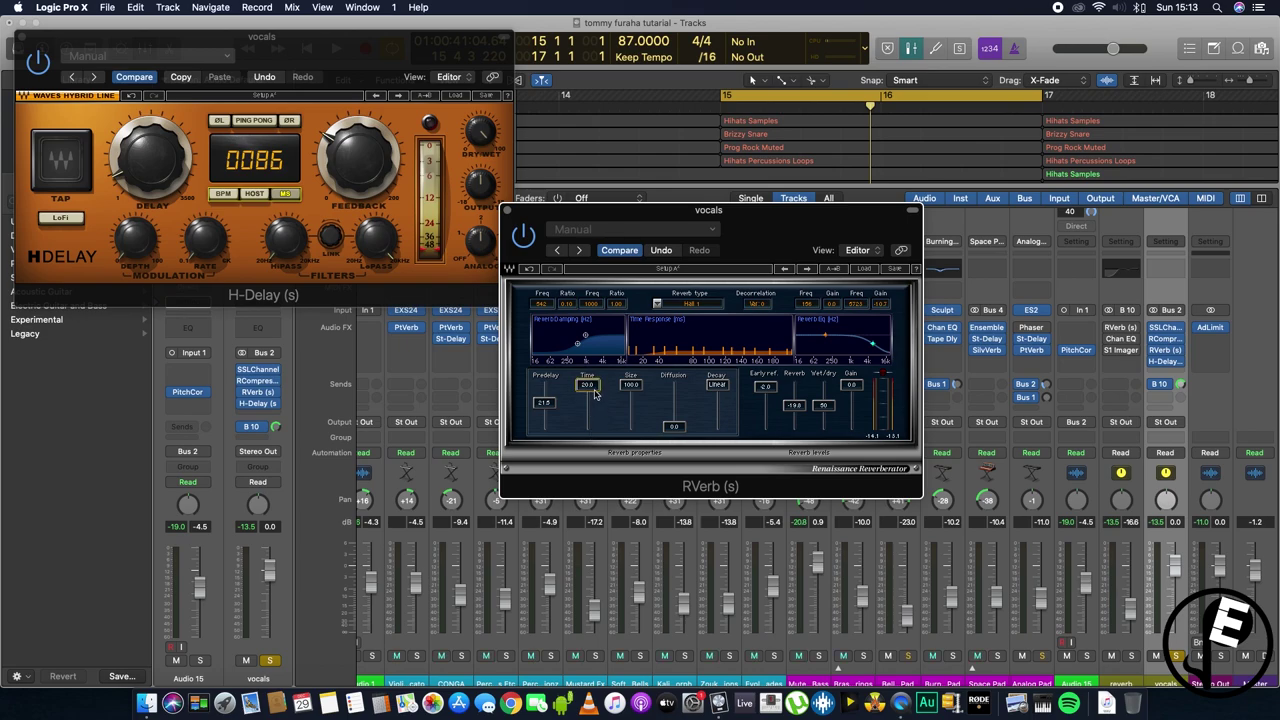
Step: Audition the vocals with RVerb's Time at 10.0 and again with it lowered to 5.00
{"action": "type", "text": "10"}
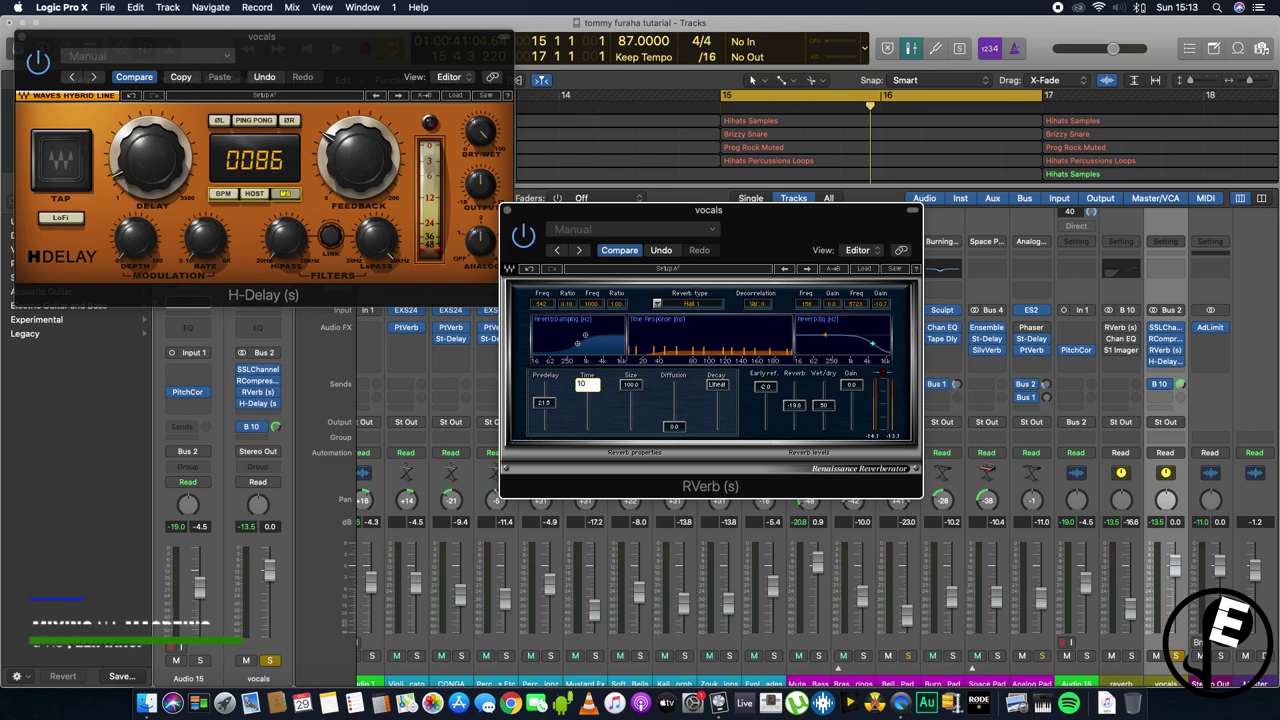
{"action": "key", "text": "Return"}
{"action": "key", "text": "space"}
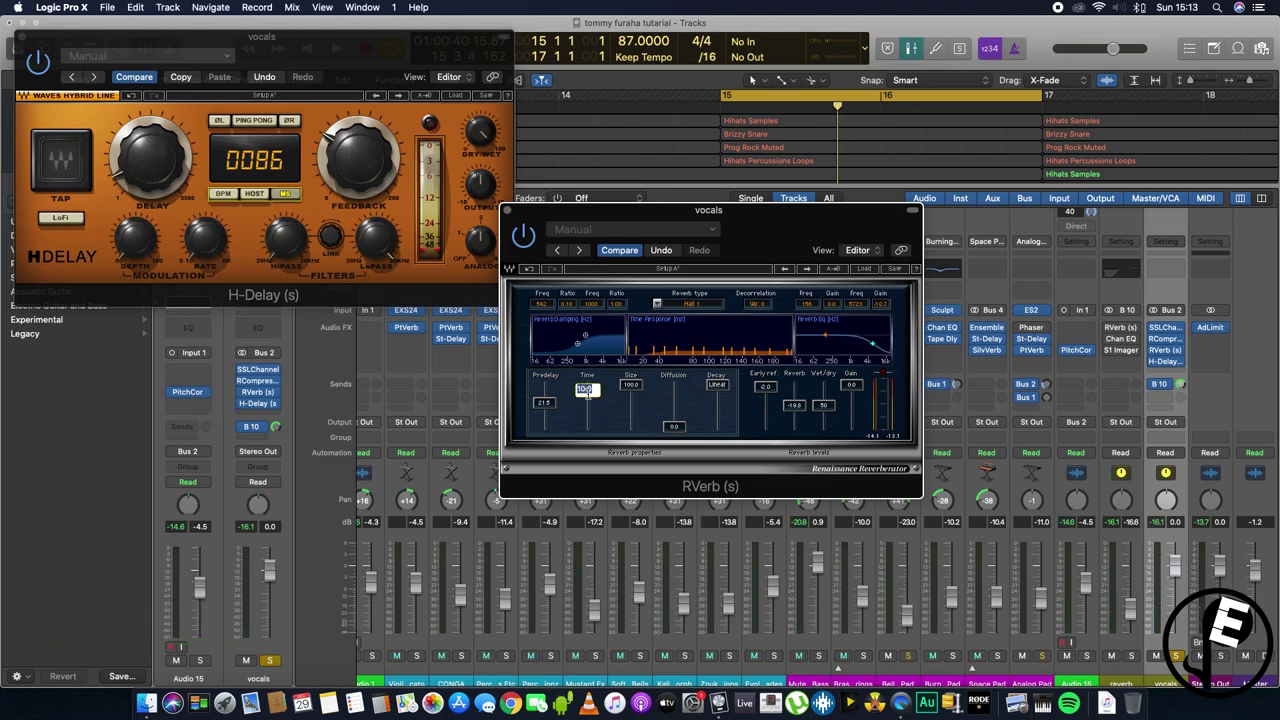
{"action": "key", "text": "space"}
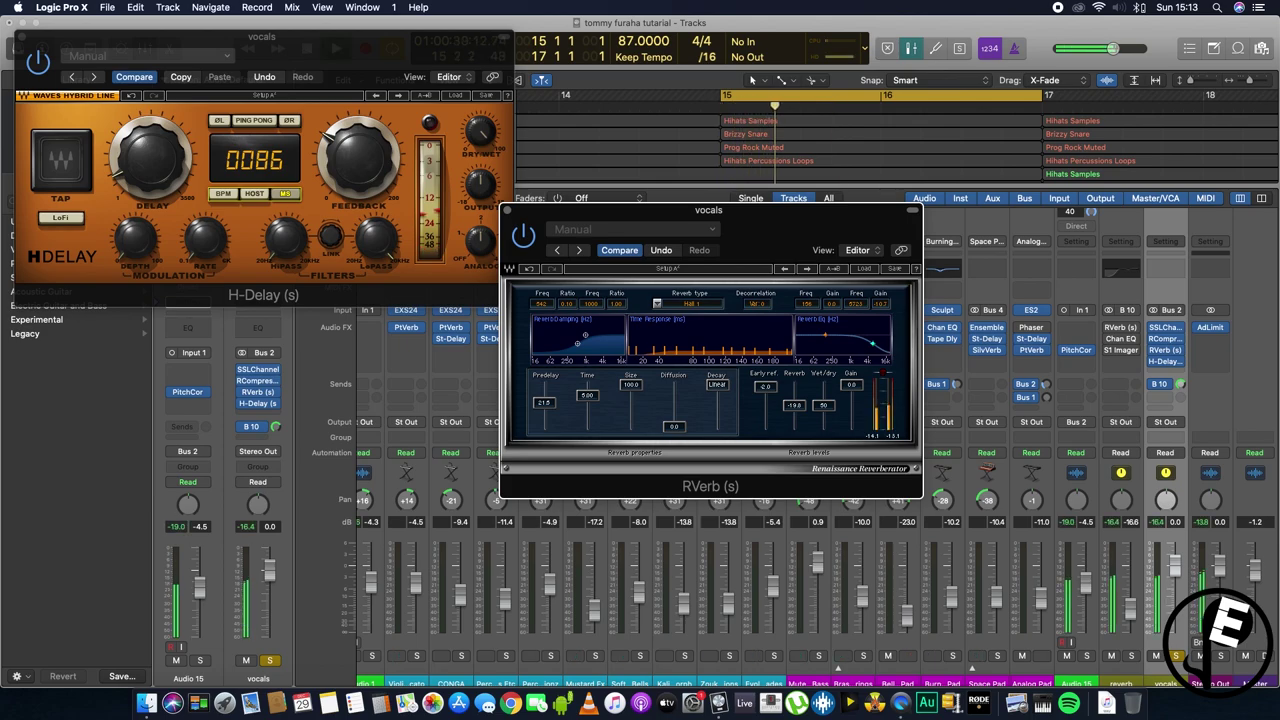
Step: Set RVerb's Time to 2.50 and play the vocals
{"action": "left_click", "coordinate": [588, 394]}
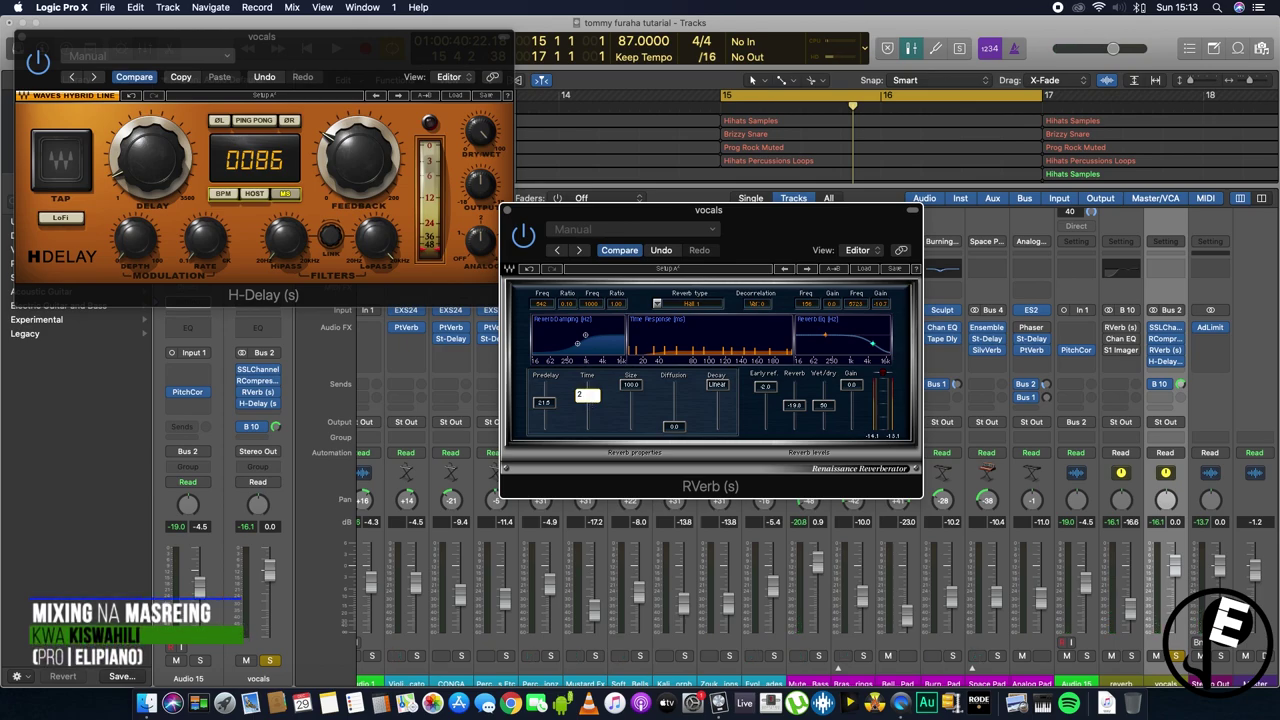
{"action": "key", "text": "Return"}
{"action": "key", "text": "space"}
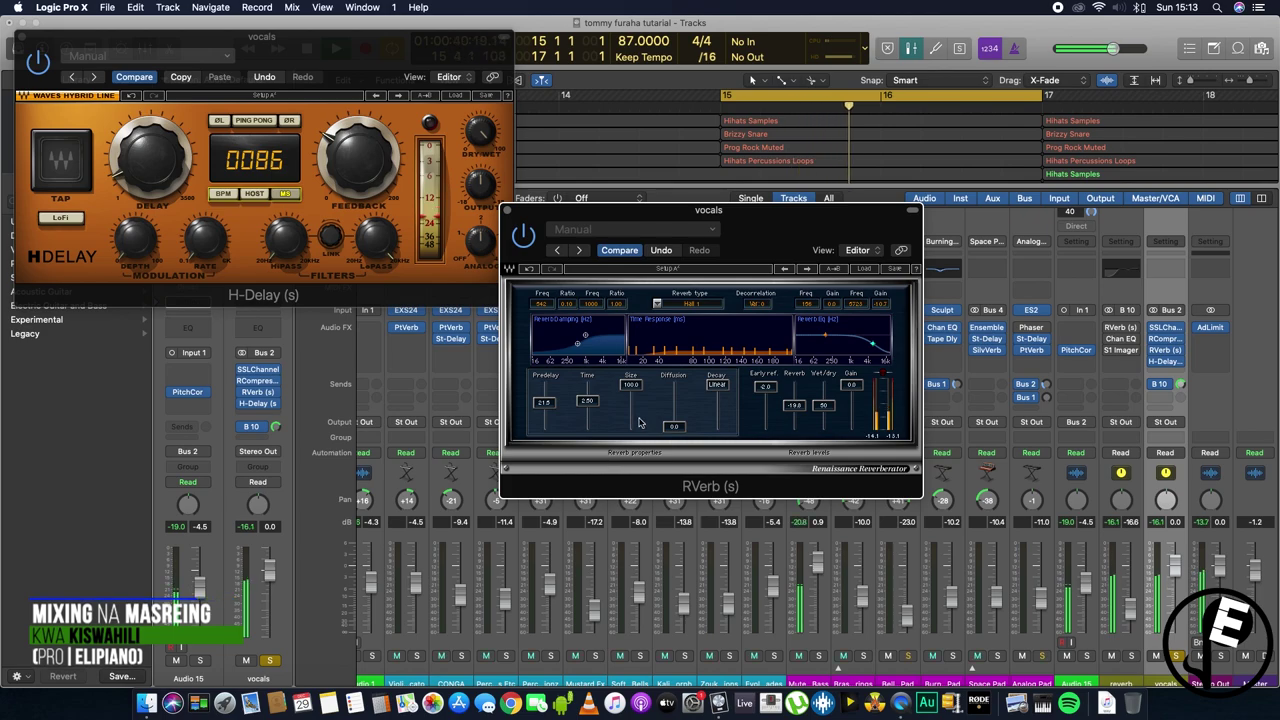
Step: Bypass and close H-Delay, remove it from the vocals channel and audition the vocals with RVerb still inserted
{"action": "left_click", "coordinate": [48, 64]}
{"action": "left_click", "coordinate": [23, 38]}
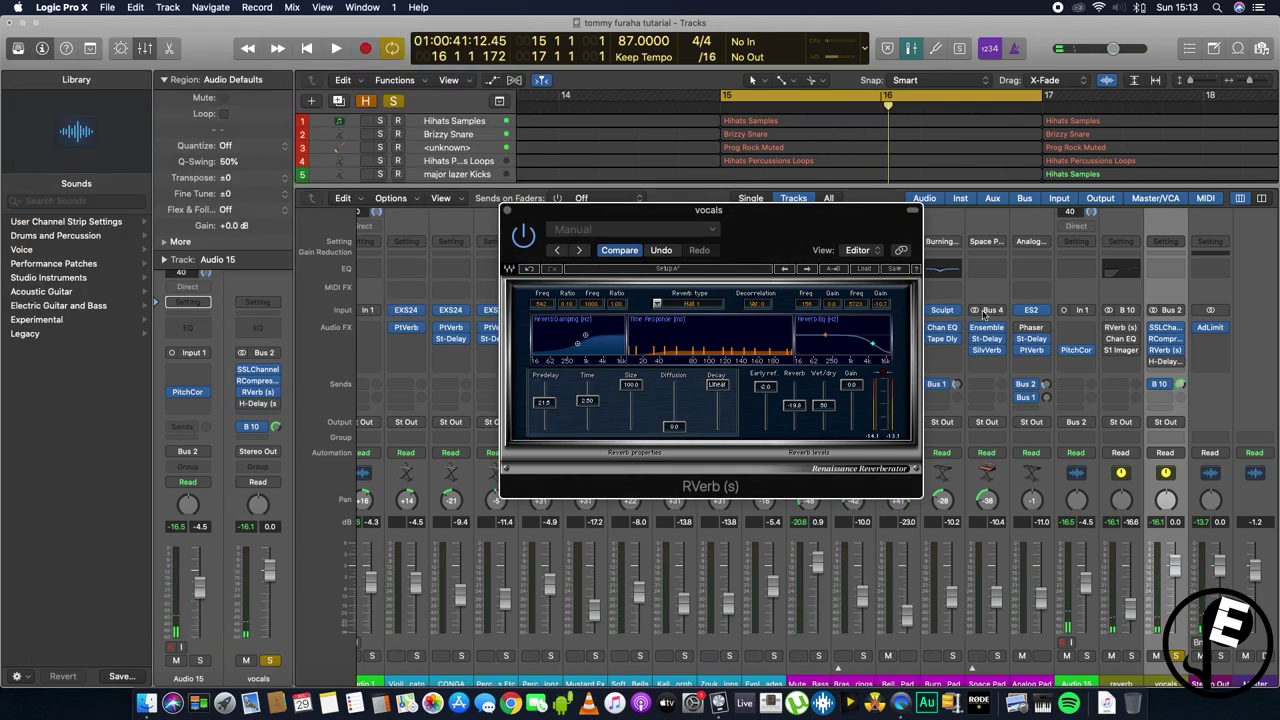
{"action": "left_click", "coordinate": [1180, 362]}
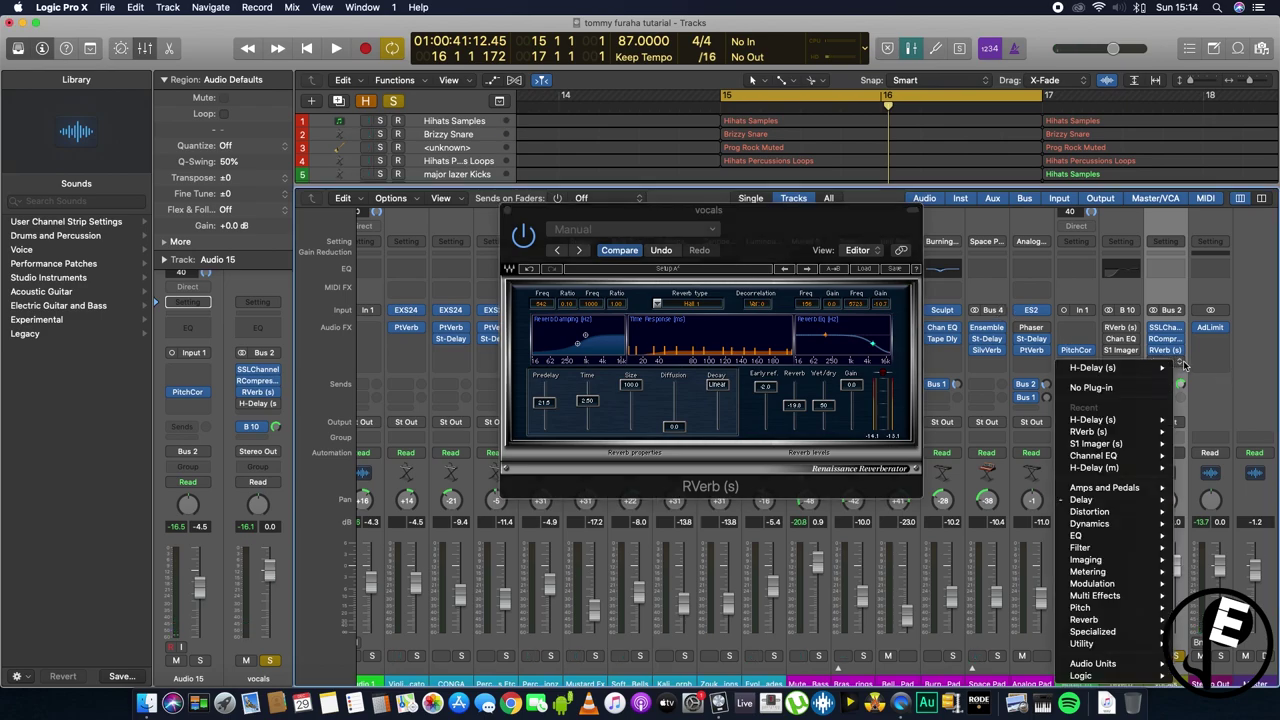
{"action": "left_click", "coordinate": [1092, 387]}
{"action": "key", "text": "space"}
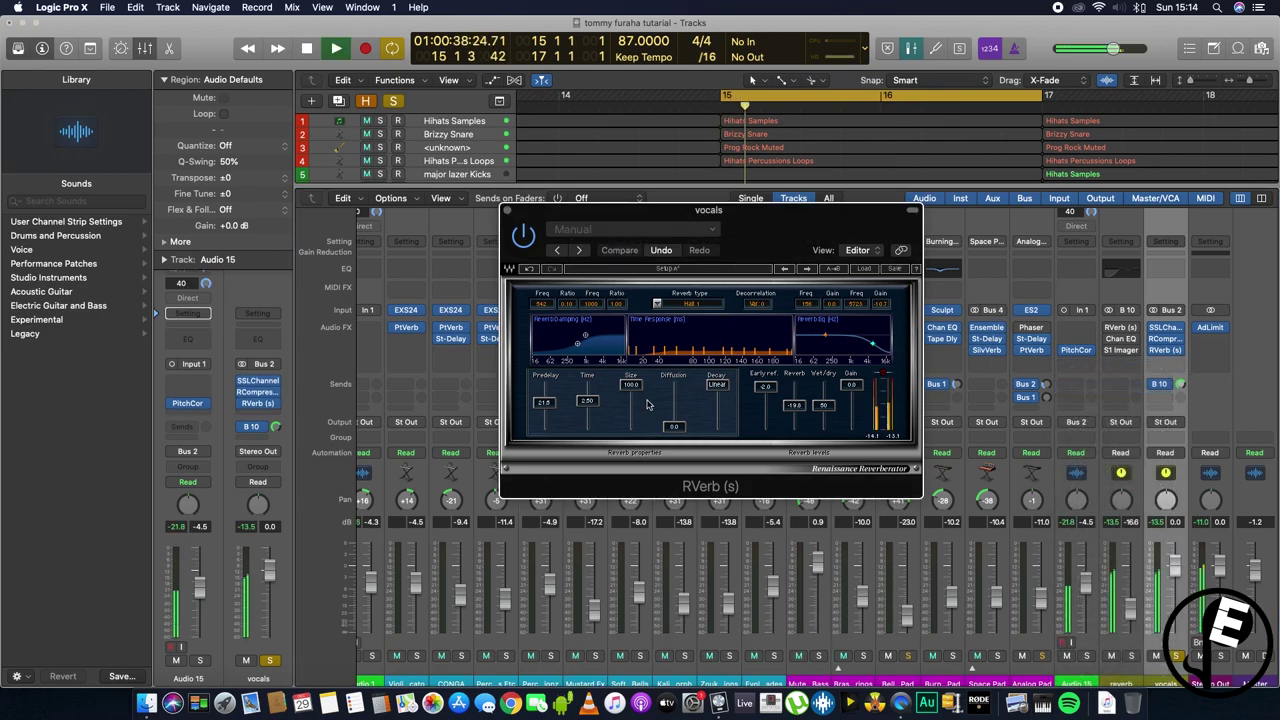
{"action": "key", "text": "space"}
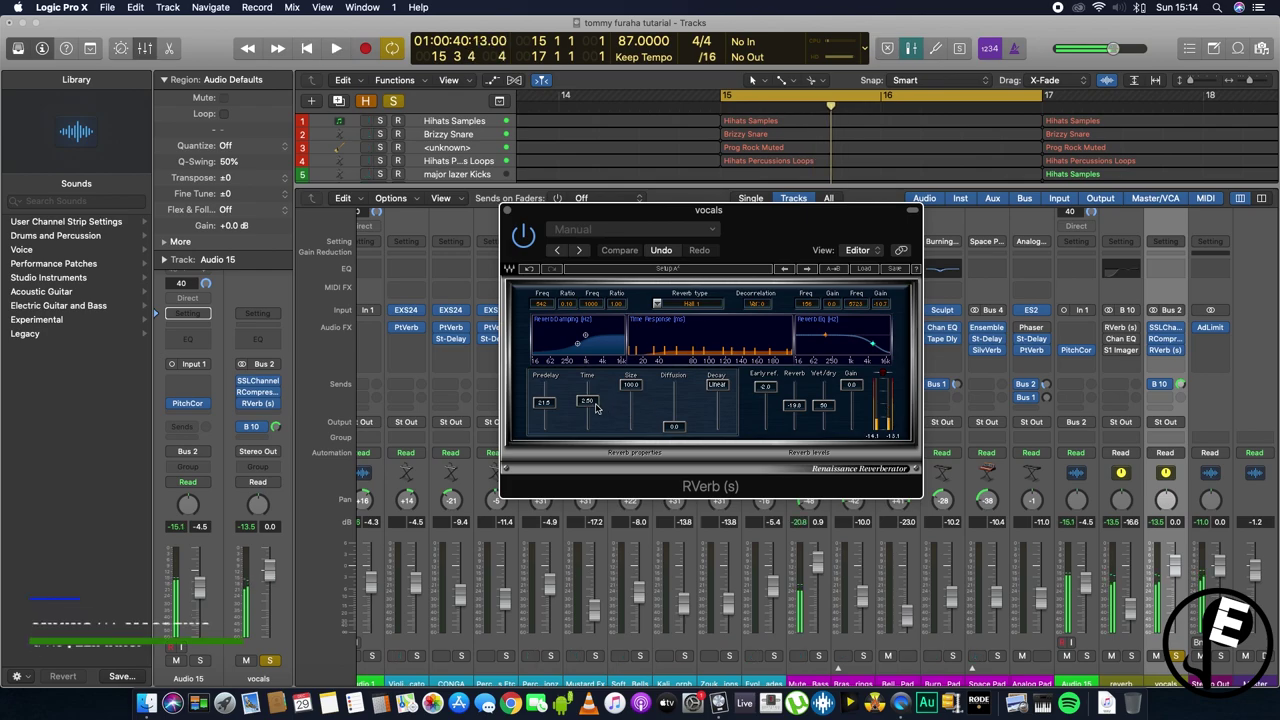
Step: Raise RVerb's Time to 10.0 and audition the vocals
{"action": "left_click", "coordinate": [596, 404]}
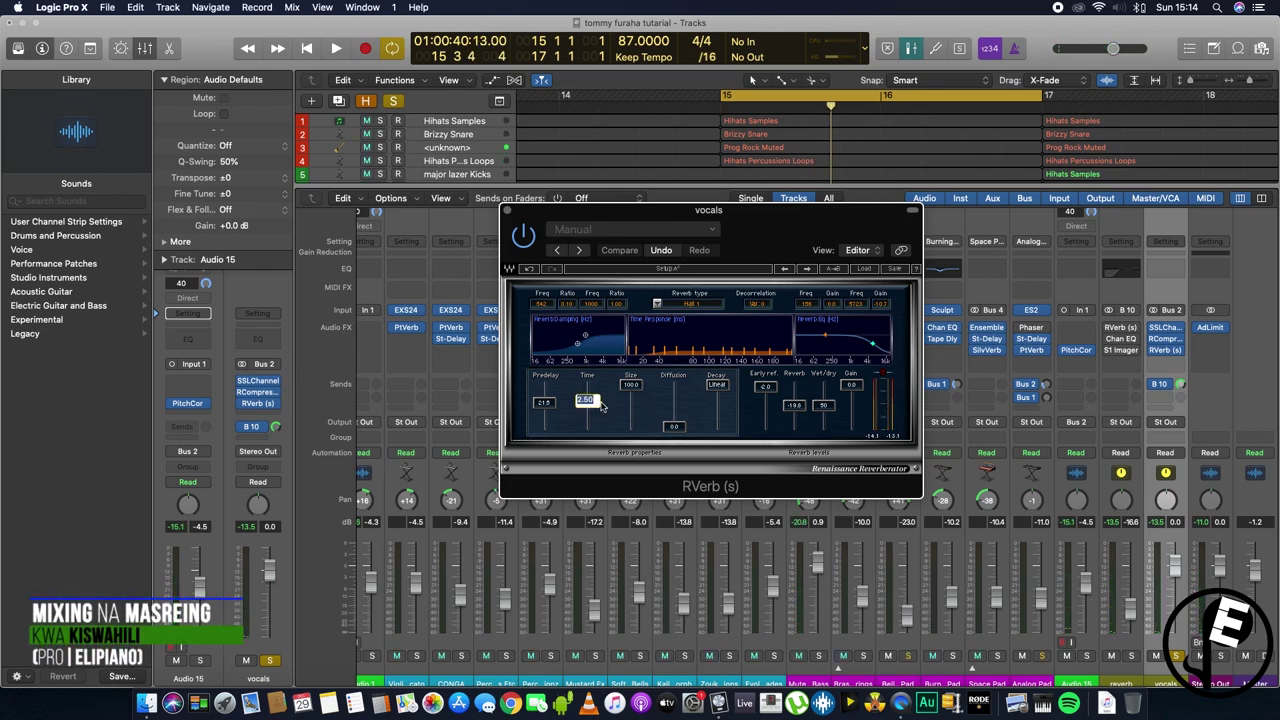
{"action": "type", "text": "1"}
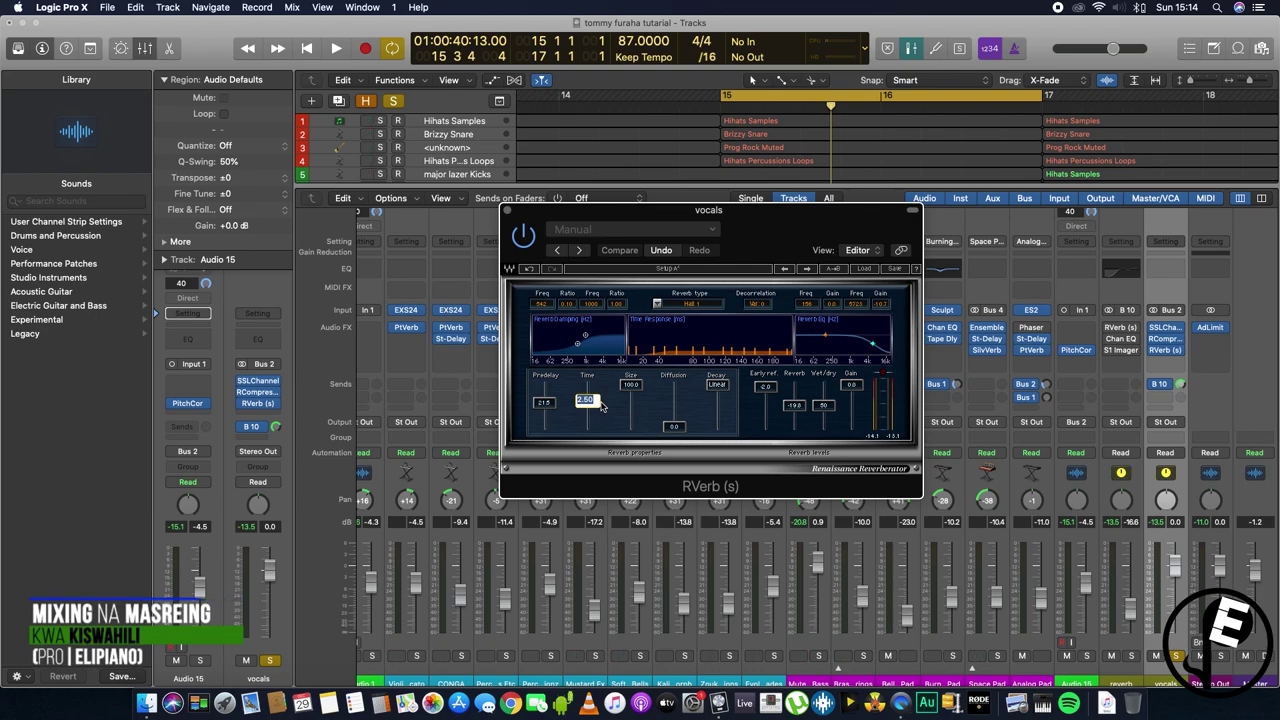
{"action": "type", "text": "0"}
{"action": "key", "text": "Return"}
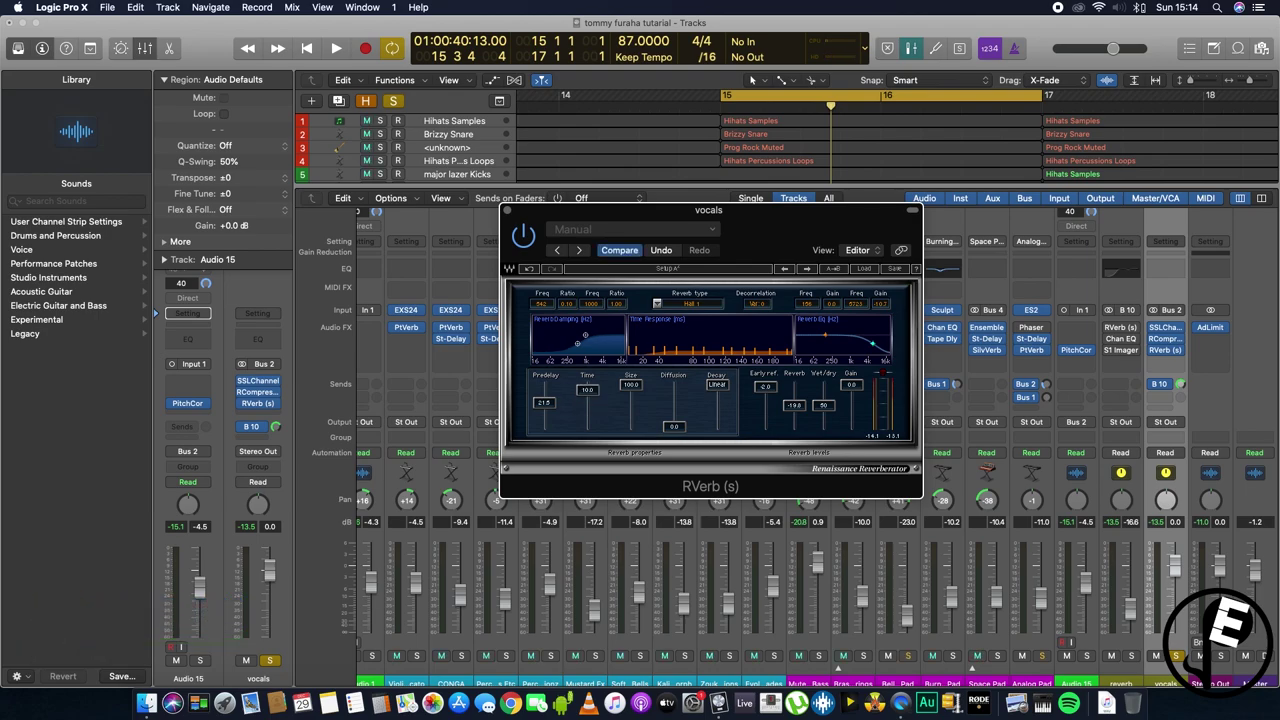
{"action": "key", "text": "space"}
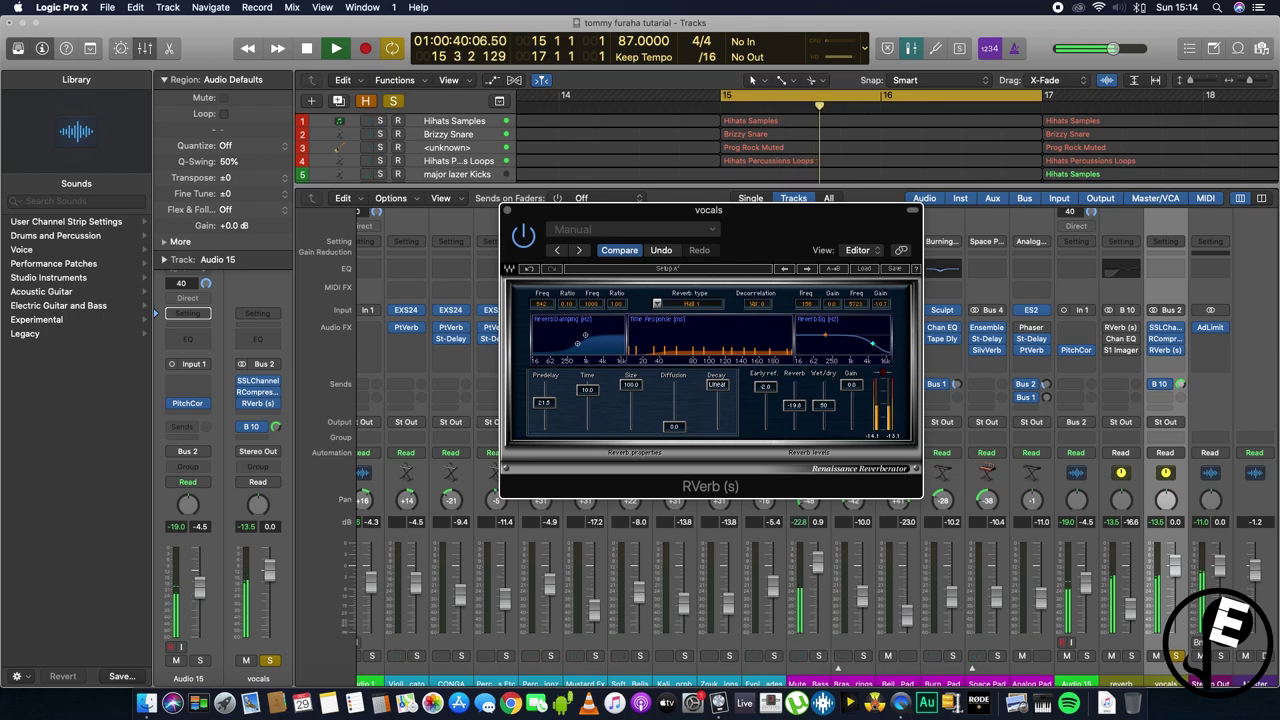
{"action": "key", "text": "space"}
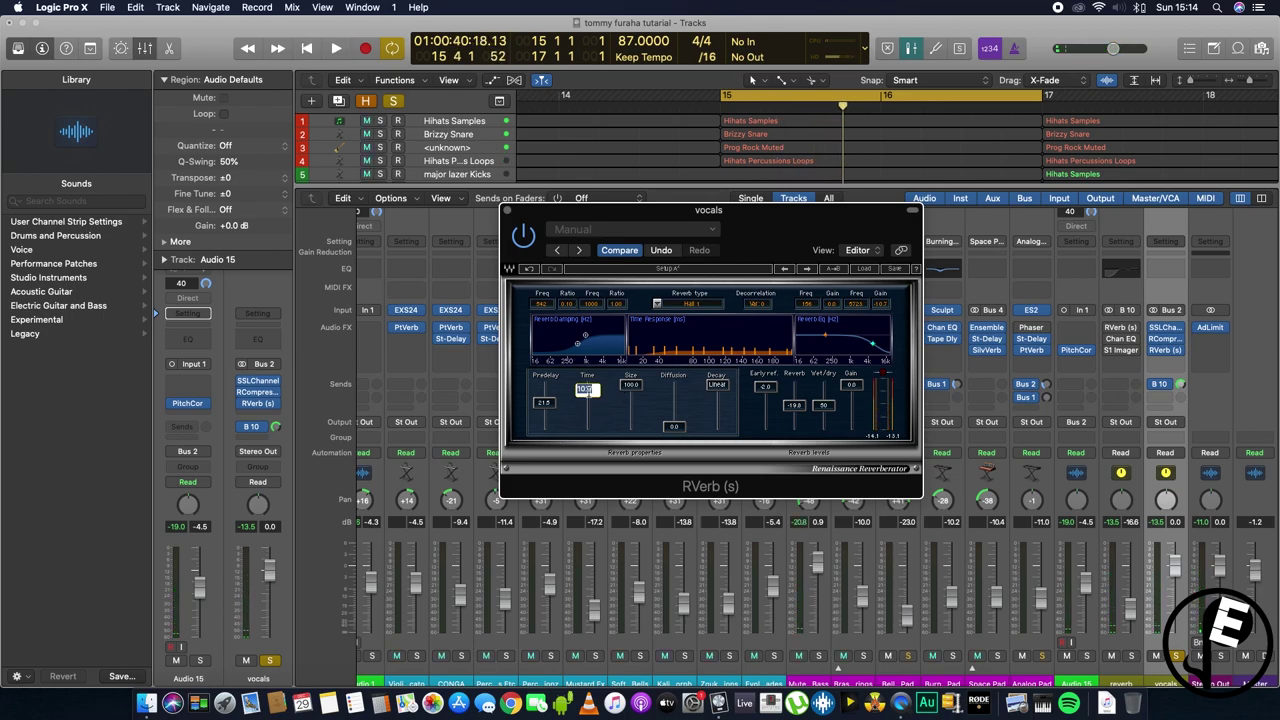
Step: Lower RVerb's Time to 5.00 and listen to the vocals again
{"action": "key", "text": "Return"}
{"action": "key", "text": "space"}
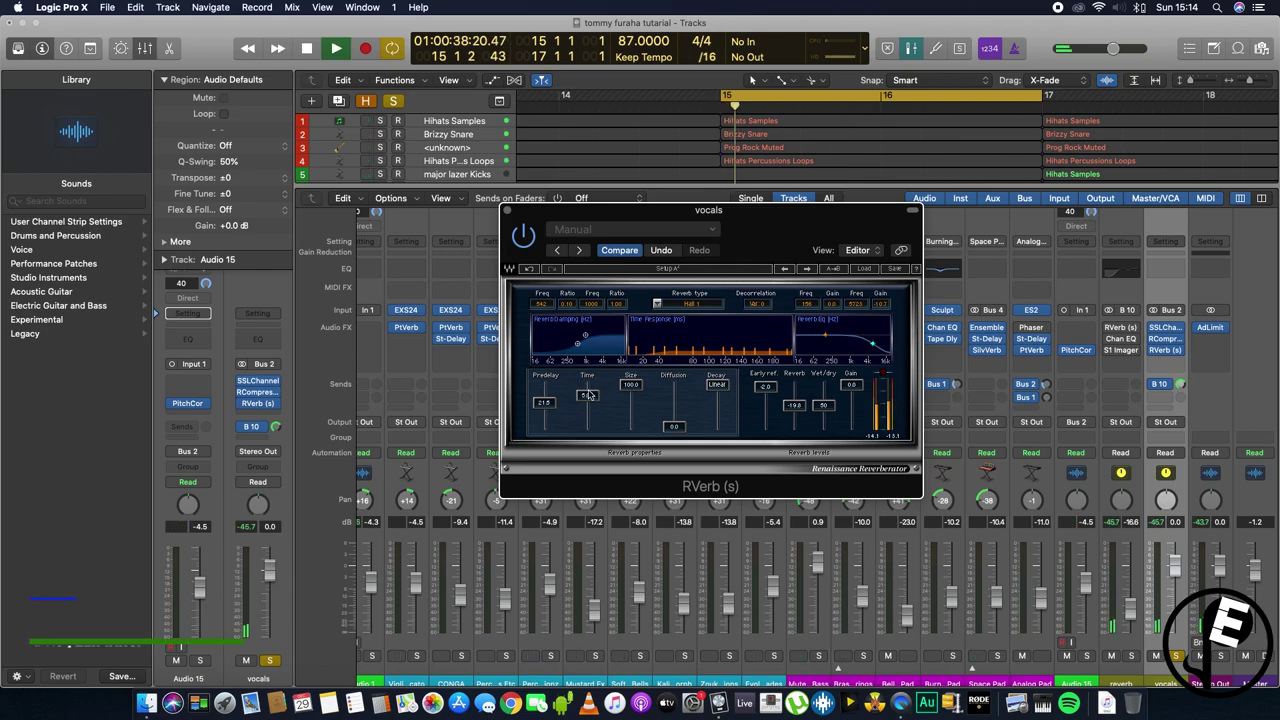
{"action": "key", "text": "space"}
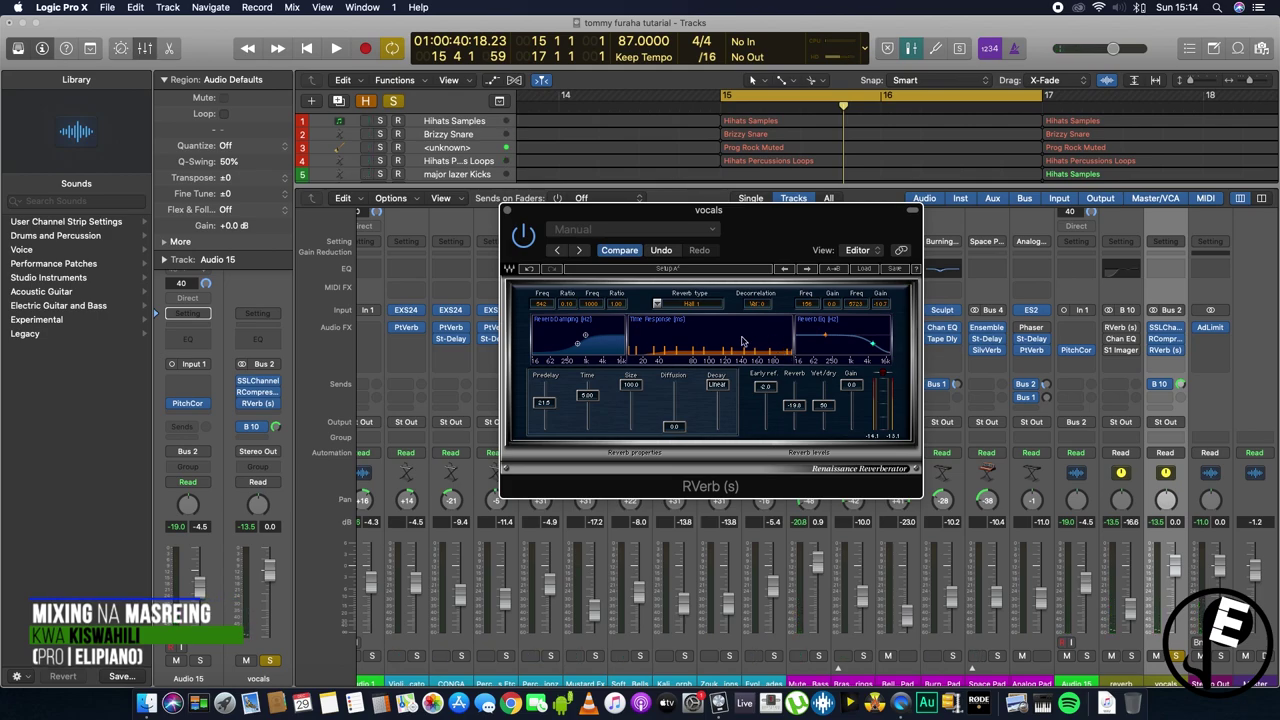
Step: Bring RVerb's Time back to 2.50 and start playback of the vocals
{"action": "left_click", "coordinate": [586, 394]}
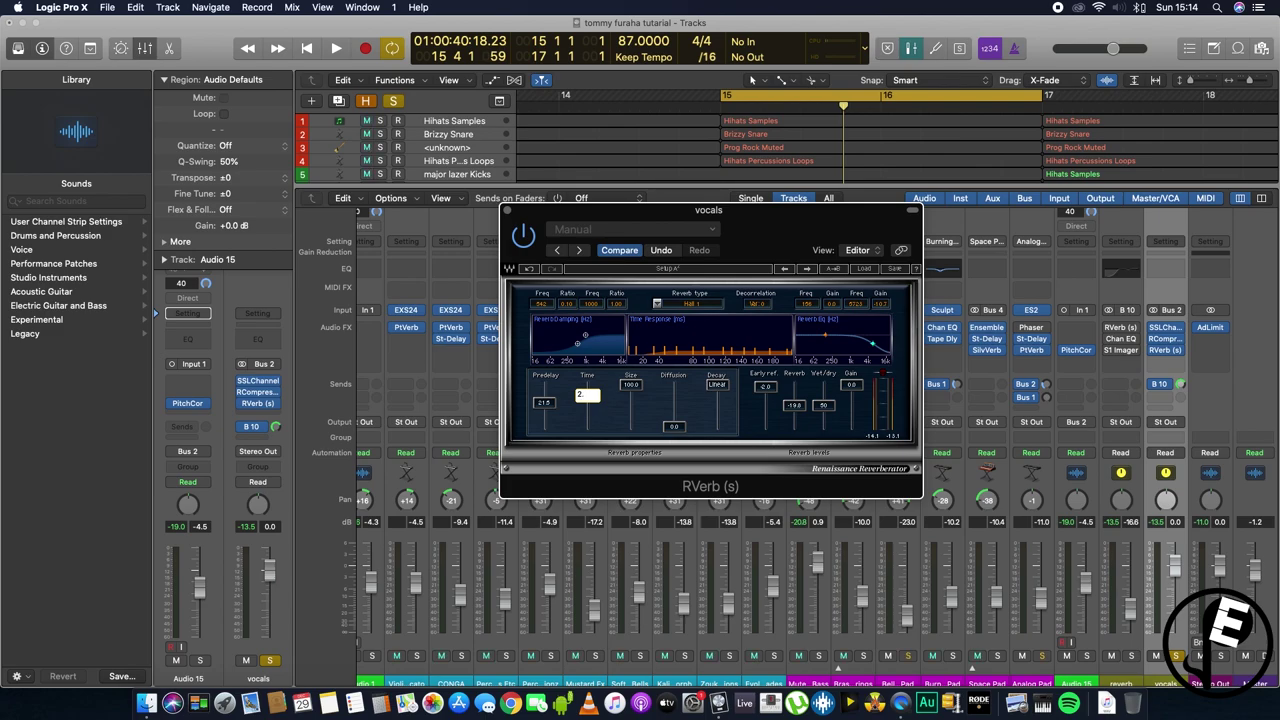
{"action": "key", "text": "space"}
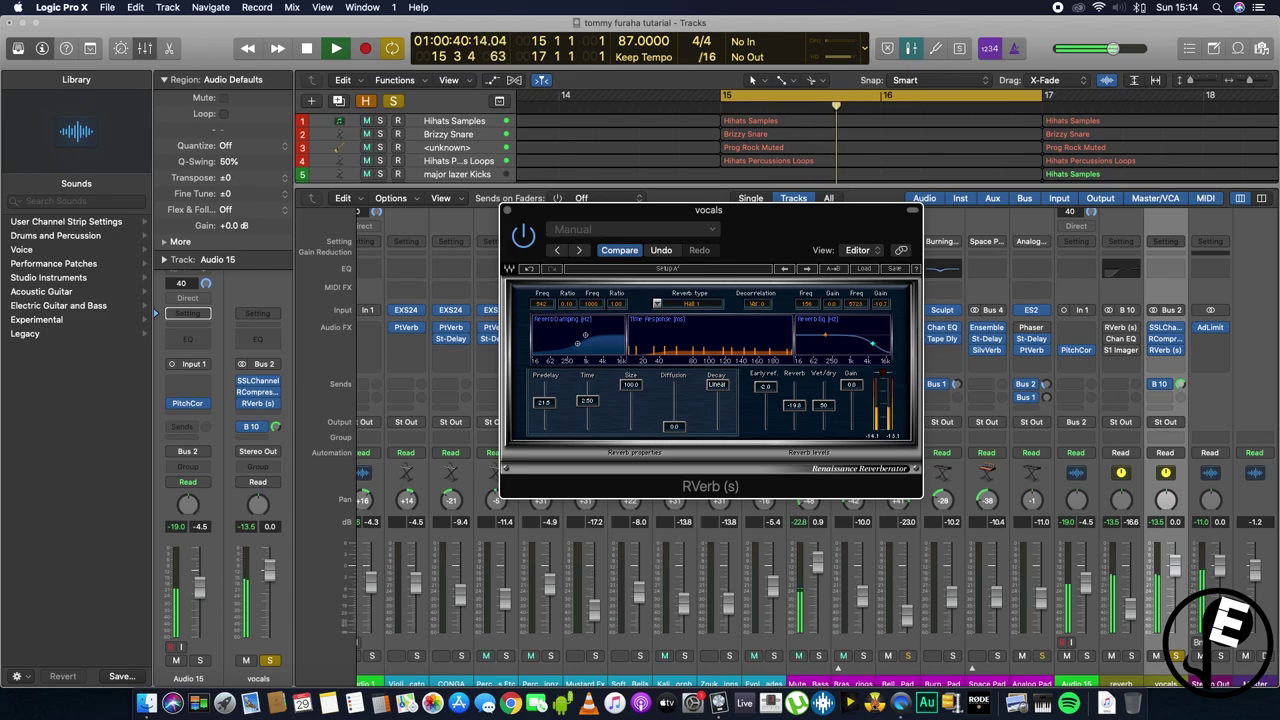
Step: Audition the vocals, nudge RVerb's Time and return it to 2.50
{"action": "key", "text": "space"}
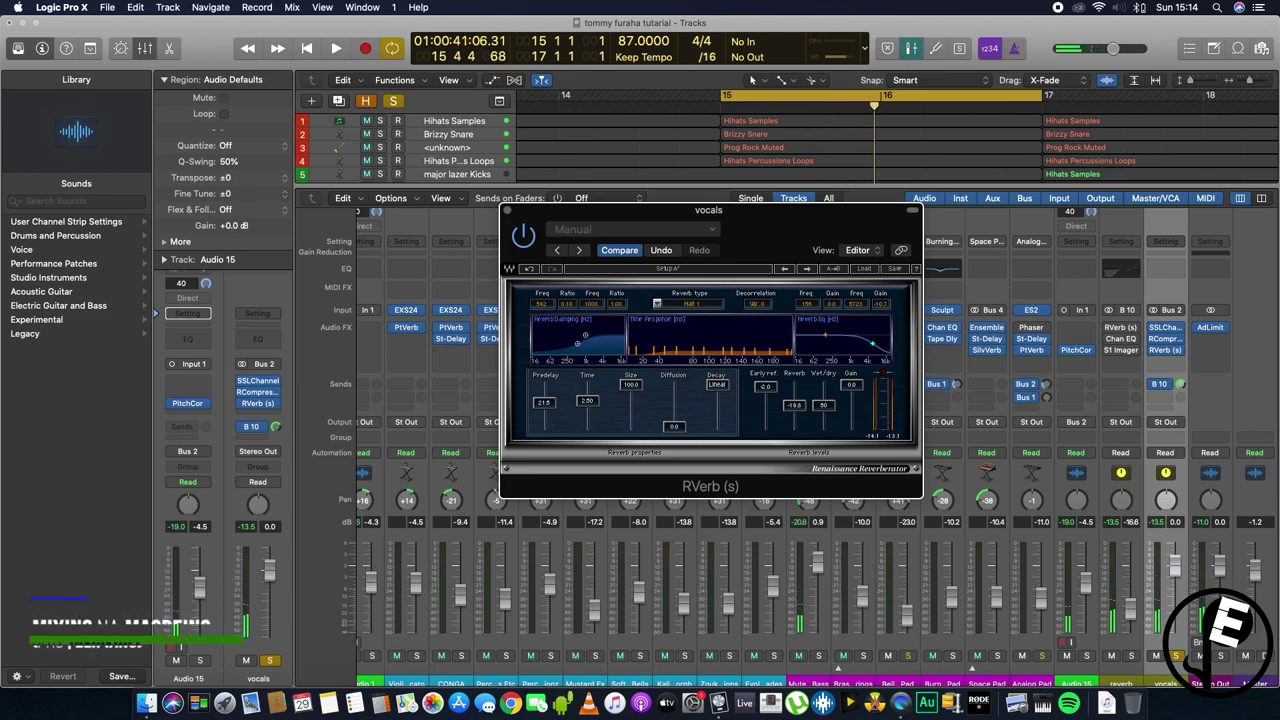
{"action": "key", "text": "space"}
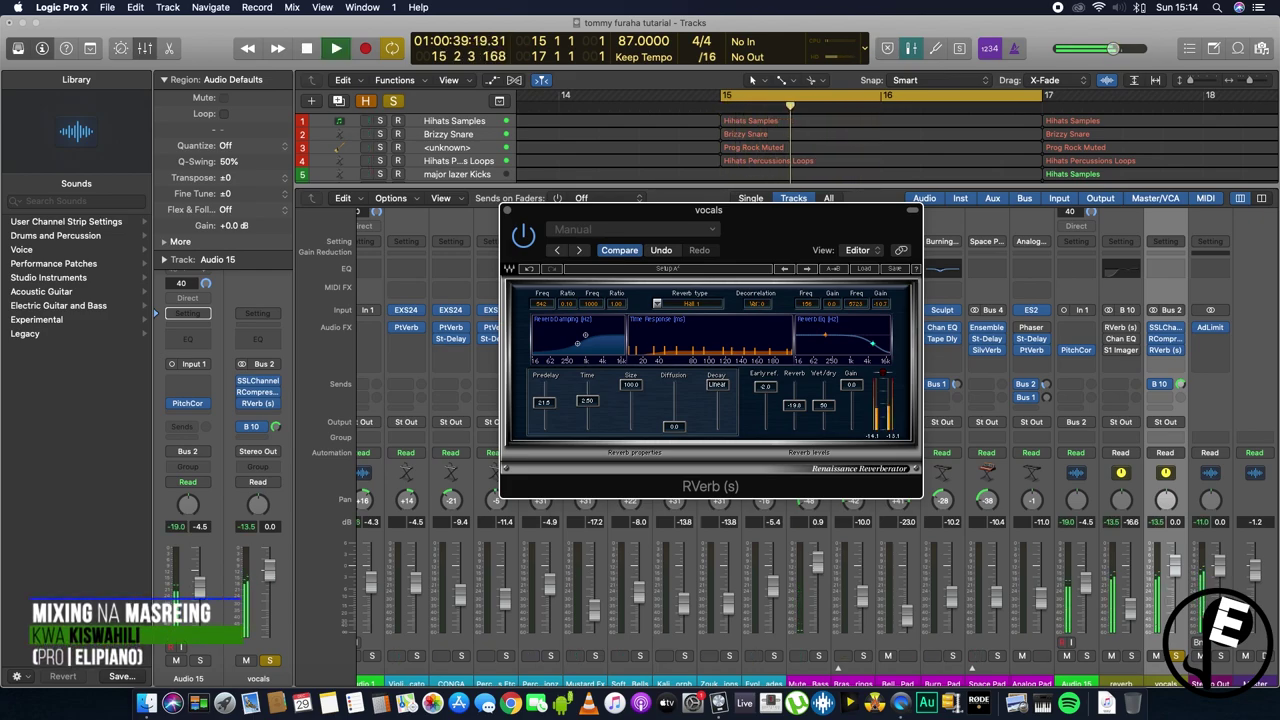
{"action": "key", "text": "space"}
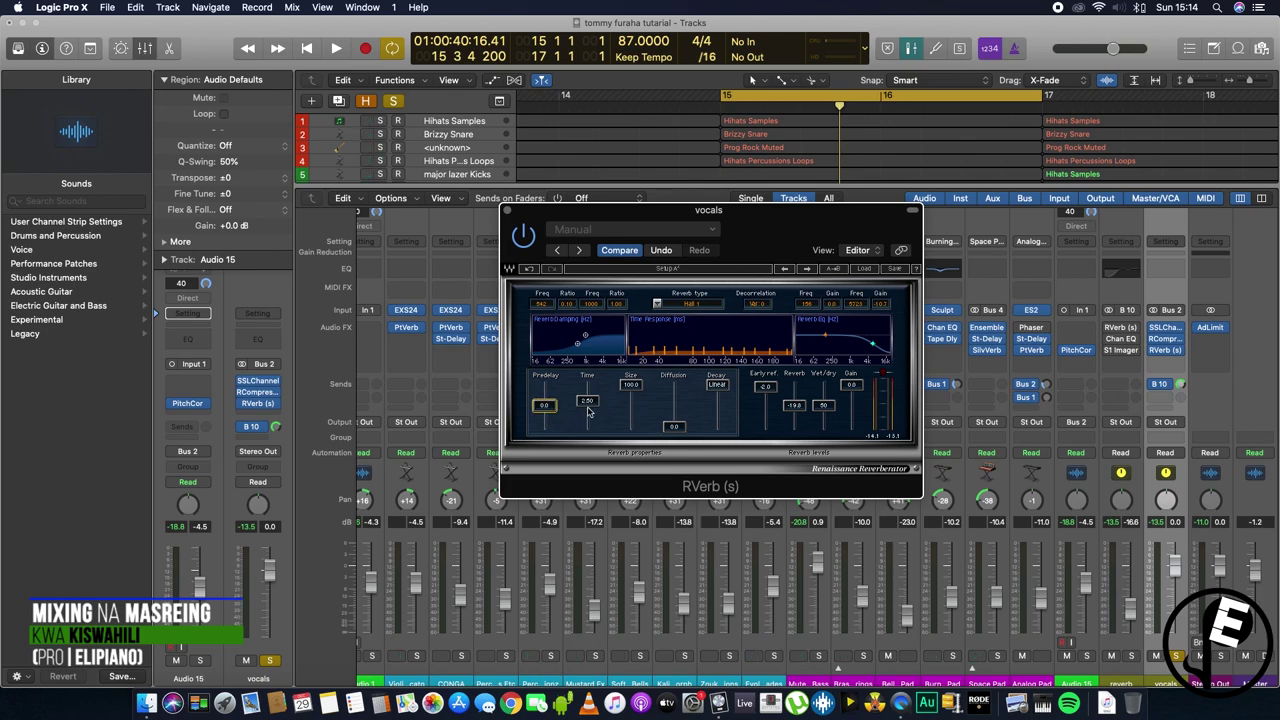
{"action": "mouse_move", "coordinate": [589, 404]}
{"action": "left_mouse_down"}
{"action": "mouse_move", "coordinate": [589, 370]}
{"action": "mouse_move", "coordinate": [589, 401]}
{"action": "left_mouse_up"}
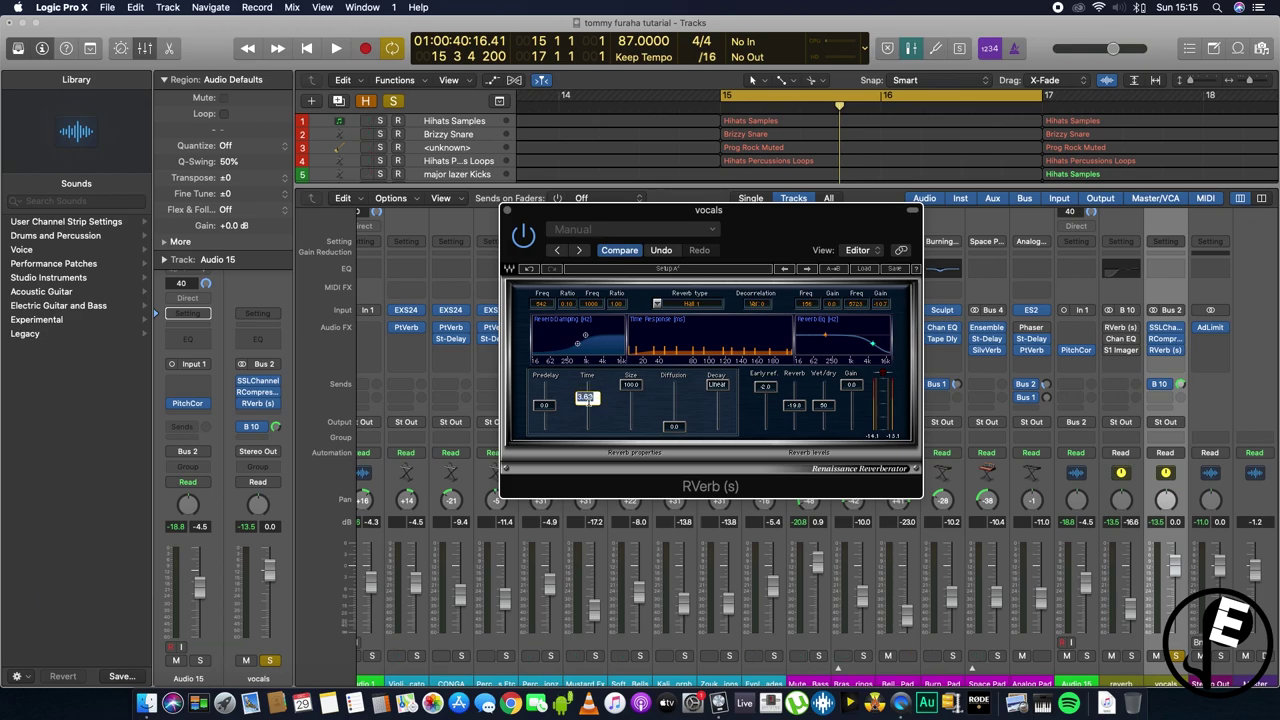
{"action": "type", "text": "5"}
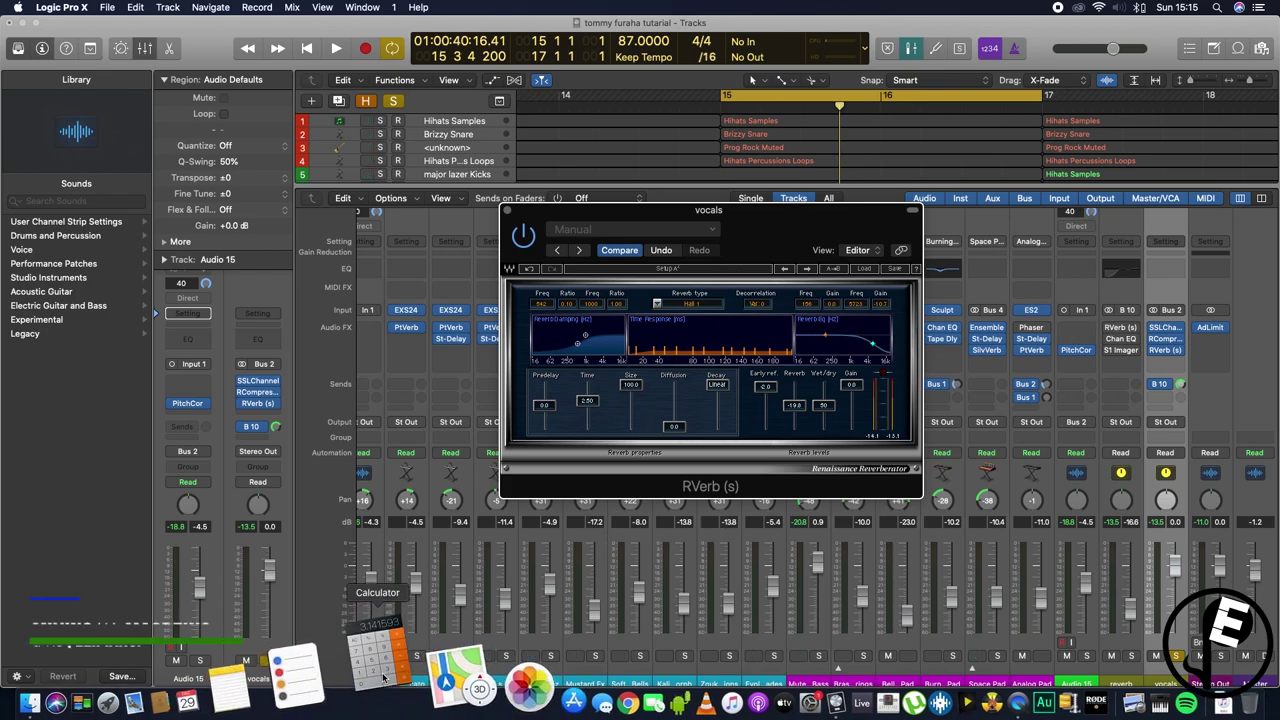
Step: Switch to Calculator to work out a tempo-based predelay
{"action": "left_click", "coordinate": [383, 677]}
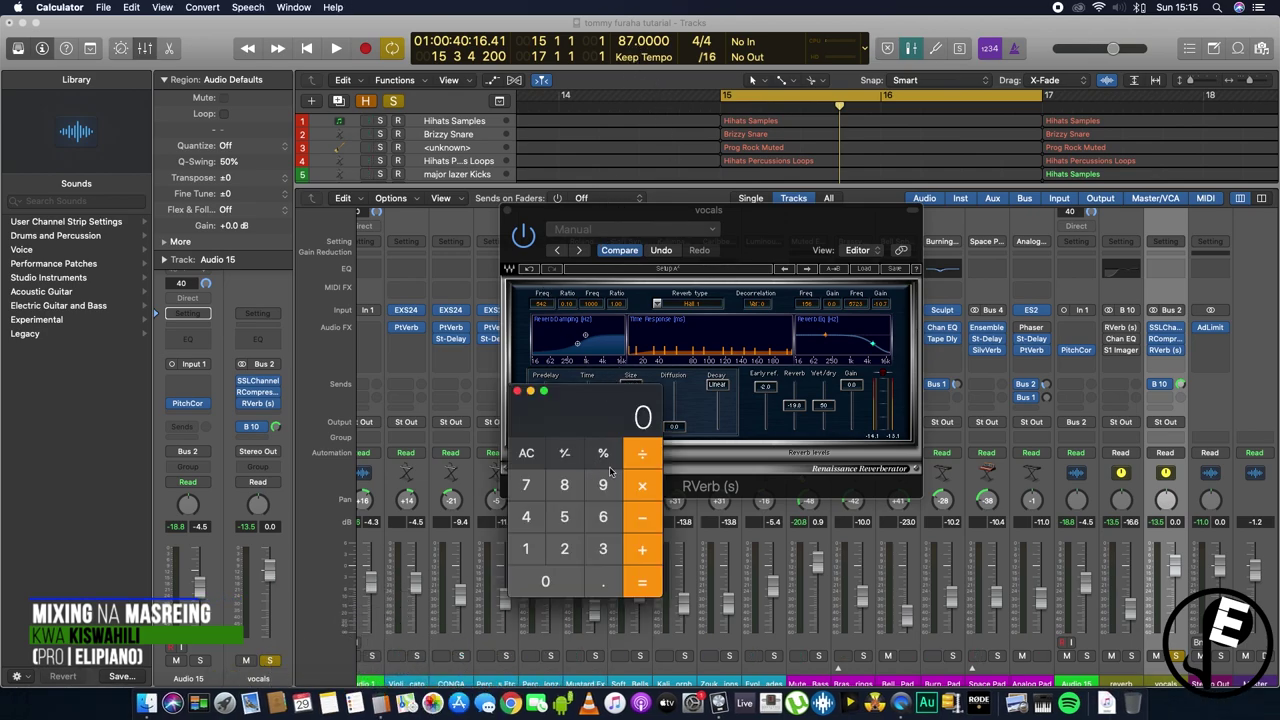
{"action": "left_click", "coordinate": [548, 581]}
{"action": "left_click", "coordinate": [552, 582]}
{"action": "left_click", "coordinate": [553, 582]}
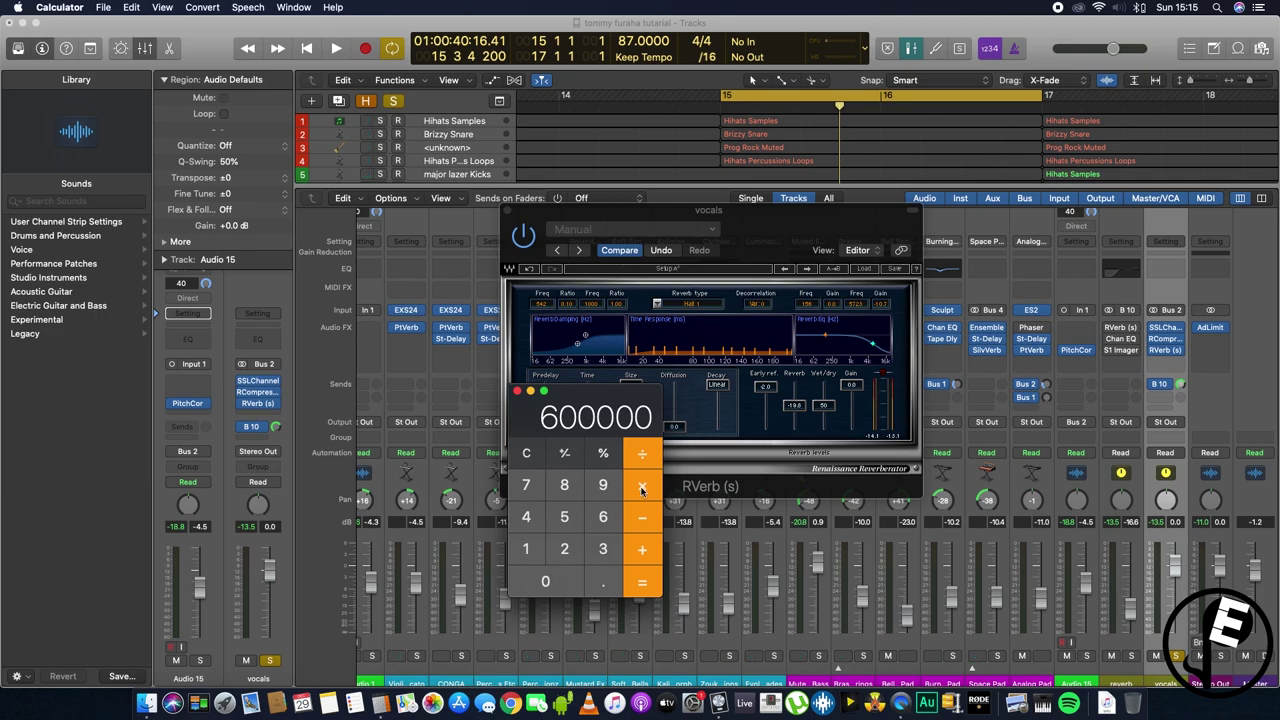
{"action": "left_click", "coordinate": [525, 454]}
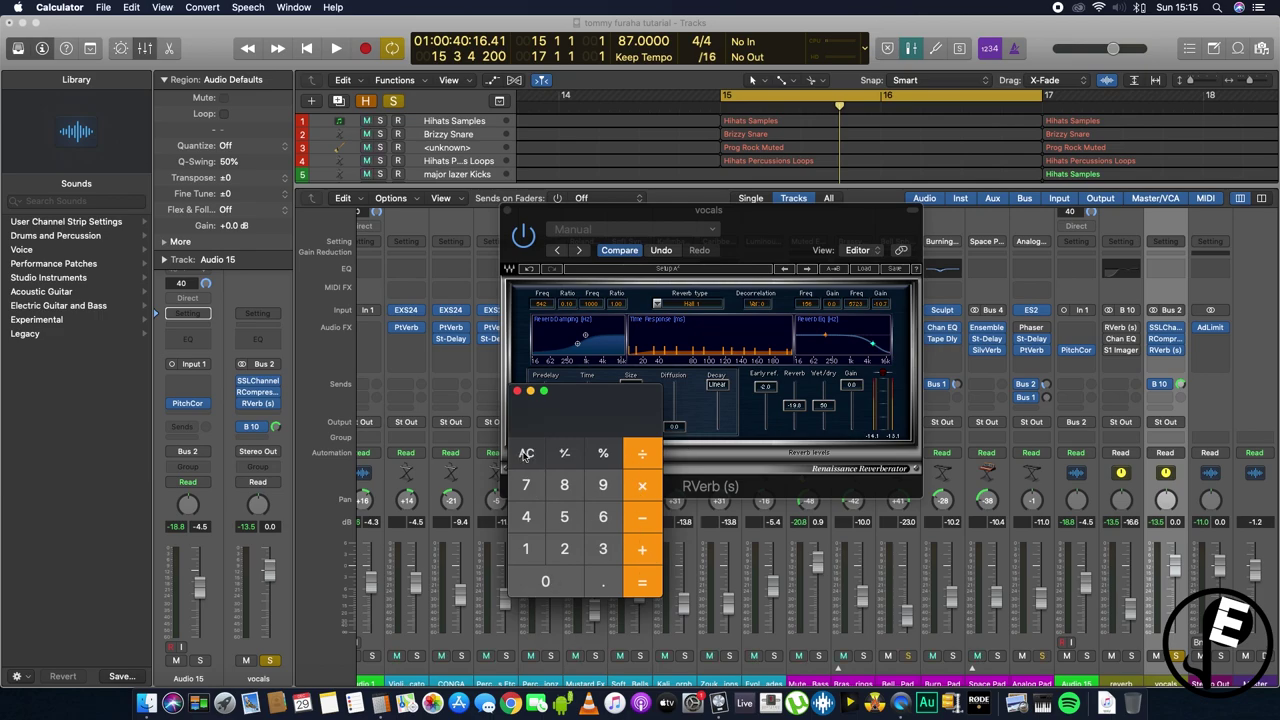
Step: Divide 60000 by the song tempo of 87 to get the beat length in milliseconds
{"action": "left_click", "coordinate": [603, 516]}
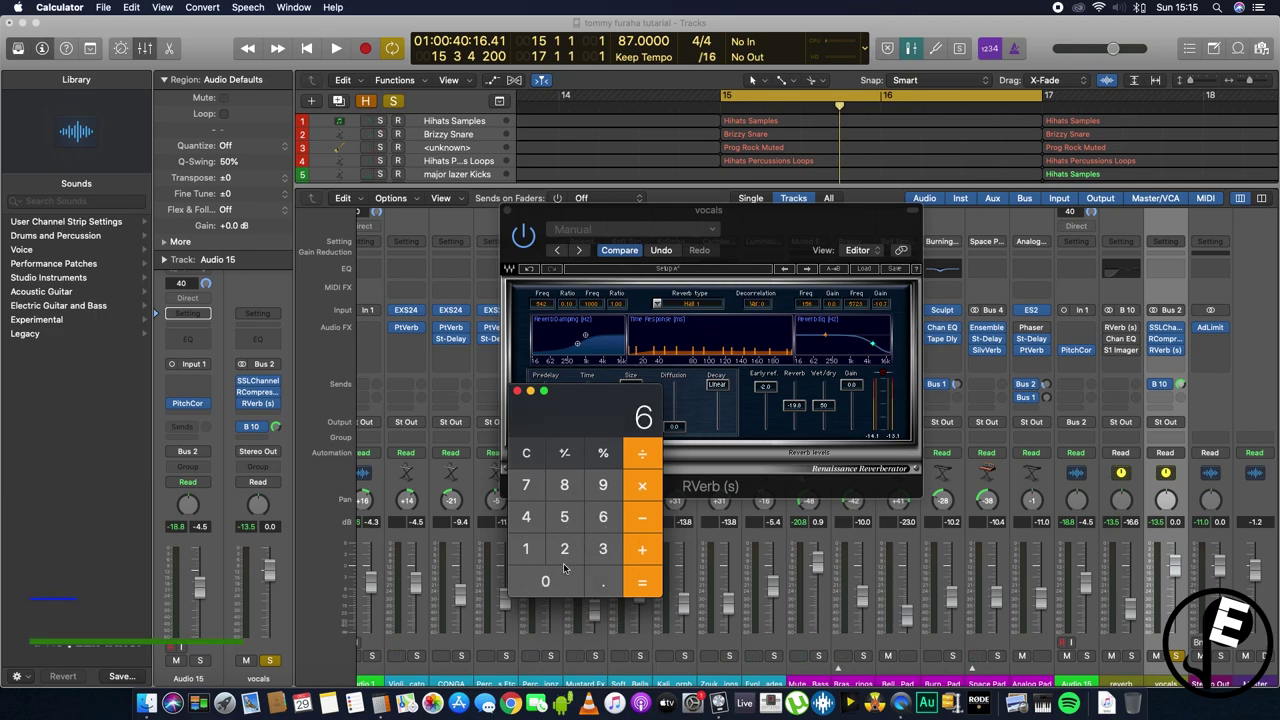
{"action": "left_click", "coordinate": [546, 582]}
{"action": "left_click", "coordinate": [546, 582]}
{"action": "left_click", "coordinate": [546, 582]}
{"action": "left_click", "coordinate": [546, 582]}
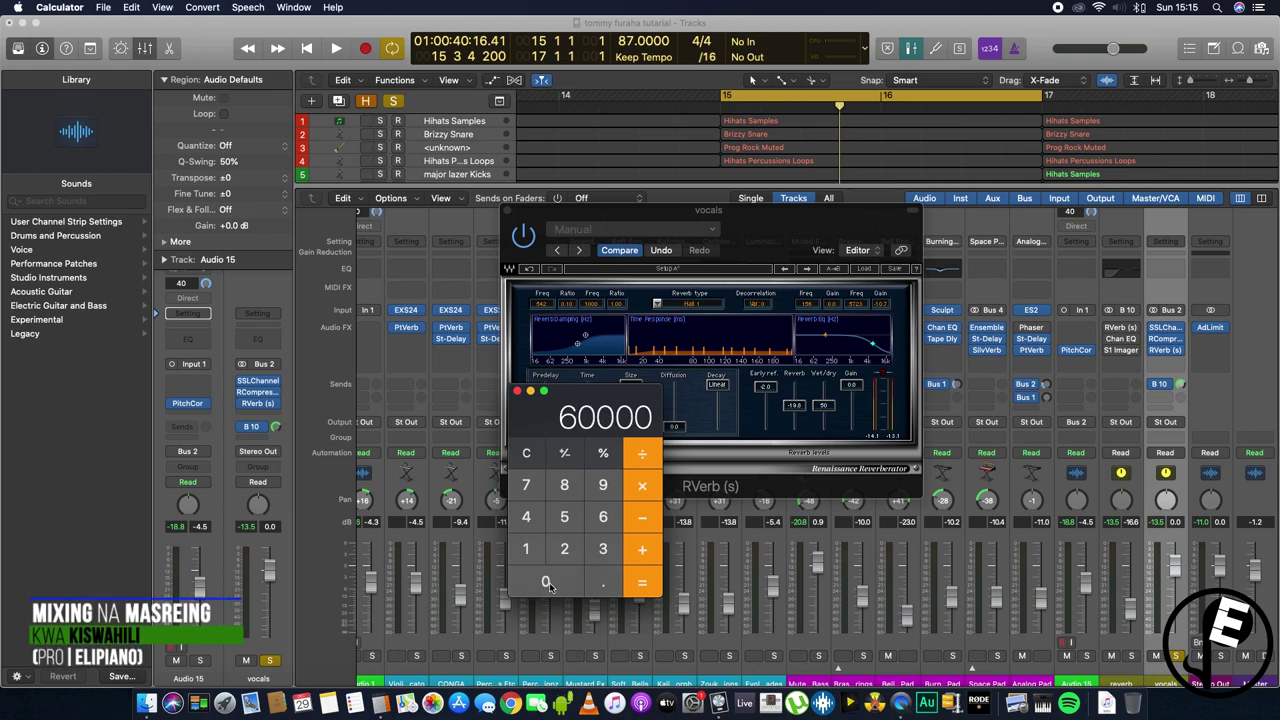
{"action": "left_click", "coordinate": [564, 485]}
{"action": "left_click", "coordinate": [526, 485]}
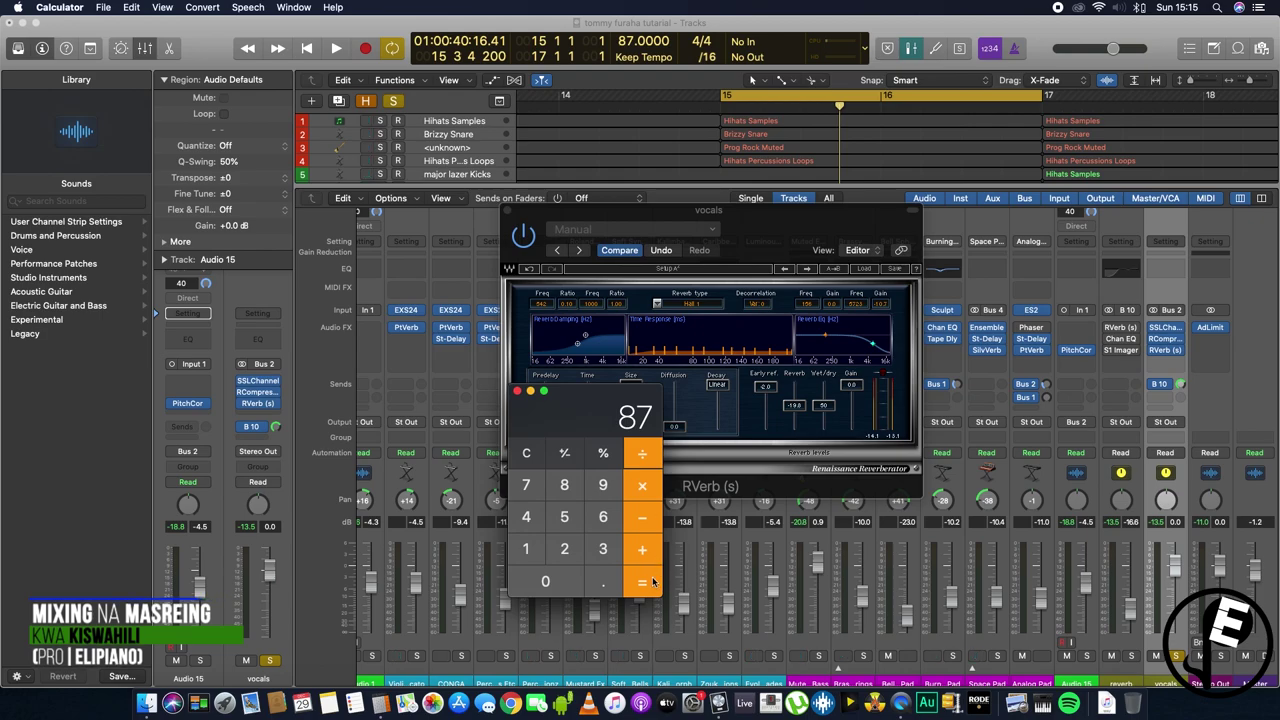
{"action": "left_click", "coordinate": [642, 582]}
Step: Divide the beat length by 2 five times in succession to reach a short predelay value
{"action": "left_click", "coordinate": [642, 454]}
{"action": "left_click", "coordinate": [564, 549]}
{"action": "left_click", "coordinate": [642, 581]}
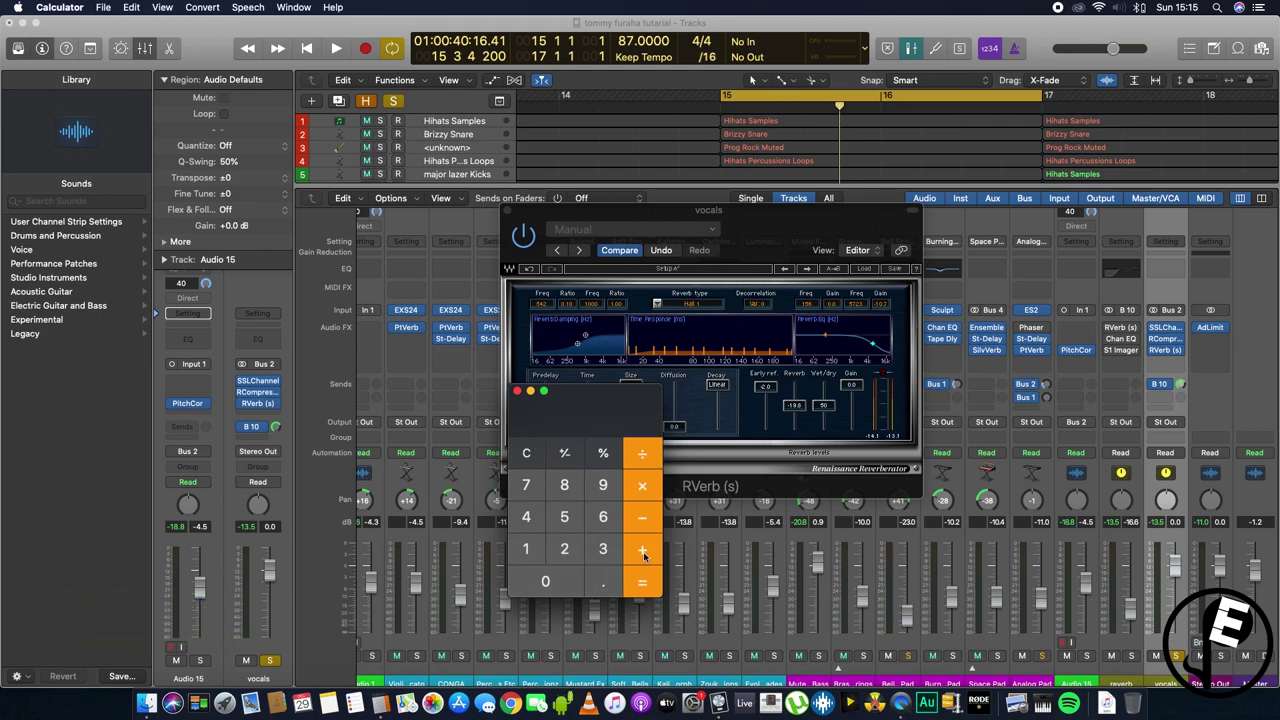
{"action": "left_click", "coordinate": [642, 456]}
{"action": "left_click", "coordinate": [564, 549]}
{"action": "left_click", "coordinate": [638, 586]}
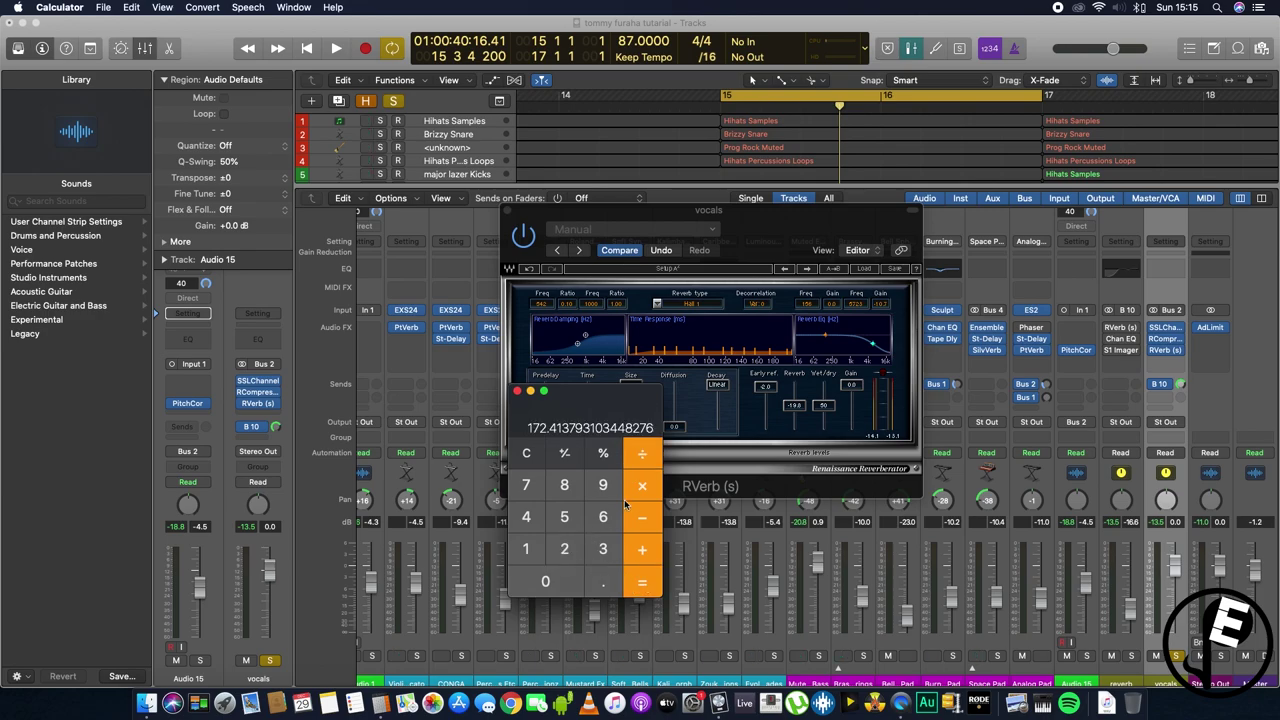
{"action": "left_click", "coordinate": [642, 456]}
{"action": "left_click", "coordinate": [564, 549]}
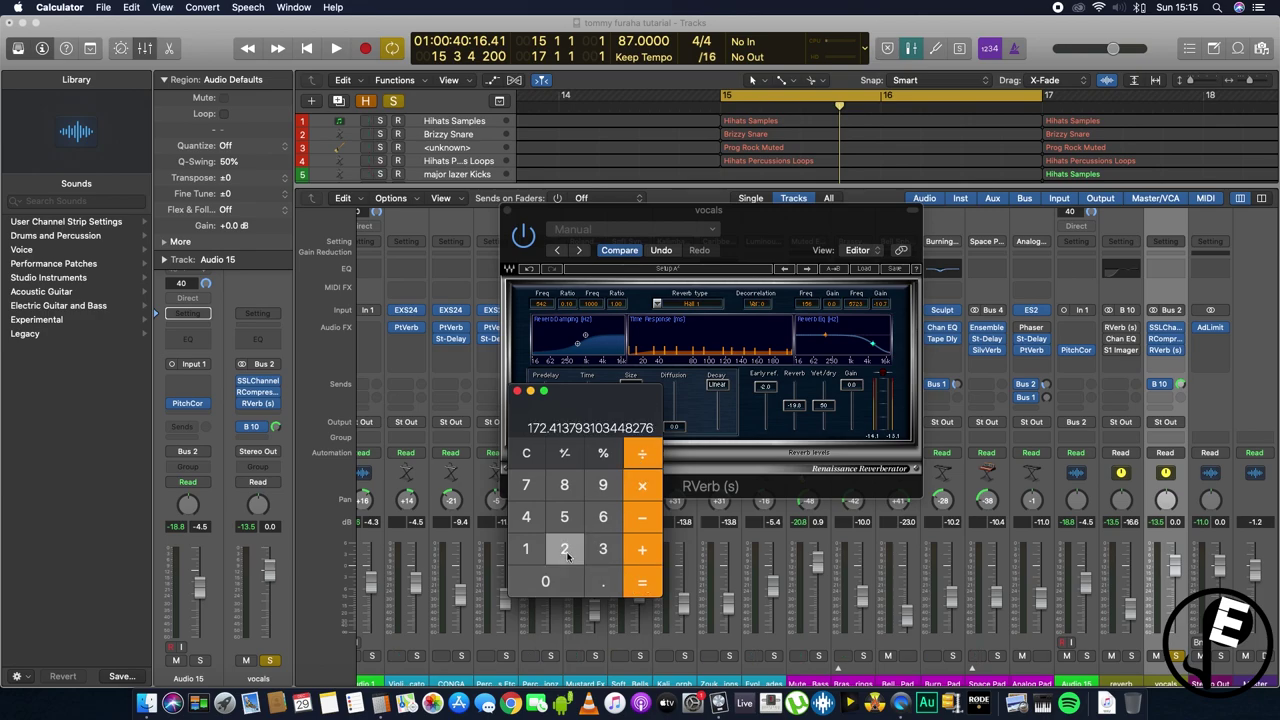
{"action": "left_click", "coordinate": [641, 586]}
{"action": "left_click", "coordinate": [642, 456]}
{"action": "left_click", "coordinate": [564, 549]}
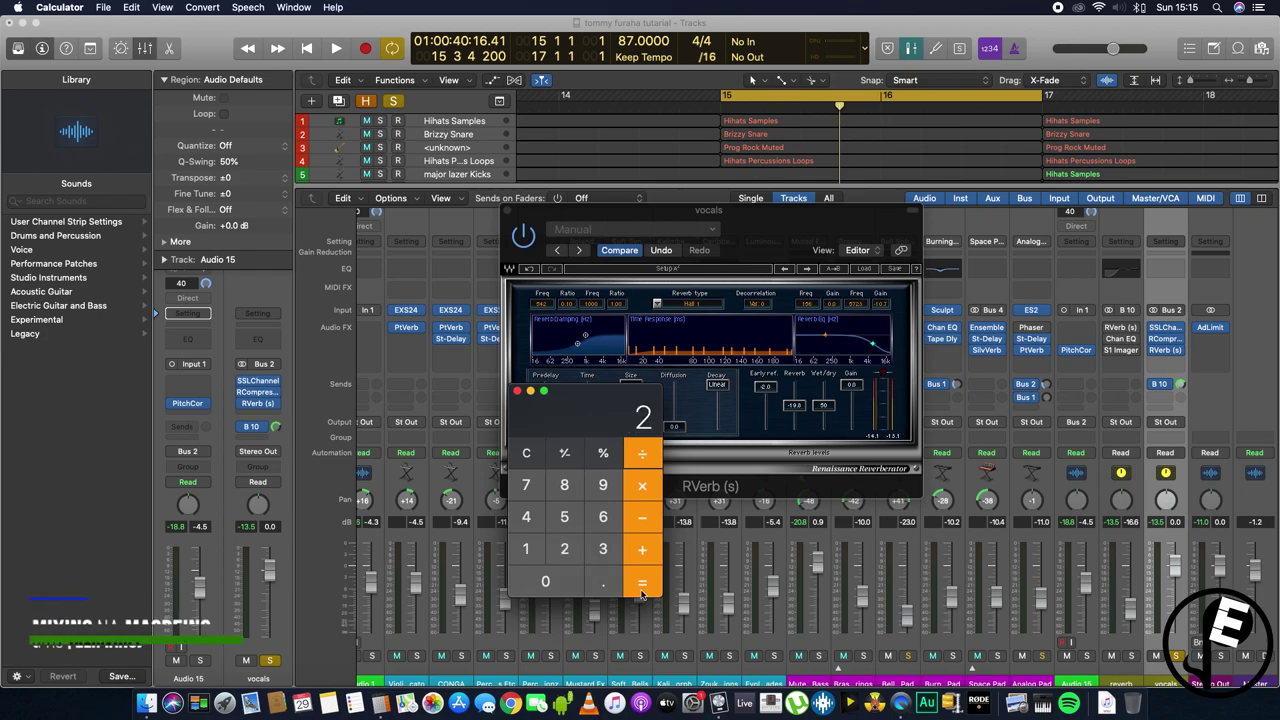
{"action": "left_click", "coordinate": [645, 587]}
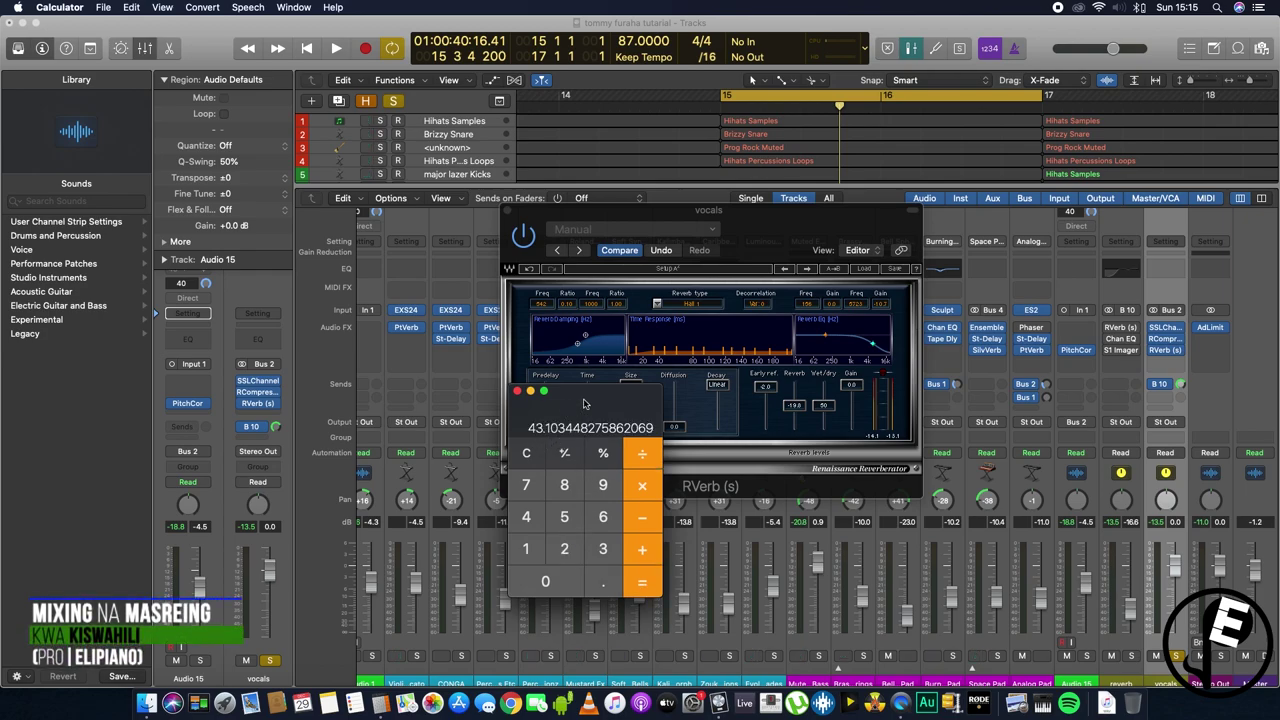
{"action": "left_click", "coordinate": [642, 456]}
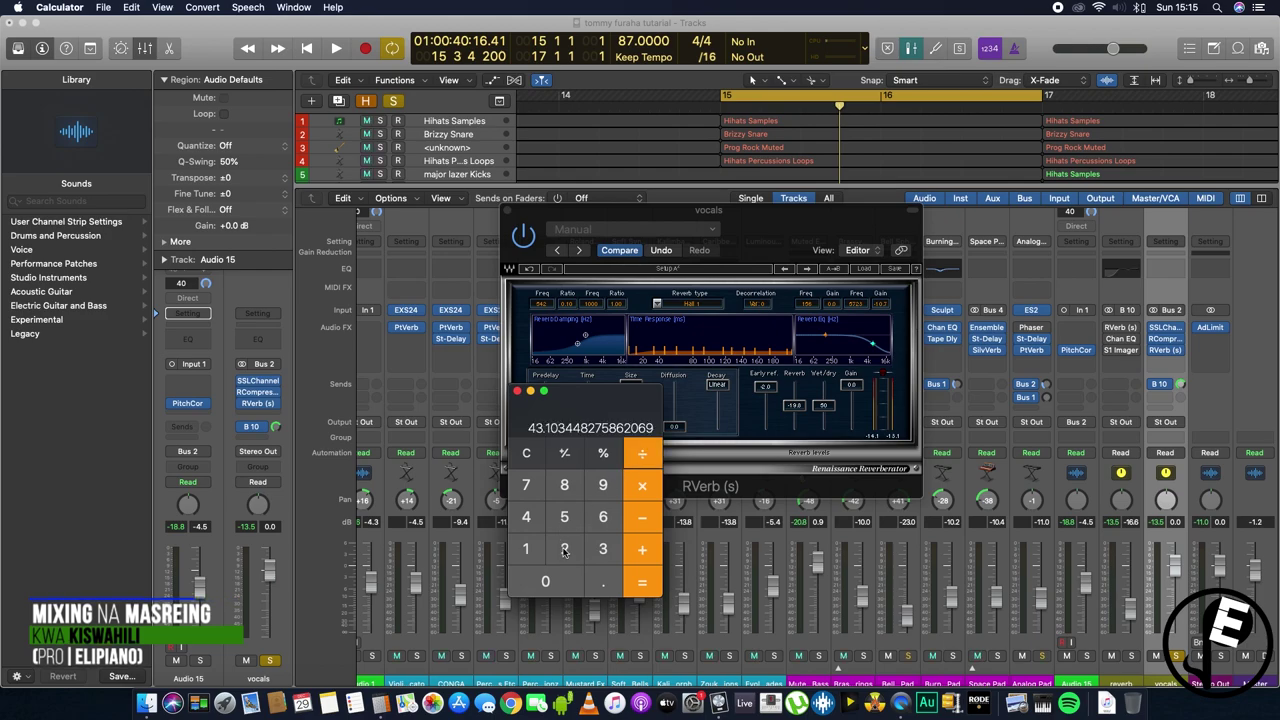
{"action": "left_click", "coordinate": [564, 549]}
{"action": "left_click", "coordinate": [628, 463]}
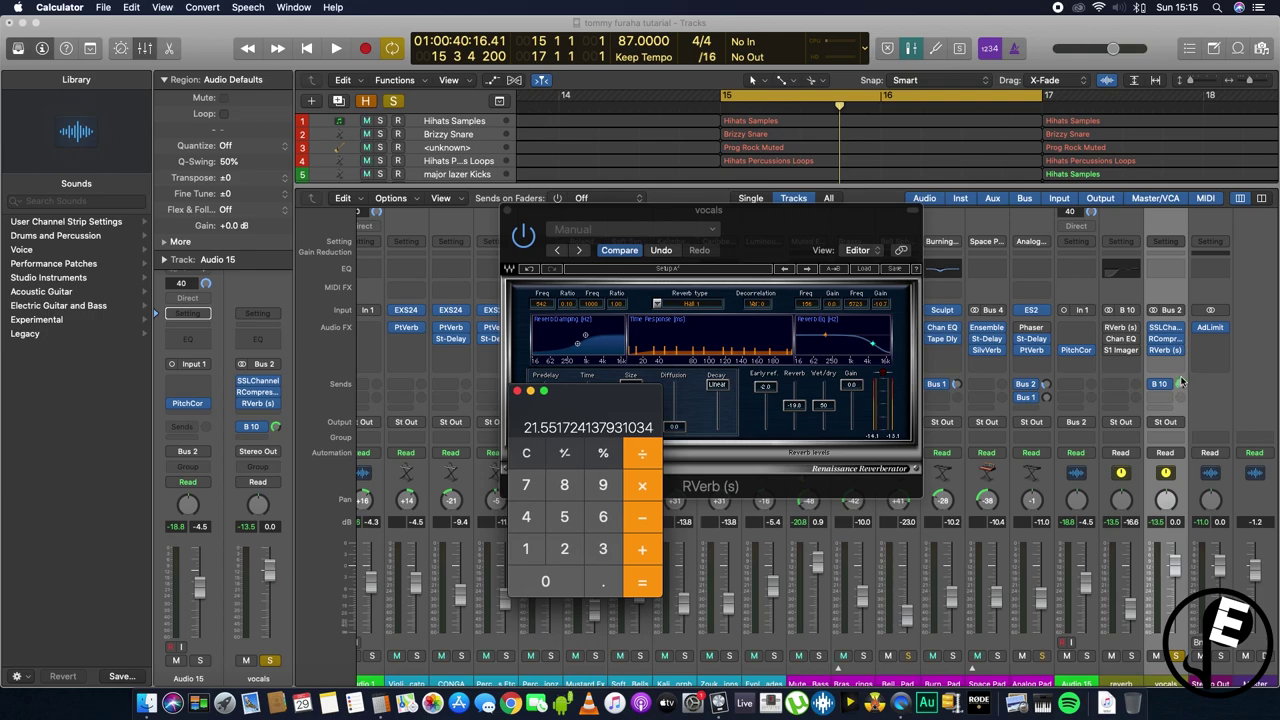
Step: Close Calculator and set RVerb's Predelay to 21.5
{"action": "left_click", "coordinate": [517, 390]}
{"action": "left_click", "coordinate": [542, 404]}
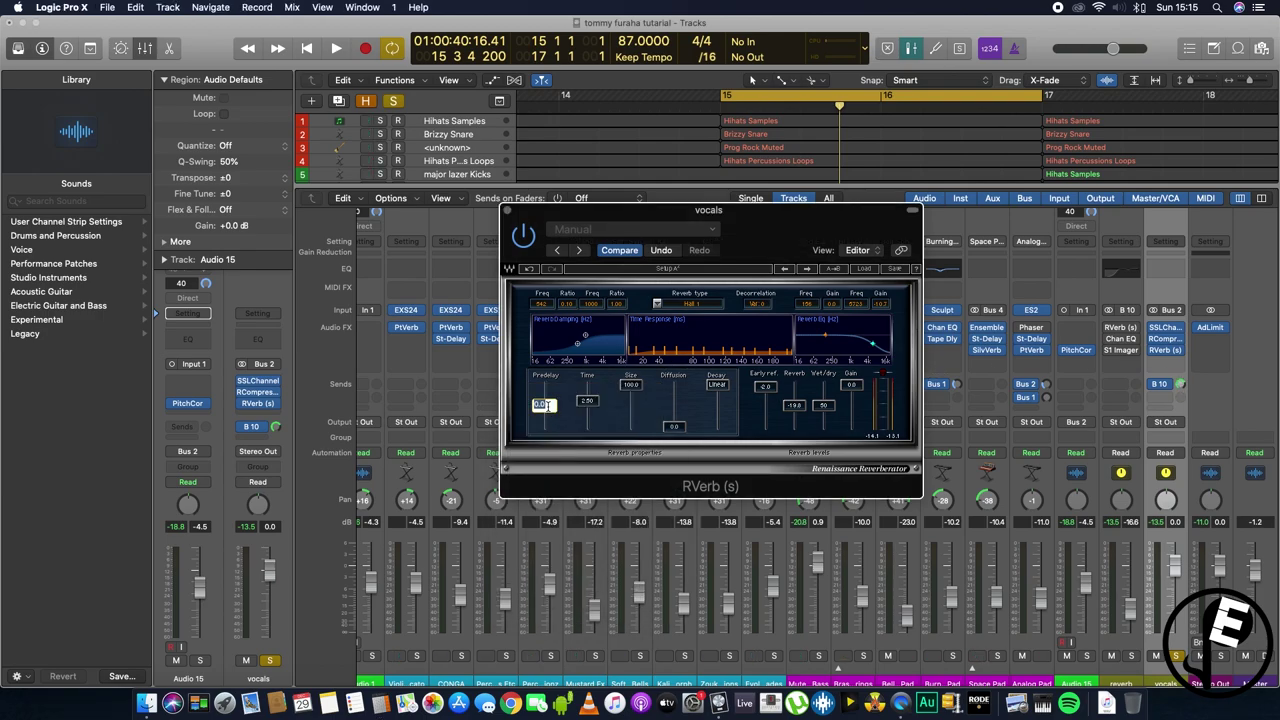
{"action": "type", "text": "21"}
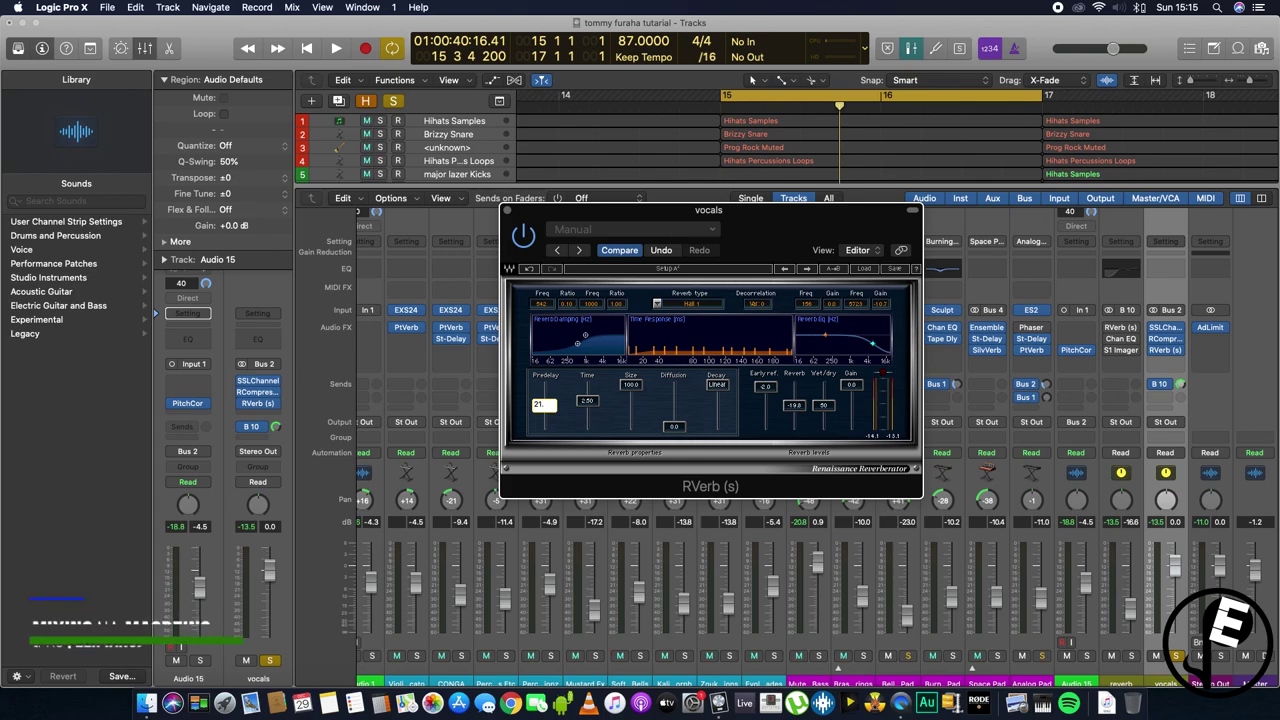
{"action": "type", "text": ".5"}
{"action": "key", "text": "Return"}
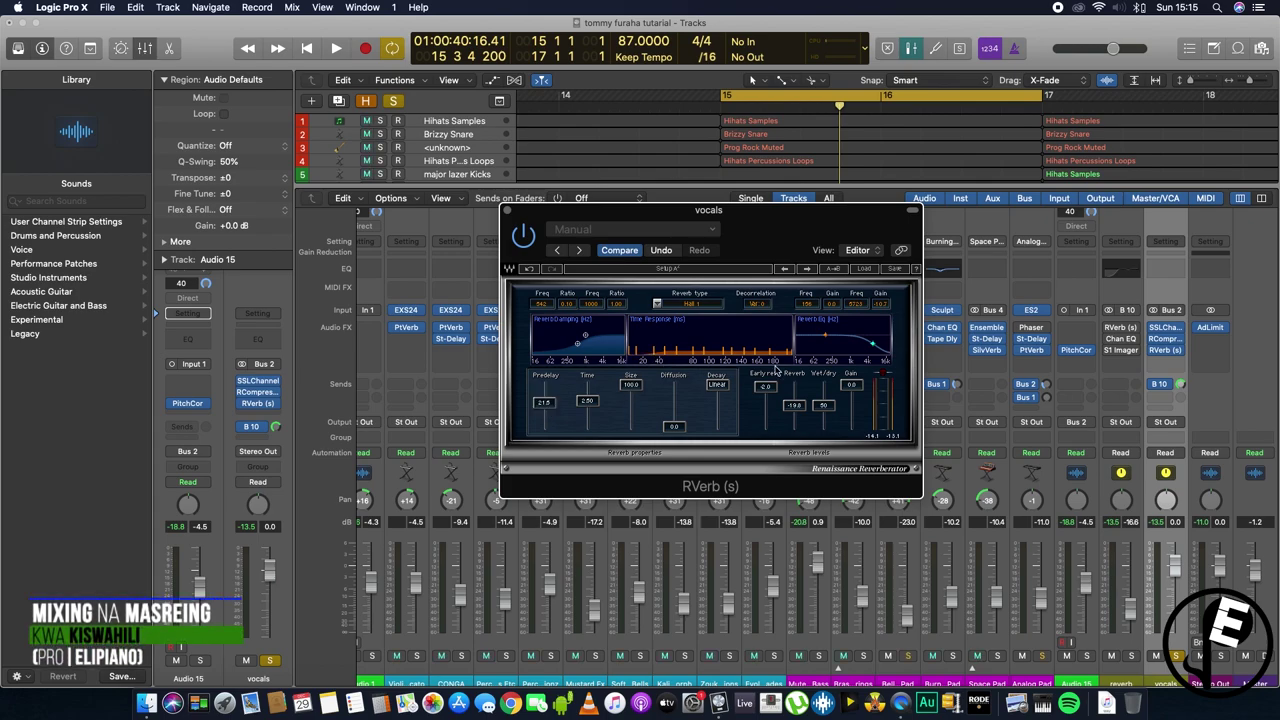
Step: Audition the vocals with the tempo-based predelay
{"action": "left_click", "coordinate": [631, 386]}
{"action": "key", "text": "space"}
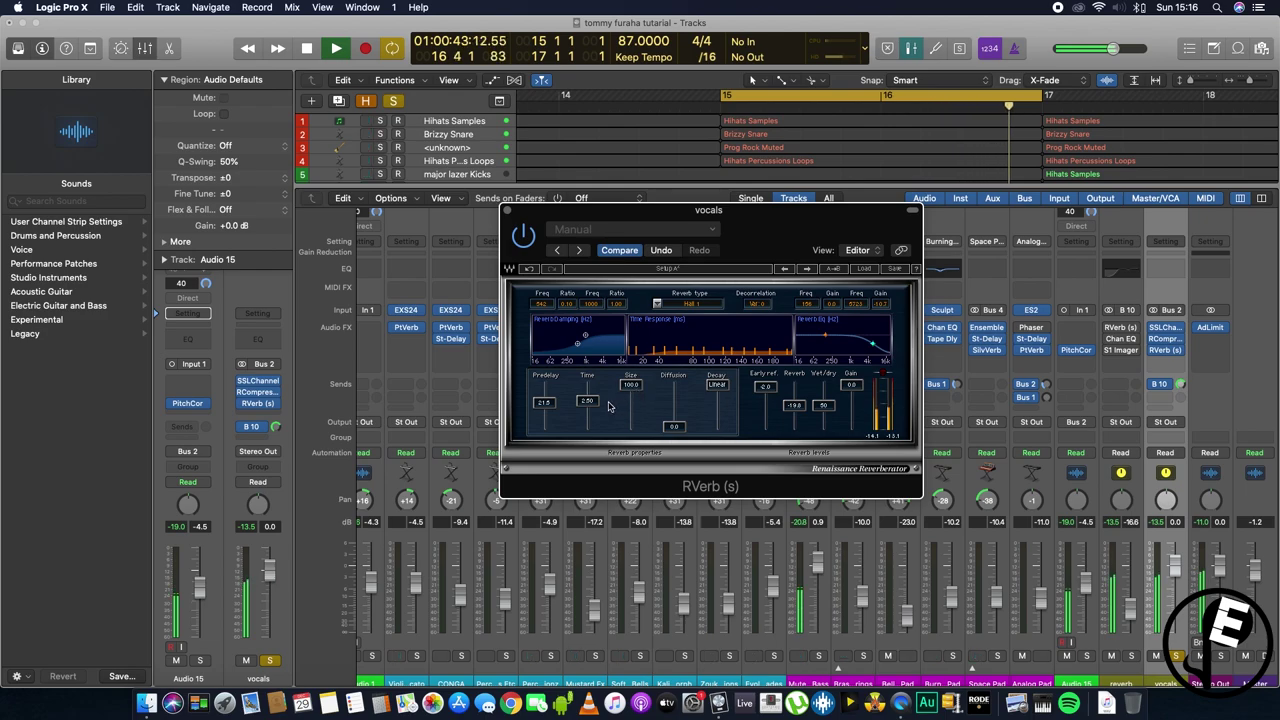
{"action": "key", "text": "space"}
Step: Reshape RVerb's damping curve to a low frequency of 111 Hz and a high ratio of about 0.48, and audition the vocals
{"action": "mouse_move", "coordinate": [578, 344]}
{"action": "left_mouse_down"}
{"action": "mouse_move", "coordinate": [560, 346]}
{"action": "mouse_move", "coordinate": [585, 341]}
{"action": "left_mouse_up"}
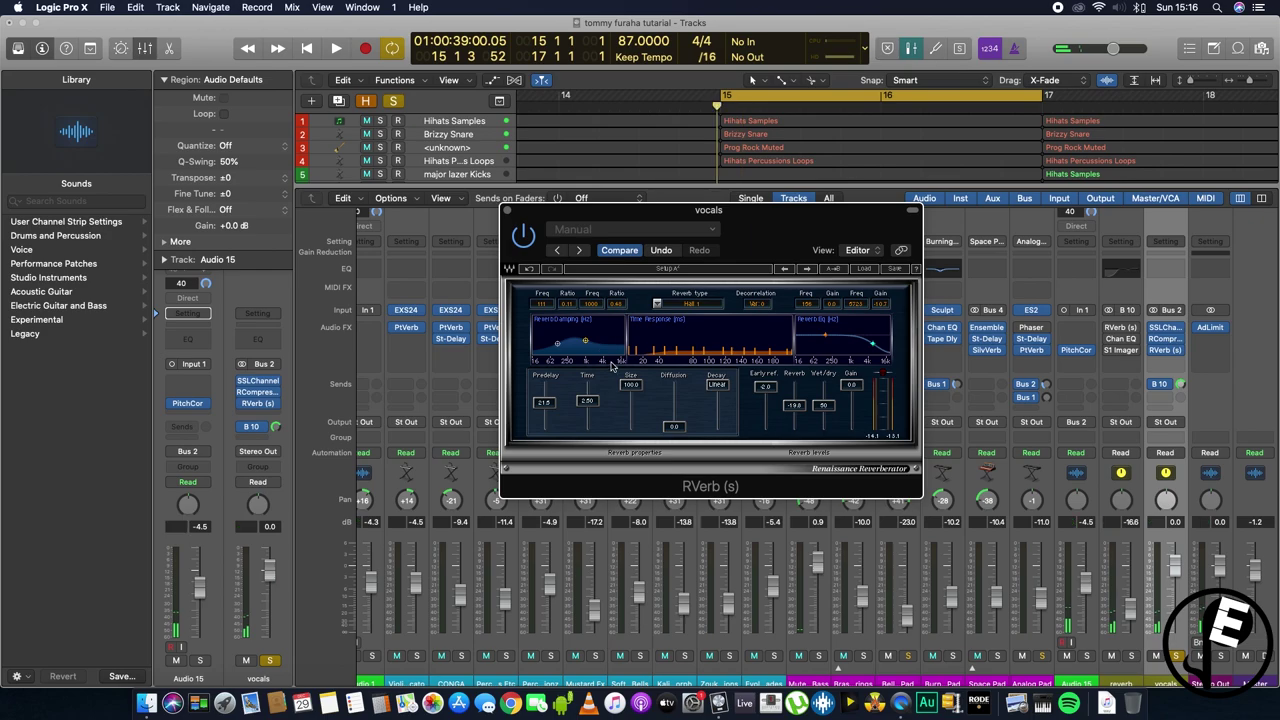
{"action": "key", "text": "space"}
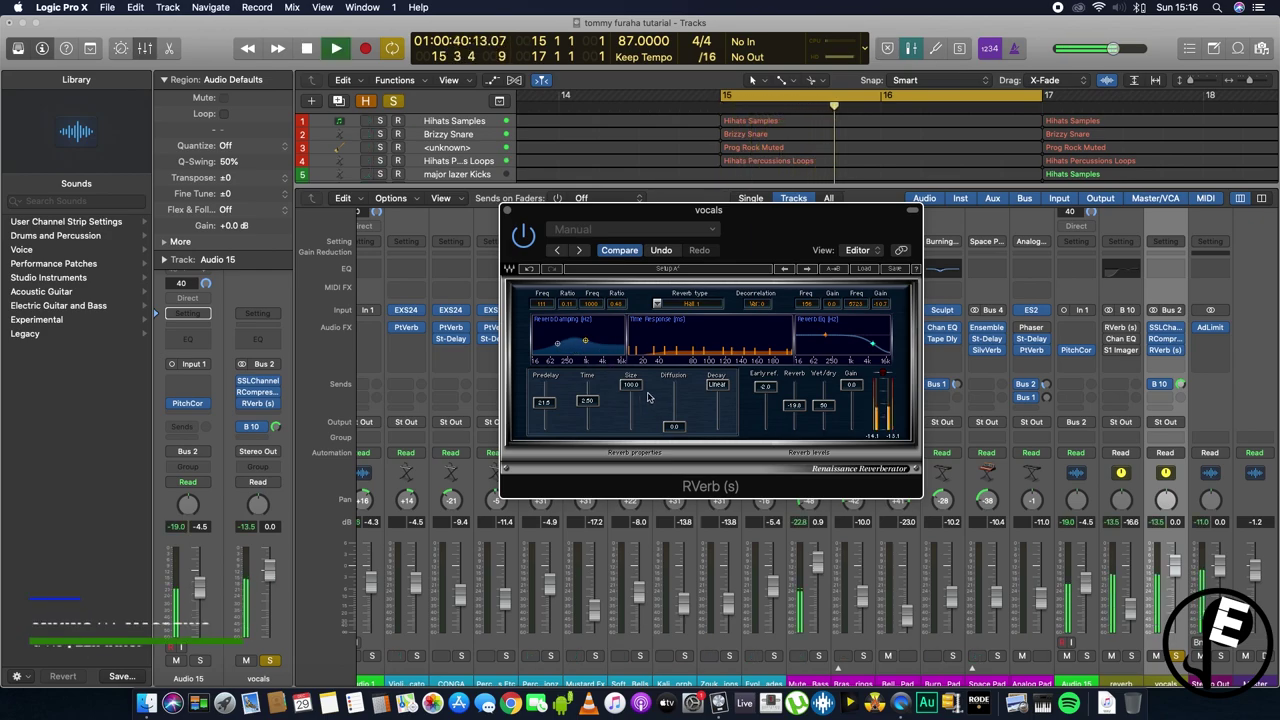
{"action": "key", "text": "space"}
Step: Lower RVerb's Size to about 1.1 and audition the vocals
{"action": "left_click_drag", "start_coordinate": [631, 386], "coordinate": [631, 426]}
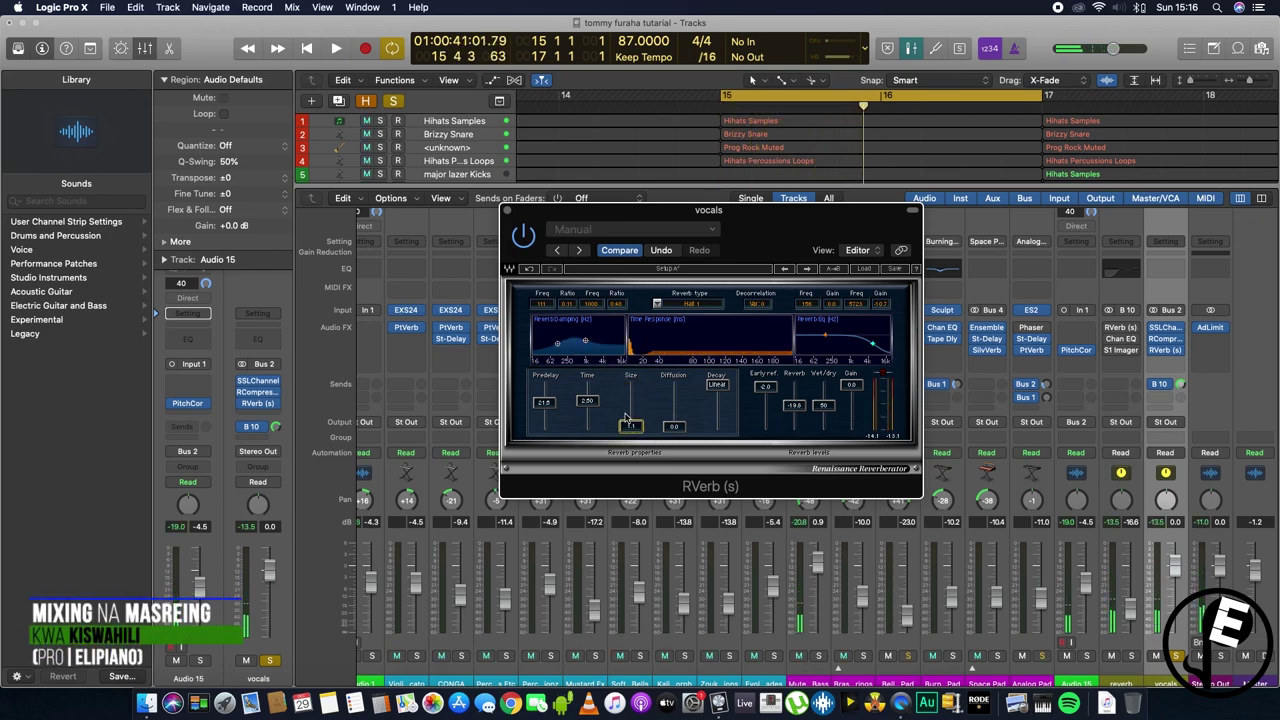
{"action": "key", "text": "space"}
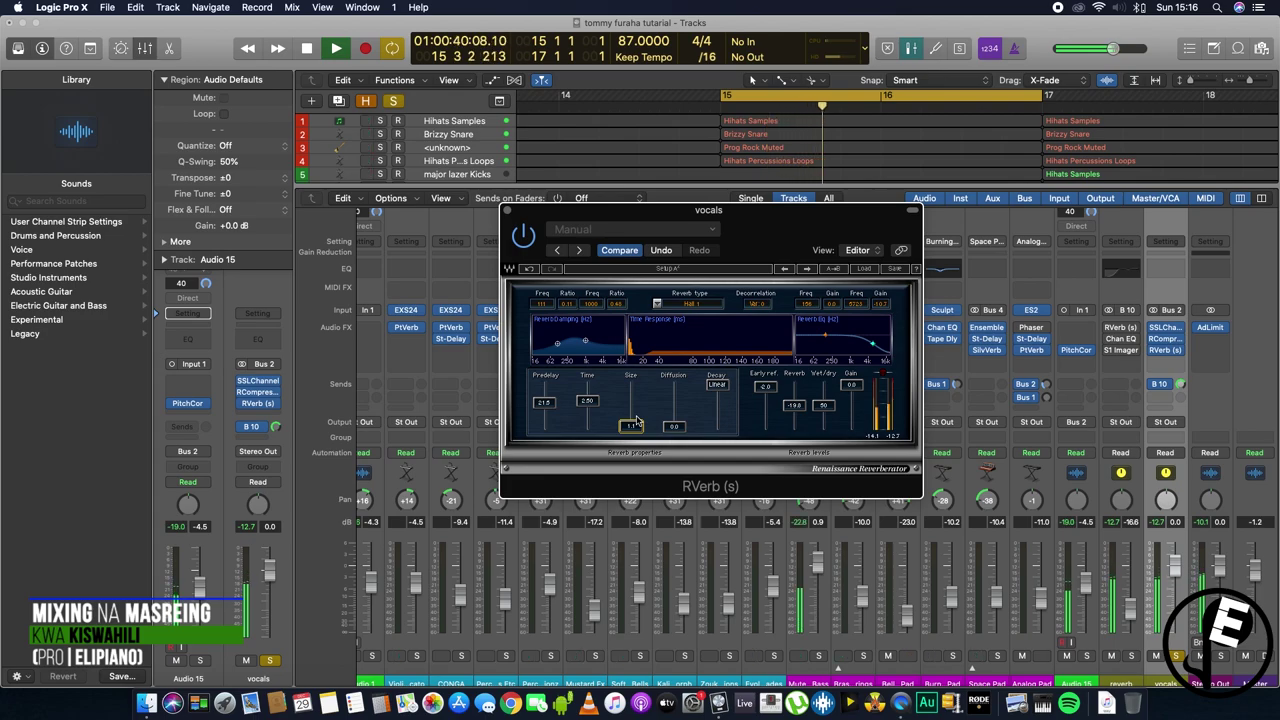
{"action": "key", "text": "space"}
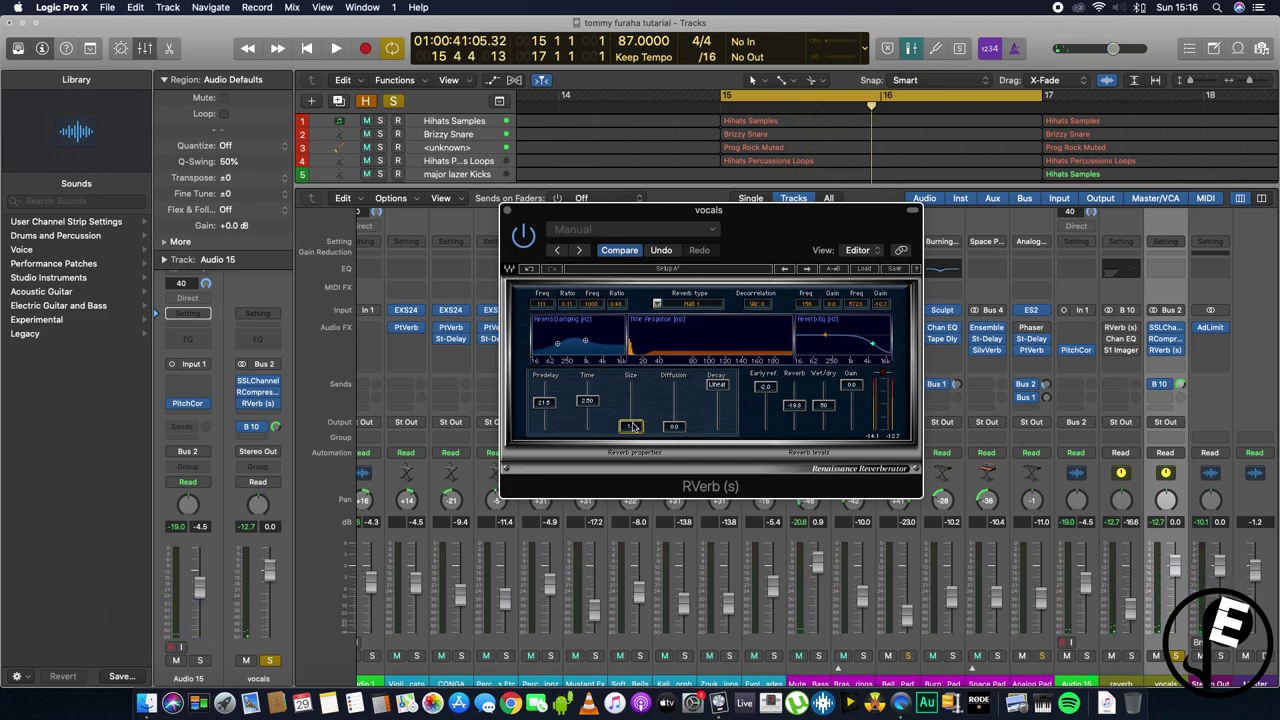
Step: Raise RVerb's Size to about 50.7 and audition the vocals
{"action": "left_click_drag", "start_coordinate": [630, 425], "coordinate": [632, 407]}
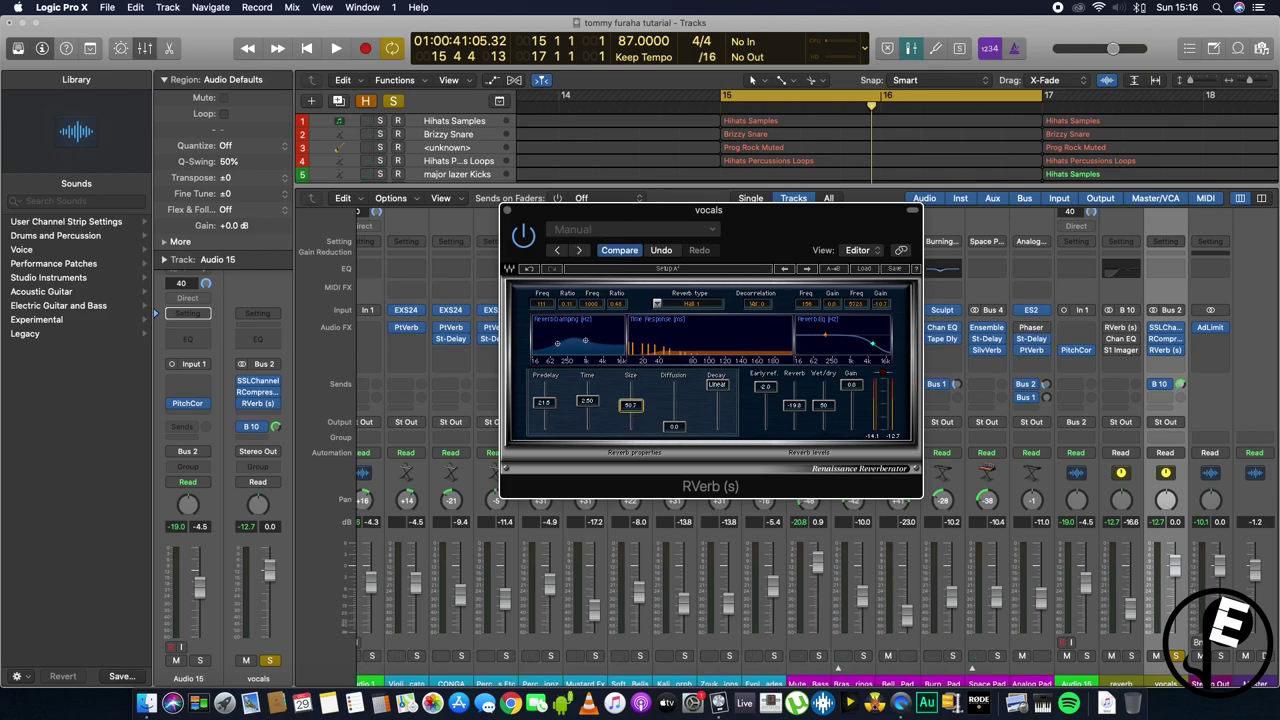
{"action": "key", "text": "space"}
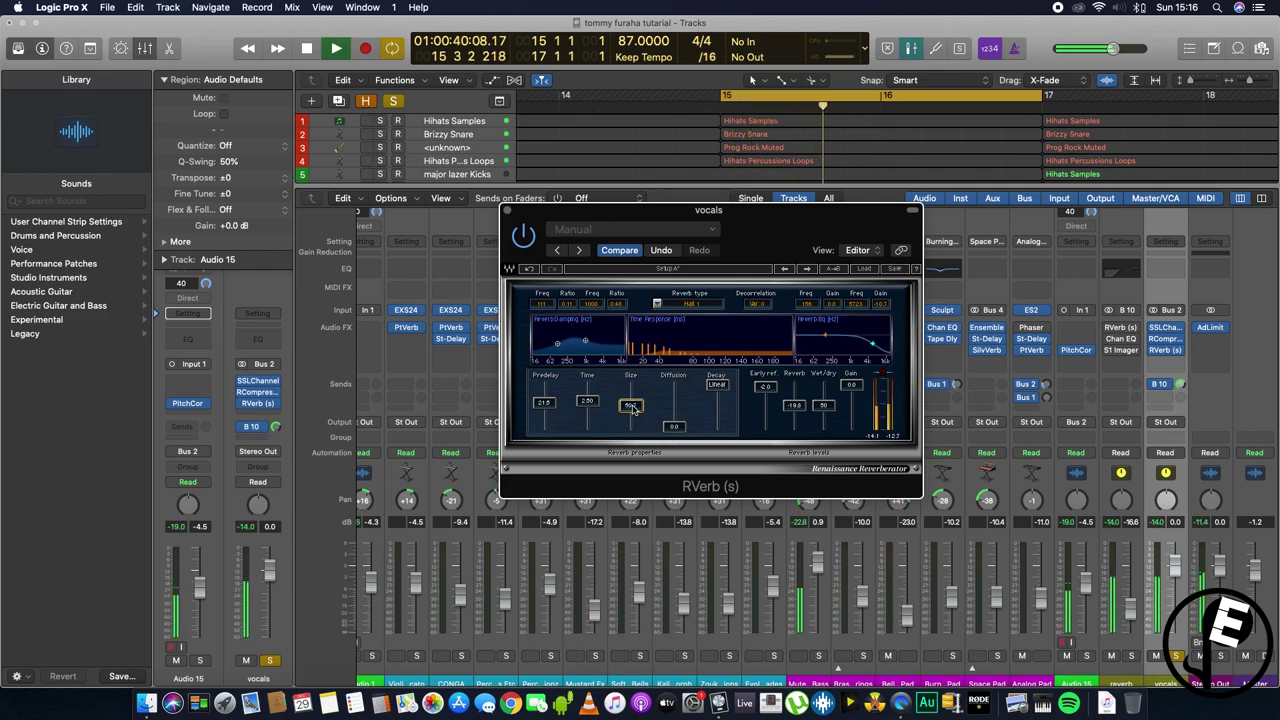
{"action": "key", "text": "space"}
Step: Raise RVerb's Size to 100.0 and listen to the vocals
{"action": "left_click_drag", "start_coordinate": [633, 411], "coordinate": [634, 389]}
{"action": "key", "text": "space"}
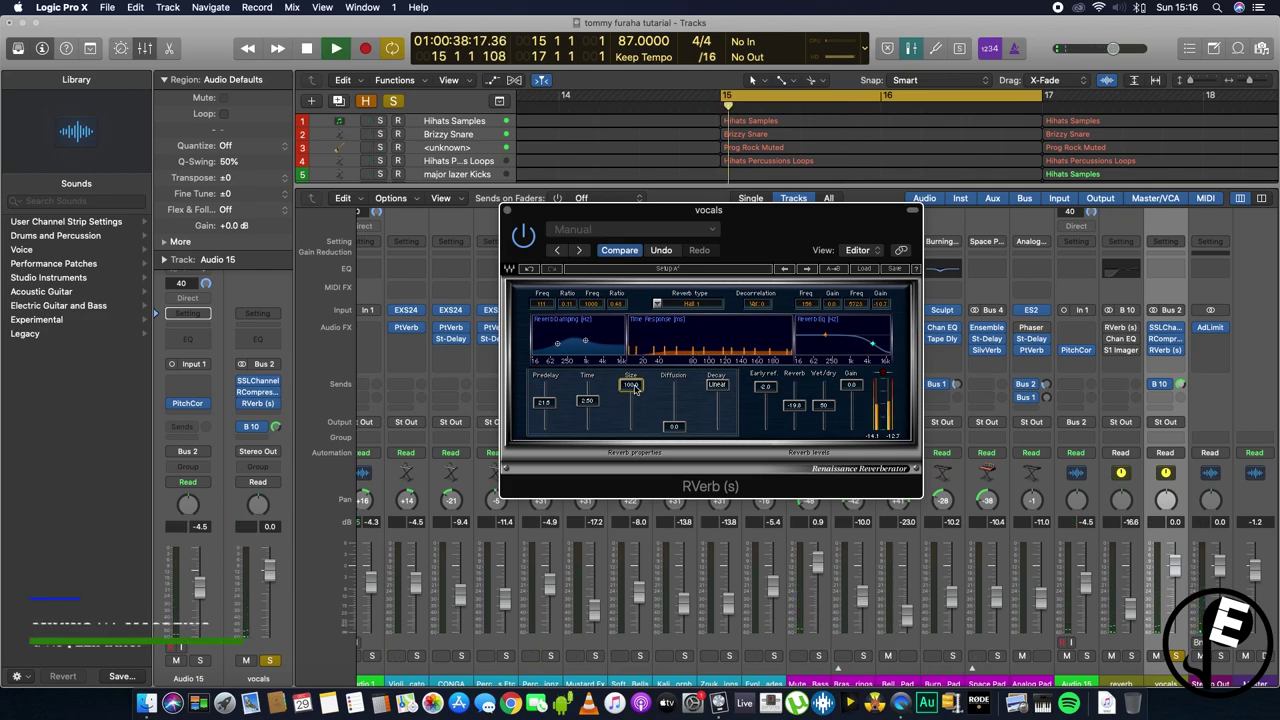
{"action": "key", "text": "space"}
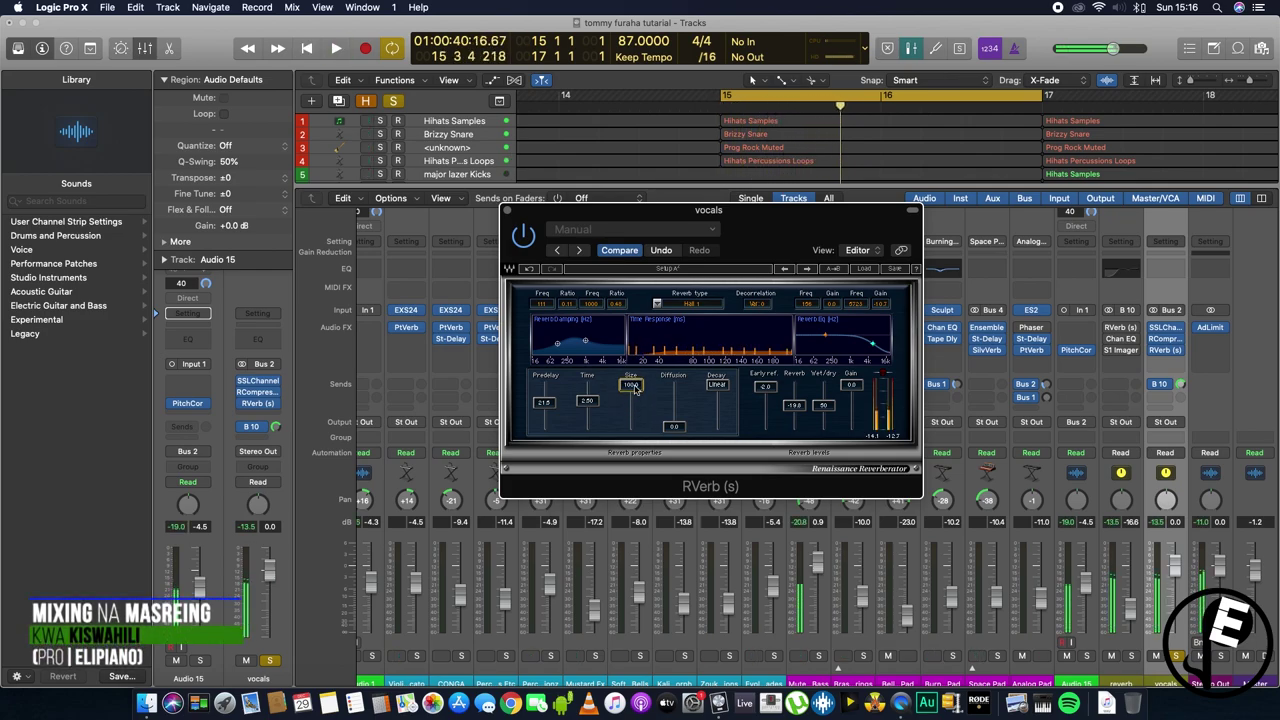
Step: Lower RVerb's Size to about 59.4, select the Diffusion control and audition the vocals
{"action": "left_click_drag", "start_coordinate": [636, 392], "coordinate": [636, 403]}
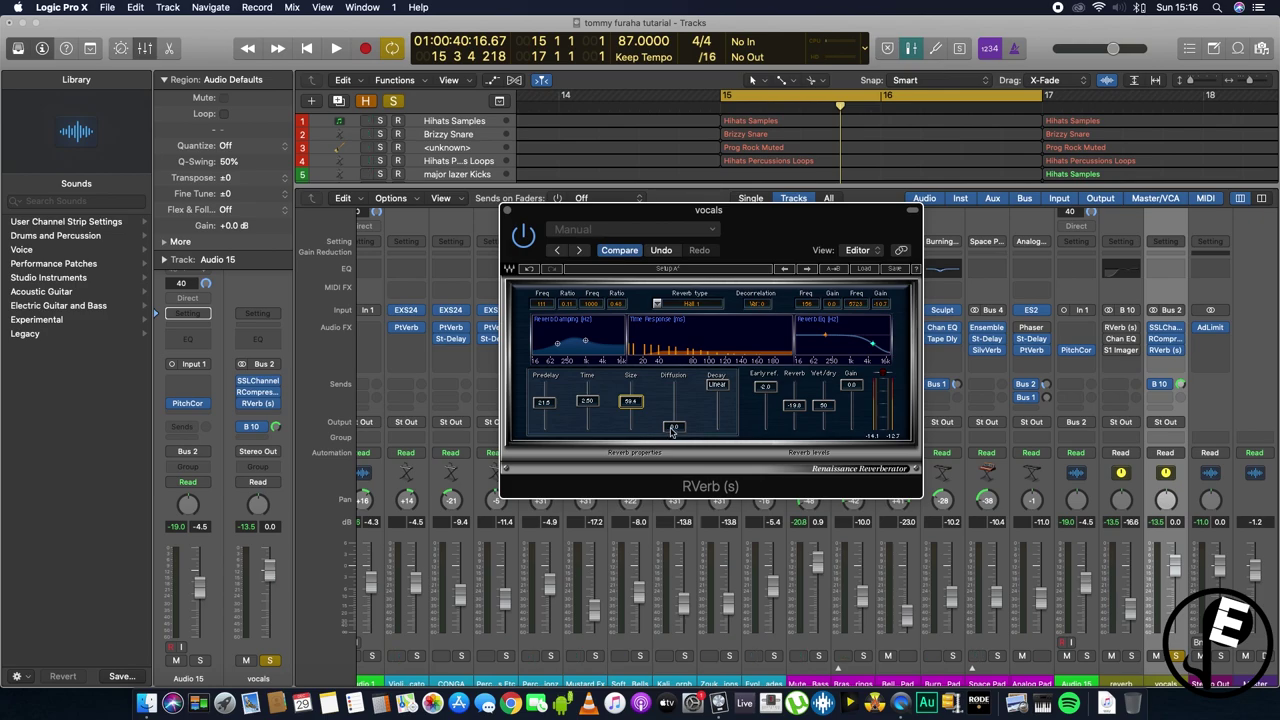
{"action": "left_click", "coordinate": [676, 427]}
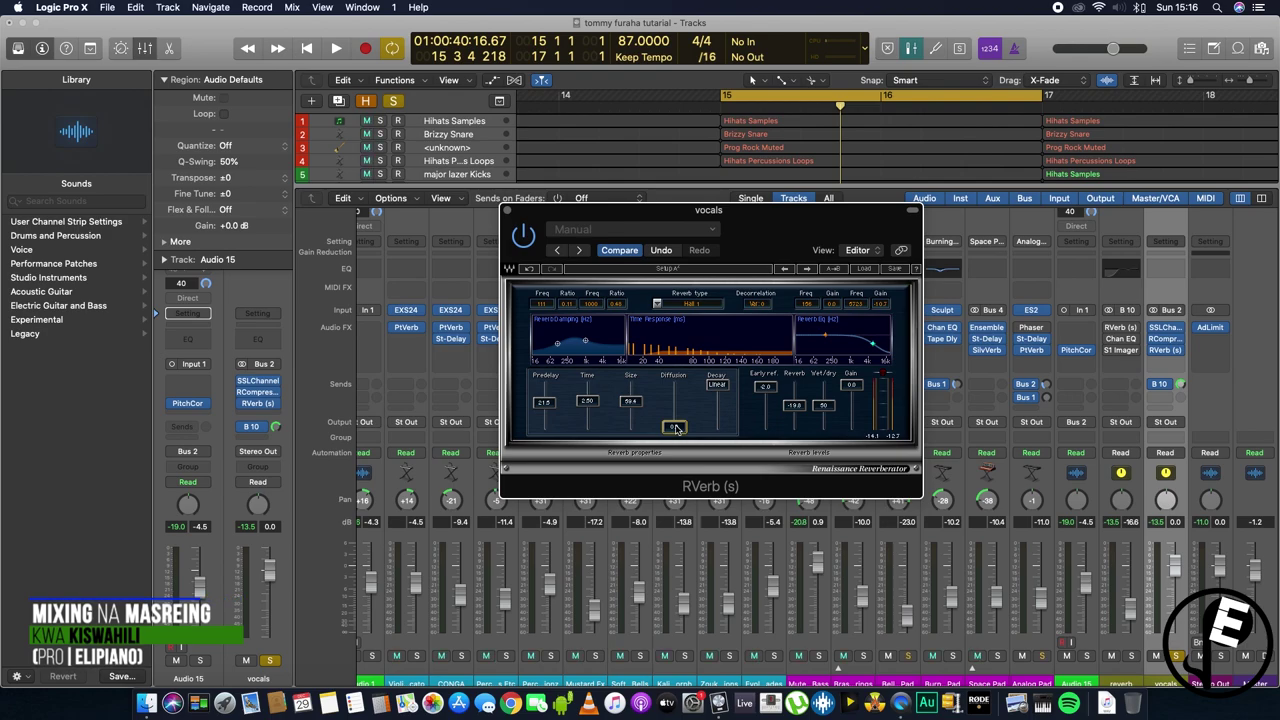
{"action": "key", "text": "space"}
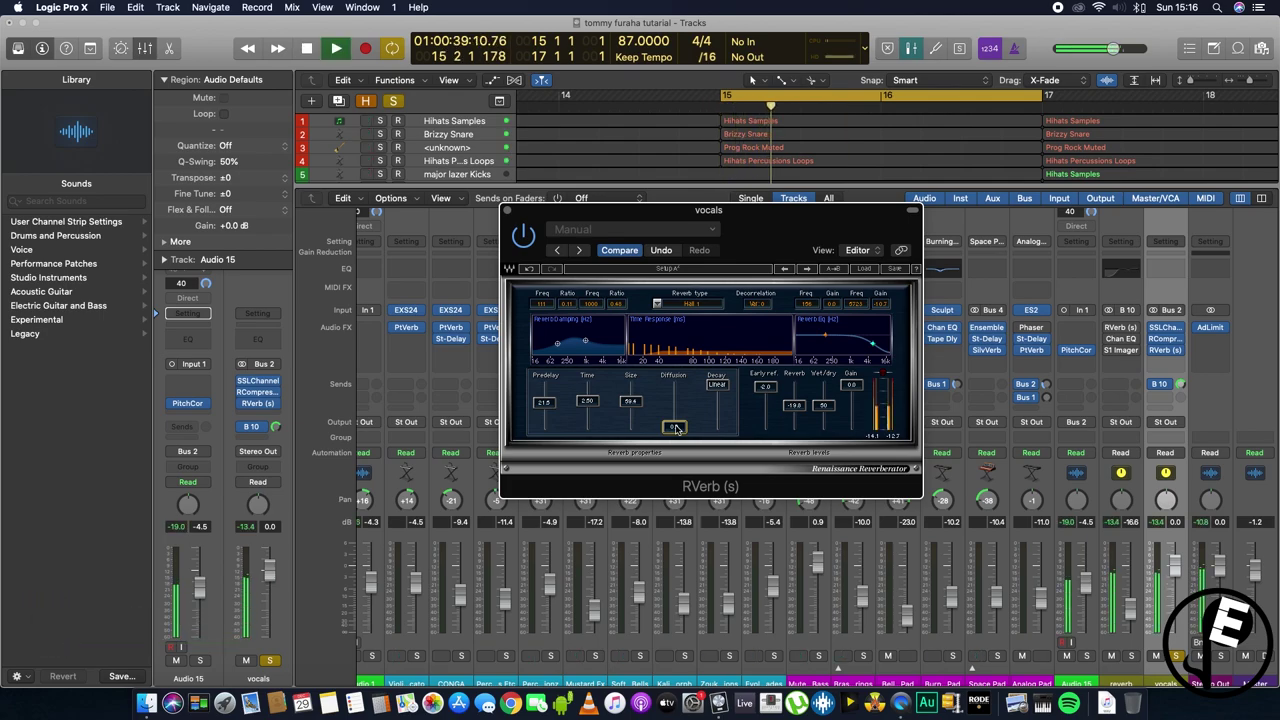
{"action": "key", "text": "space"}
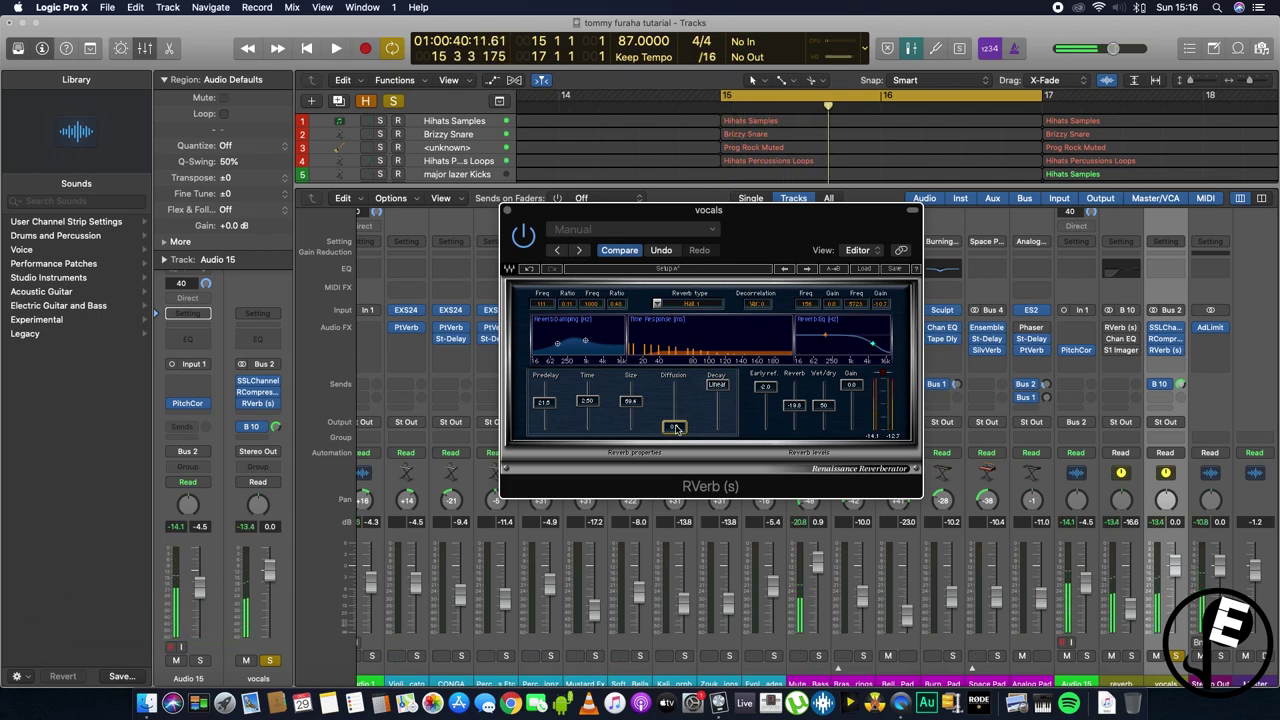
Step: Raise RVerb's Diffusion to 100.0 and audition the soloed vocals
{"action": "left_click_drag", "start_coordinate": [683, 432], "coordinate": [674, 385]}
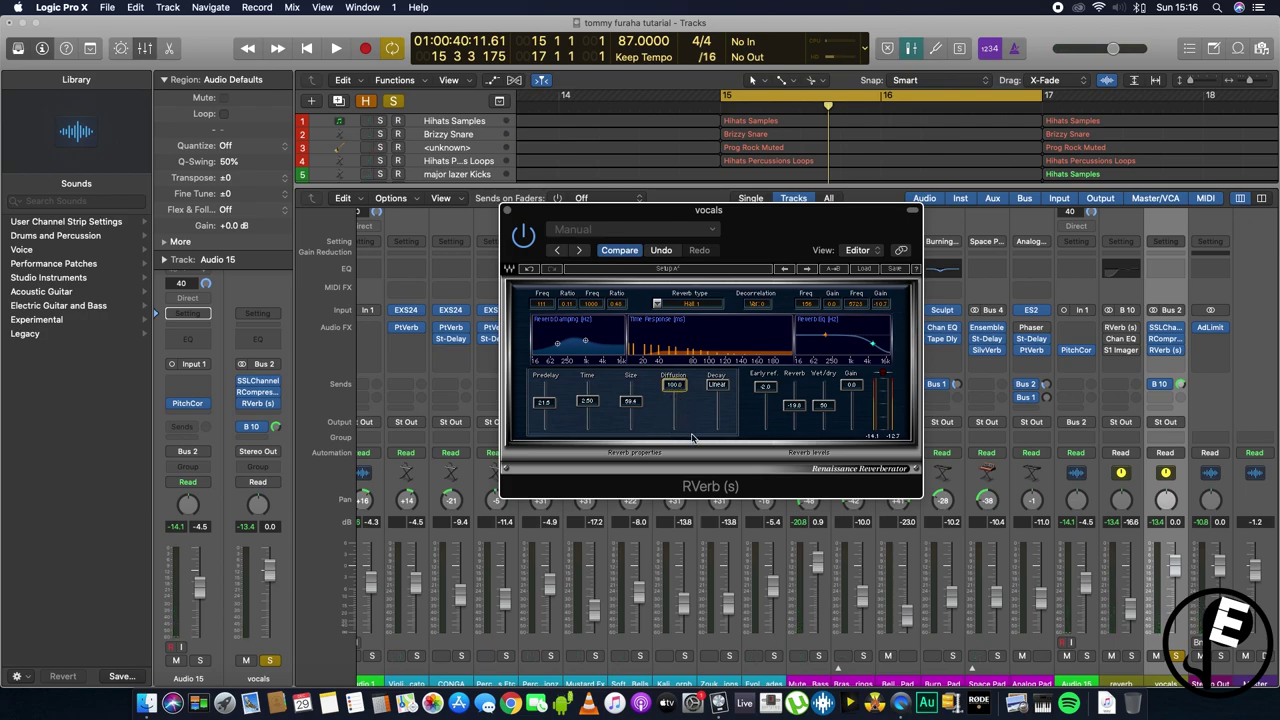
{"action": "key", "text": "space"}
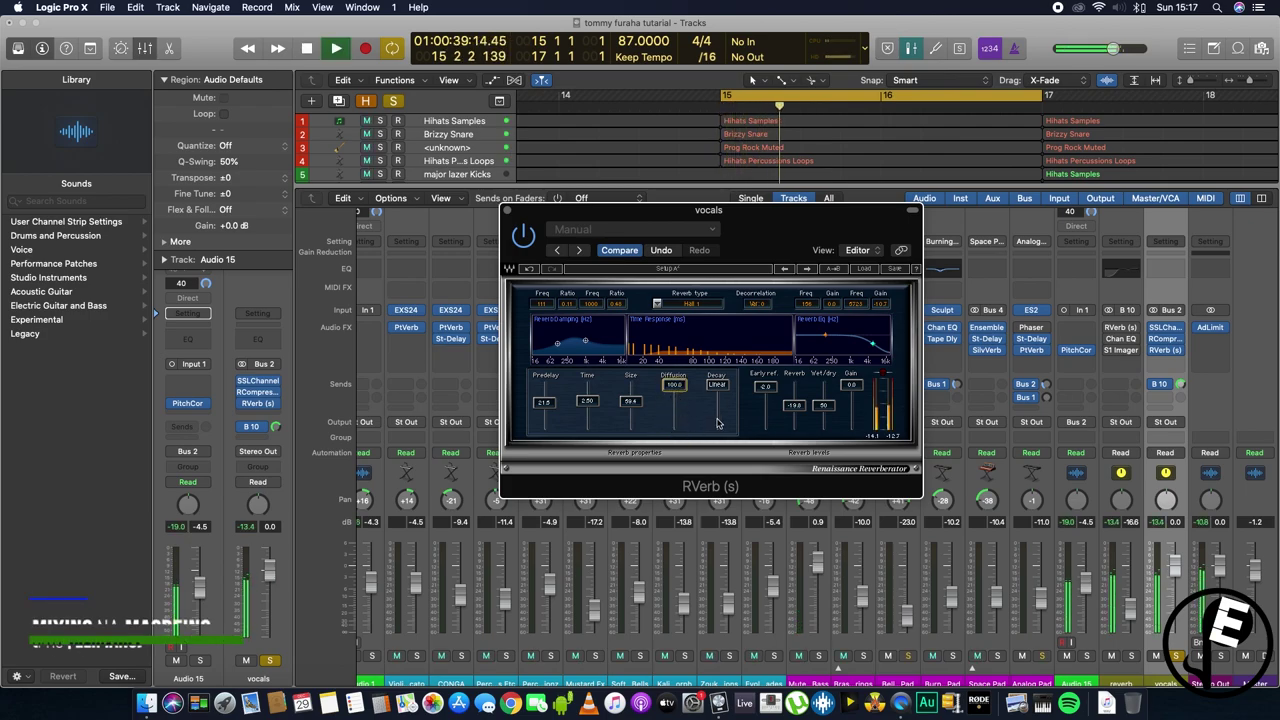
{"action": "key", "text": "space"}
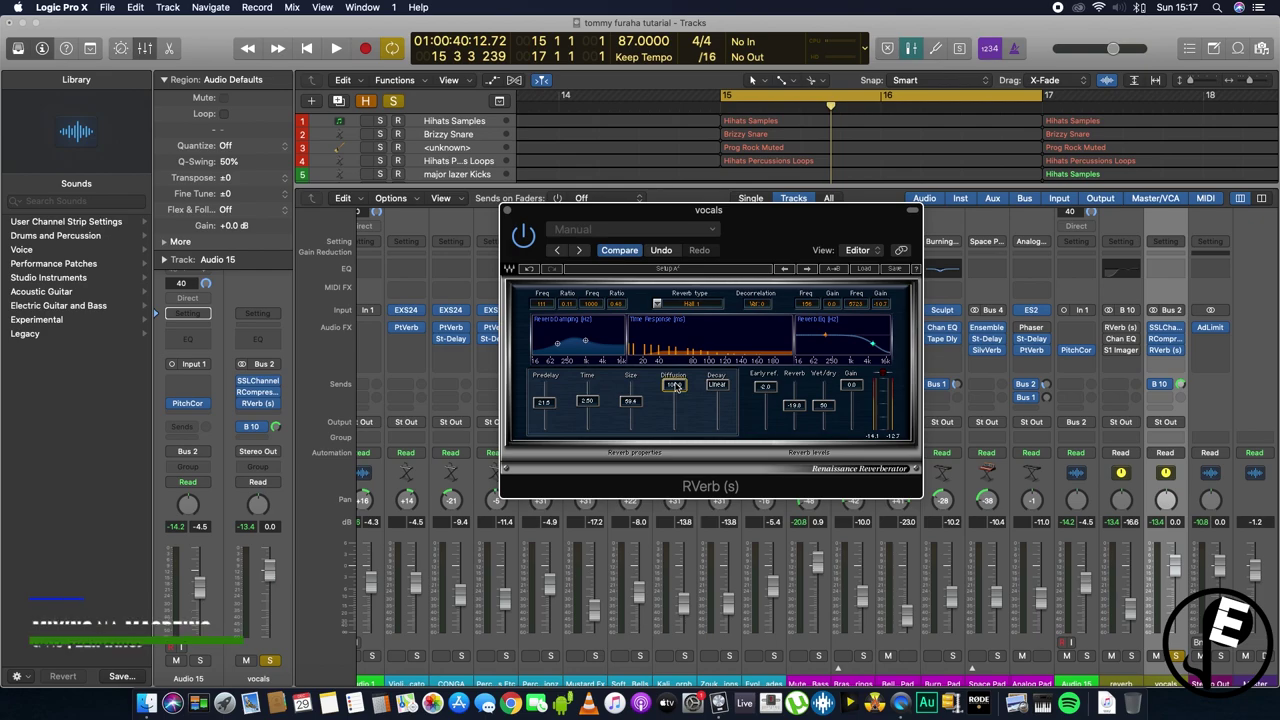
{"action": "left_click_drag", "start_coordinate": [676, 388], "coordinate": [677, 386]}
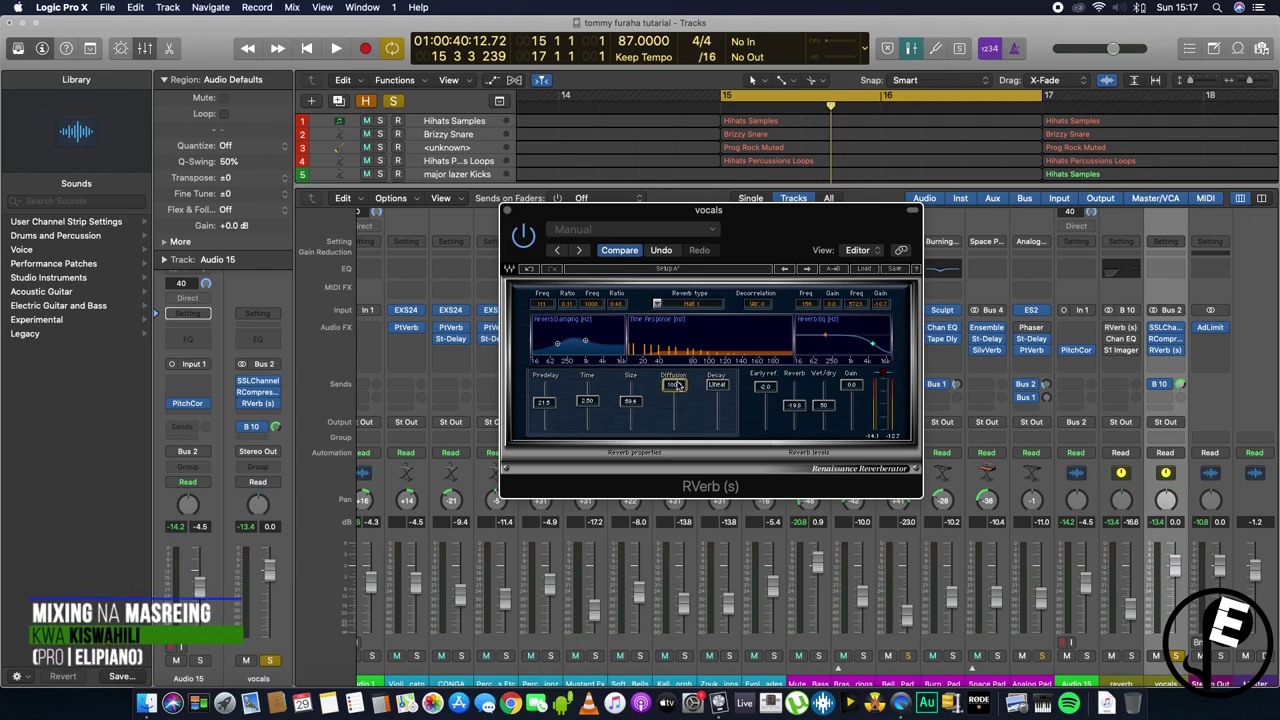
Step: Try the Decay control, return it to Linear, raise RVerb's Time to 20.0 and audition the vocals
{"action": "left_click", "coordinate": [717, 386]}
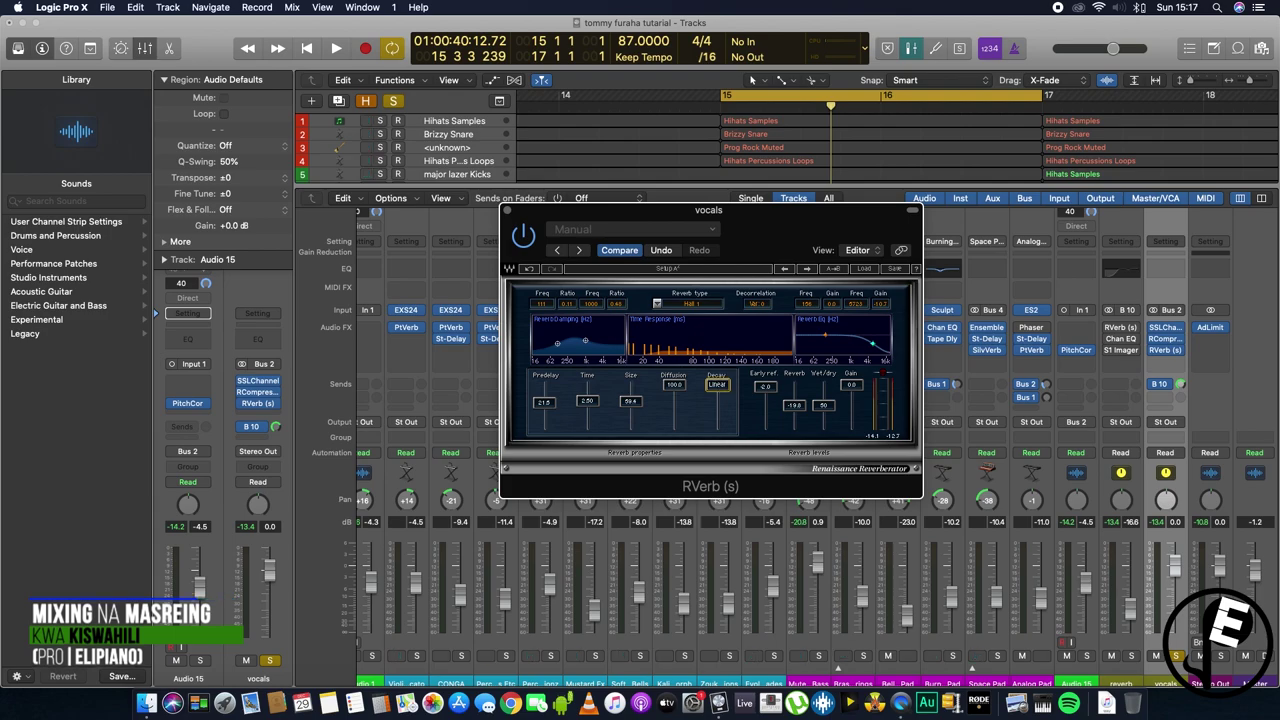
{"action": "left_click_drag", "start_coordinate": [719, 389], "coordinate": [721, 389]}
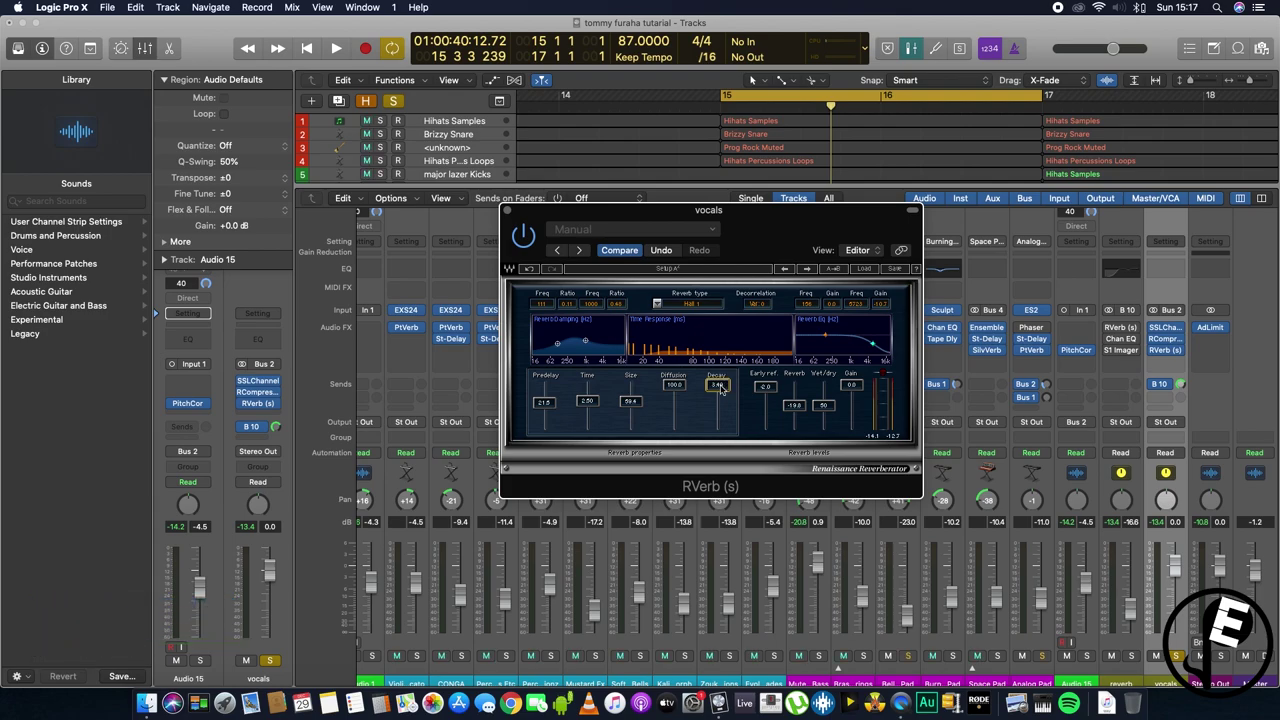
{"action": "left_click", "coordinate": [721, 389]}
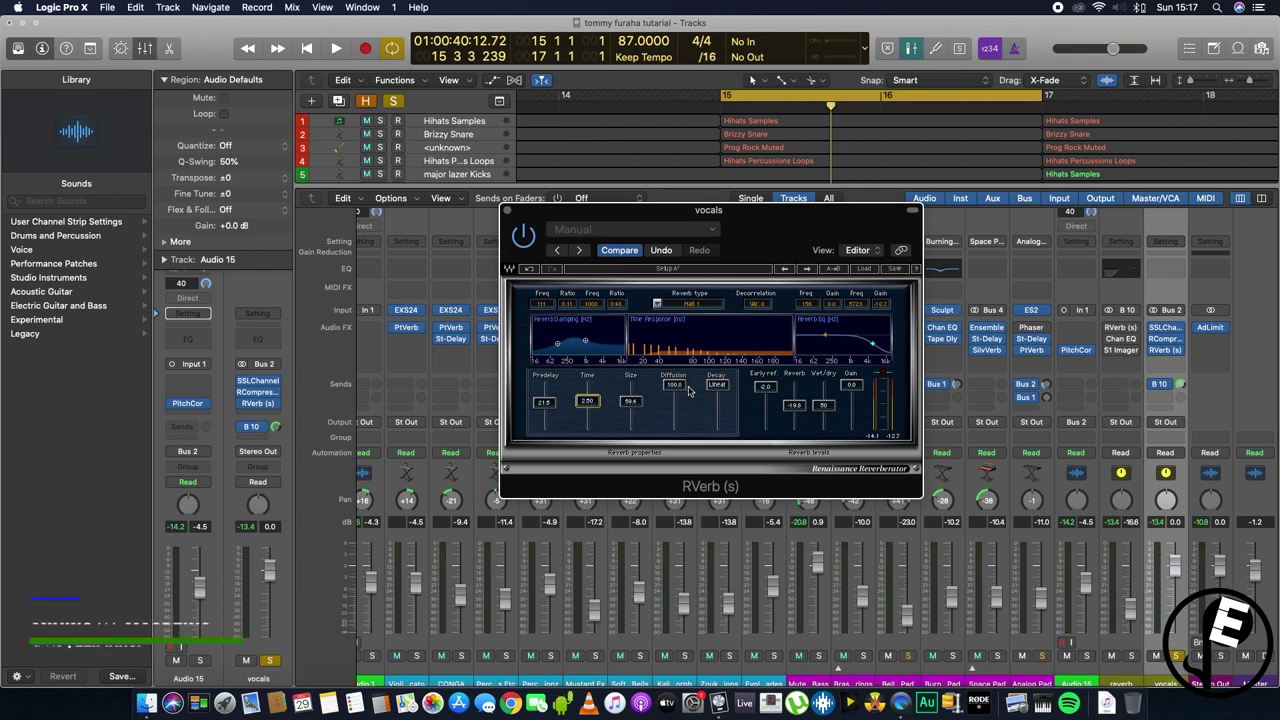
{"action": "left_click_drag", "start_coordinate": [587, 401], "coordinate": [587, 384]}
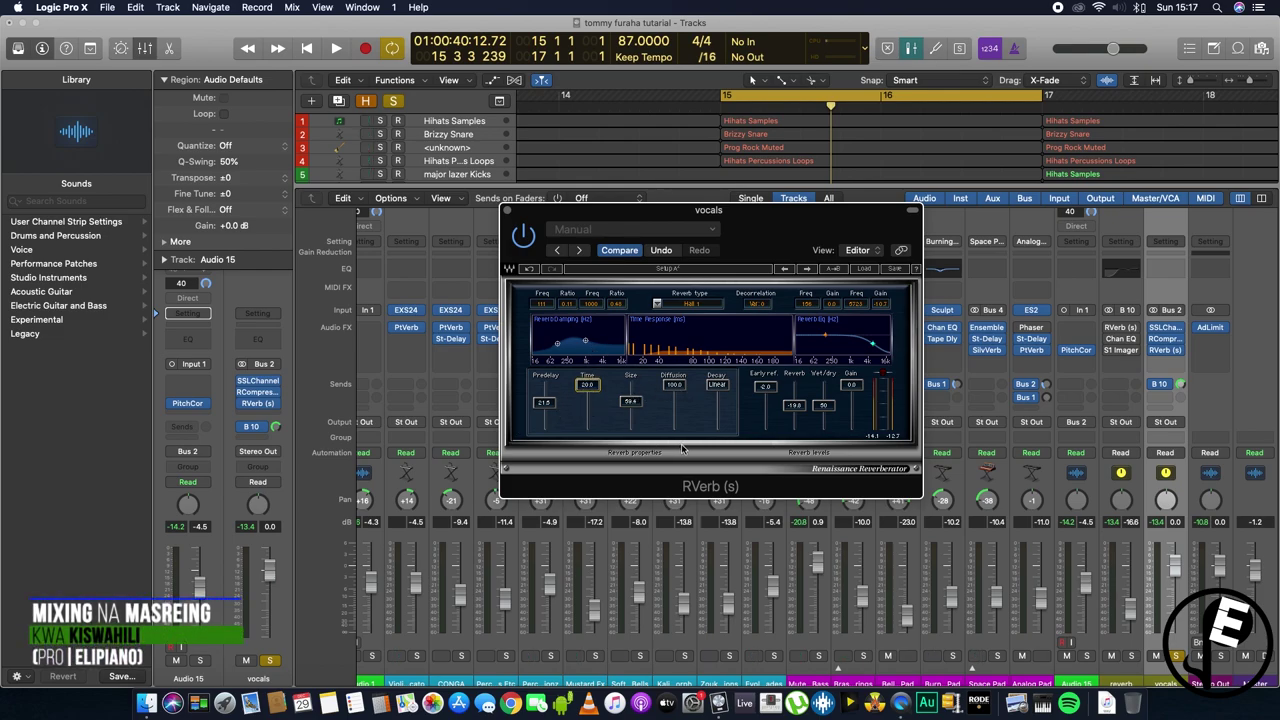
{"action": "key", "text": "space"}
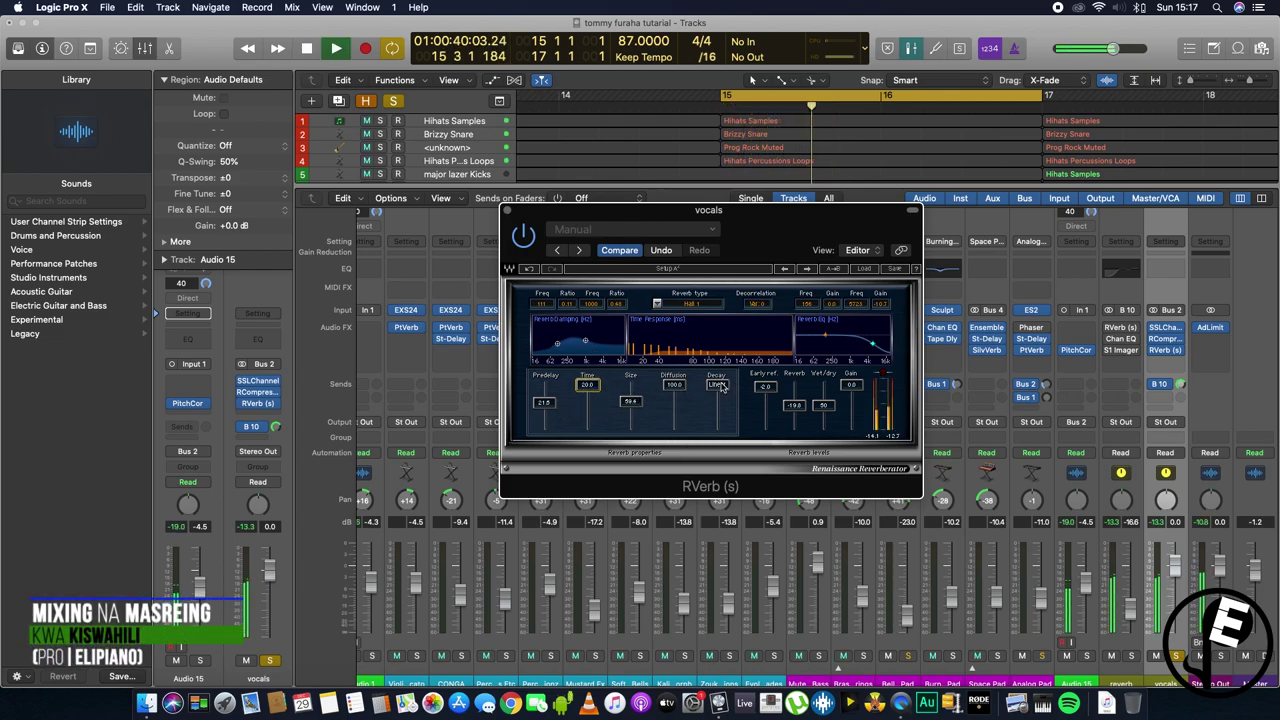
{"action": "key", "text": "space"}
Step: Lower RVerb's Decay to 0.04 and audition the vocals with the long reverb time
{"action": "left_click_drag", "start_coordinate": [721, 388], "coordinate": [720, 426]}
{"action": "key", "text": "space"}
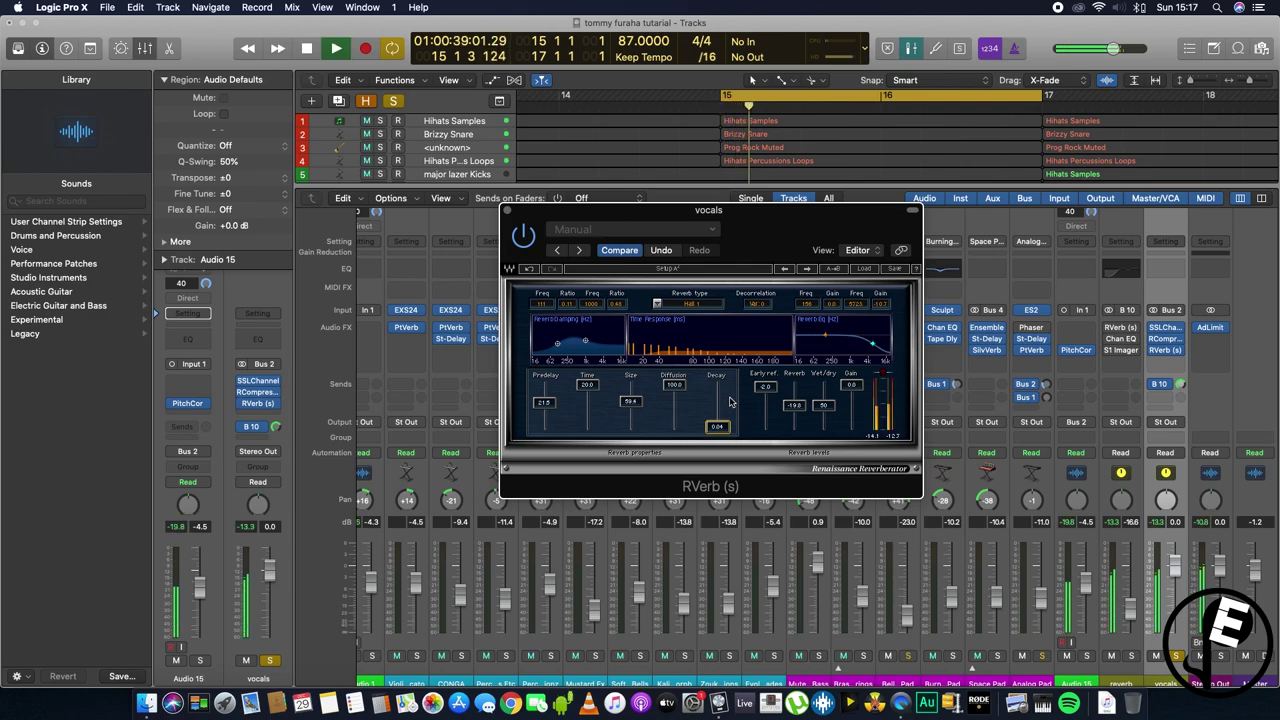
{"action": "key", "text": "space"}
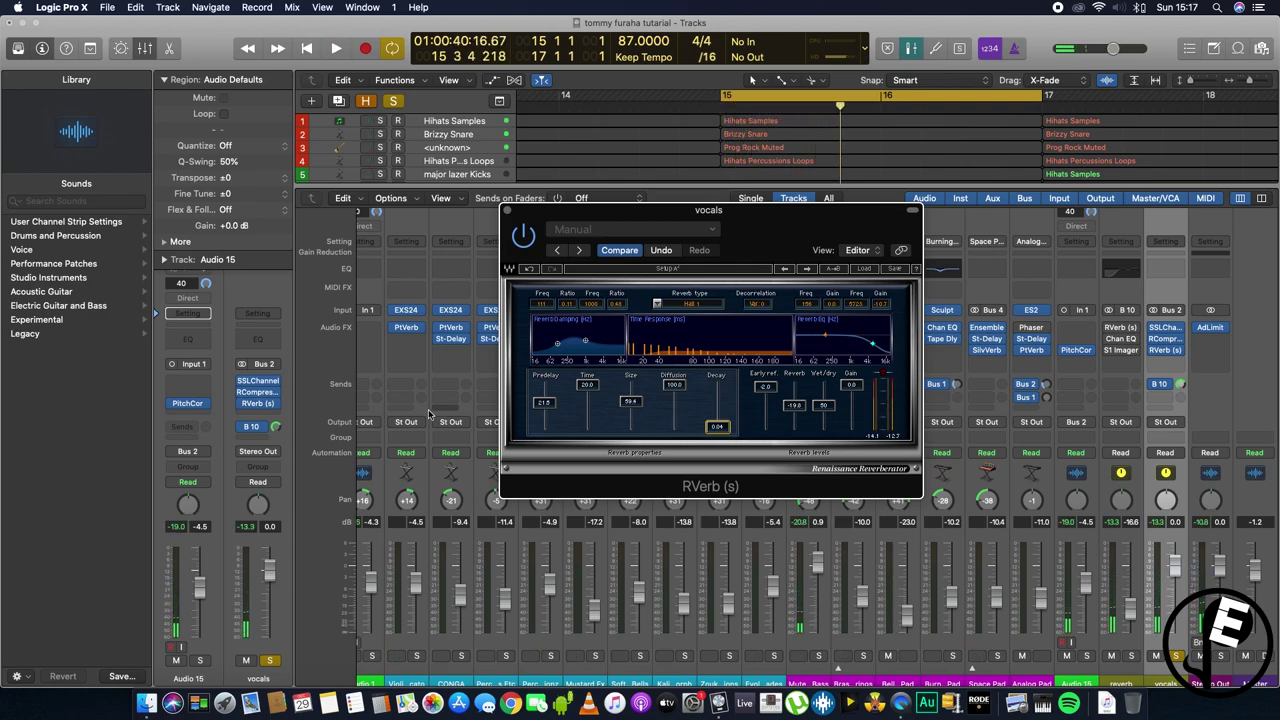
Step: Lower RVerb's Time to about 2.5, raise Decay to around mid-range and audition the vocals
{"action": "left_click_drag", "start_coordinate": [588, 386], "coordinate": [588, 401]}
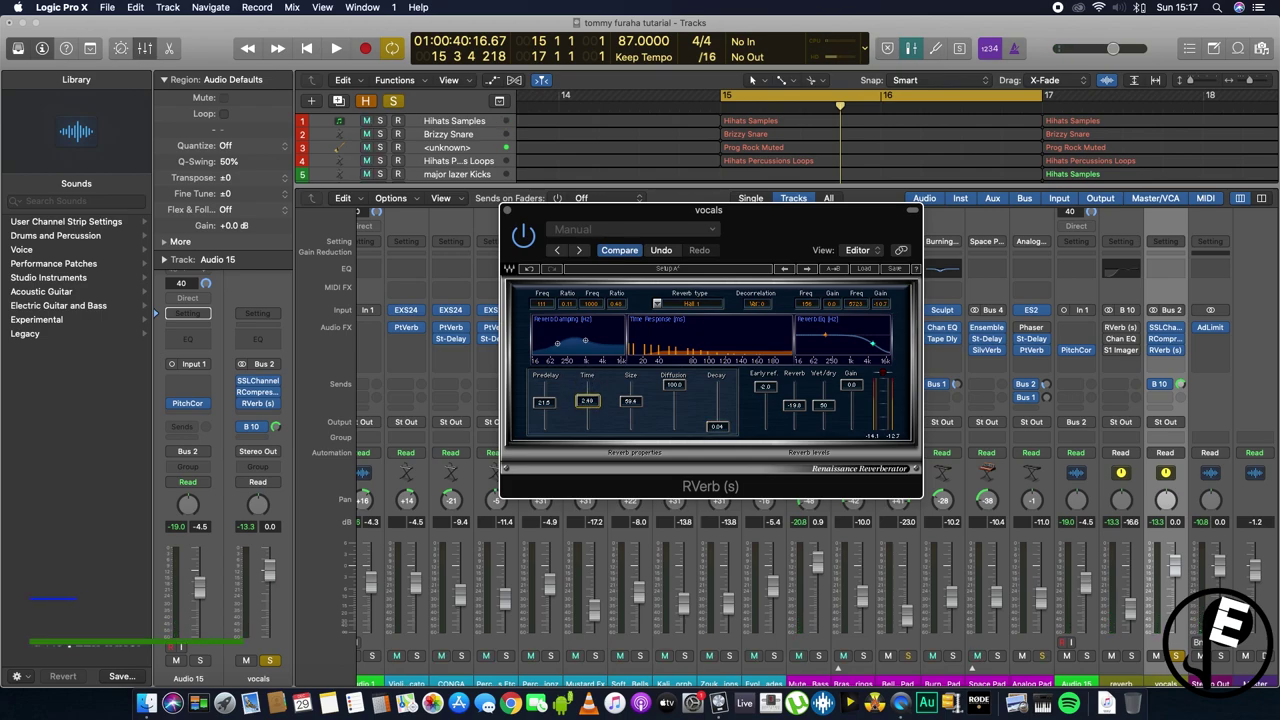
{"action": "left_click_drag", "start_coordinate": [716, 426], "coordinate": [718, 406]}
{"action": "key", "text": "space"}
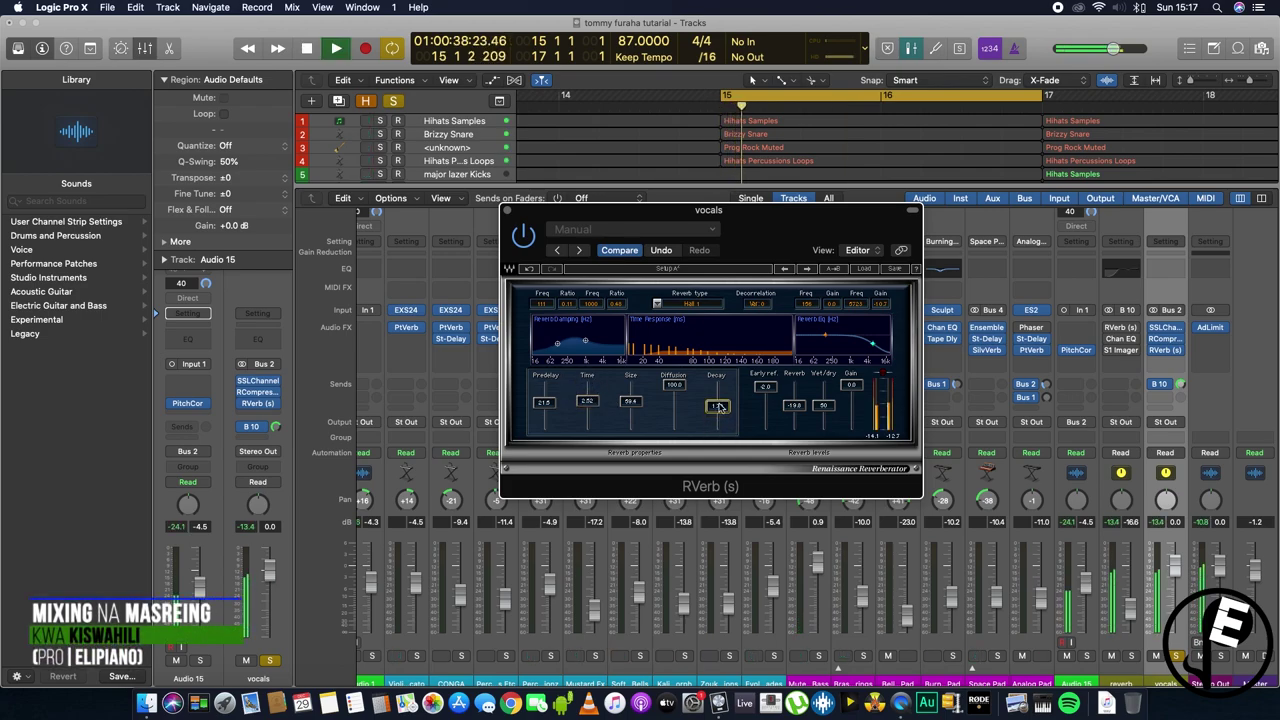
{"action": "key", "text": "space"}
Step: Raise RVerb's Time back to 20.0, lower Decay to about 0.9 and audition the vocals
{"action": "left_click_drag", "start_coordinate": [587, 403], "coordinate": [587, 386]}
{"action": "key", "text": "space"}
{"action": "mouse_move", "coordinate": [717, 405]}
{"action": "left_mouse_down"}
{"action": "mouse_move", "coordinate": [717, 394]}
{"action": "mouse_move", "coordinate": [725, 419]}
{"action": "left_mouse_up"}
{"action": "key", "text": "space"}
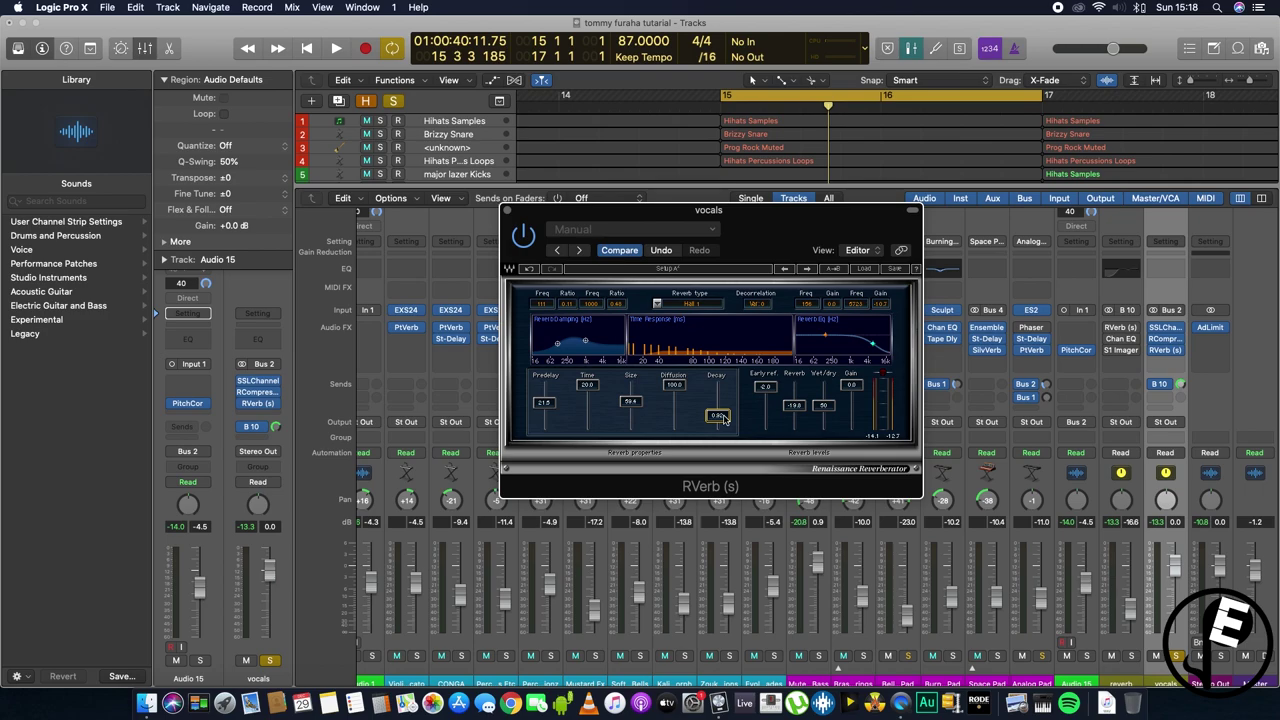
{"action": "key", "text": "space"}
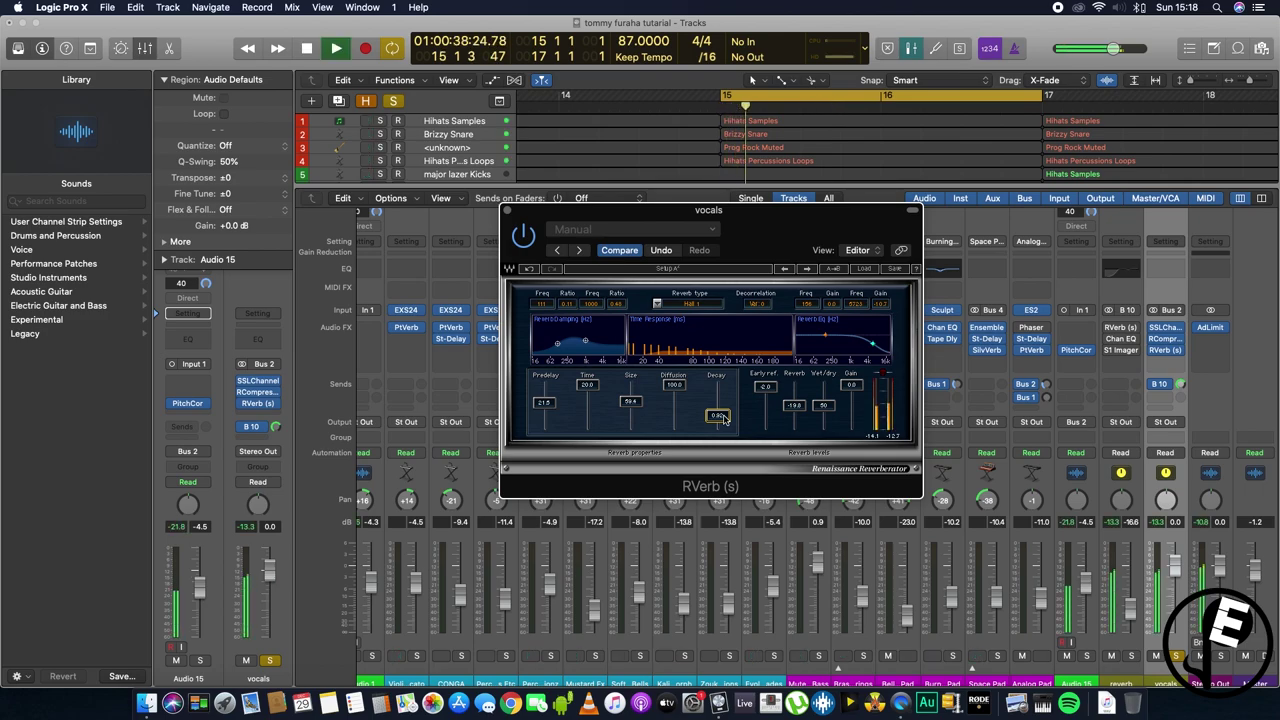
{"action": "key", "text": "space"}
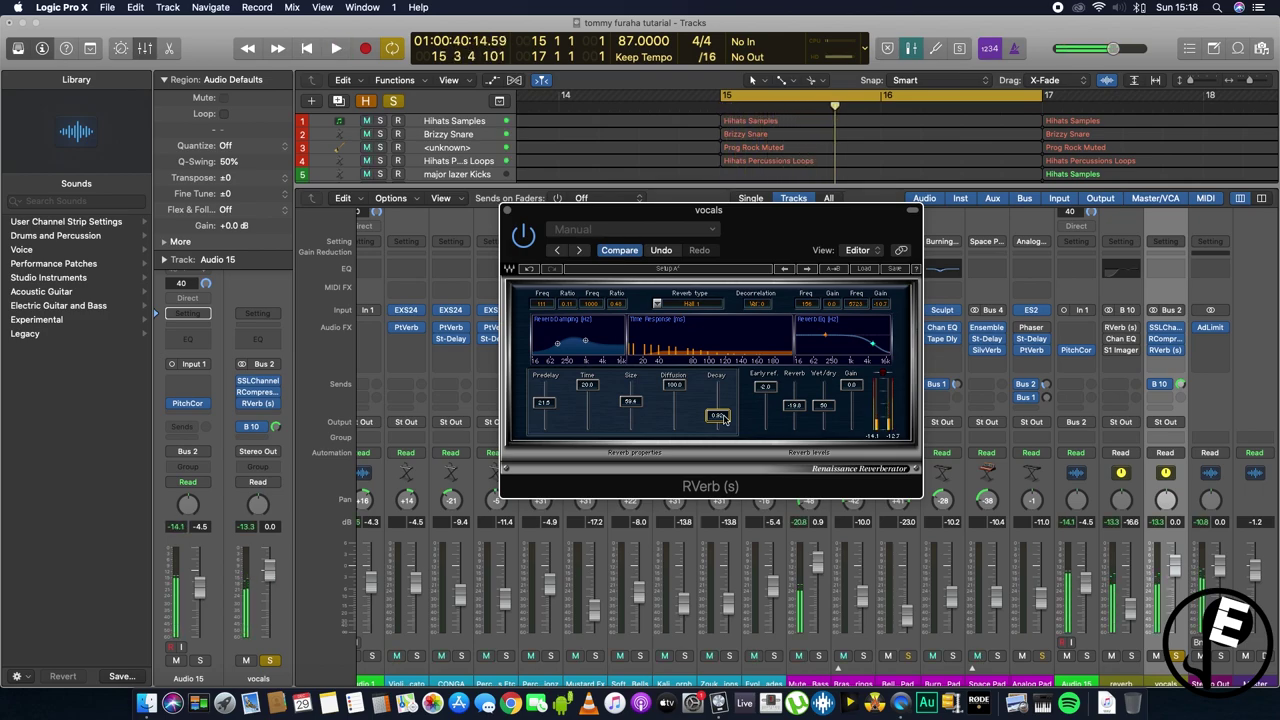
Step: Lower RVerb's Decay to 0.57 and audition the vocals again
{"action": "left_click_drag", "start_coordinate": [723, 419], "coordinate": [723, 432]}
{"action": "key", "text": "space"}
{"action": "key", "text": "space"}
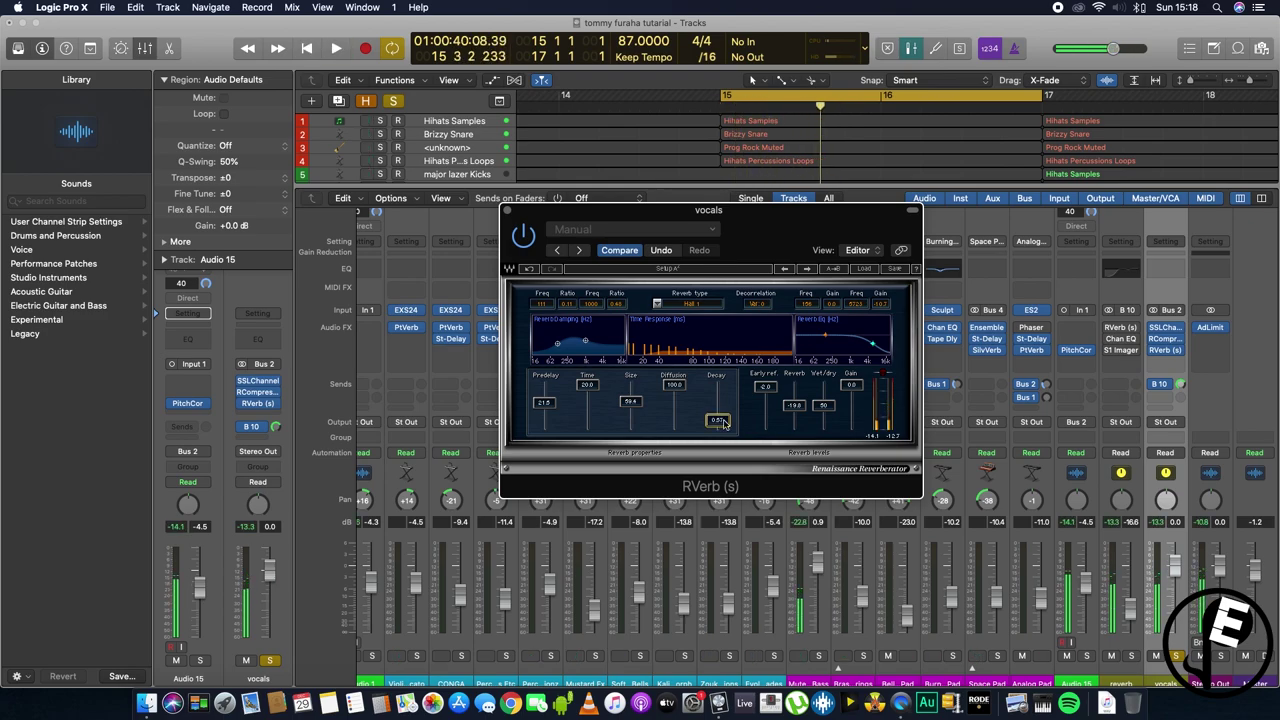
Step: Unsolo the vocals and set RVerb's Time to 3.44 and Decay to 1.18 while listening to the full mix
{"action": "key", "text": "space"}
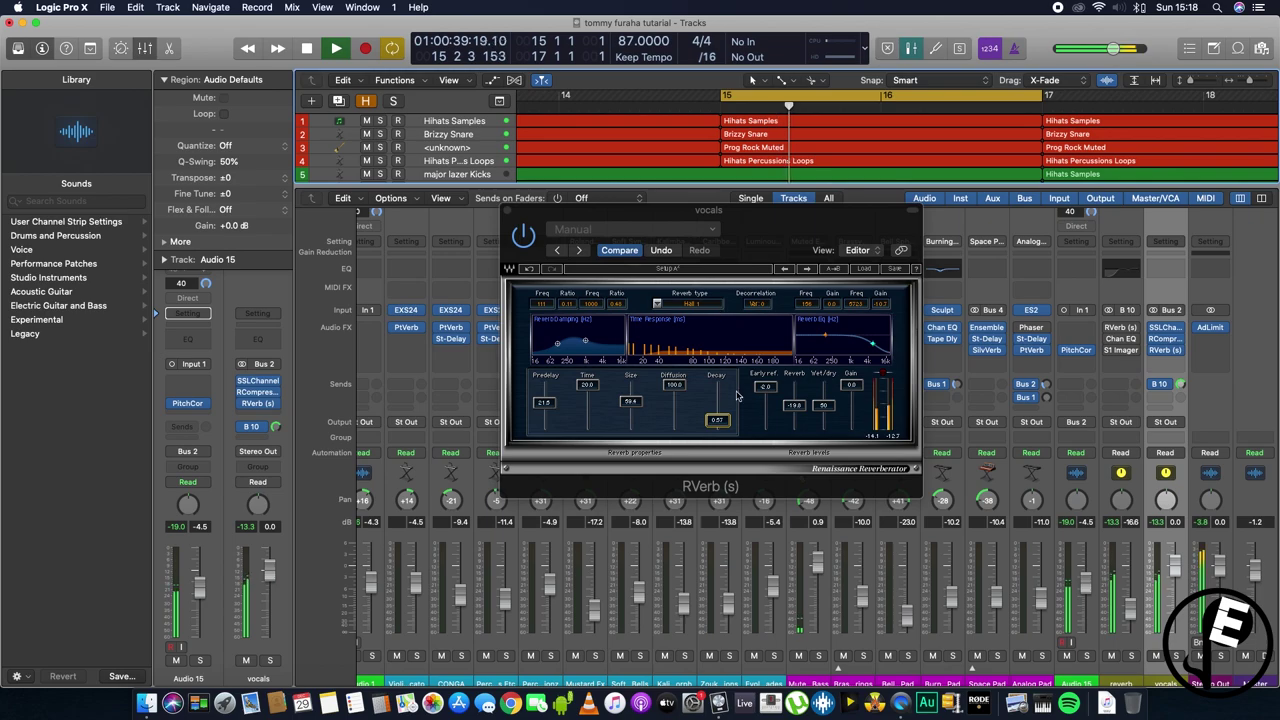
{"action": "left_click_drag", "start_coordinate": [720, 423], "coordinate": [720, 395]}
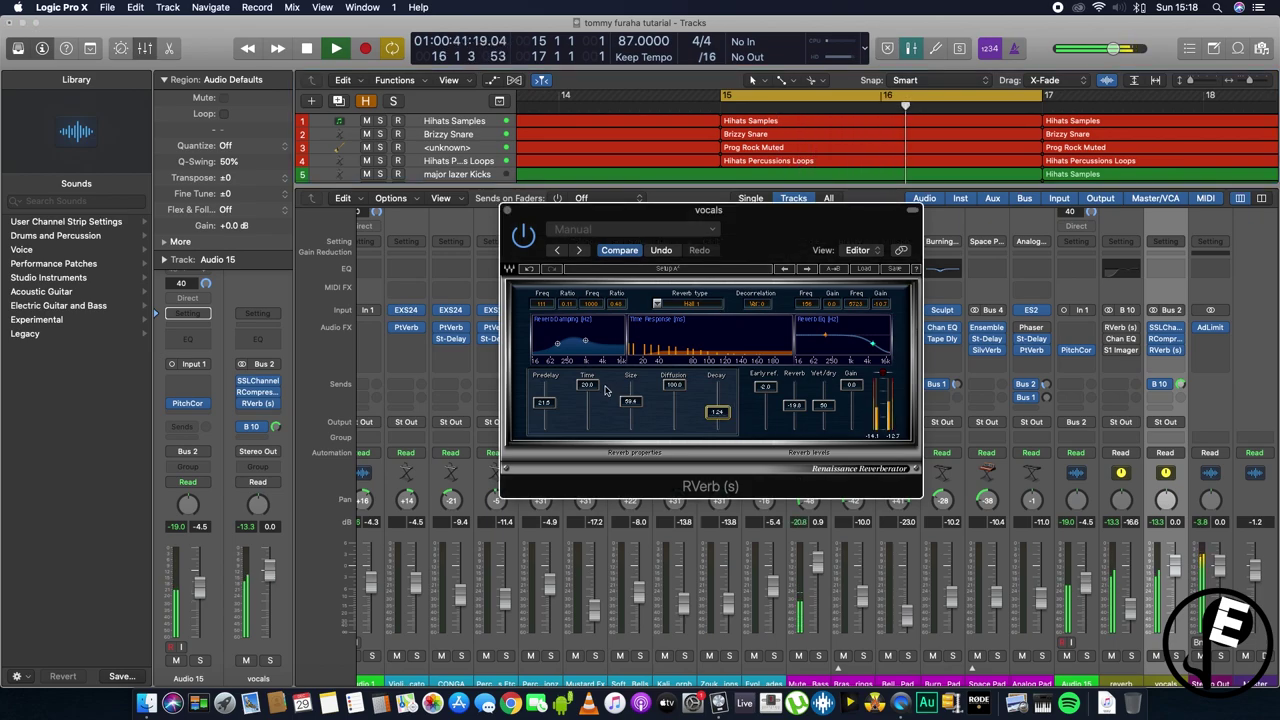
{"action": "left_click_drag", "start_coordinate": [587, 385], "coordinate": [587, 398]}
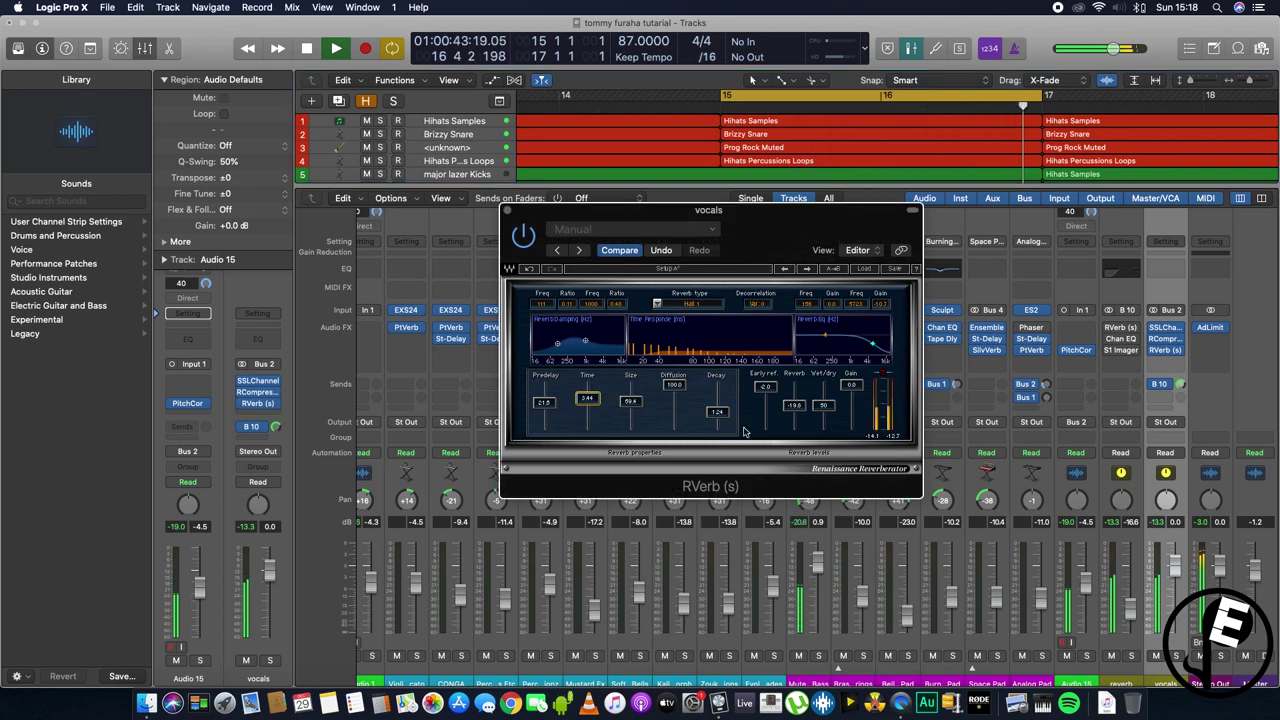
{"action": "left_click", "coordinate": [718, 413]}
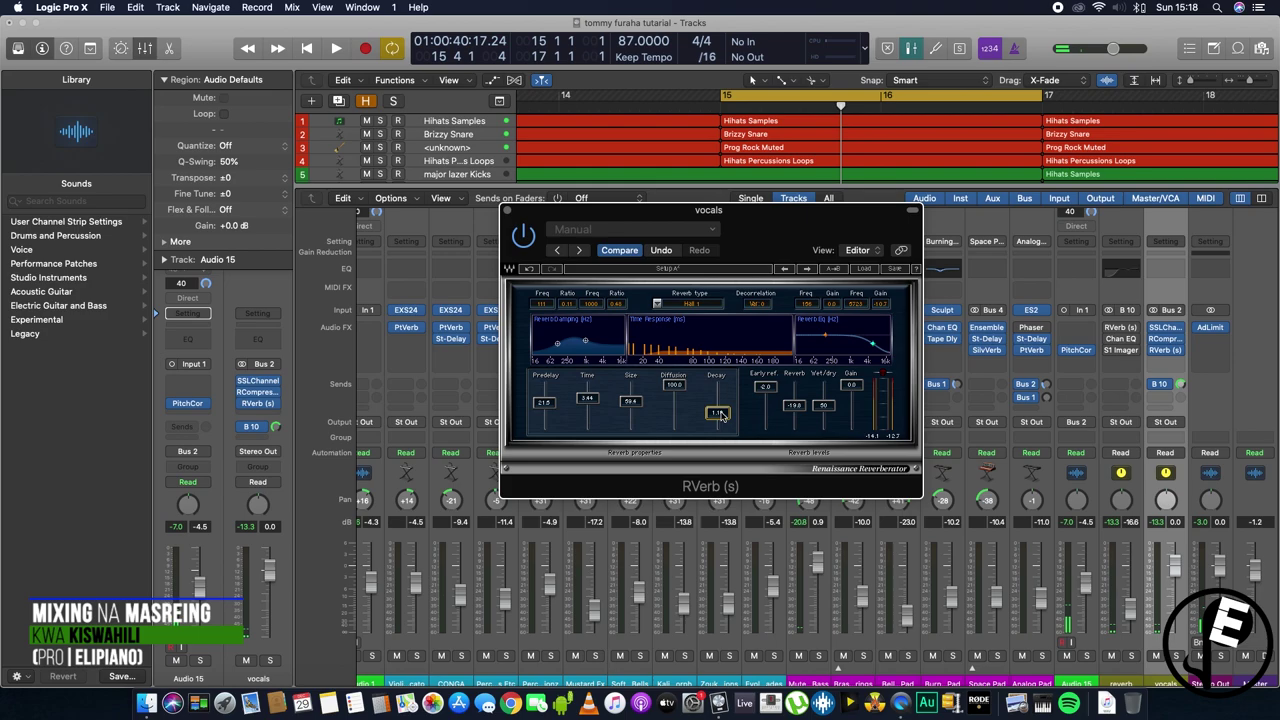
{"action": "key", "text": "space"}
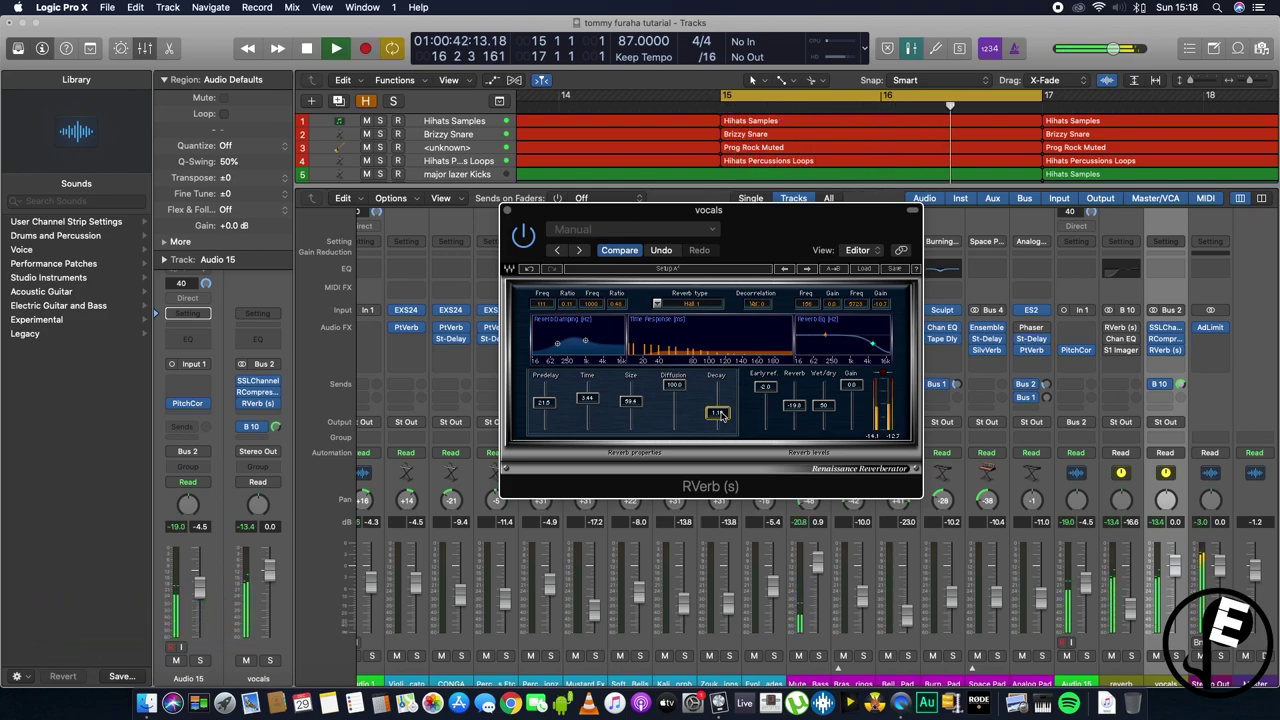
{"action": "key", "text": "space"}
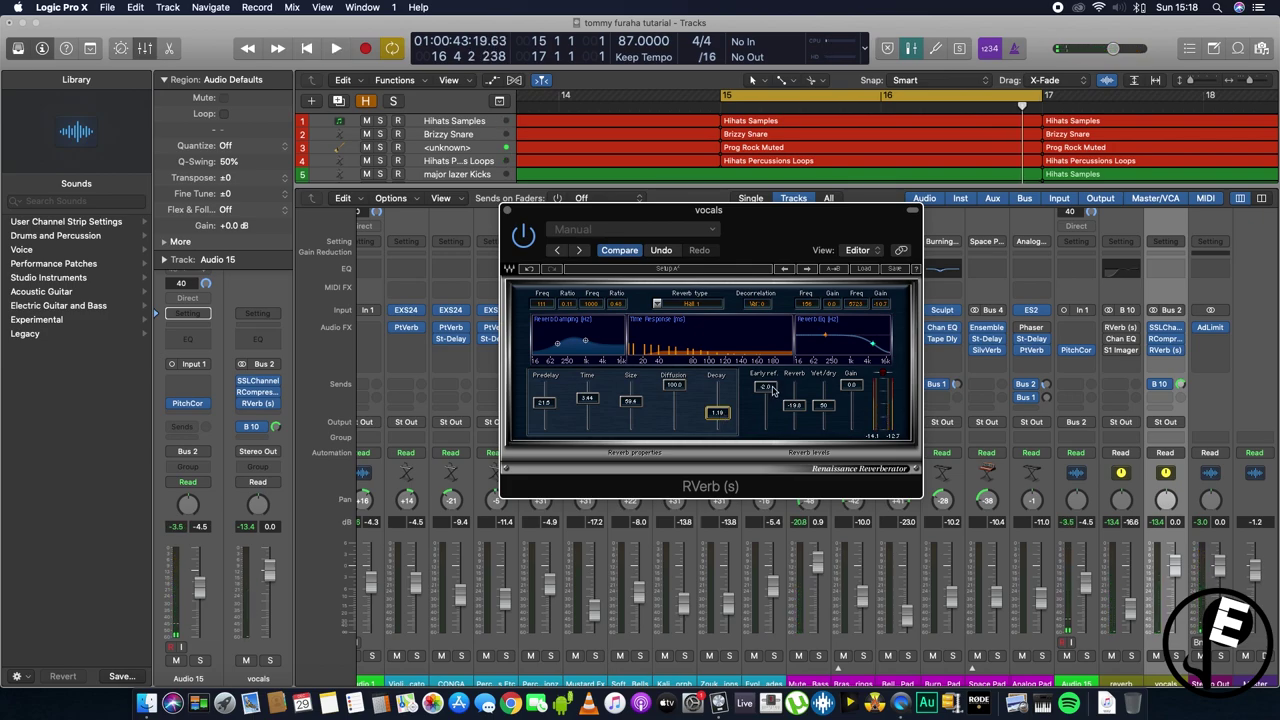
Step: Lower RVerb's early reflections to about -6.8, change the Decorrelation variation, and audition the full mix and the soloed vocals
{"action": "mouse_move", "coordinate": [766, 390]}
{"action": "left_mouse_down"}
{"action": "mouse_move", "coordinate": [766, 422]}
{"action": "mouse_move", "coordinate": [765, 388]}
{"action": "left_mouse_up"}
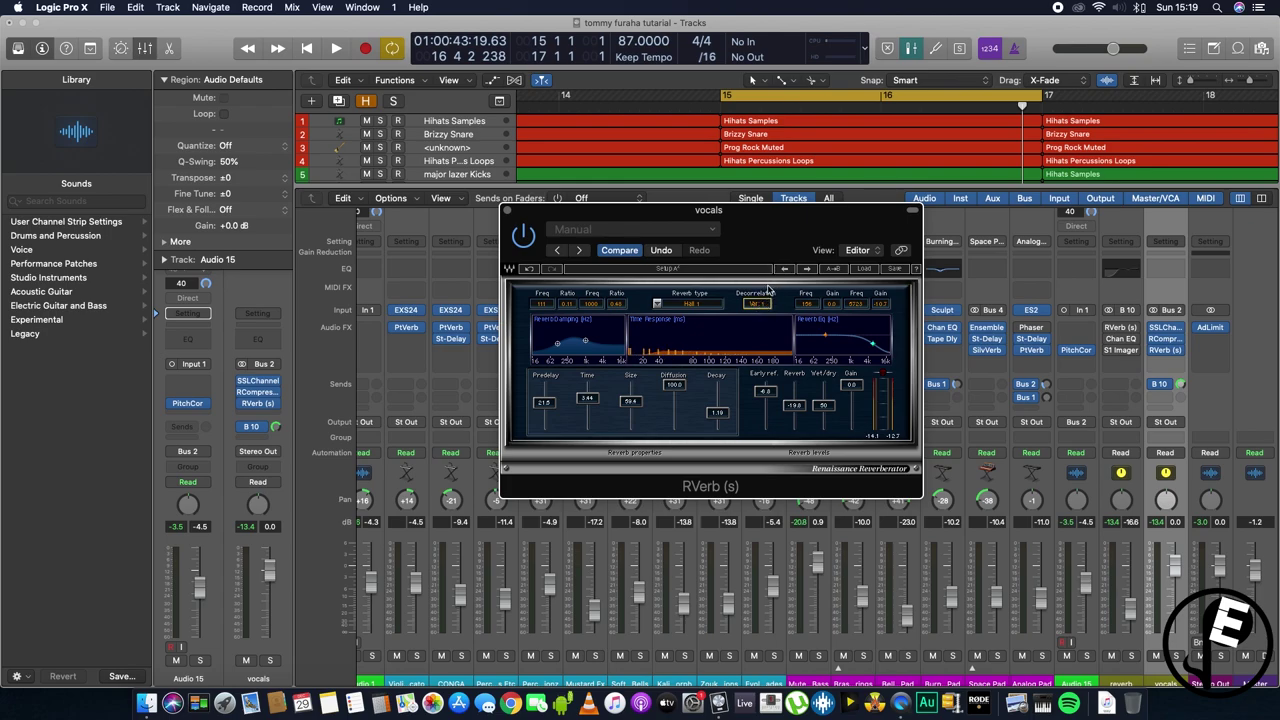
{"action": "key", "text": "space"}
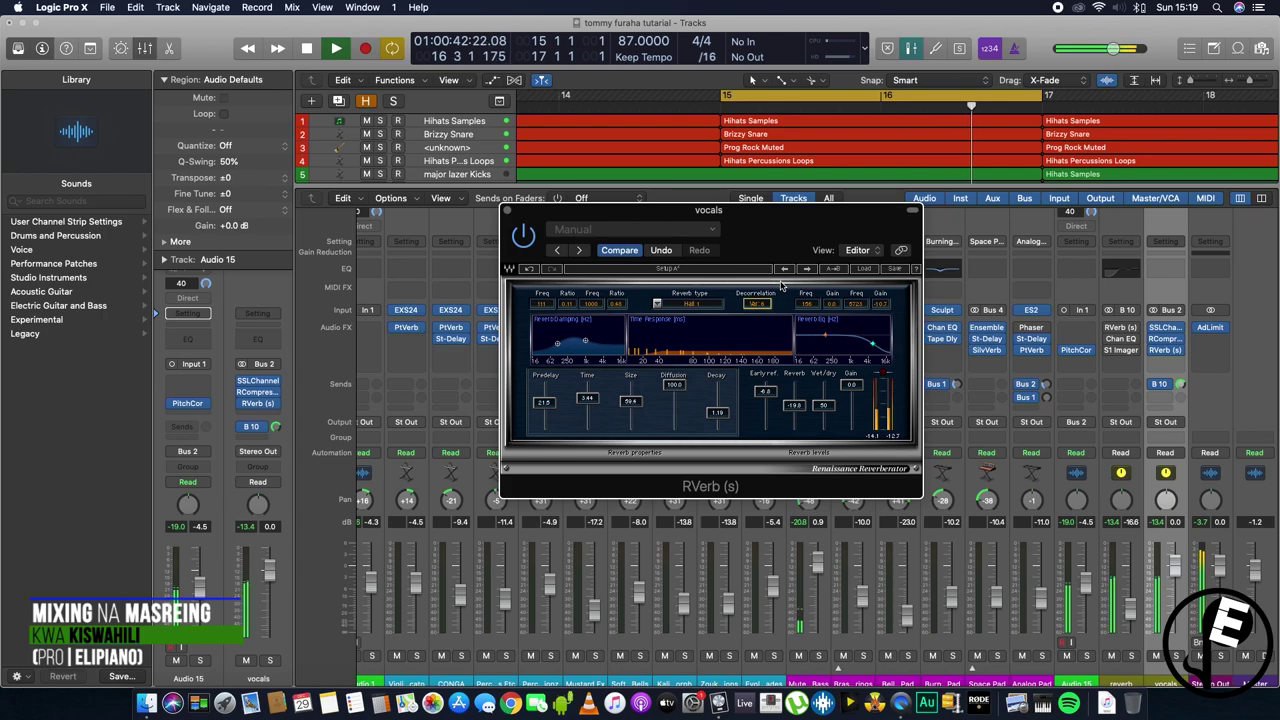
{"action": "left_click", "coordinate": [1176, 656]}
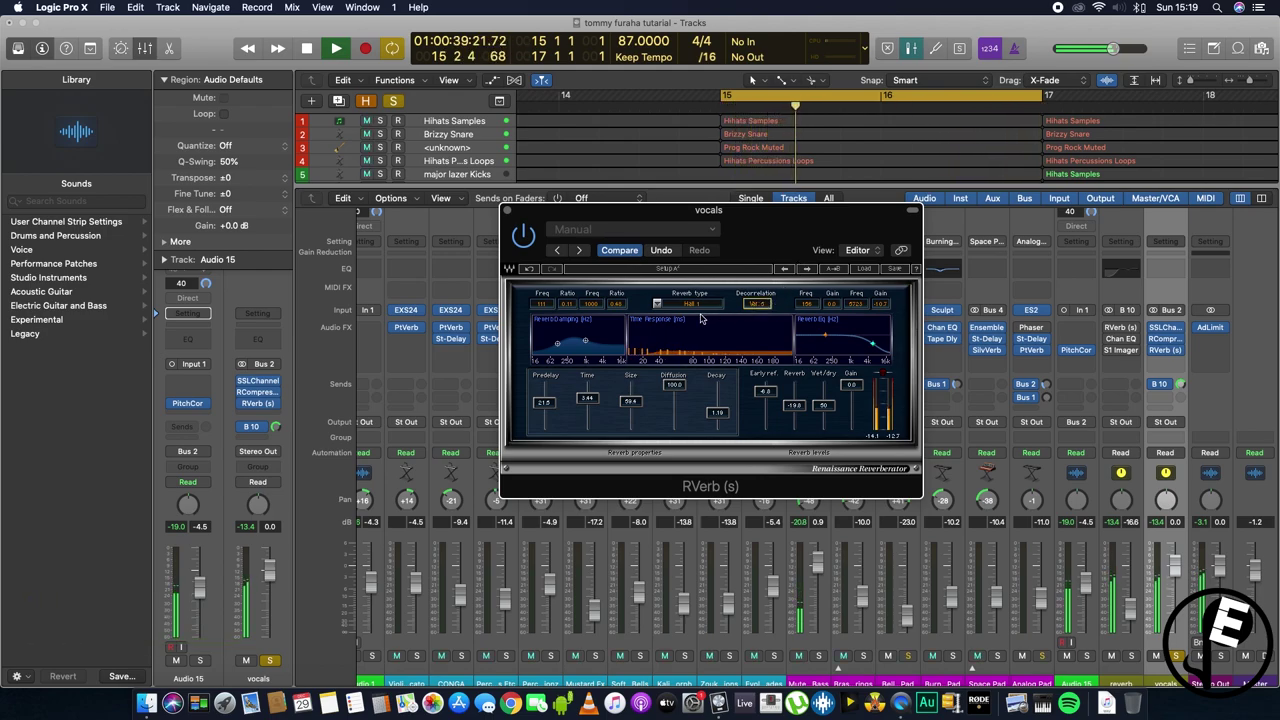
{"action": "key", "text": "space"}
Step: Keep the Hall 1 reverb type and shape the Reverb EQ, cutting lows by 14.4 at 147 Hz and boosting highs around 4541 Hz
{"action": "left_click", "coordinate": [656, 304]}
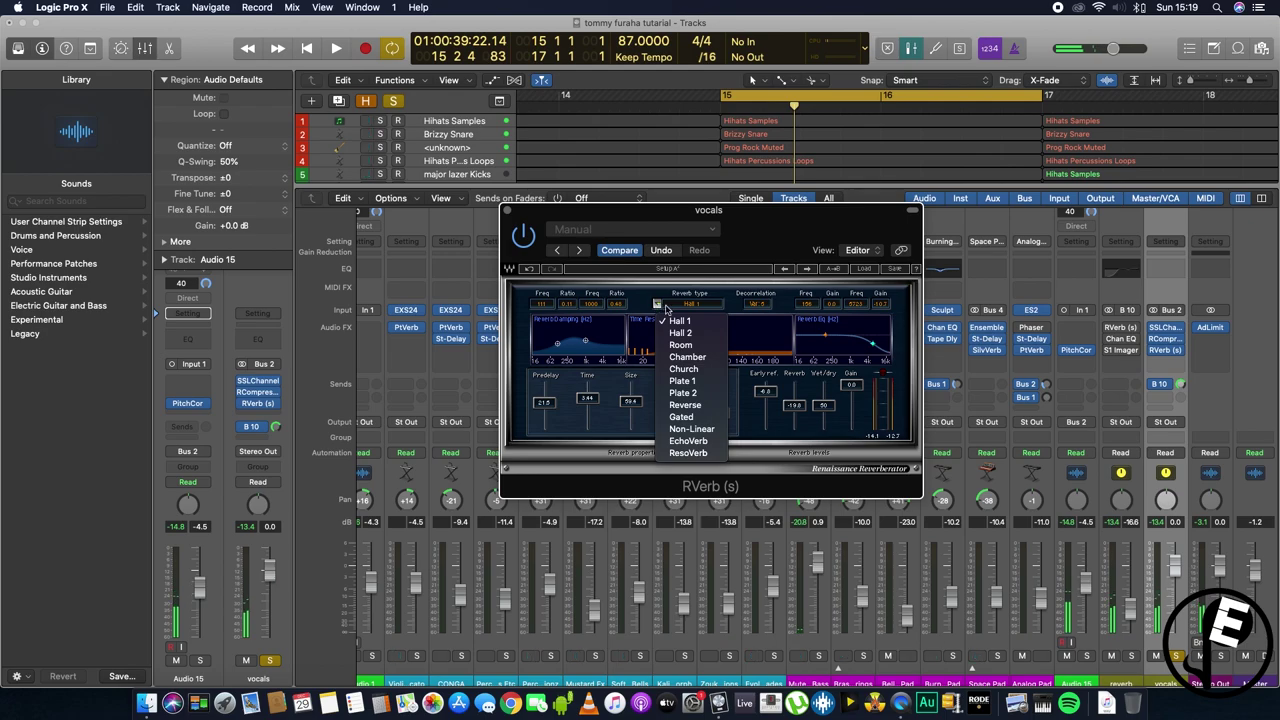
{"action": "left_click", "coordinate": [704, 322]}
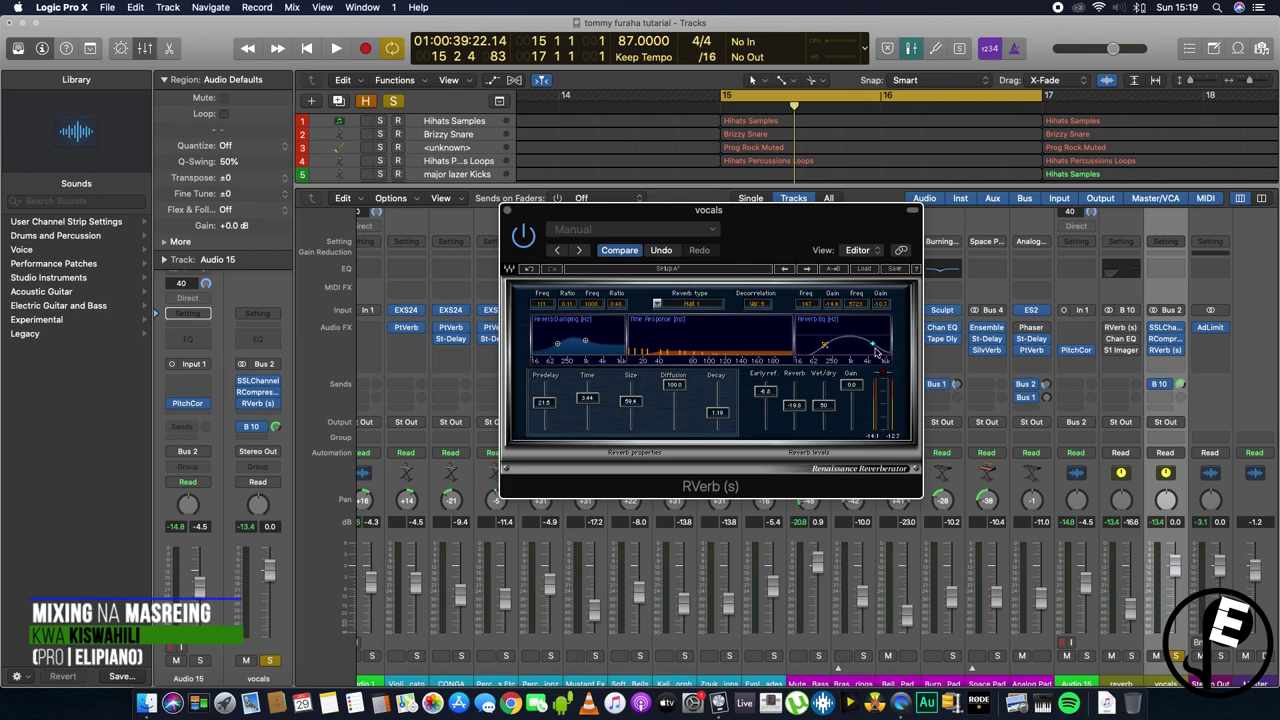
{"action": "key", "text": "space"}
{"action": "left_click_drag", "start_coordinate": [825, 343], "coordinate": [860, 330]}
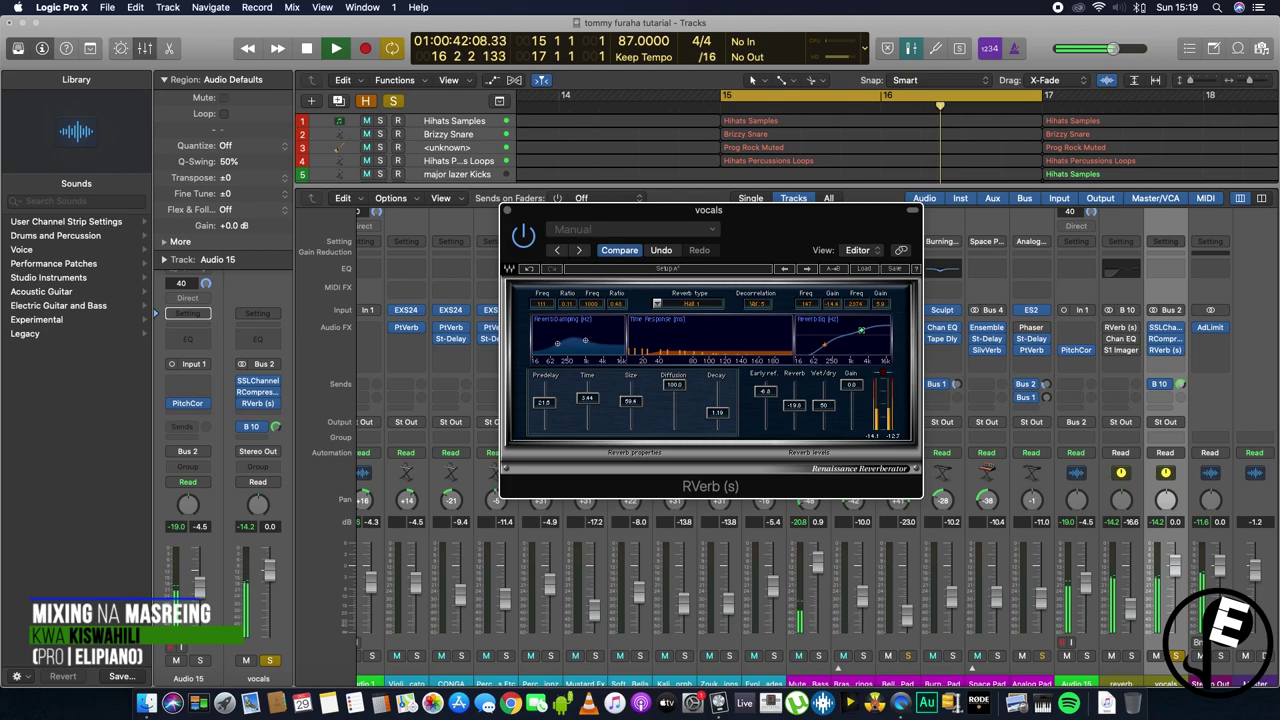
{"action": "key", "text": "space"}
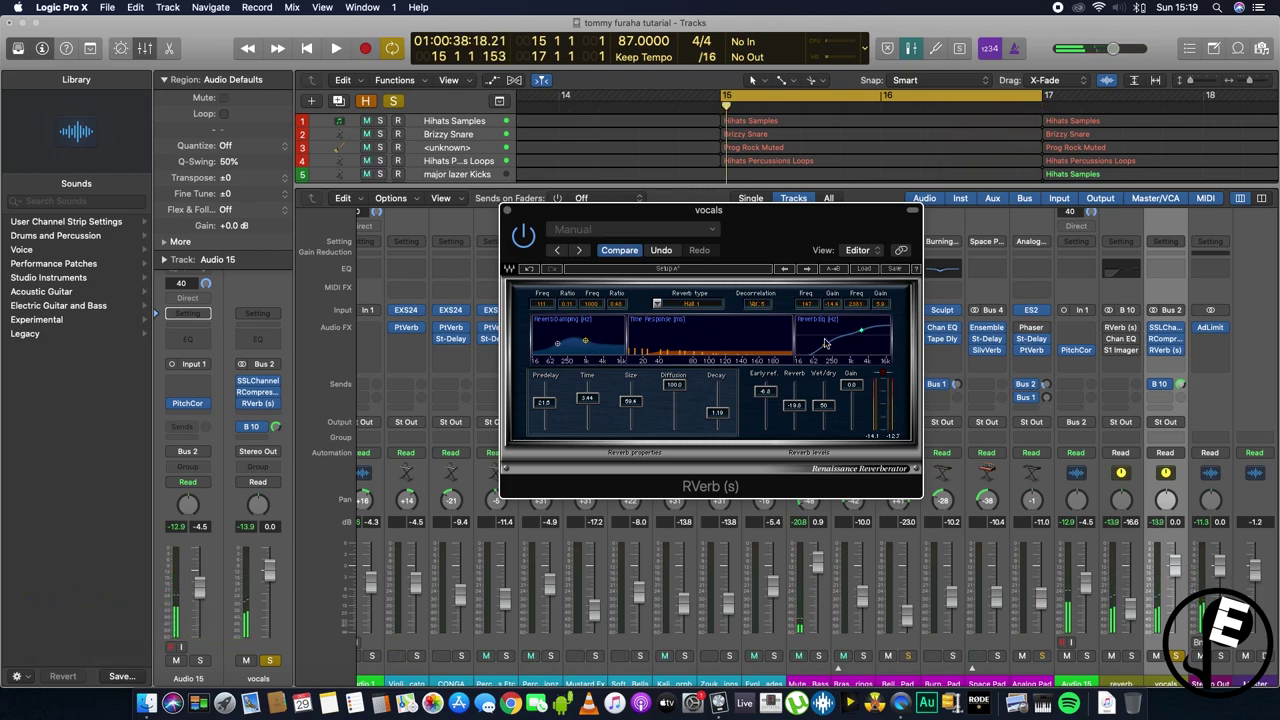
{"action": "key", "text": "space"}
{"action": "left_click_drag", "start_coordinate": [864, 332], "coordinate": [868, 335]}
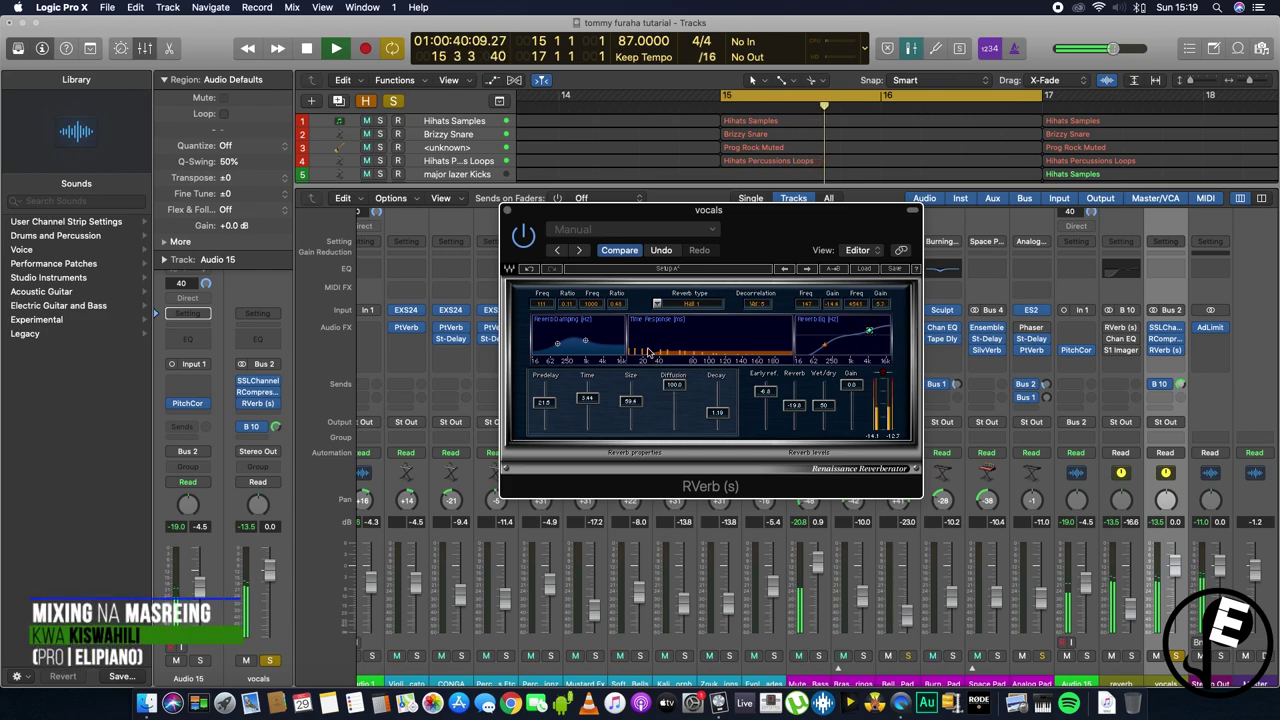
Step: Unsolo the vocals, lower RVerb's Decay to 0.87, and audition the full mix before stopping playback
{"action": "key", "text": "super+a"}
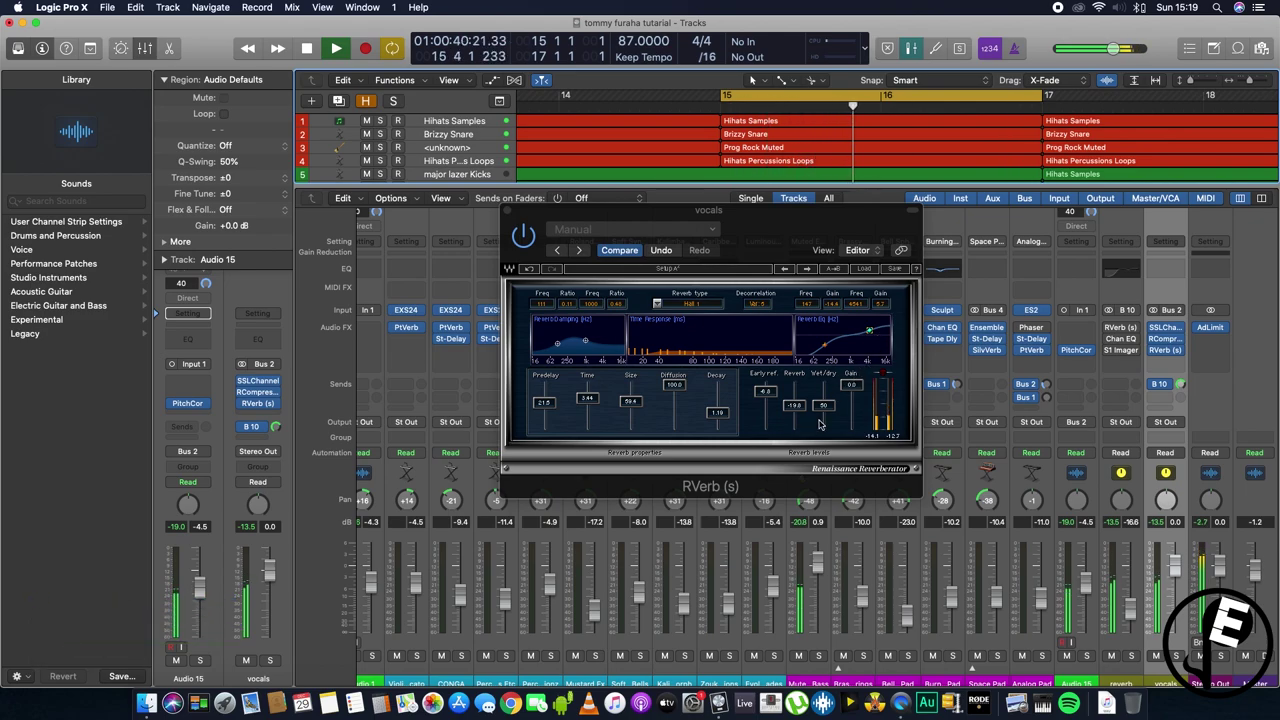
{"action": "left_click_drag", "start_coordinate": [717, 412], "coordinate": [717, 417]}
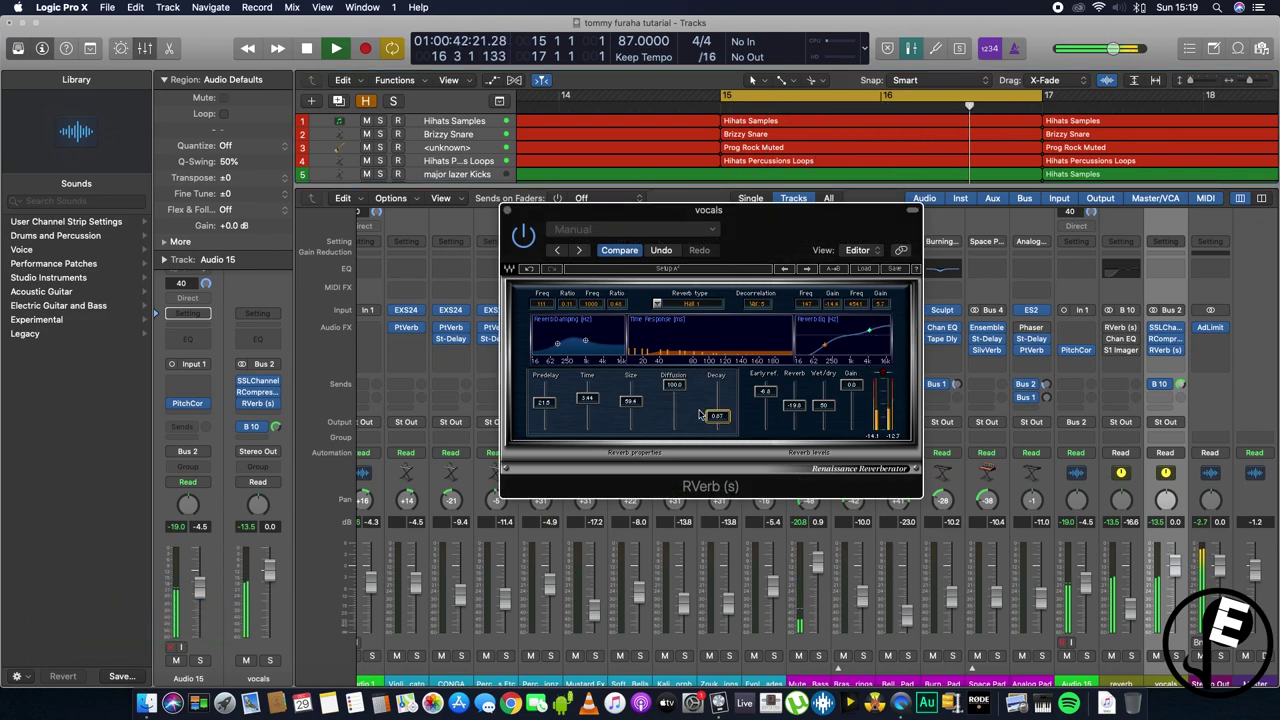
{"action": "left_click", "coordinate": [588, 400]}
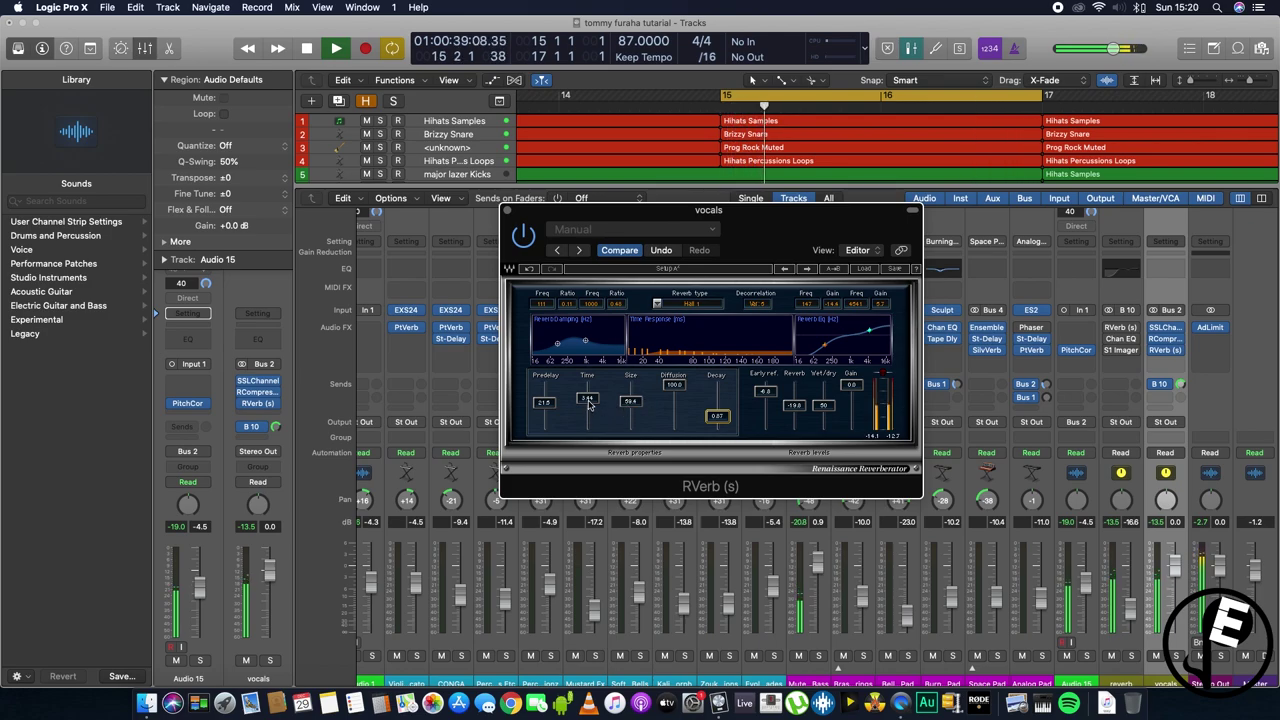
{"action": "left_click", "coordinate": [589, 401]}
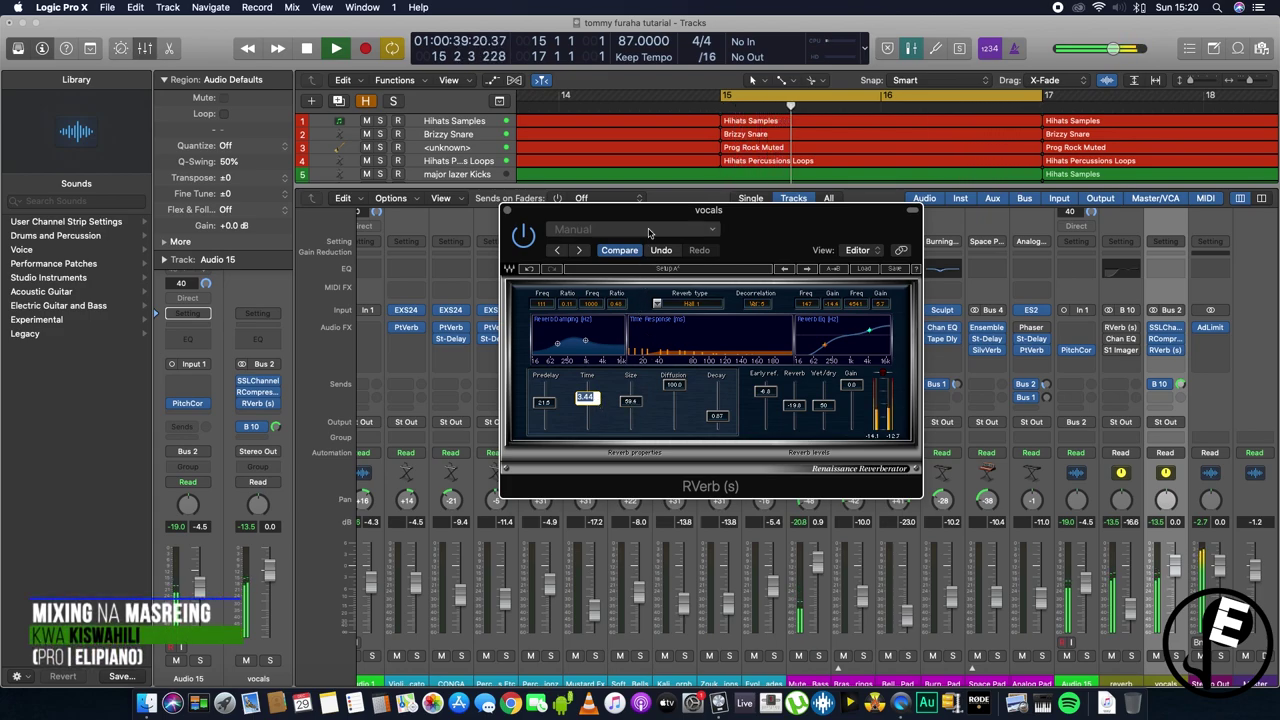
{"action": "key", "text": "Return"}
{"action": "key", "text": "space"}
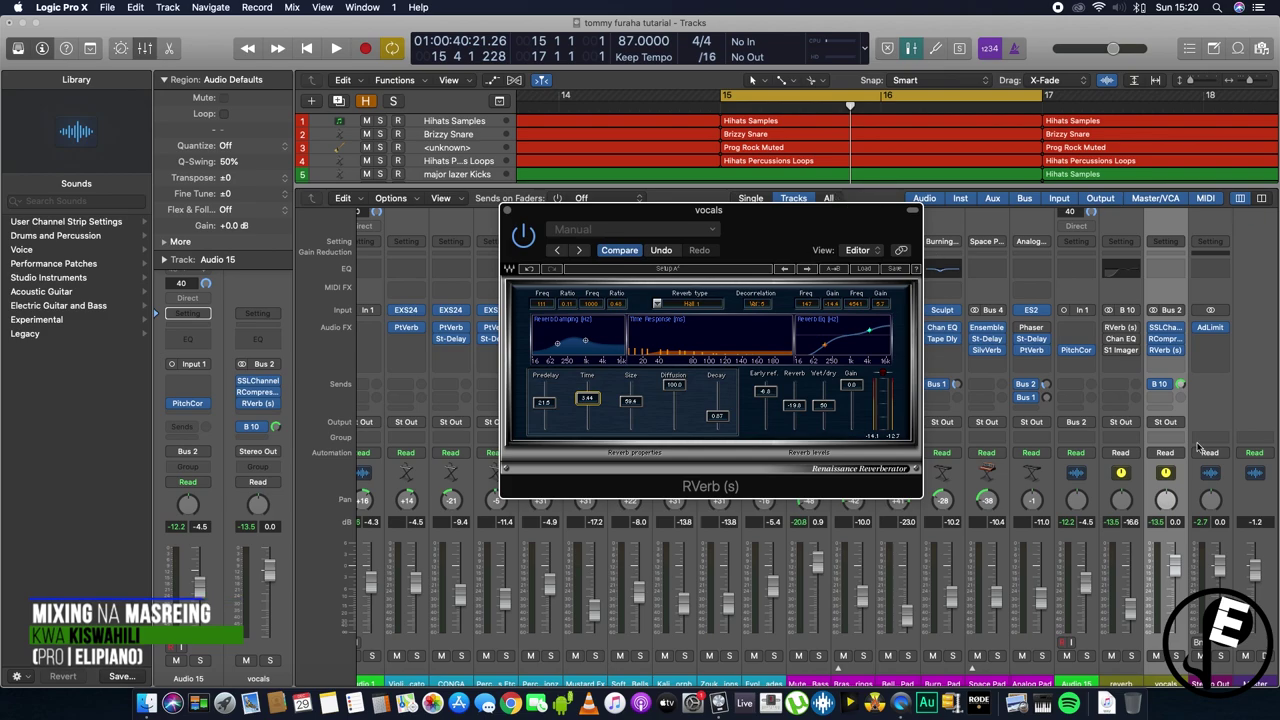
Step: Remove the RVerb insert and the Bus 10 send from the vocals channel
{"action": "left_click", "coordinate": [1182, 352]}
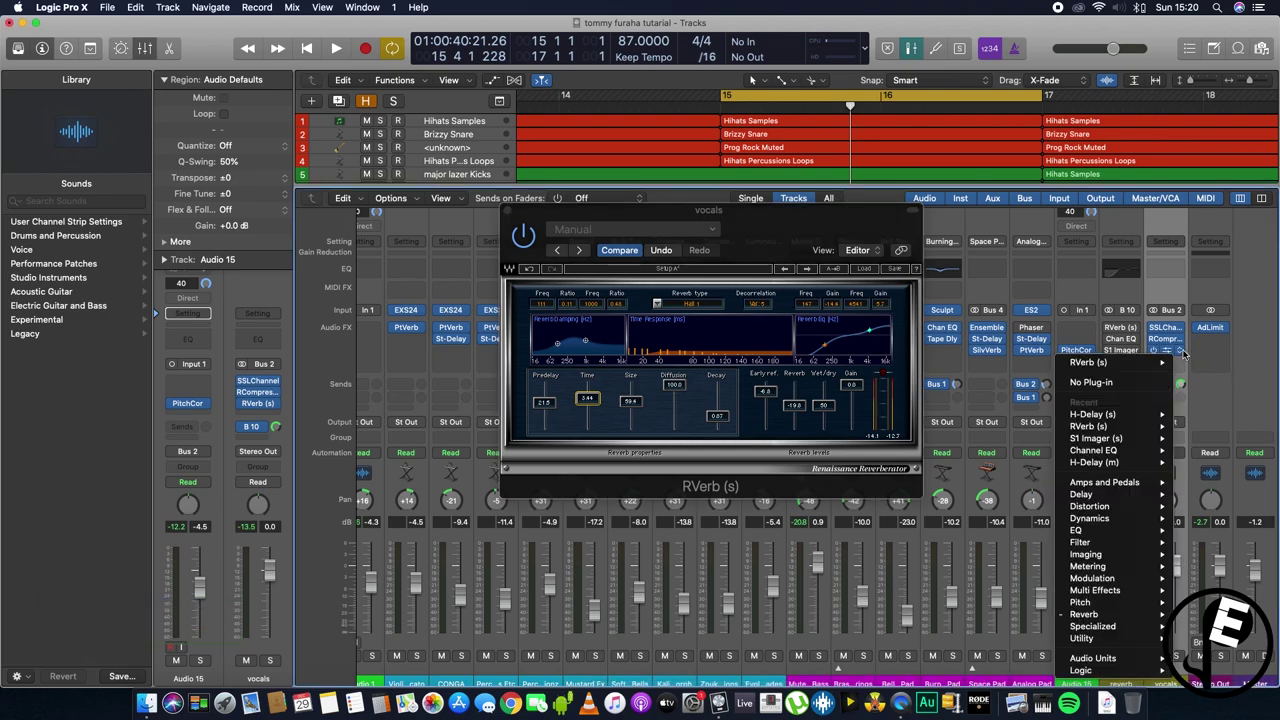
{"action": "left_click", "coordinate": [1107, 383]}
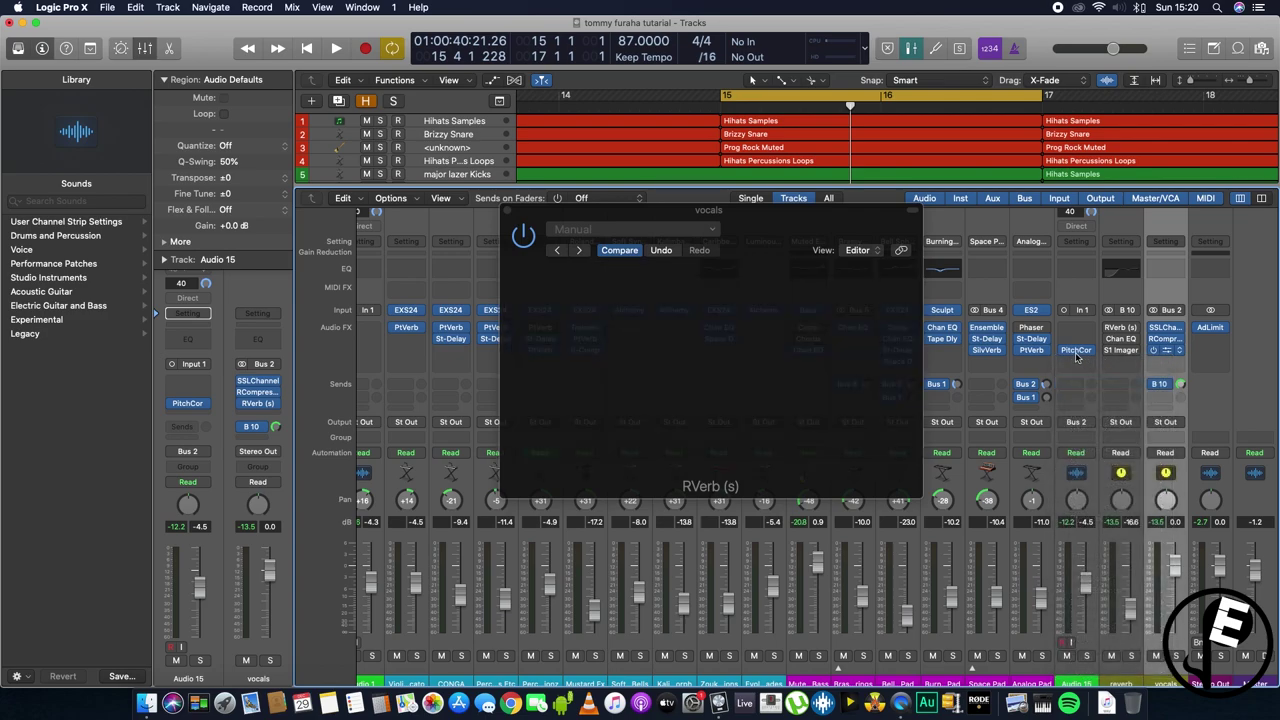
{"action": "left_click", "coordinate": [1165, 385]}
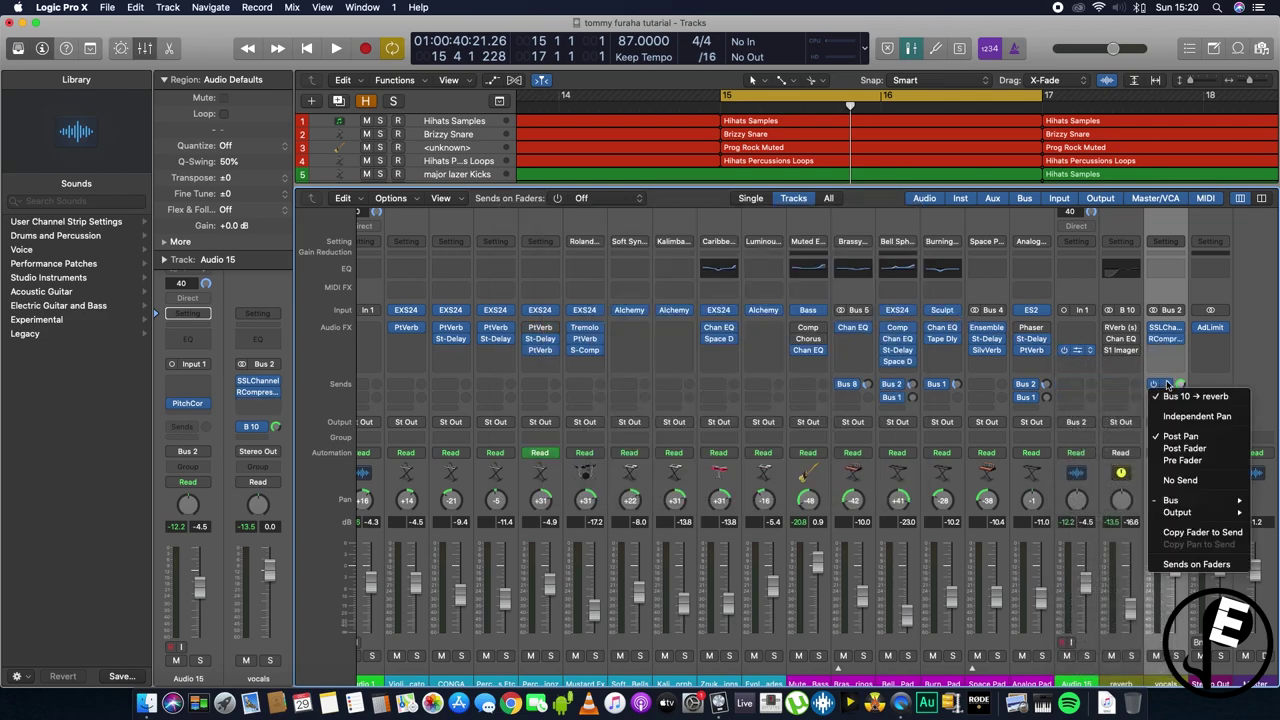
{"action": "left_click", "coordinate": [1179, 481]}
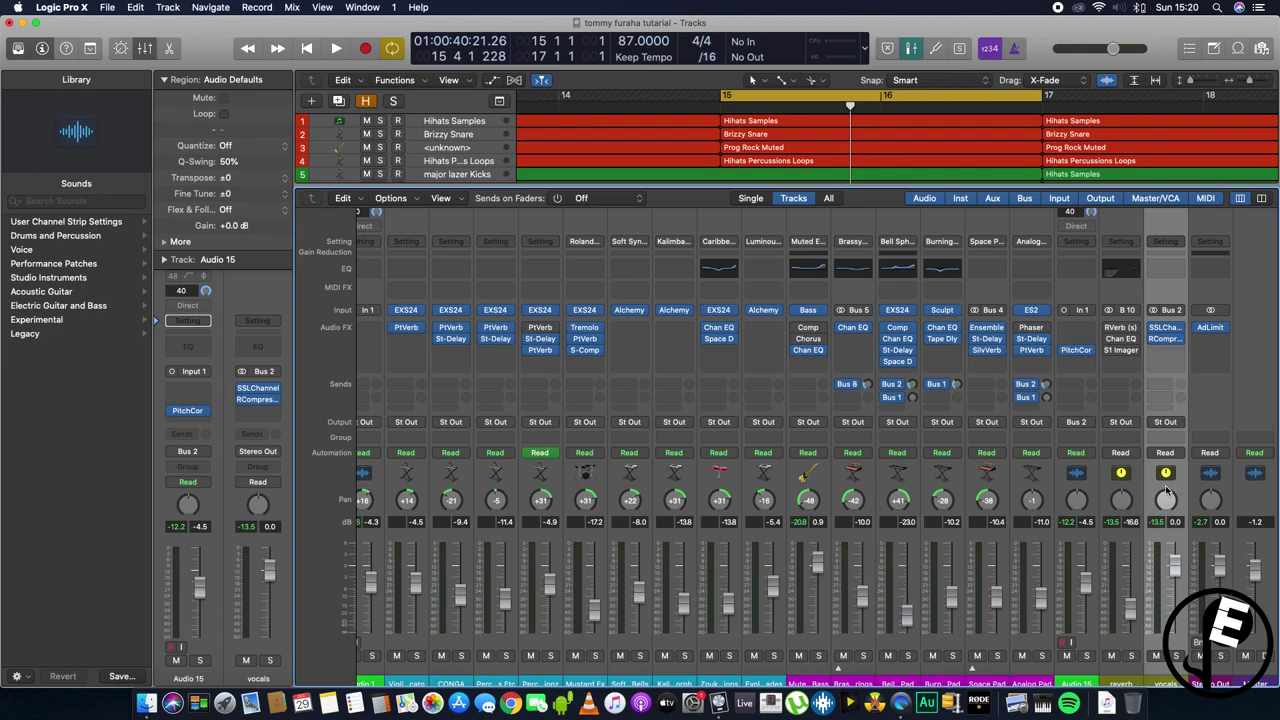
Step: Reset the reverb channel's volume fader to 0.0 dB
{"action": "left_click", "coordinate": [1133, 644]}
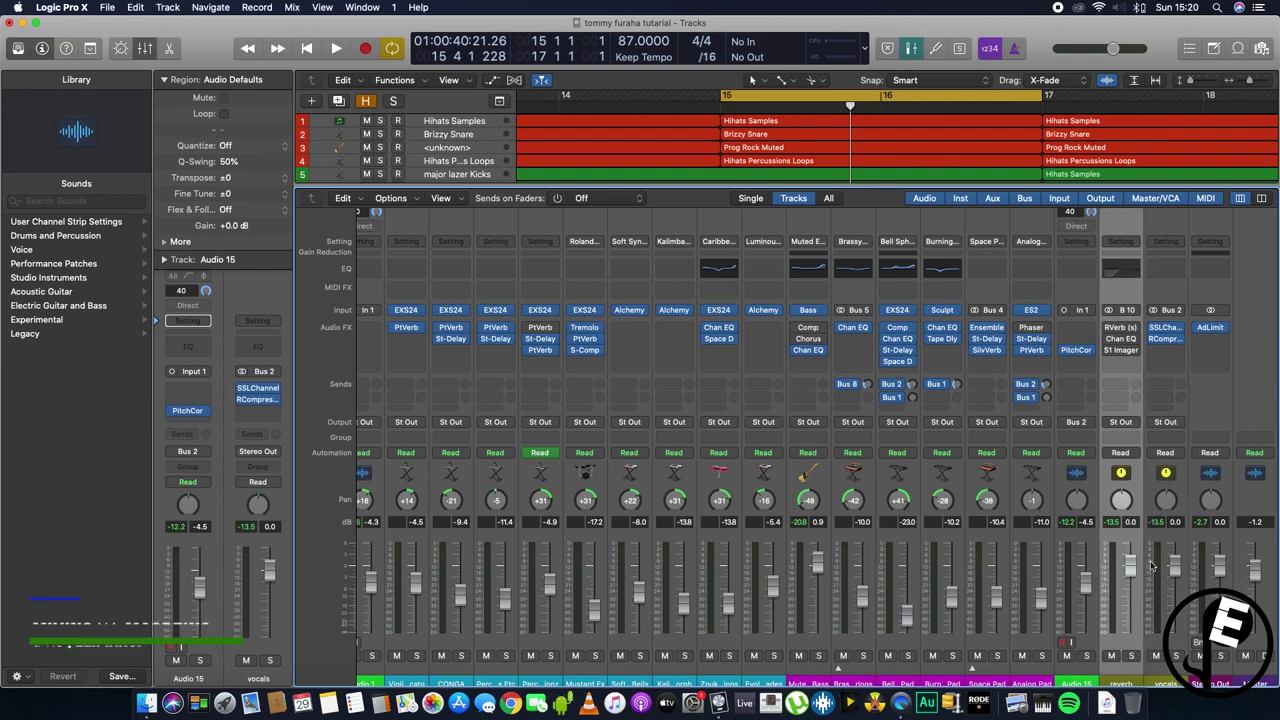
{"action": "left_click", "coordinate": [1180, 640]}
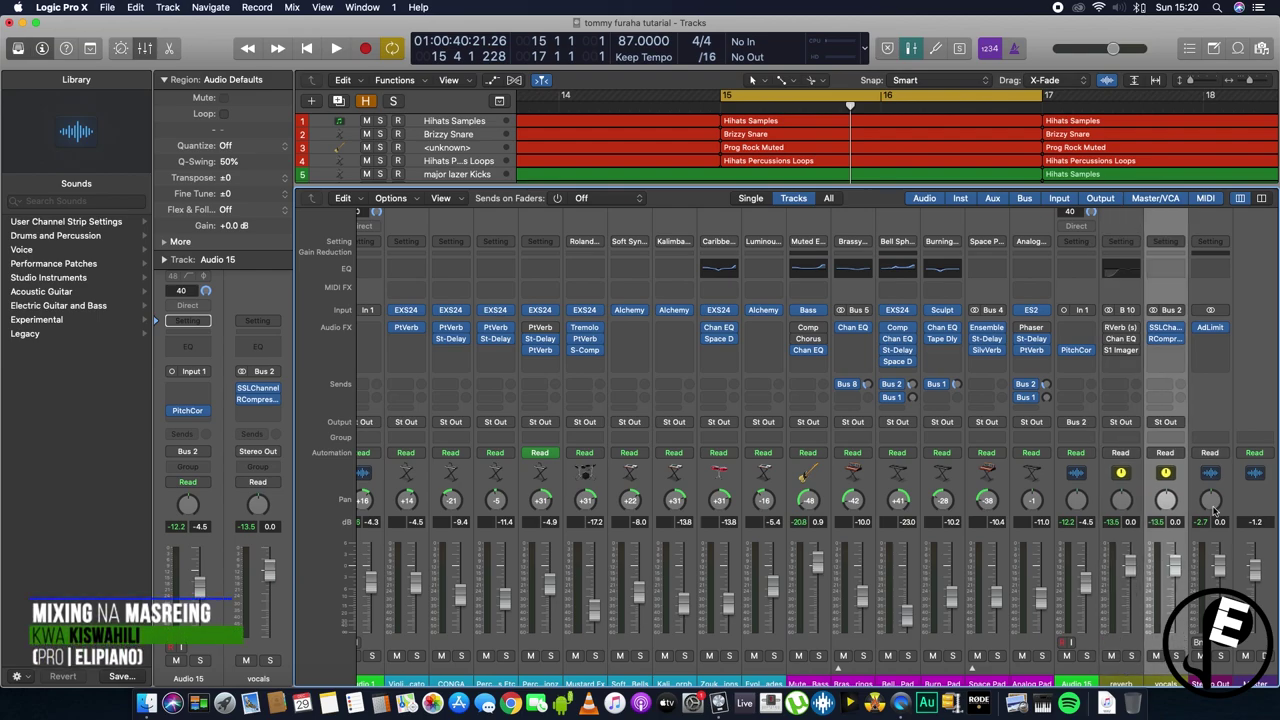
{"action": "left_click", "coordinate": [1170, 388]}
{"action": "left_click", "coordinate": [1126, 650]}
{"action": "left_click", "coordinate": [1132, 647]}
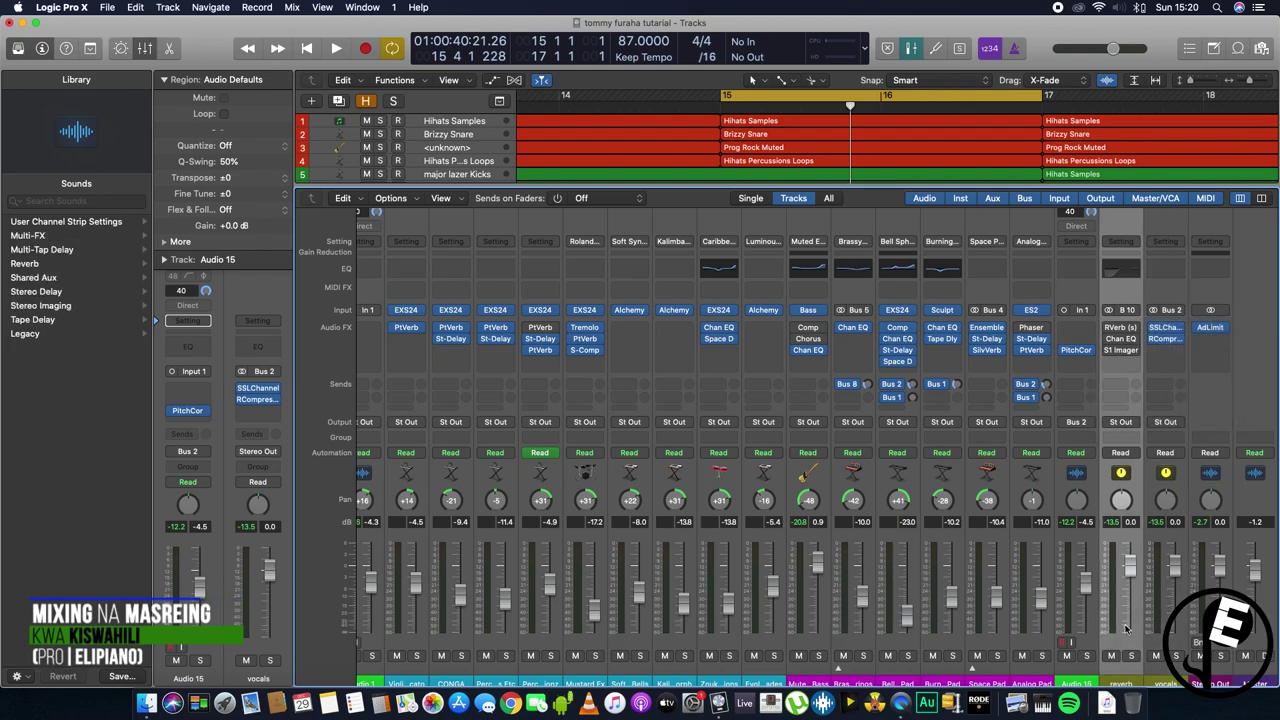
{"action": "scroll", "coordinate": [1126, 628], "scroll_direction": "down", "scroll_amount": 1}
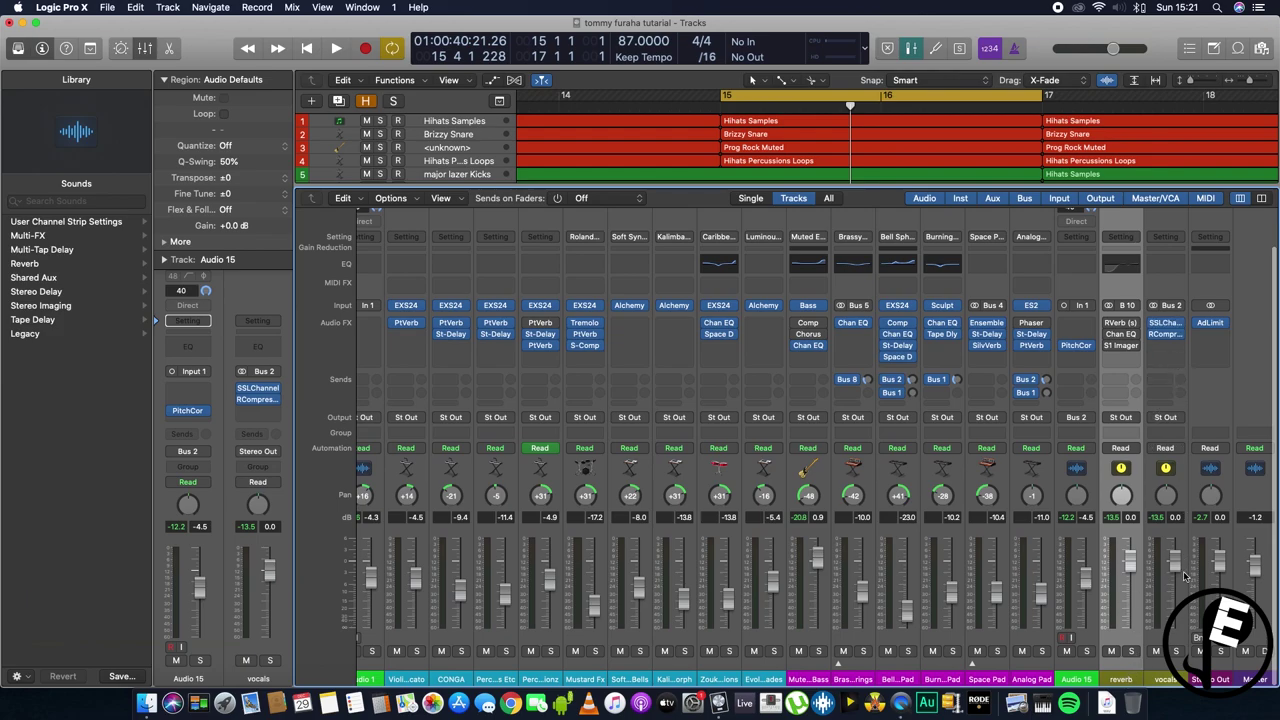
Step: Add a send from the vocals channel to Bus 10 → reverb and raise its send level
{"action": "left_click", "coordinate": [1183, 580]}
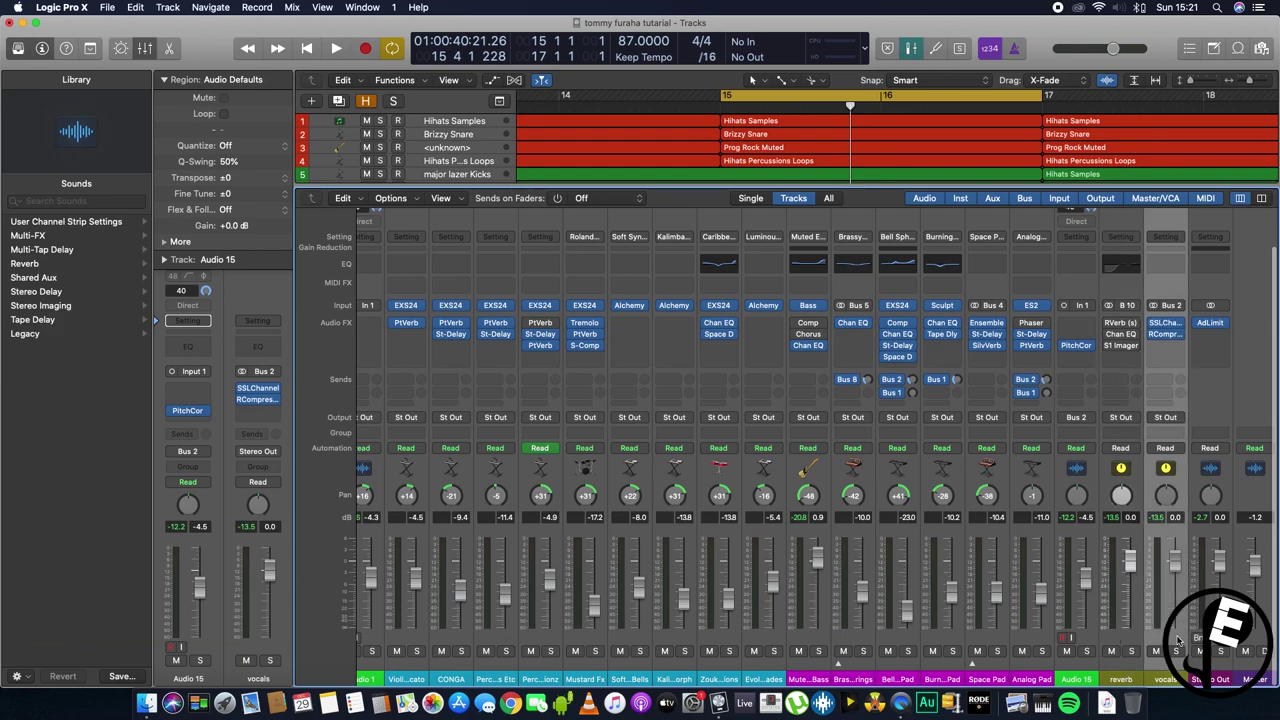
{"action": "left_click", "coordinate": [1168, 383]}
{"action": "mouse_move", "coordinate": [1172, 406]}
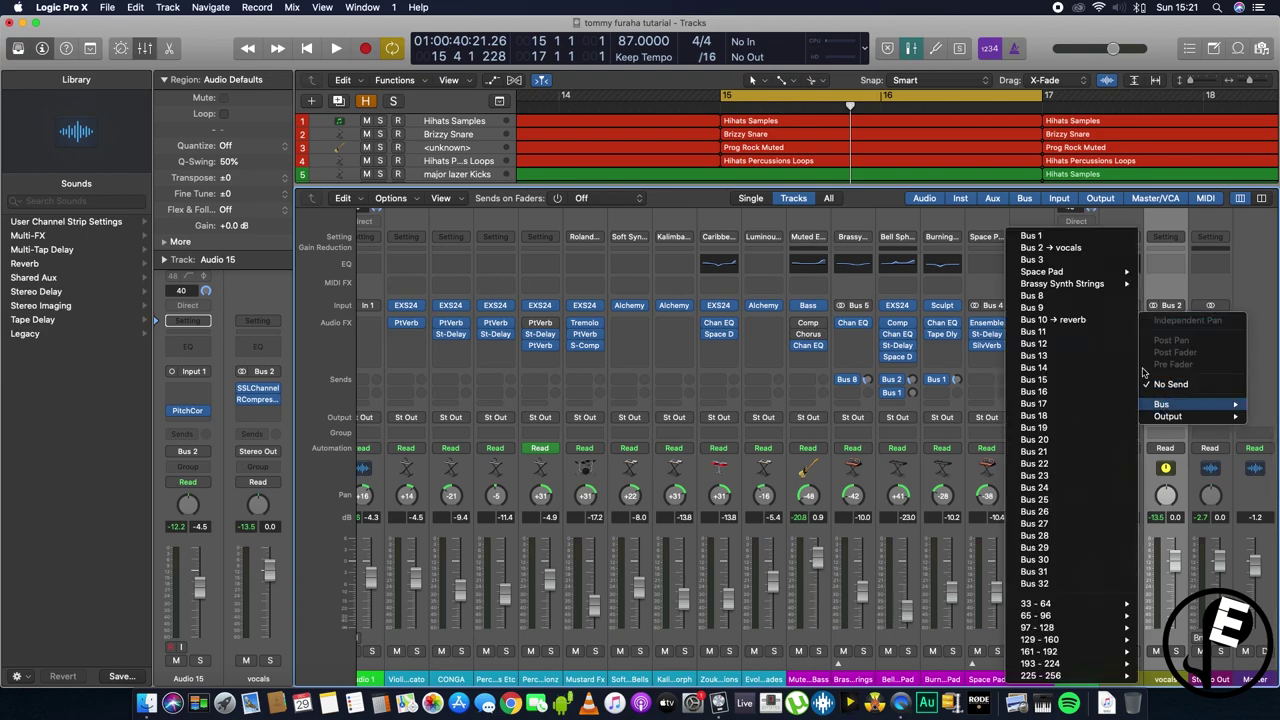
{"action": "left_click", "coordinate": [1040, 320]}
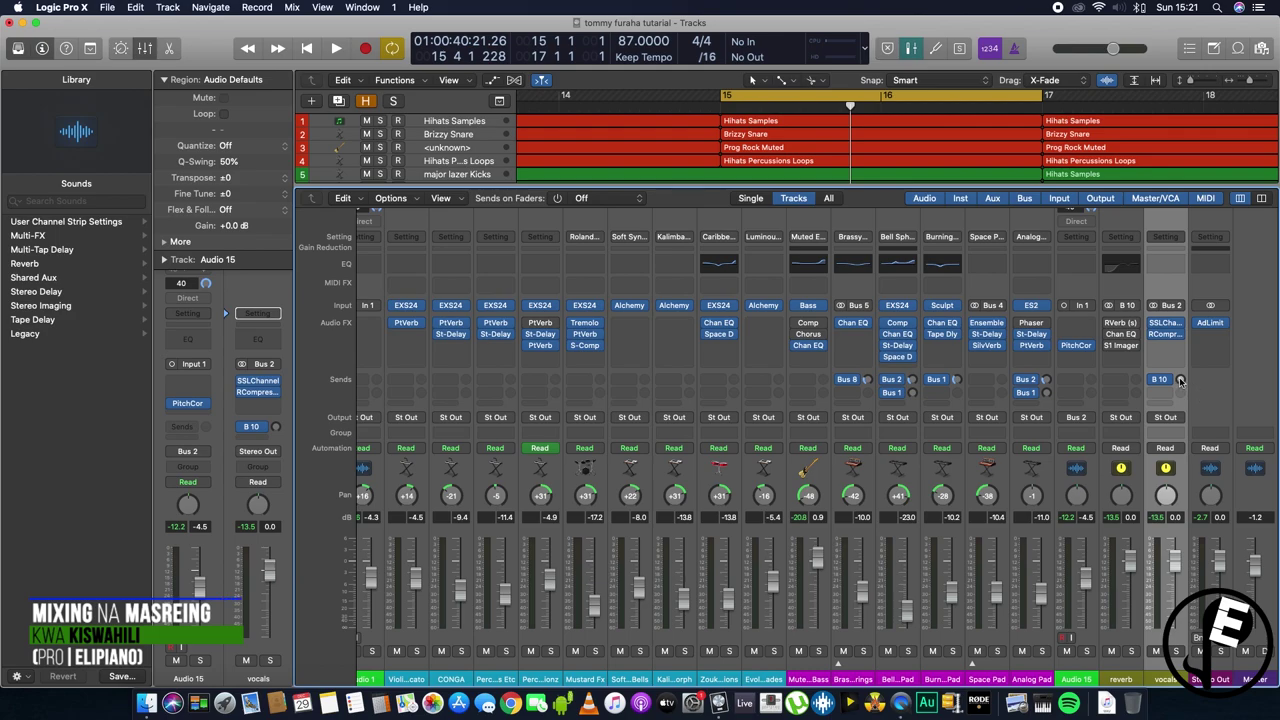
Step: Reload RVerb (s) on the reverb channel, place its window clear of that channel, and audition the vocals through the send
{"action": "left_click", "coordinate": [1133, 637]}
{"action": "left_click", "coordinate": [1136, 326]}
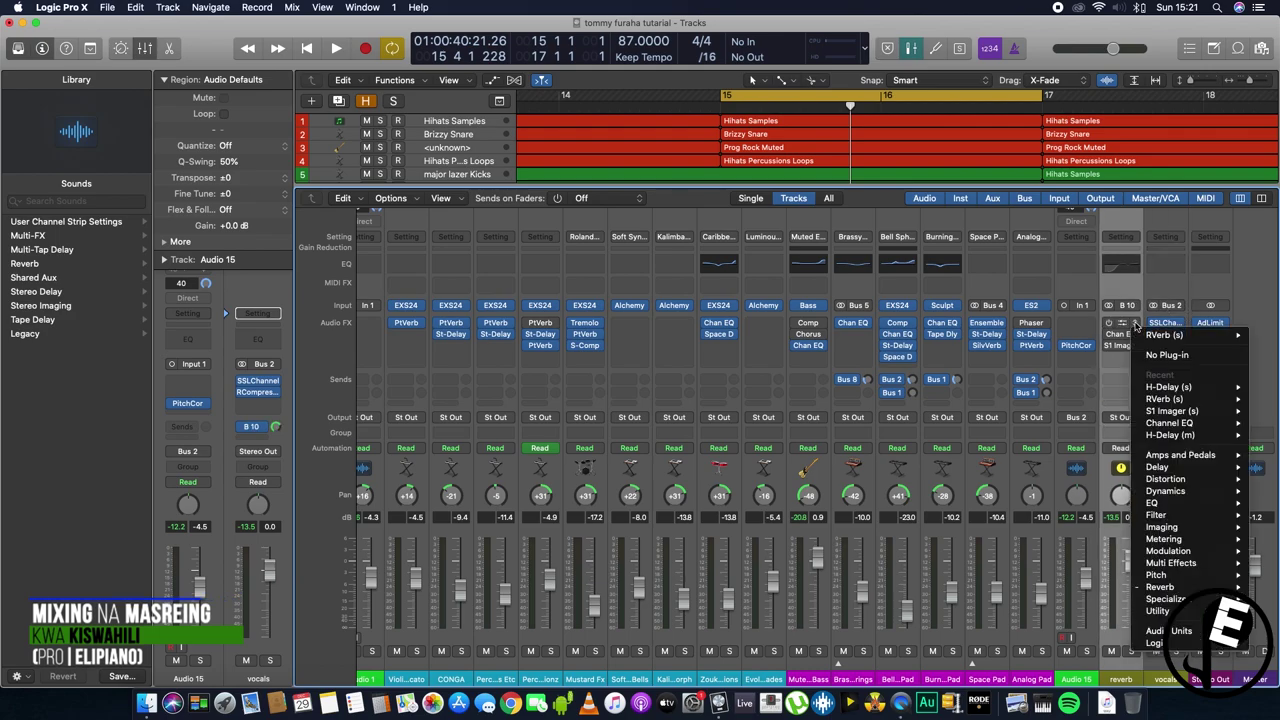
{"action": "mouse_move", "coordinate": [1183, 399]}
{"action": "left_click", "coordinate": [1112, 399]}
{"action": "left_click_drag", "start_coordinate": [263, 47], "coordinate": [600, 242]}
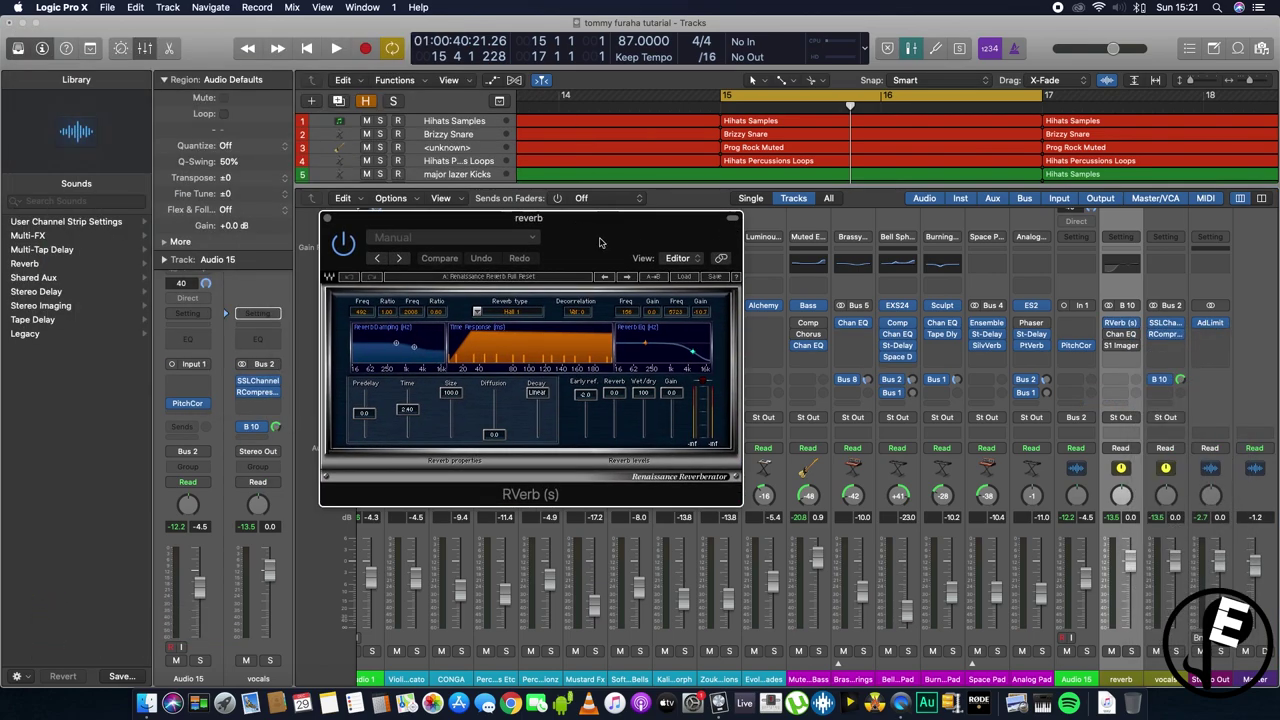
{"action": "key", "text": "space"}
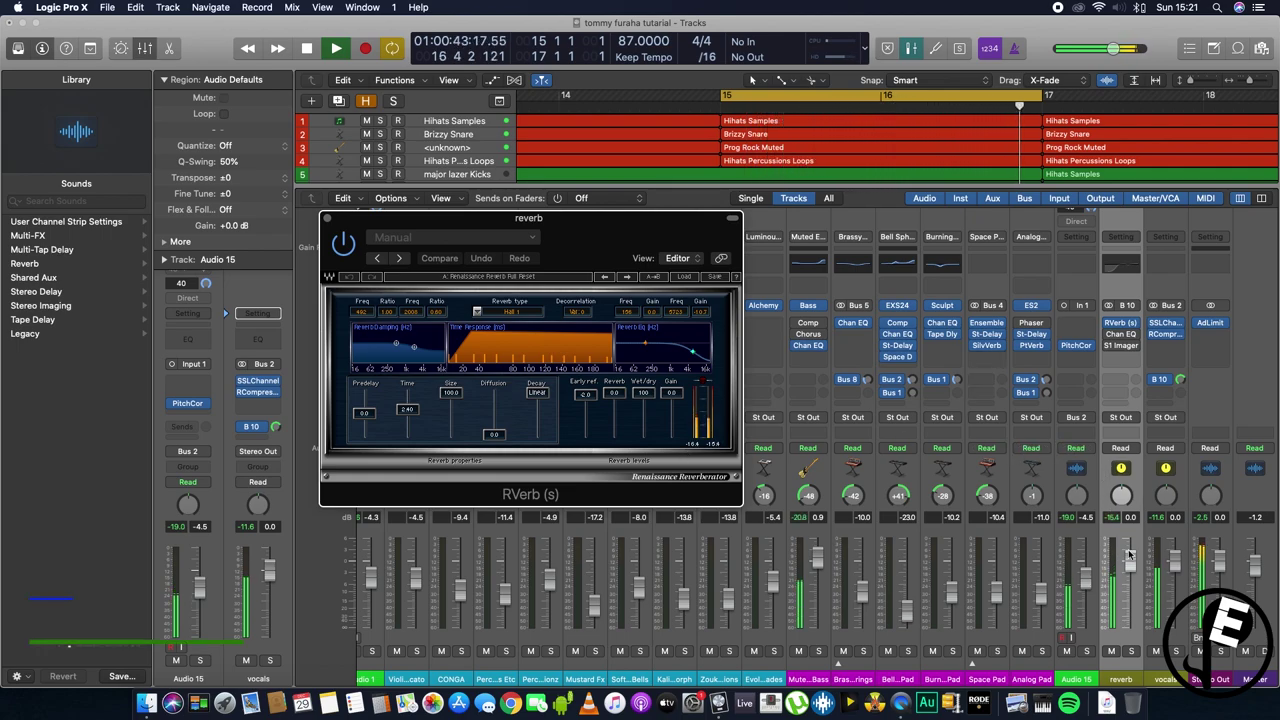
{"action": "key", "text": "space"}
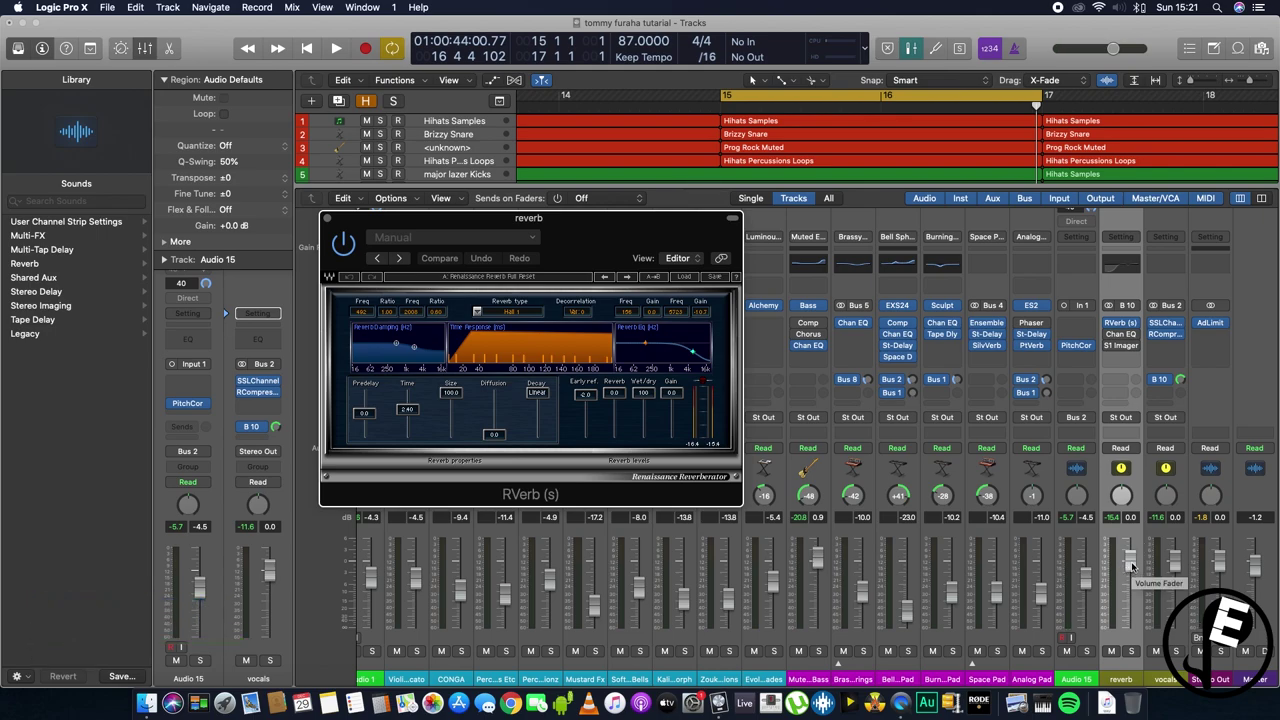
Step: Lower the reverb channel's volume fader to -14.4 dB while auditioning the mix
{"action": "left_click_drag", "start_coordinate": [1131, 566], "coordinate": [1131, 634]}
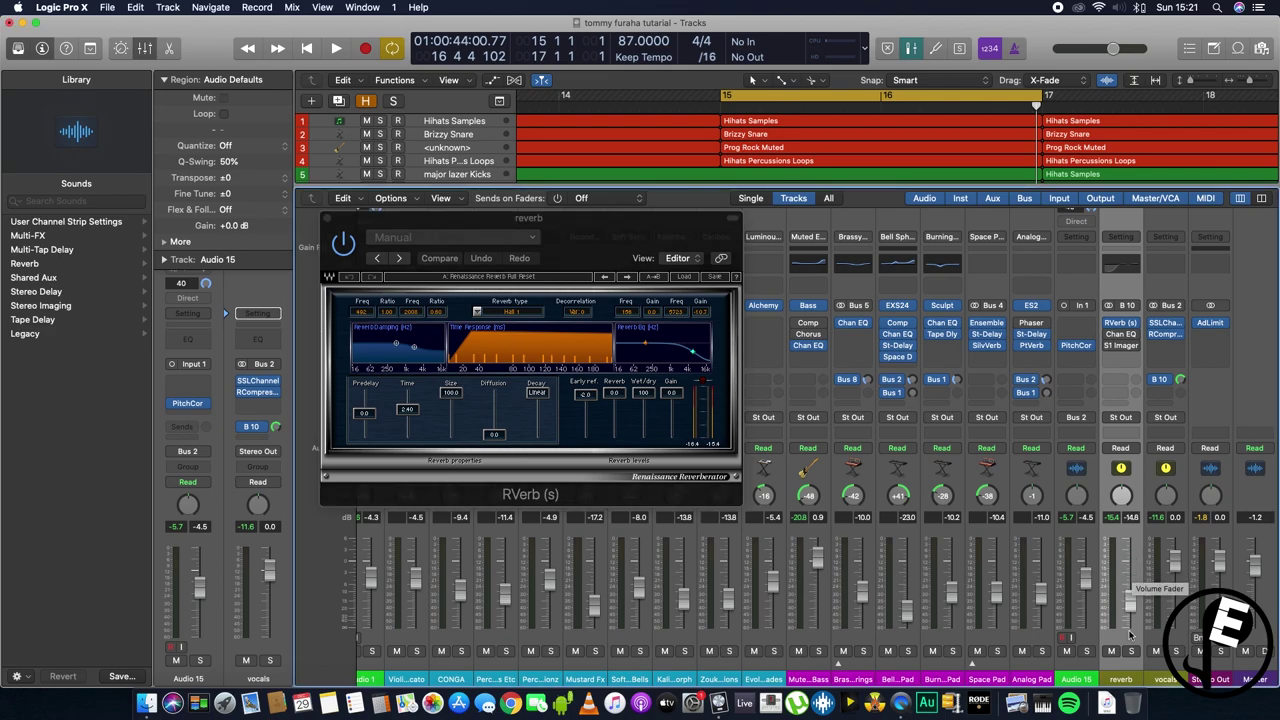
{"action": "key", "text": "space"}
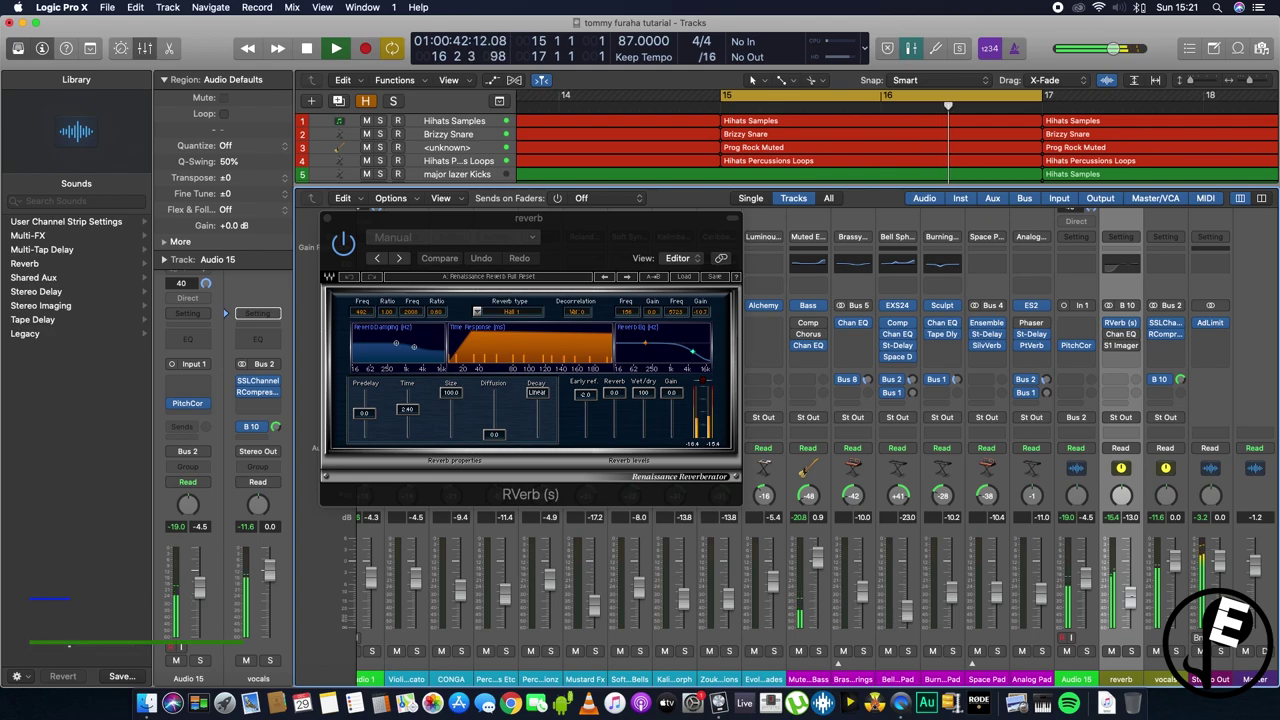
{"action": "key", "text": "space"}
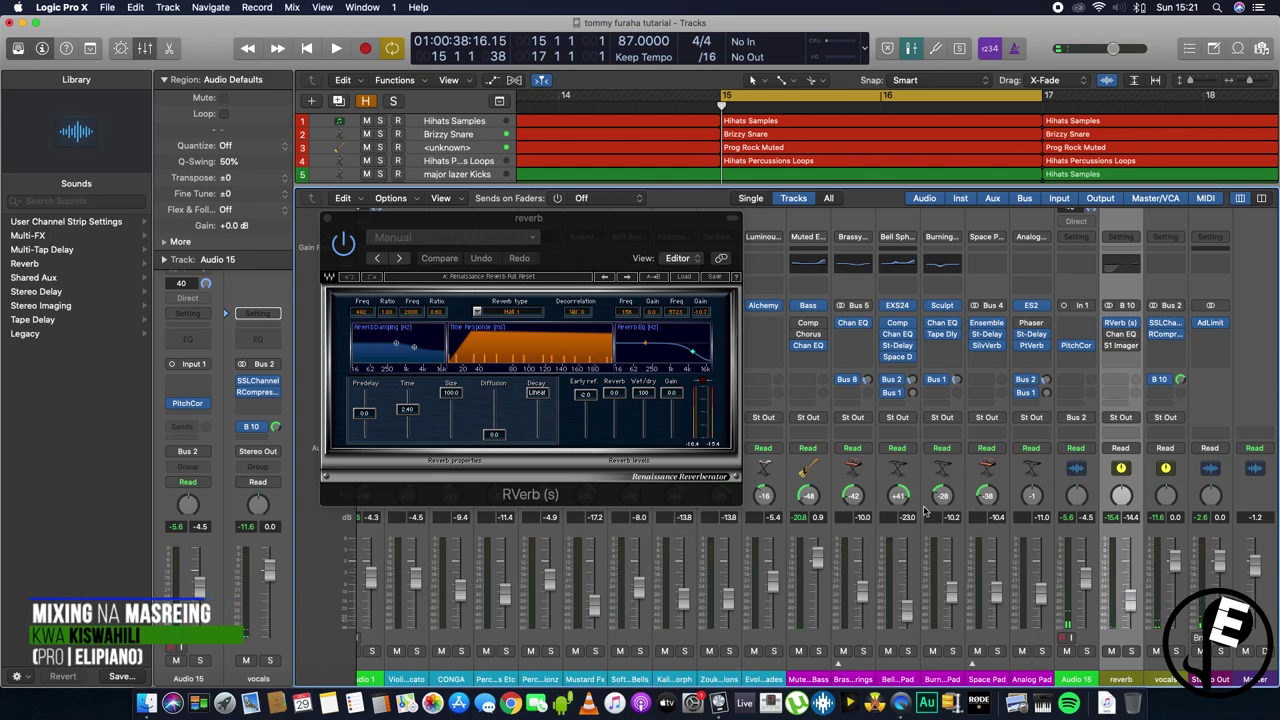
Step: Set the Predelay of the reverb channel's RVerb to 21.5 and audition the mix
{"action": "left_click", "coordinate": [364, 413]}
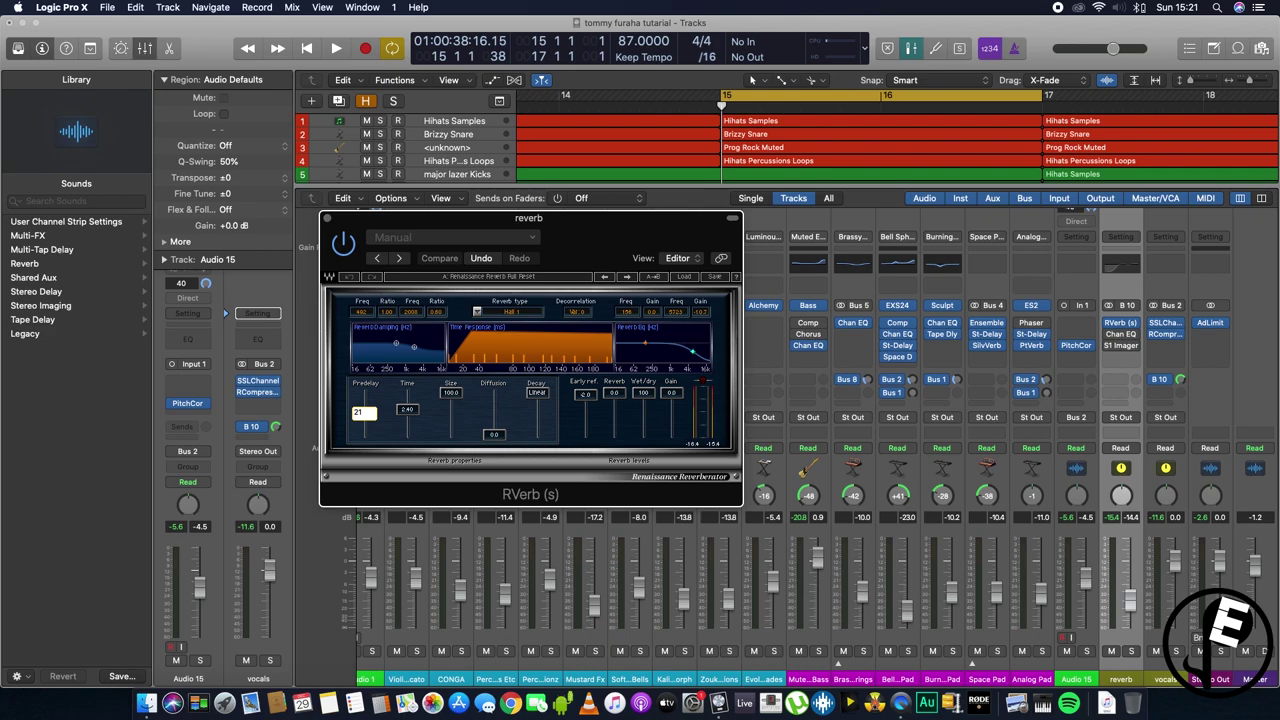
{"action": "type", "text": "21.5"}
{"action": "key", "text": "Return"}
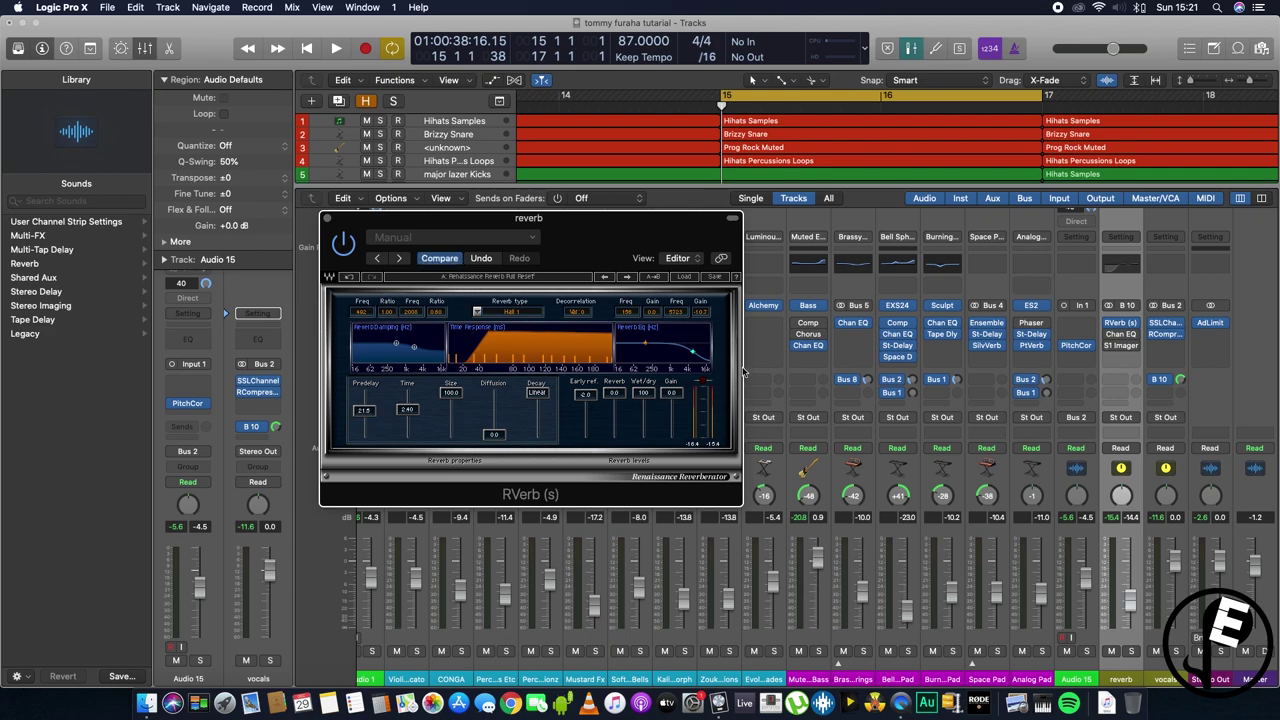
{"action": "key", "text": "space"}
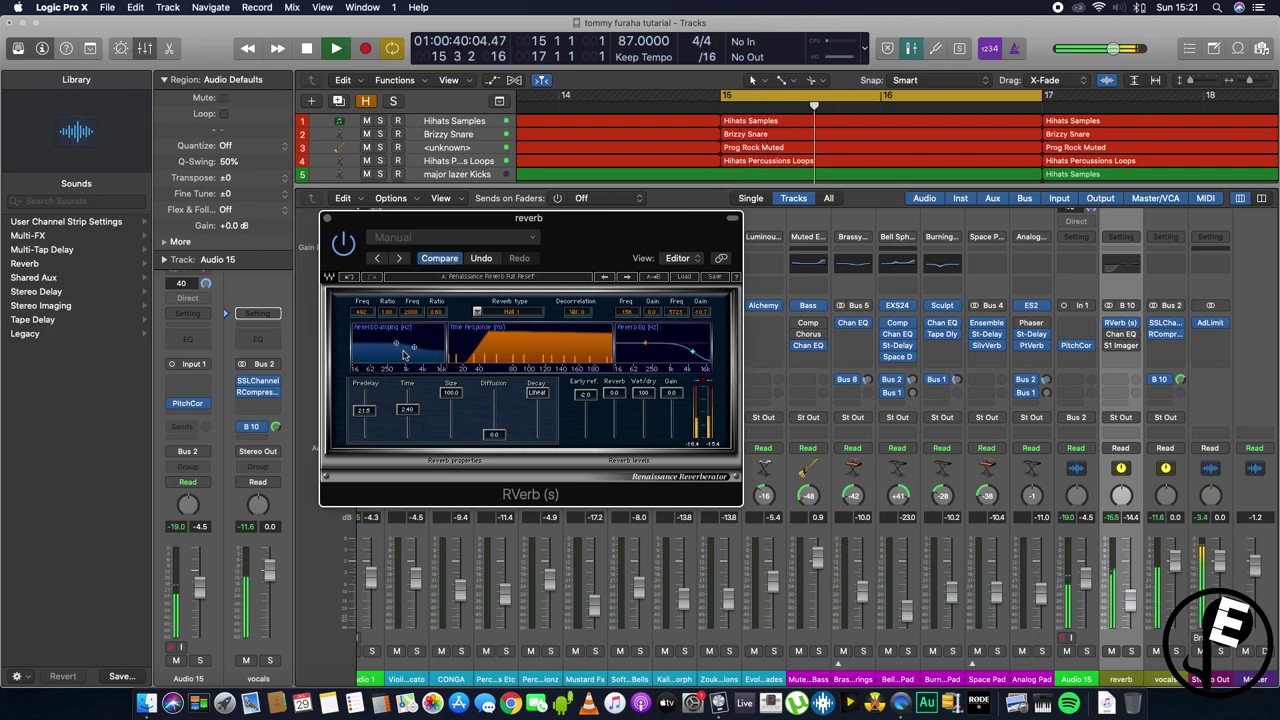
{"action": "key", "text": "space"}
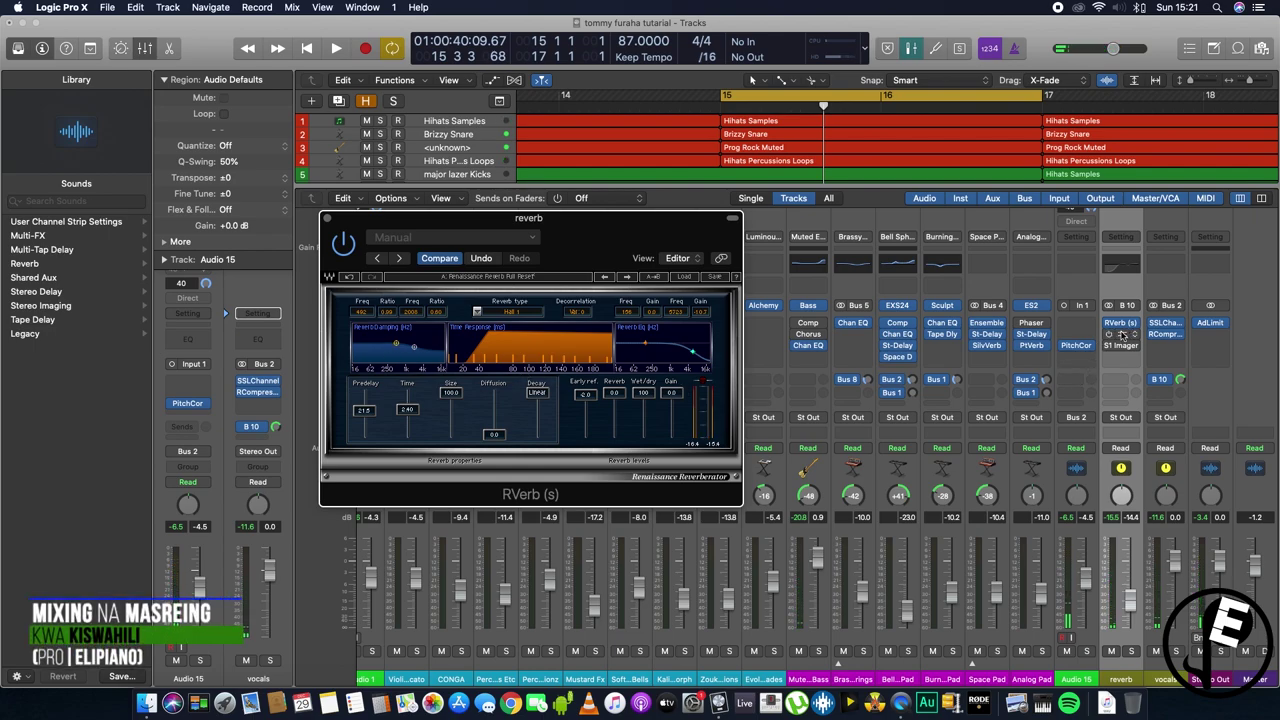
Step: Enable the stereo Channel EQ on the reverb channel, open it, and recall its default setting
{"action": "key", "text": "v"}
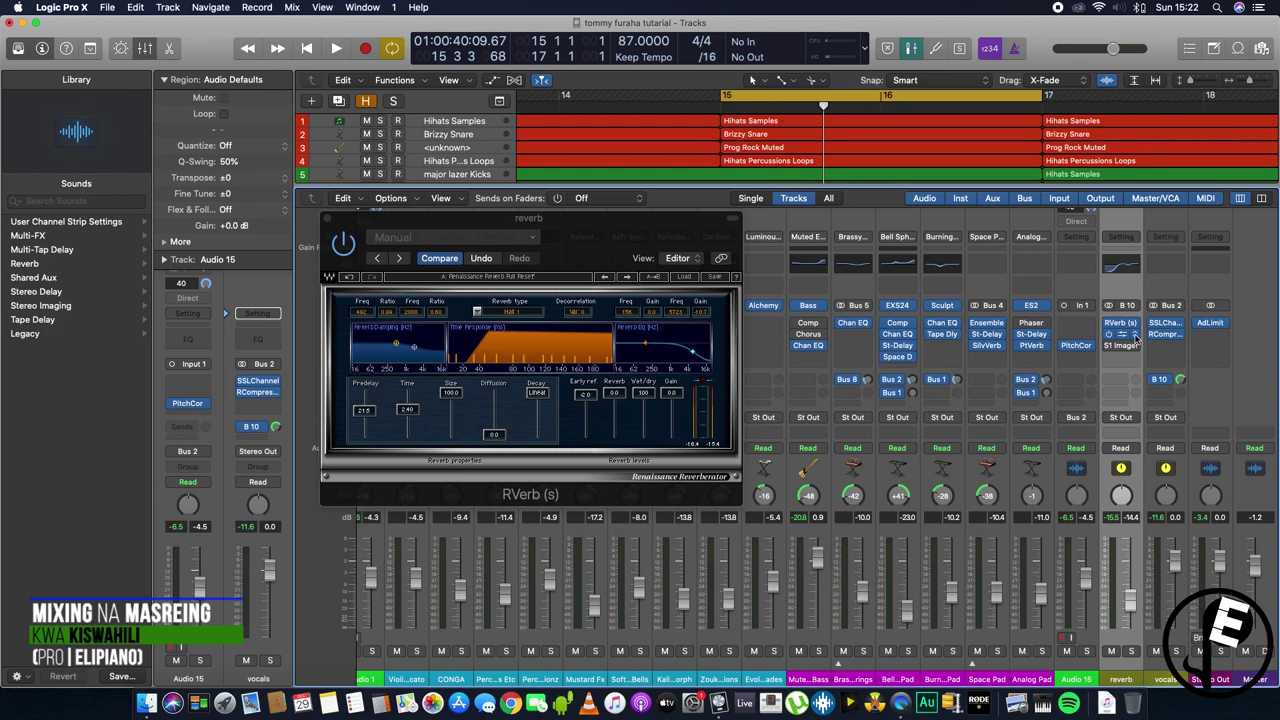
{"action": "left_click", "coordinate": [1135, 337]}
{"action": "mouse_move", "coordinate": [1181, 348]}
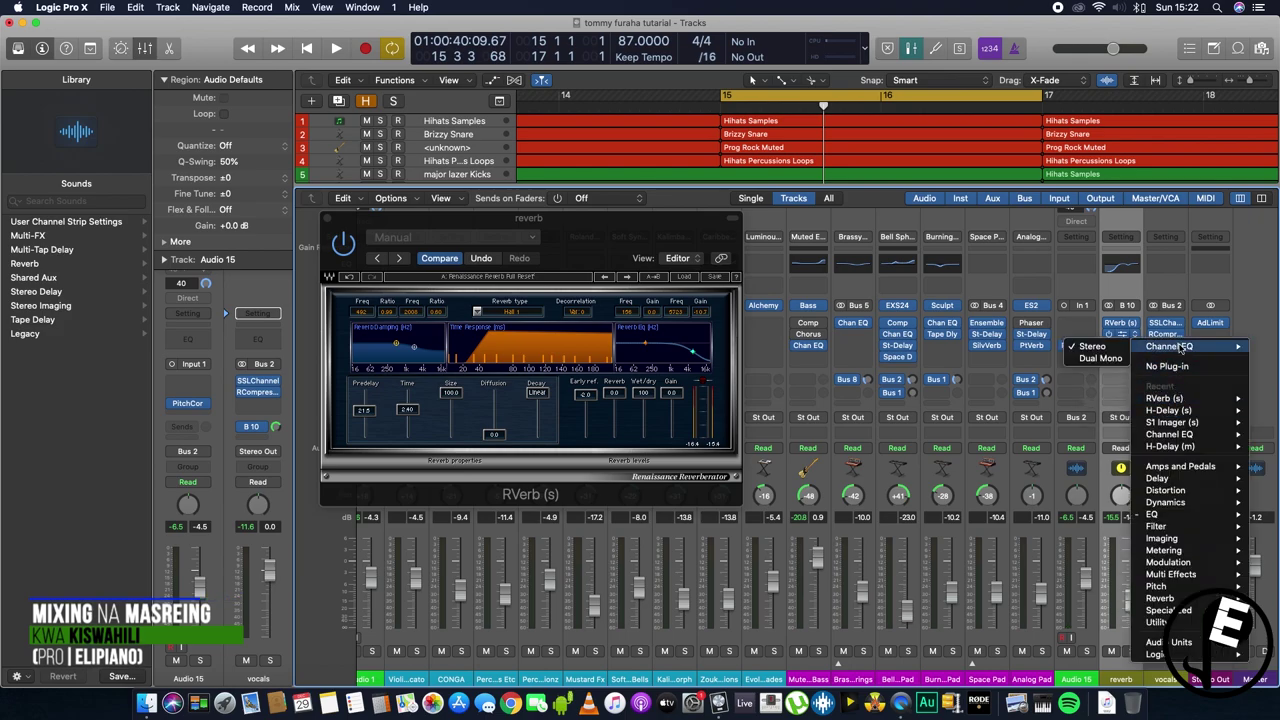
{"action": "left_click", "coordinate": [1085, 346]}
{"action": "left_click", "coordinate": [1076, 346]}
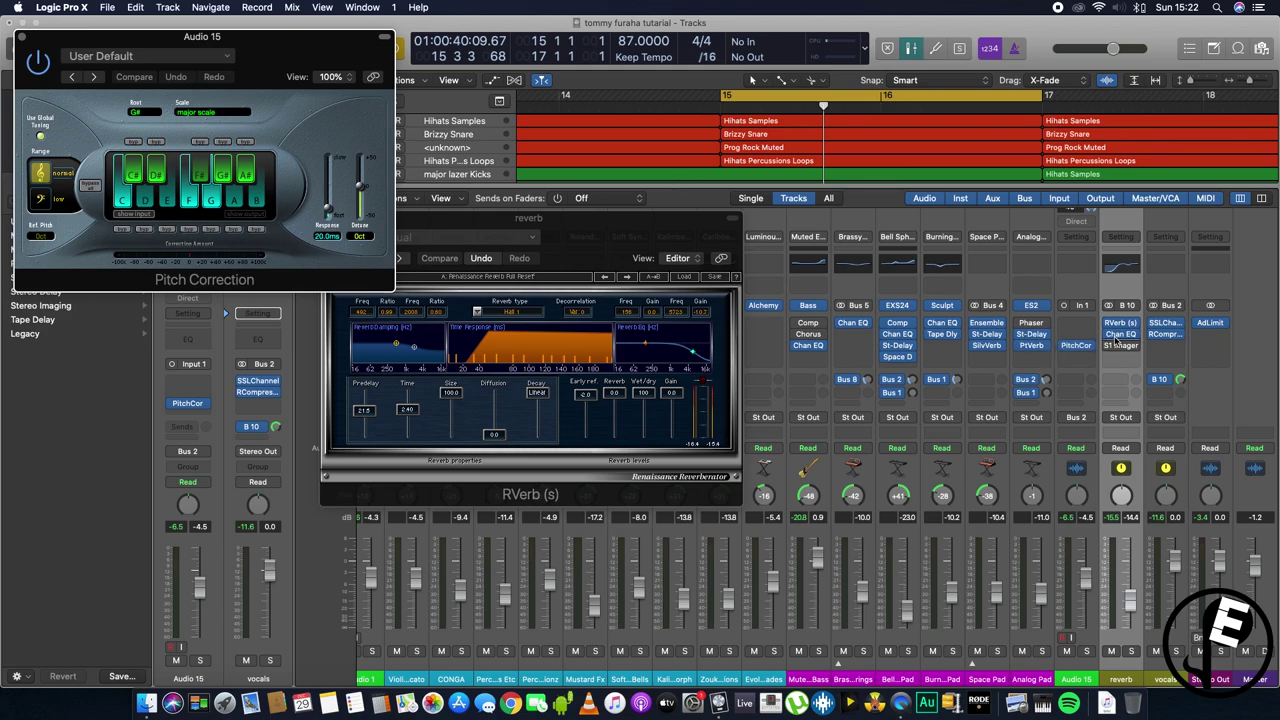
{"action": "left_click", "coordinate": [1118, 343]}
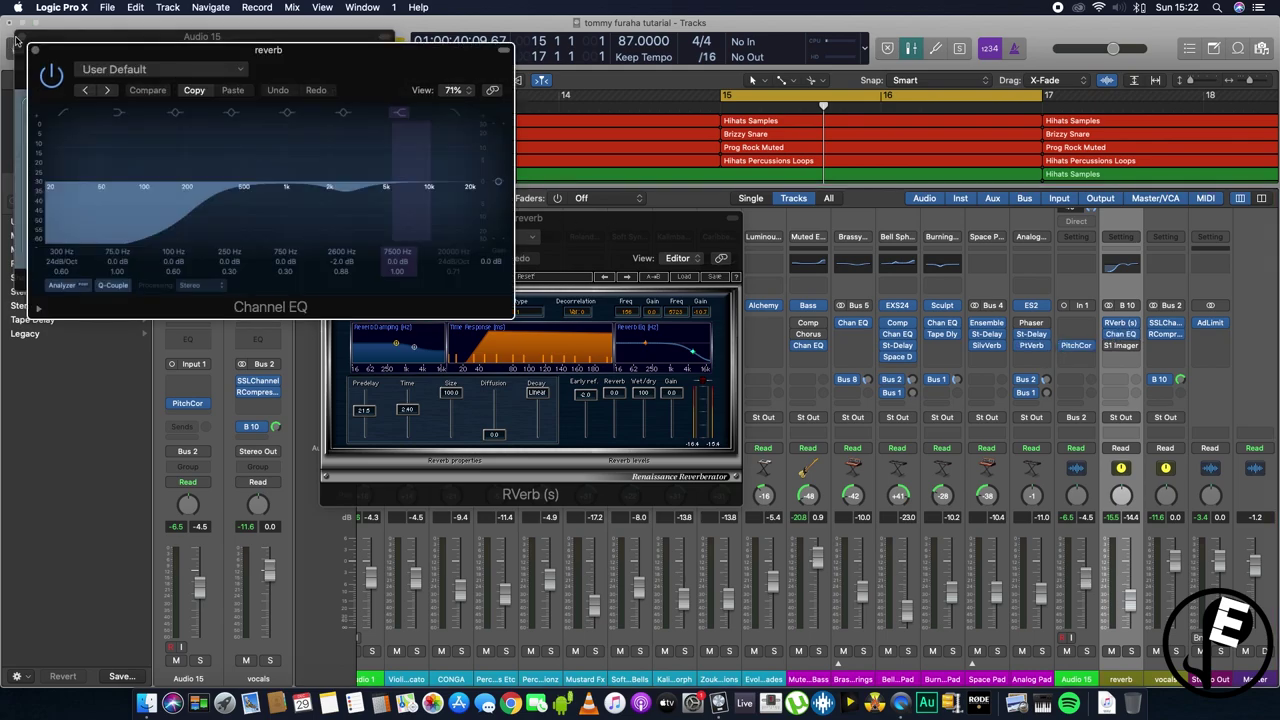
{"action": "left_click", "coordinate": [185, 69]}
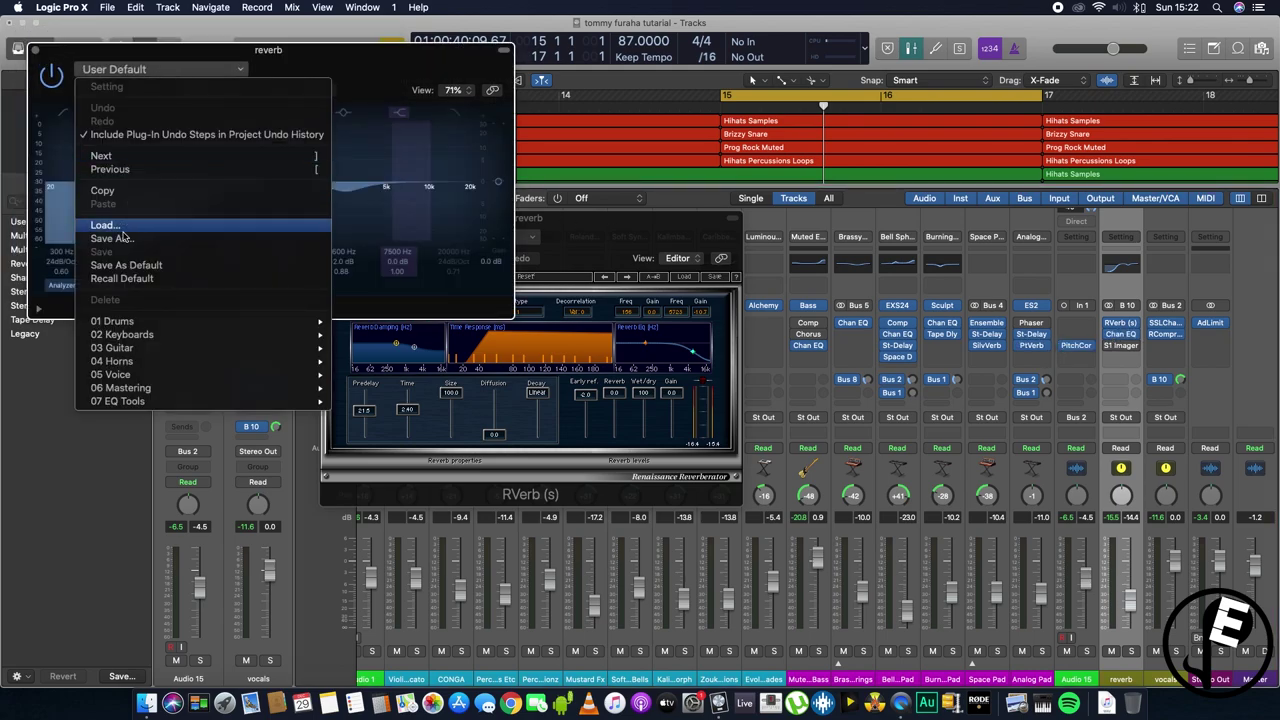
{"action": "left_click", "coordinate": [125, 279]}
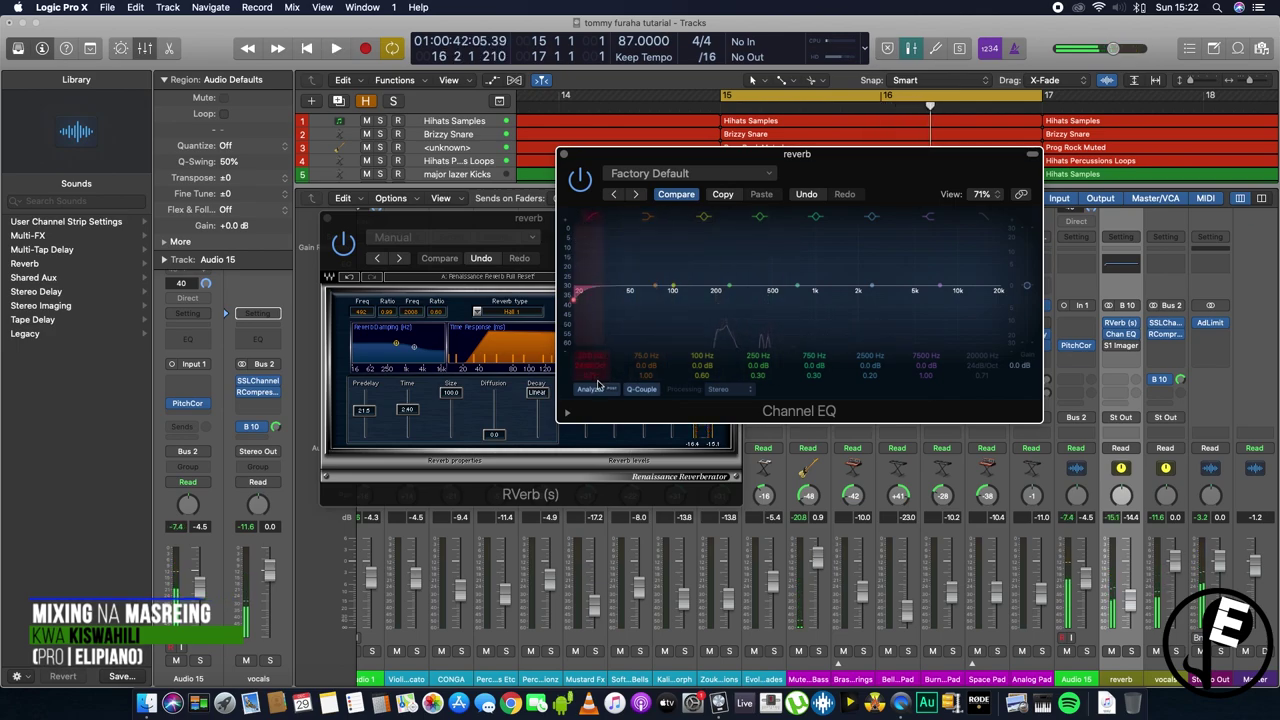
Step: Set the reverb Channel EQ's low cut to 540 Hz during playback and solo the vocals channel
{"action": "left_click_drag", "start_coordinate": [590, 283], "coordinate": [816, 298]}
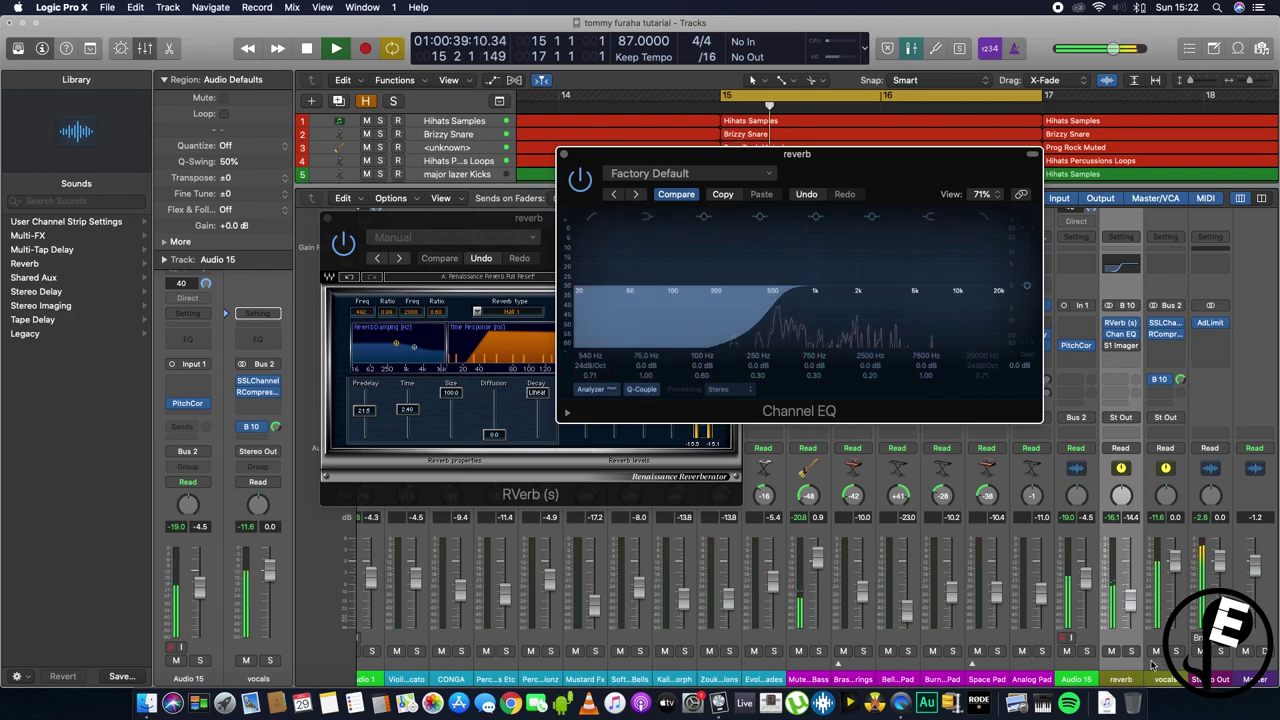
{"action": "left_click", "coordinate": [1176, 651]}
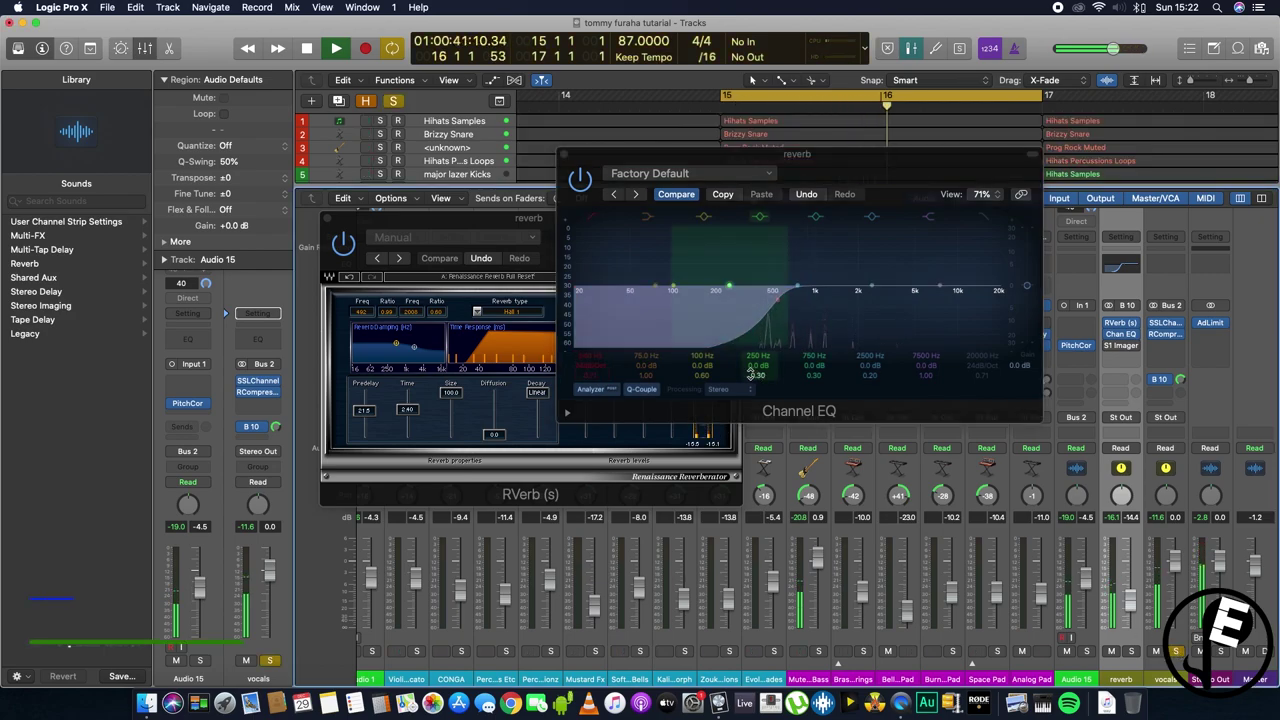
Step: Shape the reverb's Channel EQ with a 220 Hz low cut, a -3.5 dB dip at 2000 Hz and a +4.5 dB shelf at 10200 Hz
{"action": "mouse_move", "coordinate": [614, 363]}
{"action": "left_mouse_down"}
{"action": "mouse_move", "coordinate": [614, 415]}
{"action": "mouse_move", "coordinate": [614, 372]}
{"action": "left_mouse_up"}
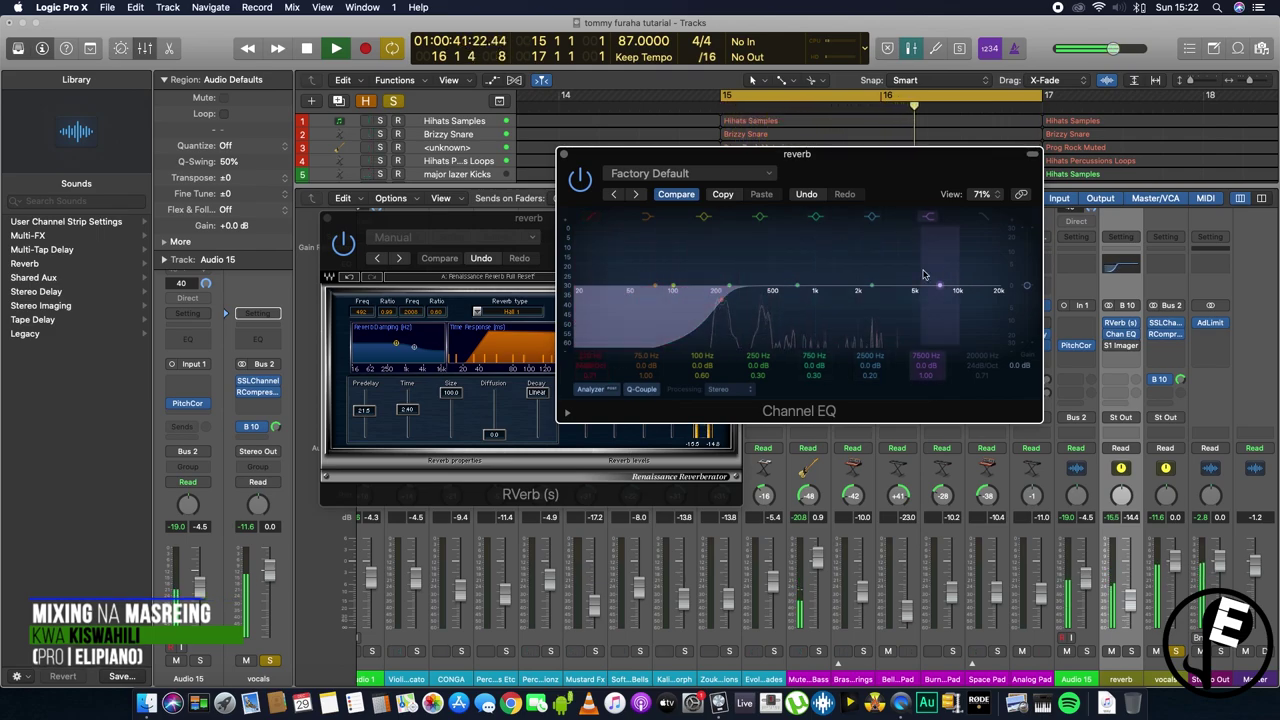
{"action": "left_click_drag", "start_coordinate": [872, 290], "coordinate": [857, 296]}
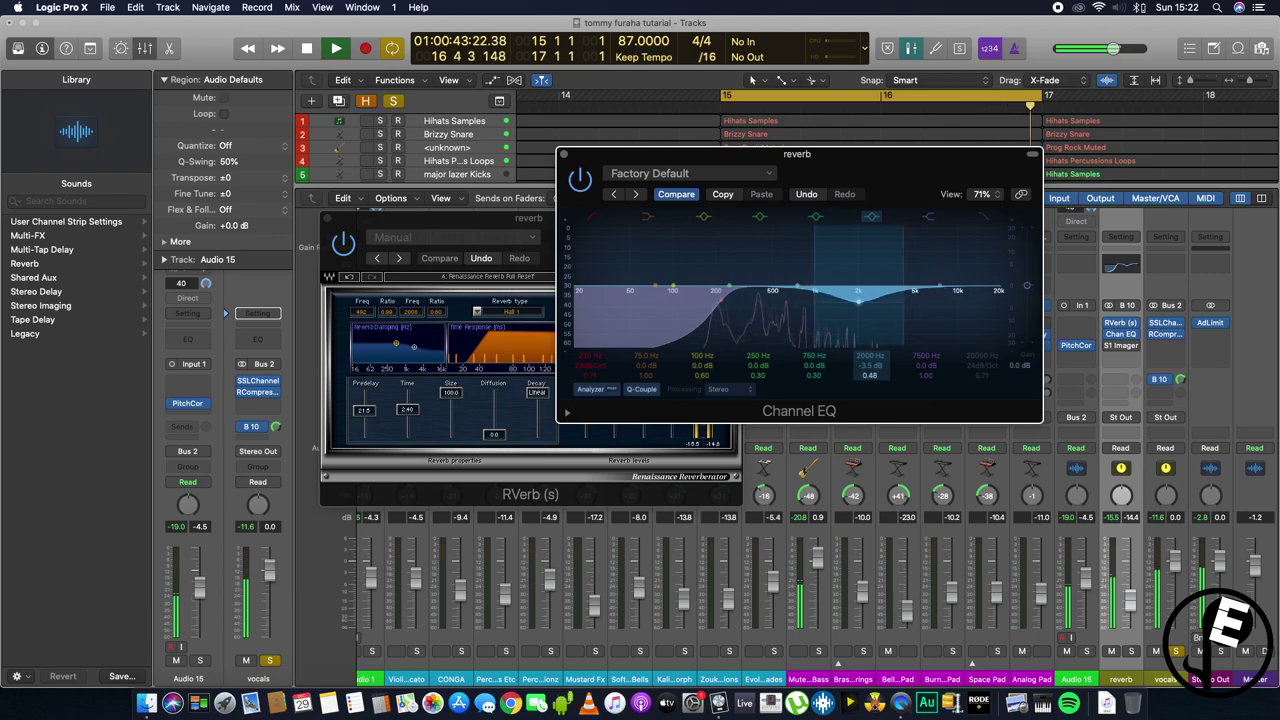
{"action": "left_click_drag", "start_coordinate": [940, 290], "coordinate": [963, 274]}
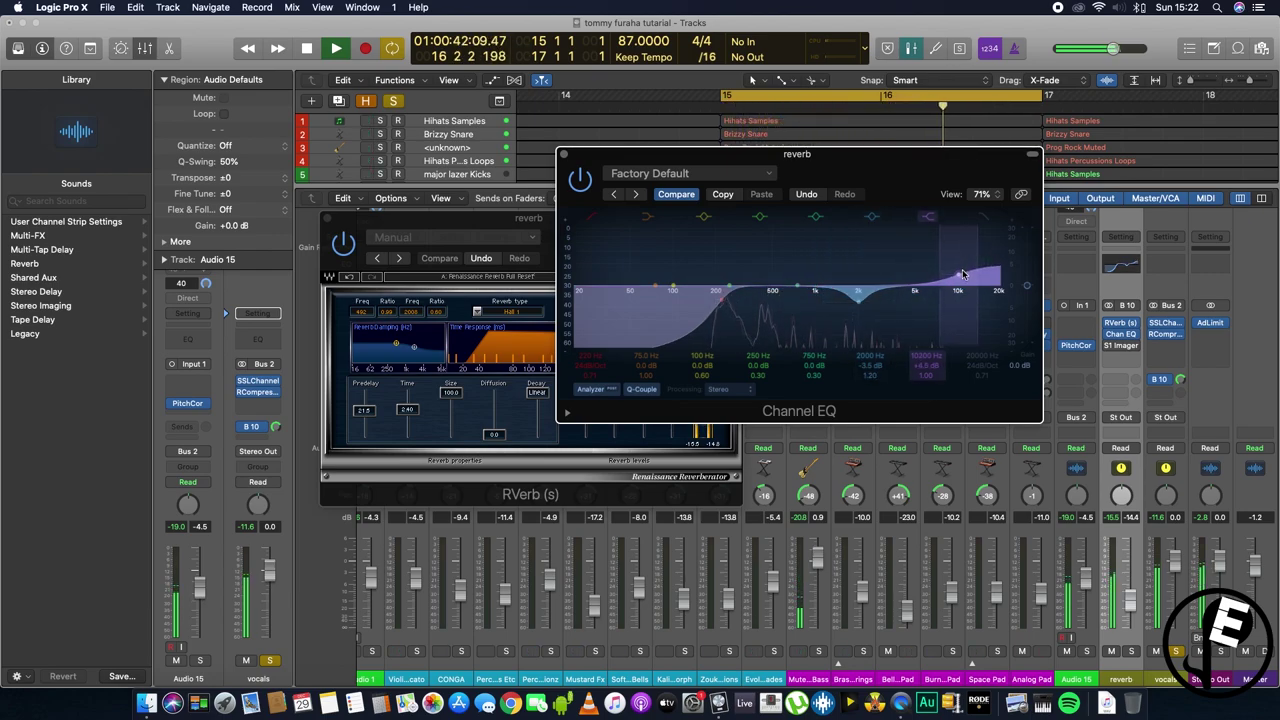
{"action": "key", "text": "space"}
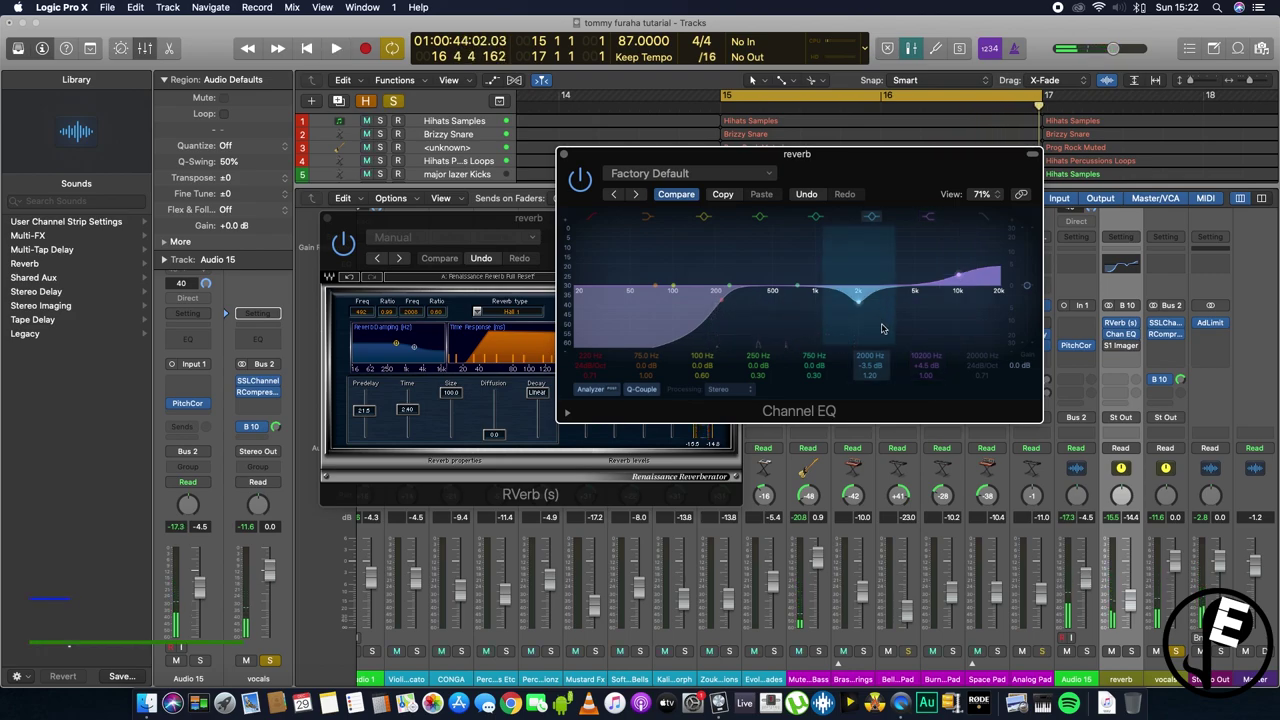
Step: Enable and open the S1 Imager on the reverb channel and load its S1 Full Reset factory preset
{"action": "mouse_move", "coordinate": [1110, 345]}
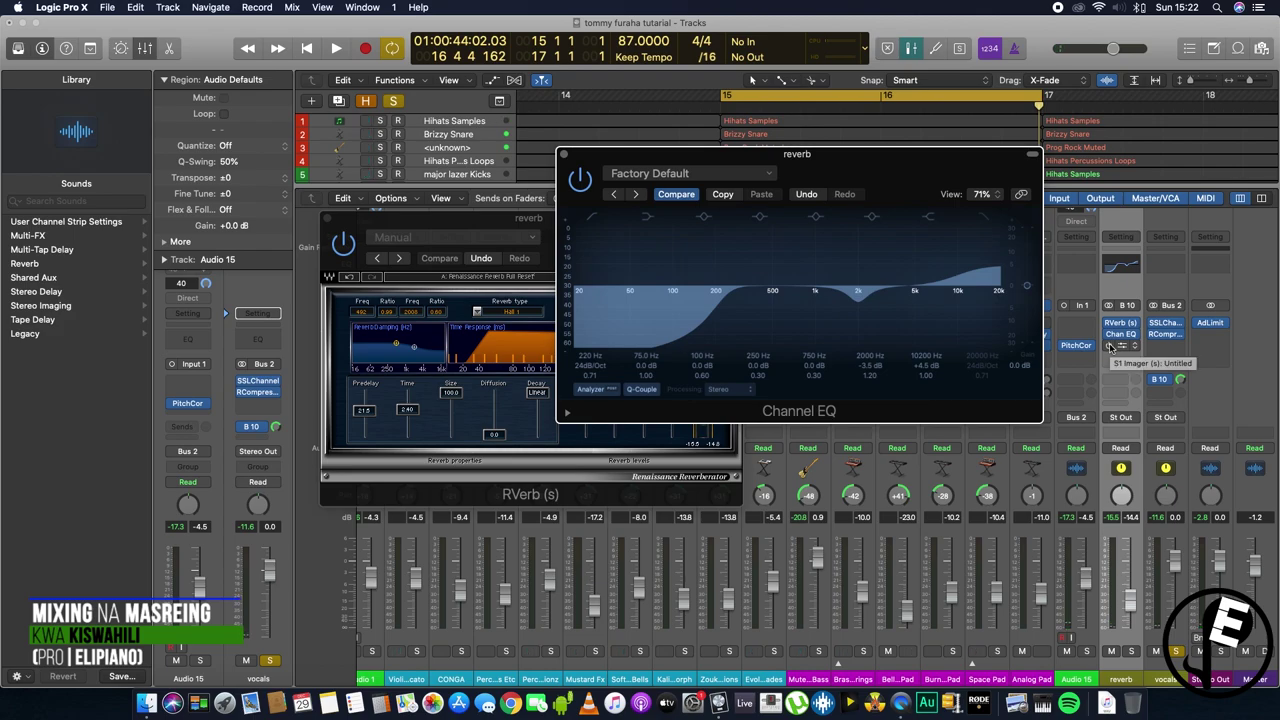
{"action": "left_click", "coordinate": [1122, 348]}
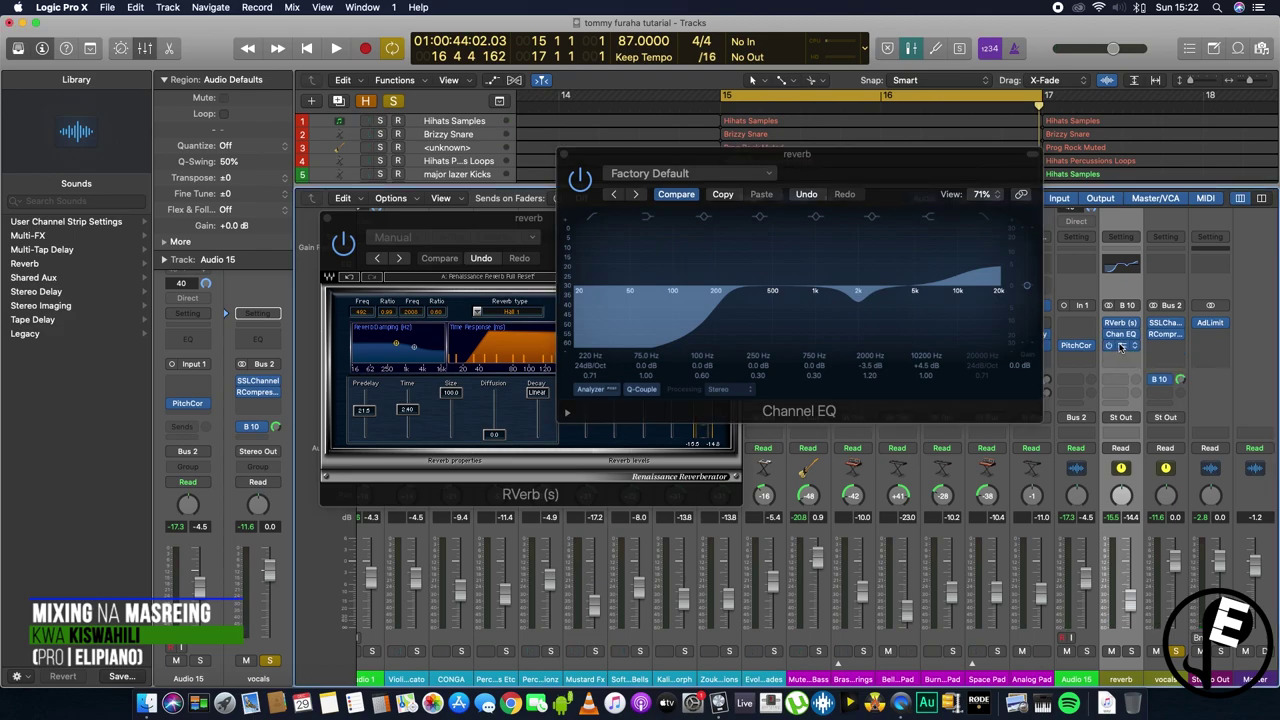
{"action": "left_click", "coordinate": [1122, 352]}
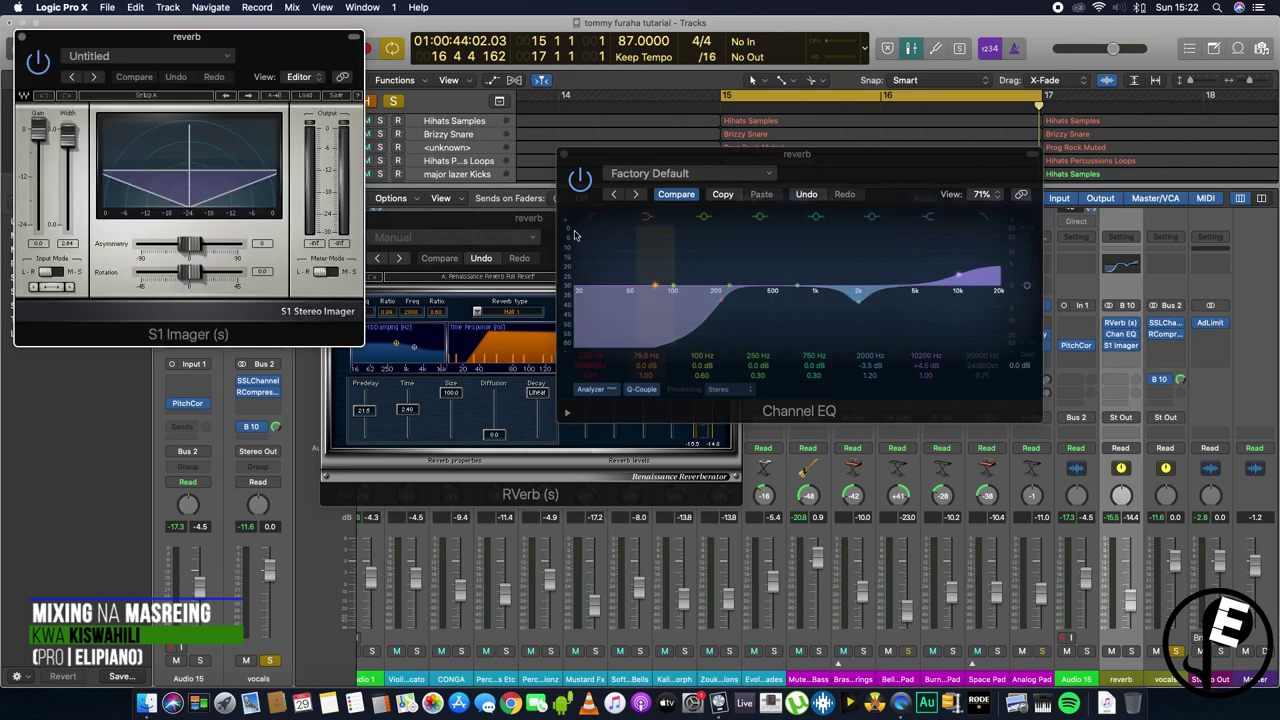
{"action": "left_click", "coordinate": [150, 56]}
{"action": "left_click", "coordinate": [112, 254]}
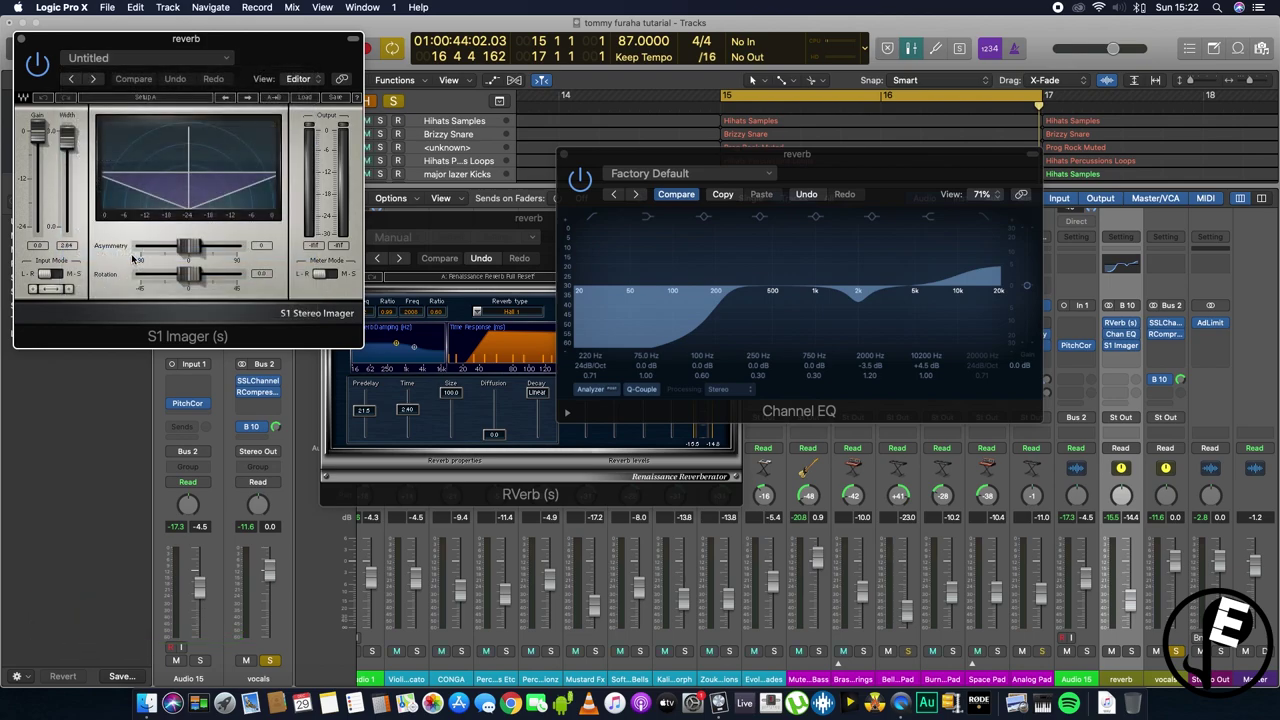
{"action": "left_click", "coordinate": [130, 58]}
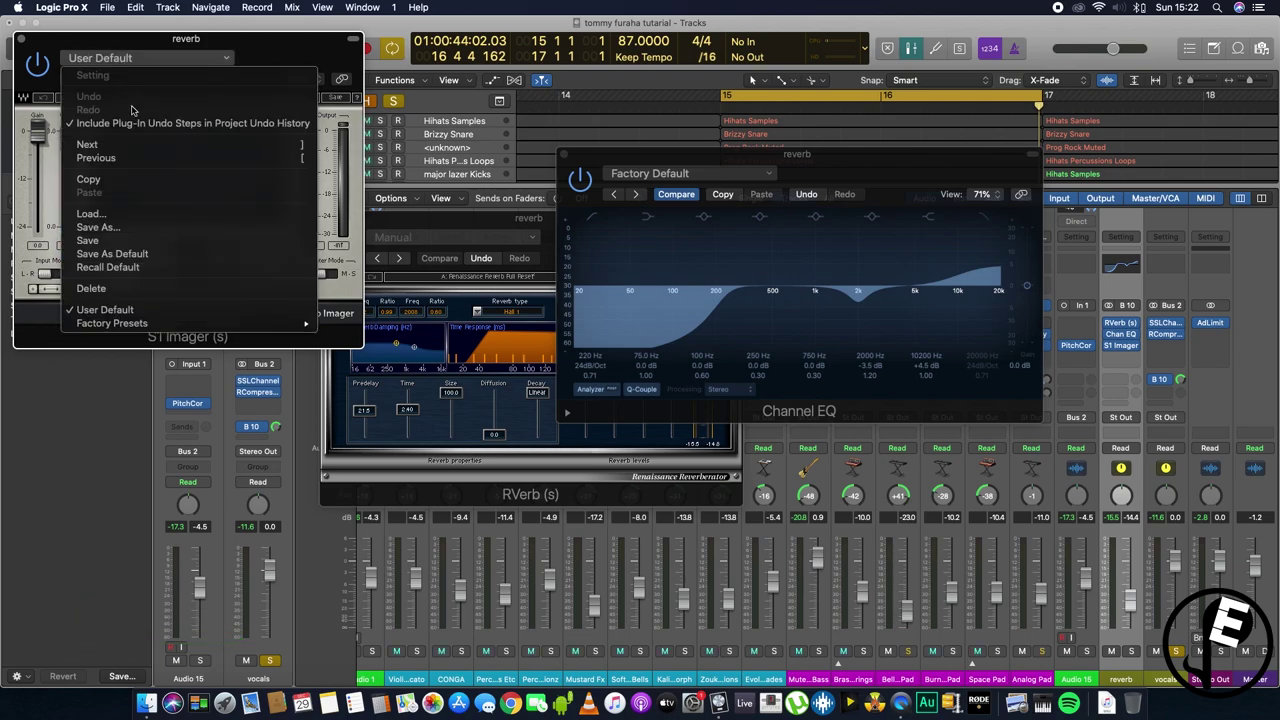
{"action": "left_click", "coordinate": [145, 311]}
{"action": "left_click", "coordinate": [130, 57]}
{"action": "mouse_move", "coordinate": [233, 326]}
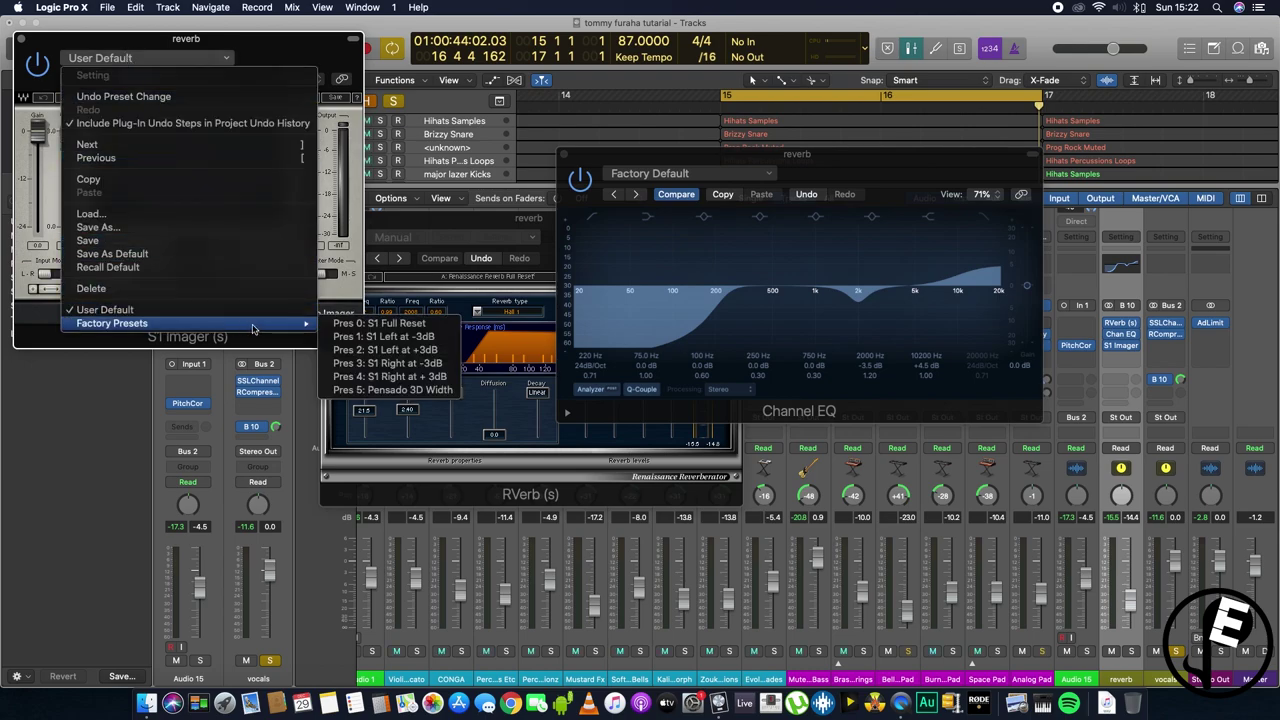
{"action": "left_click", "coordinate": [380, 323]}
Step: Save the S1 Full Reset setting as the S1 Imager's default, replacing the existing default
{"action": "left_click", "coordinate": [110, 59]}
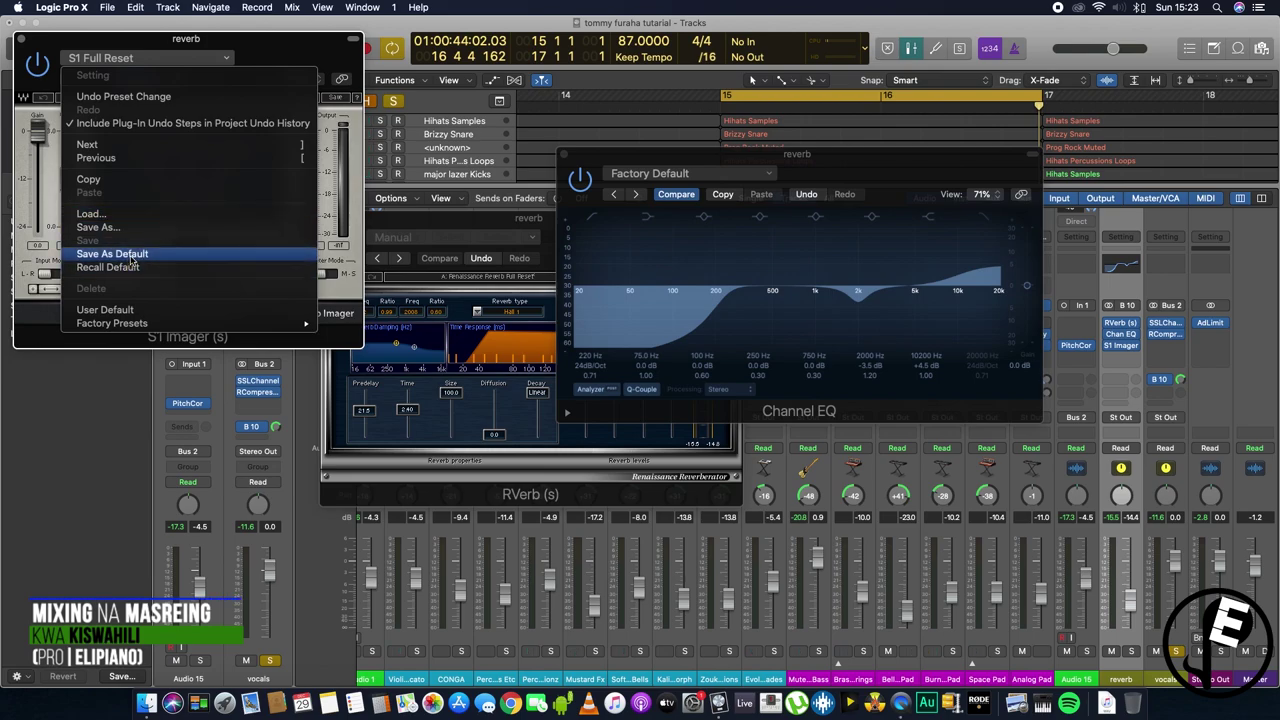
{"action": "left_click", "coordinate": [250, 253]}
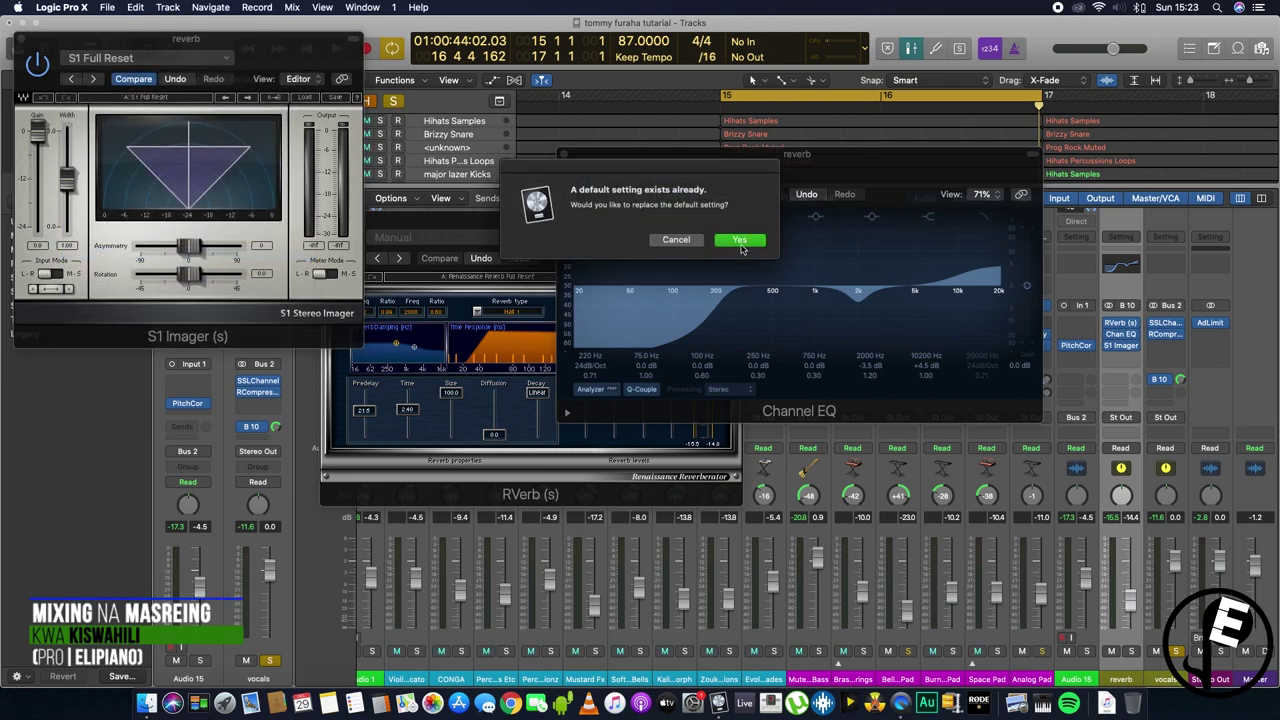
{"action": "left_click", "coordinate": [739, 241]}
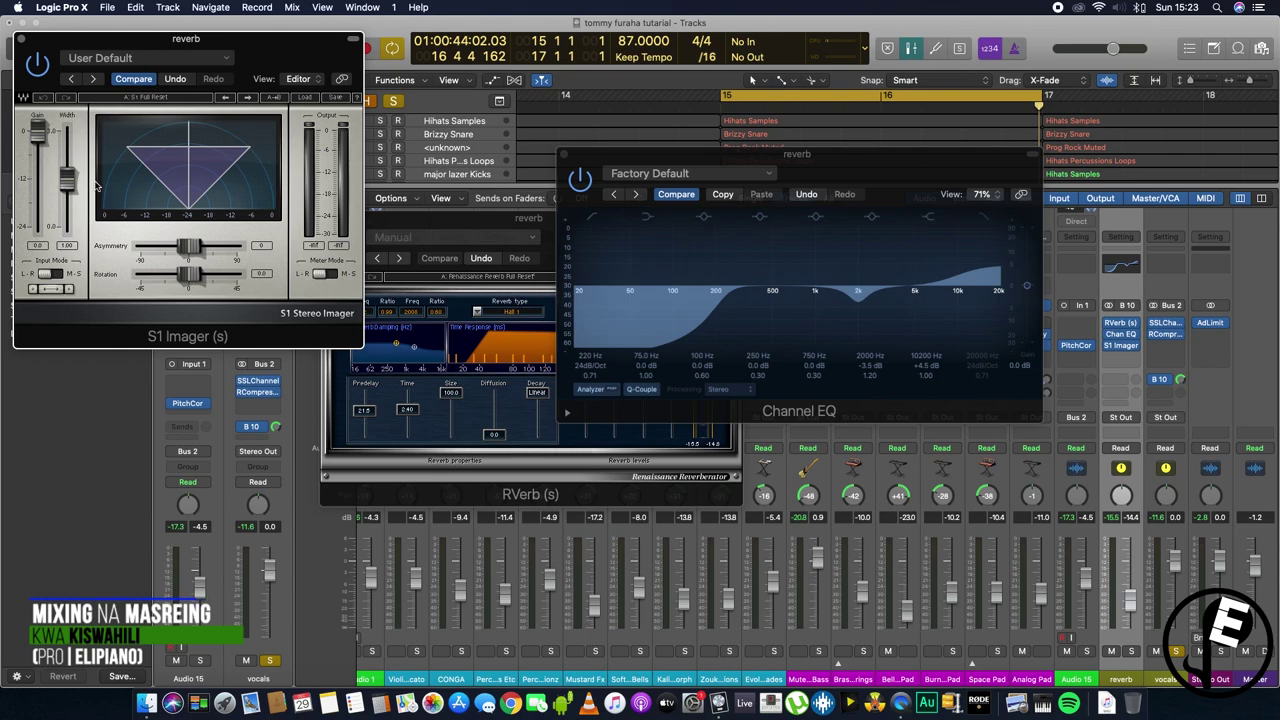
Step: Audition the S1 Imager at Width 0.00 during playback and raise the Width to slightly above 1.00
{"action": "key", "text": "space"}
{"action": "left_click_drag", "start_coordinate": [68, 190], "coordinate": [67, 225]}
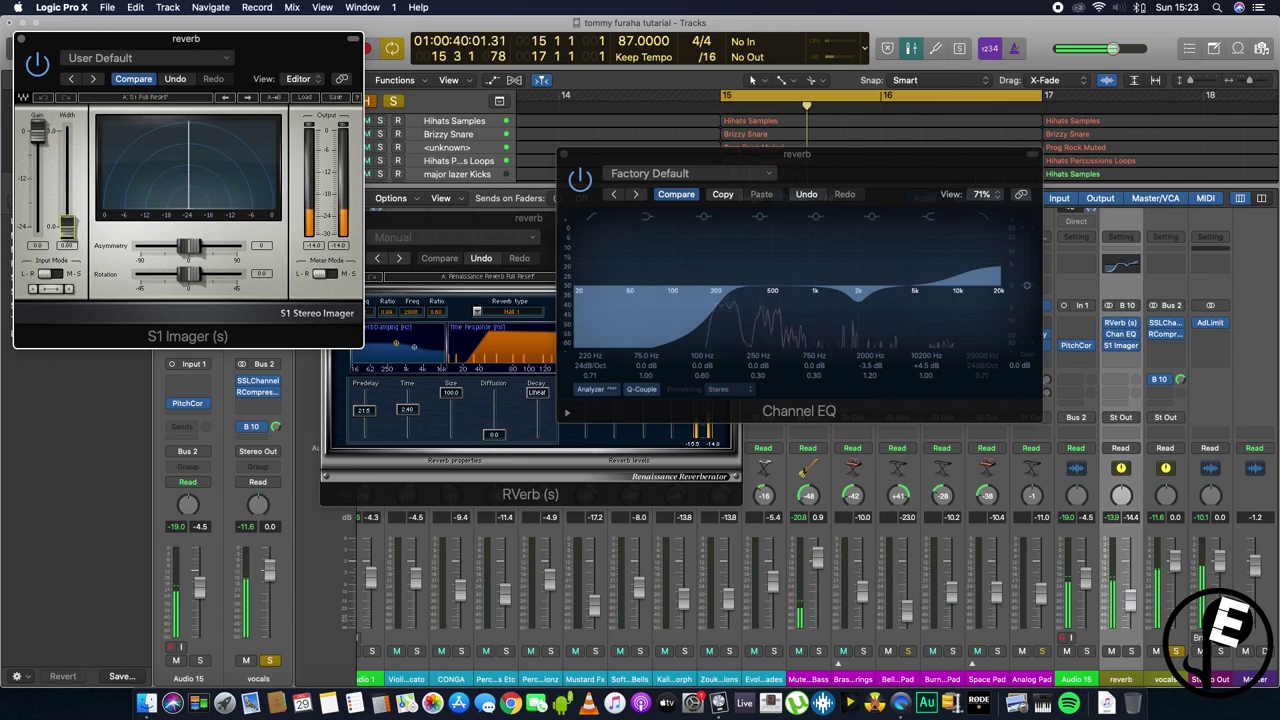
{"action": "left_click_drag", "start_coordinate": [67, 225], "coordinate": [67, 172]}
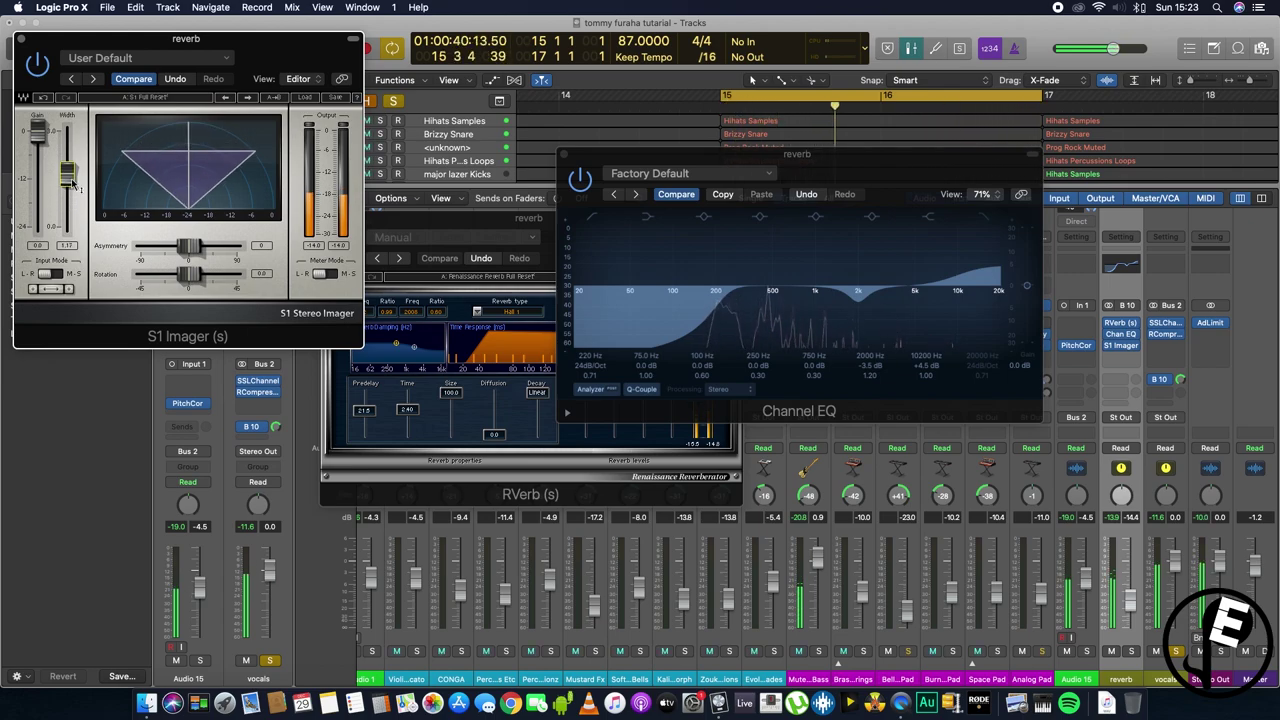
Step: Add a stereo Flanger to the empty slot below the S1 Imager on the reverb channel
{"action": "left_click", "coordinate": [1134, 356]}
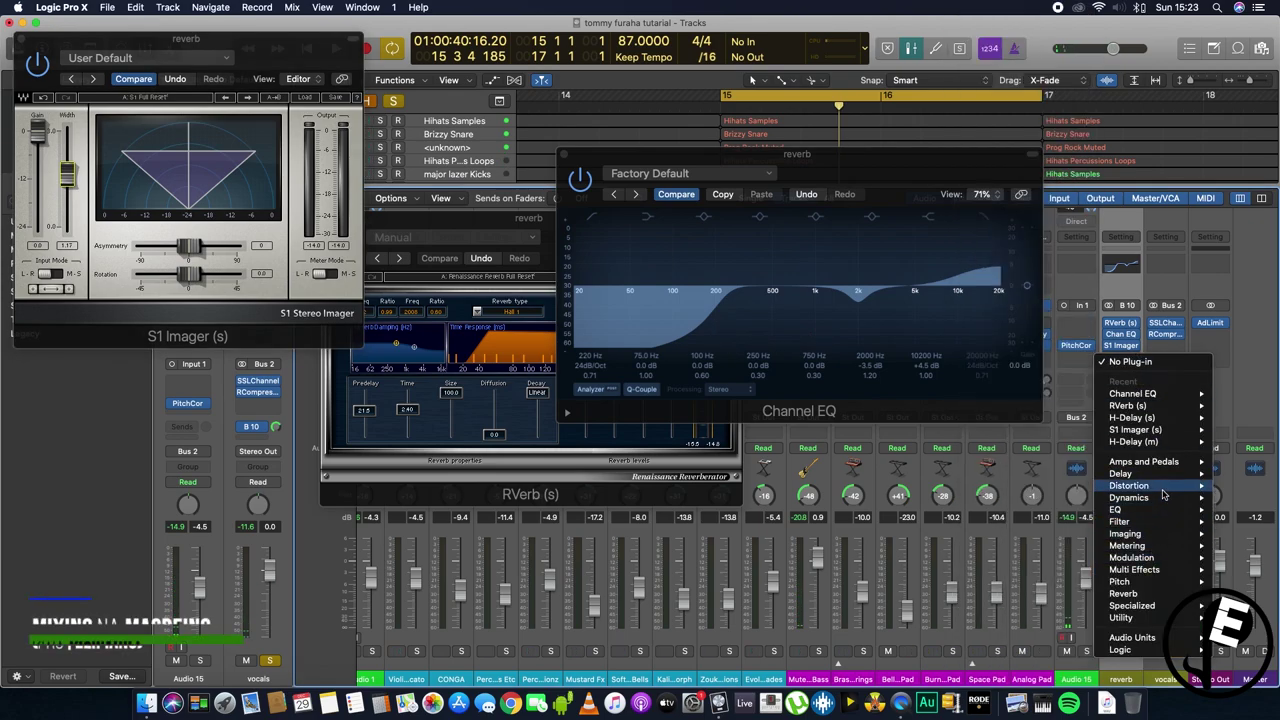
{"action": "mouse_move", "coordinate": [1165, 587]}
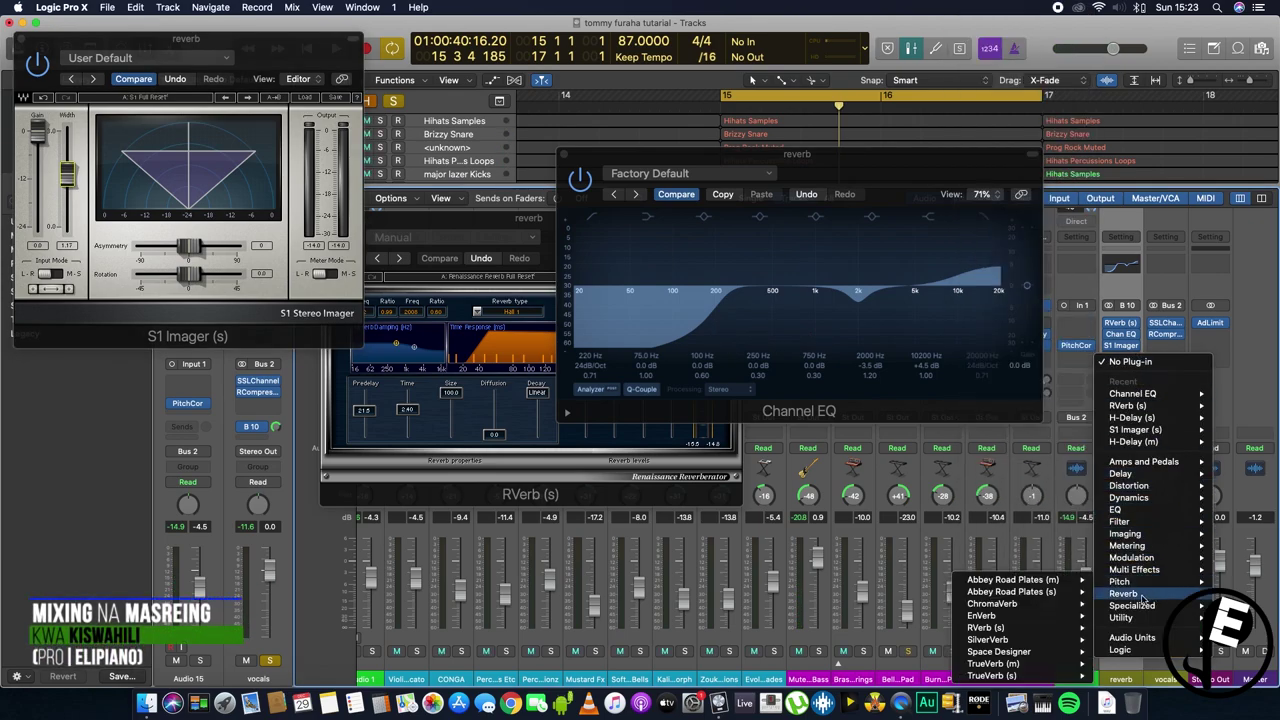
{"action": "mouse_move", "coordinate": [1036, 607]}
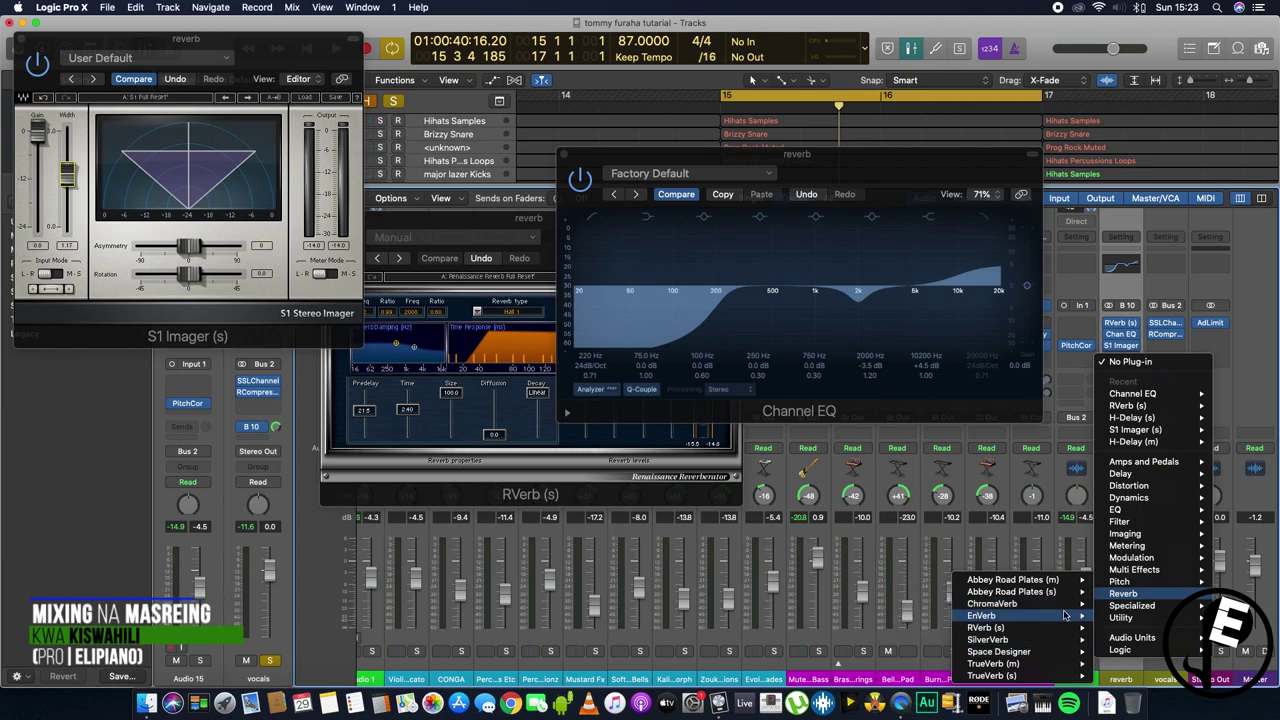
{"action": "mouse_move", "coordinate": [1133, 558]}
{"action": "mouse_move", "coordinate": [1038, 438]}
{"action": "left_click", "coordinate": [925, 436]}
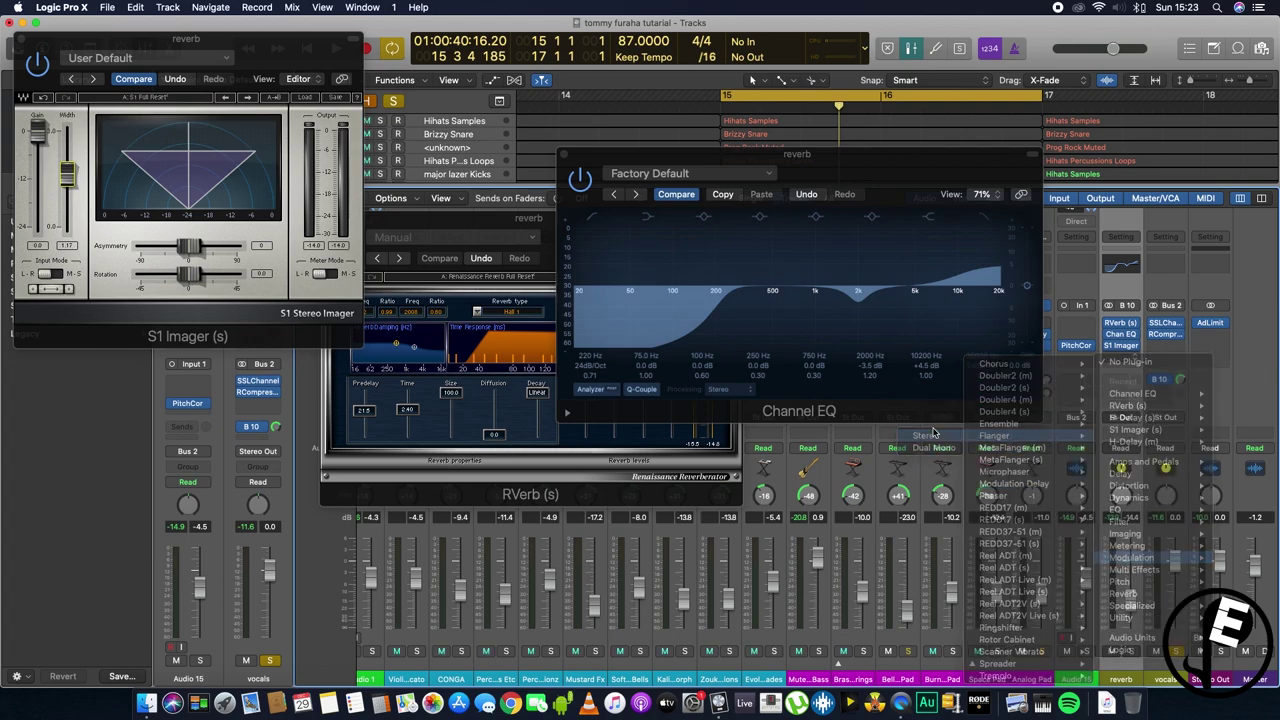
Step: Unsolo the vocals channel and set the Flanger's Mix to 62% while auditioning the full mix
{"action": "left_click_drag", "start_coordinate": [140, 37], "coordinate": [381, 89]}
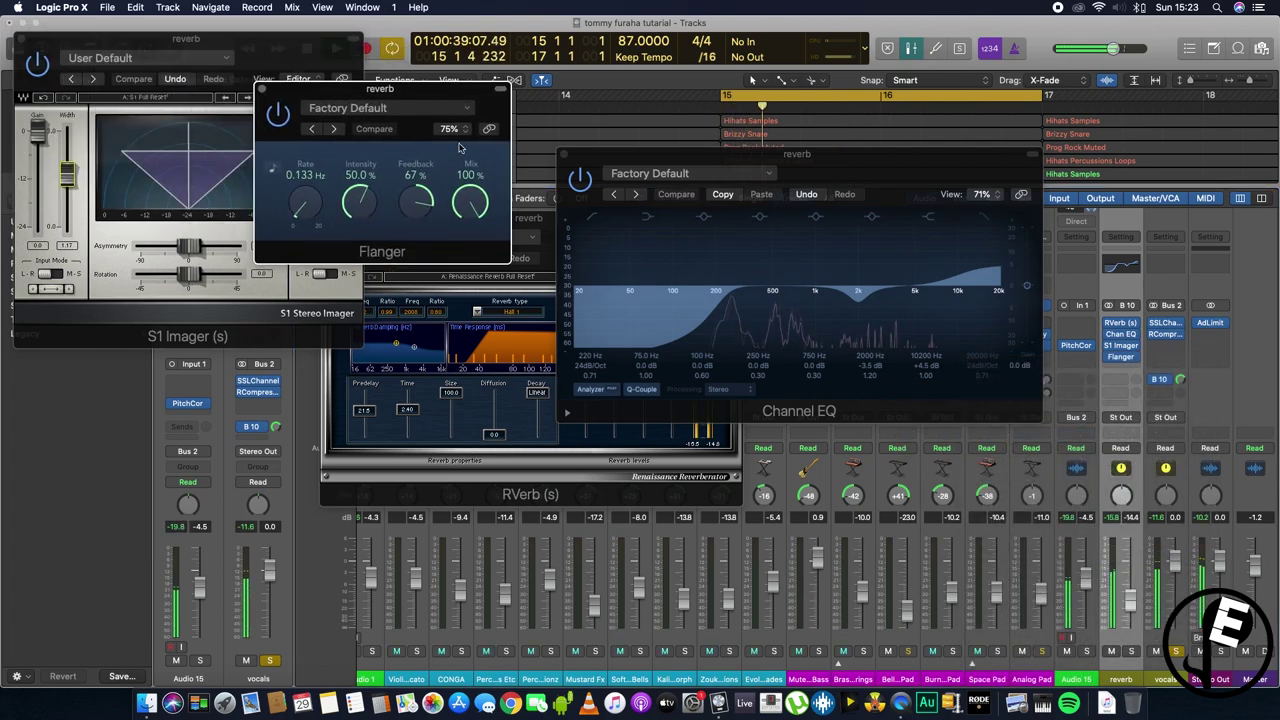
{"action": "left_click_drag", "start_coordinate": [466, 209], "coordinate": [459, 268]}
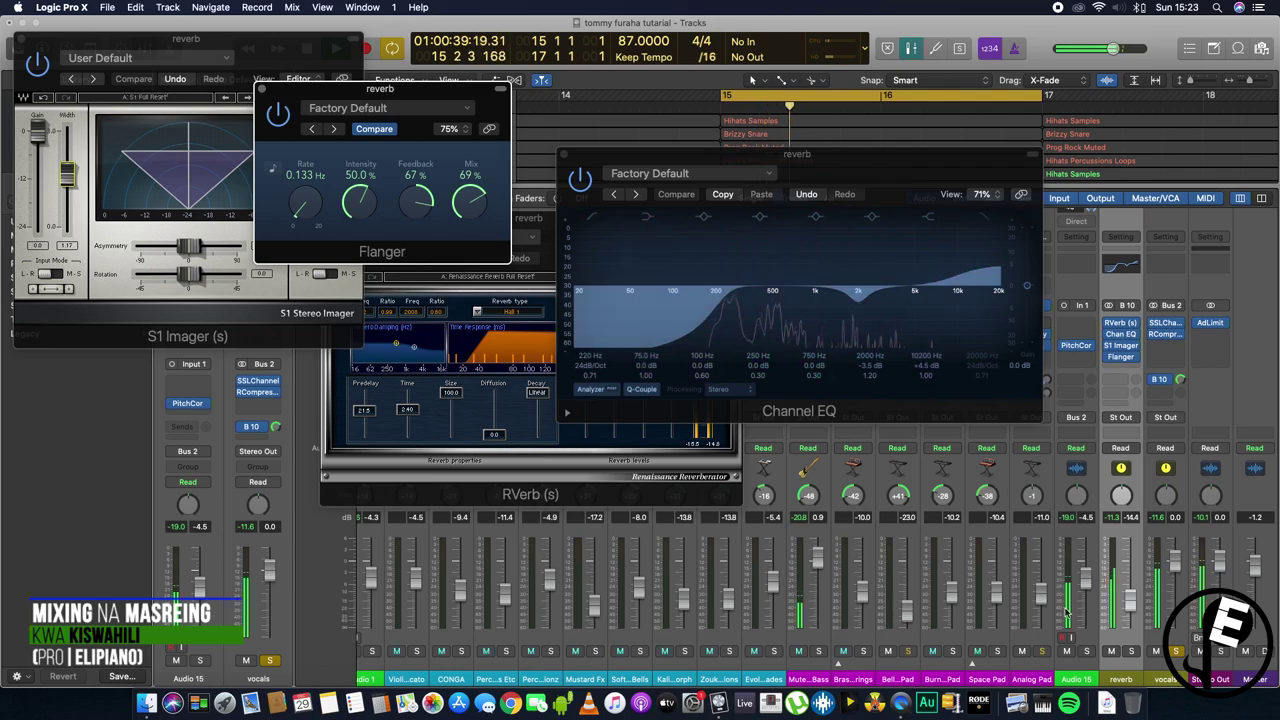
{"action": "left_click", "coordinate": [1176, 652]}
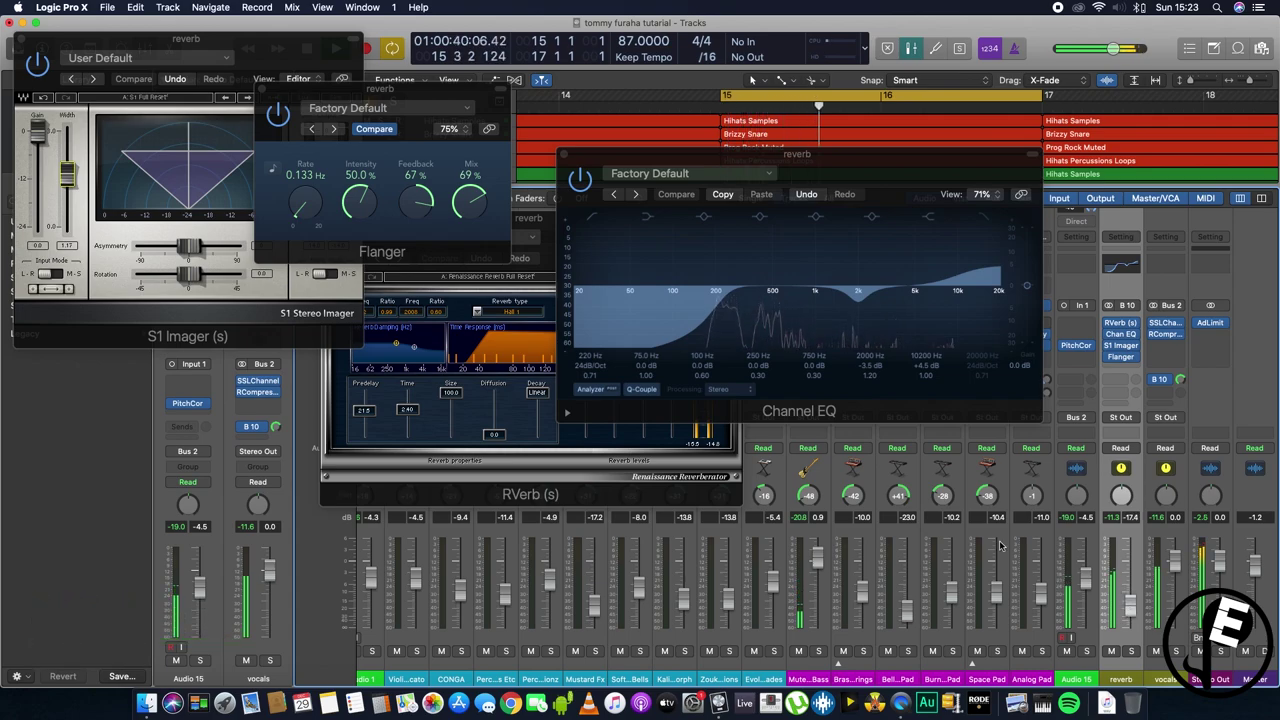
{"action": "left_click_drag", "start_coordinate": [467, 210], "coordinate": [467, 220]}
{"action": "left_click_drag", "start_coordinate": [467, 225], "coordinate": [468, 212]}
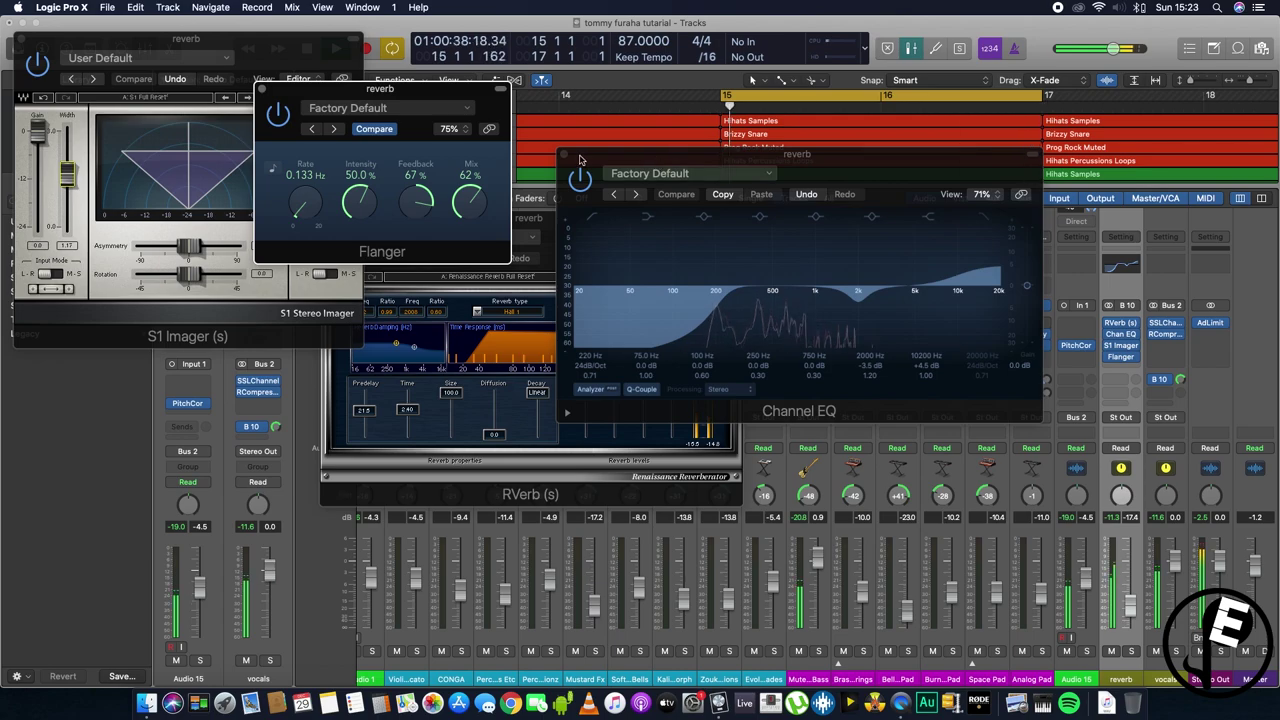
Step: Close the Channel EQ, S1 Imager, Flanger and RVerb windows and hide the mixer
{"action": "key", "text": "super+w"}
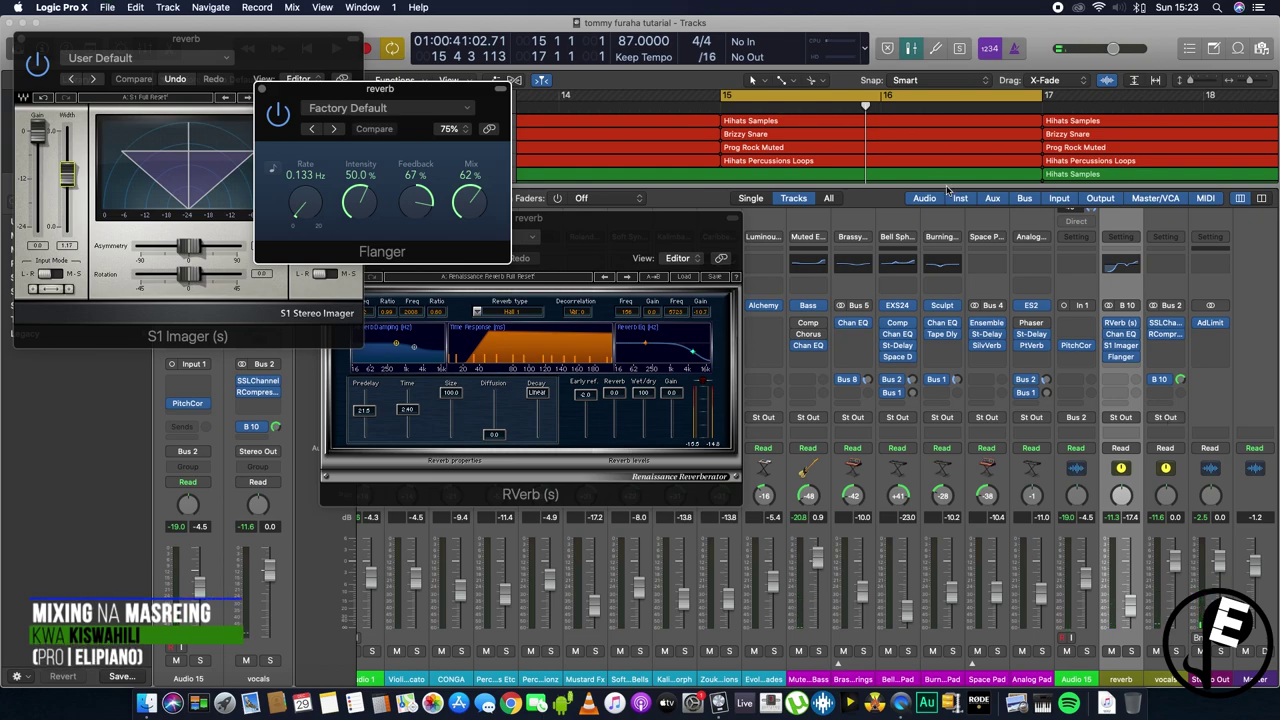
{"action": "key", "text": "x"}
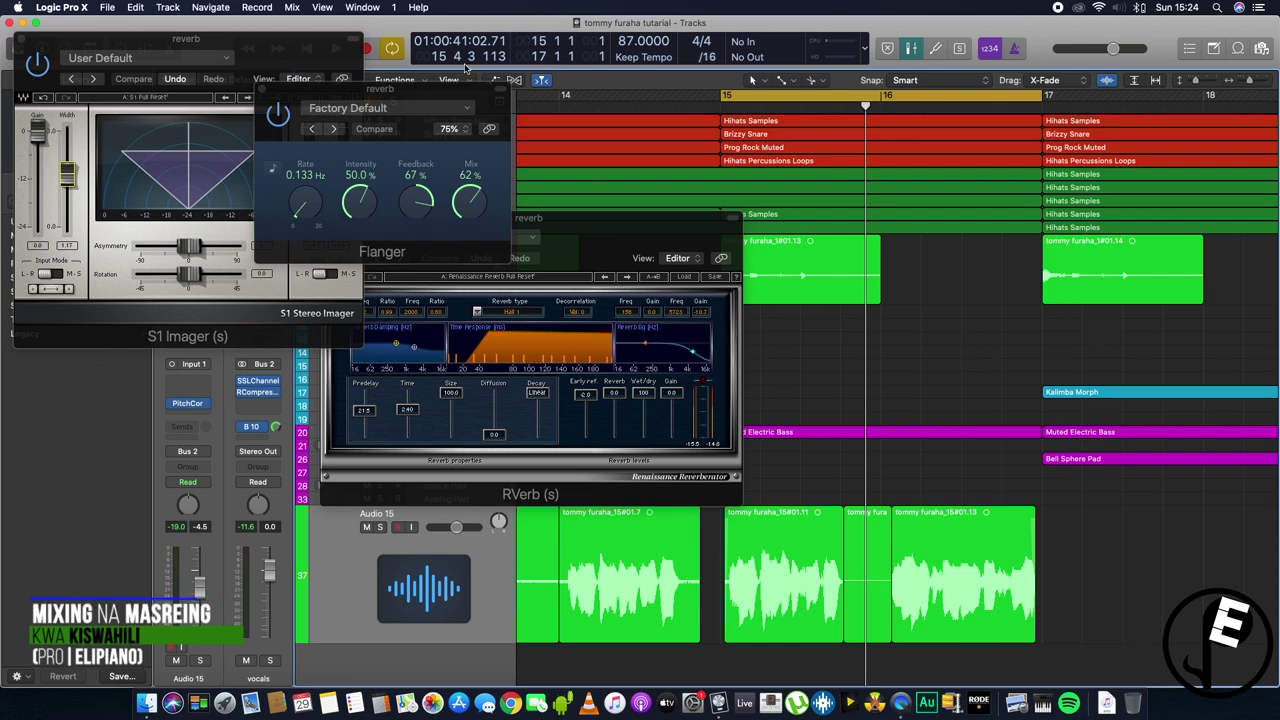
{"action": "left_click_drag", "start_coordinate": [383, 96], "coordinate": [686, 318]}
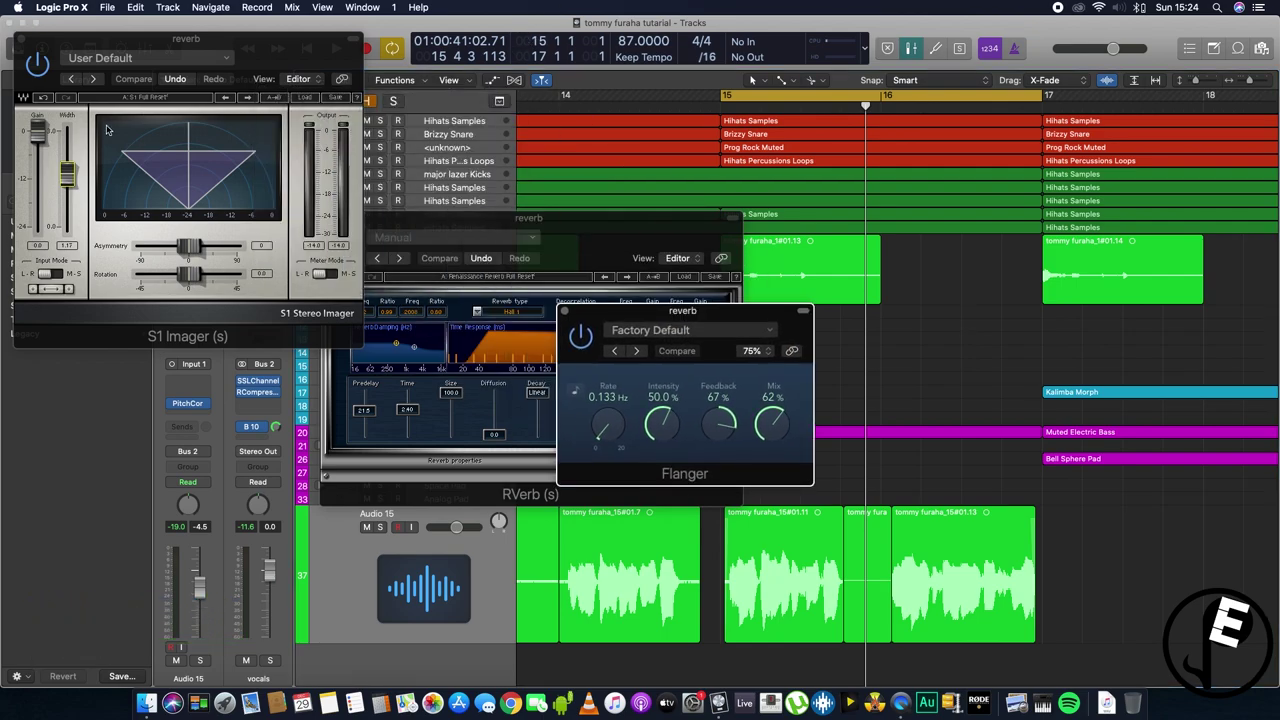
{"action": "left_click", "coordinate": [22, 38]}
{"action": "left_click", "coordinate": [566, 313]}
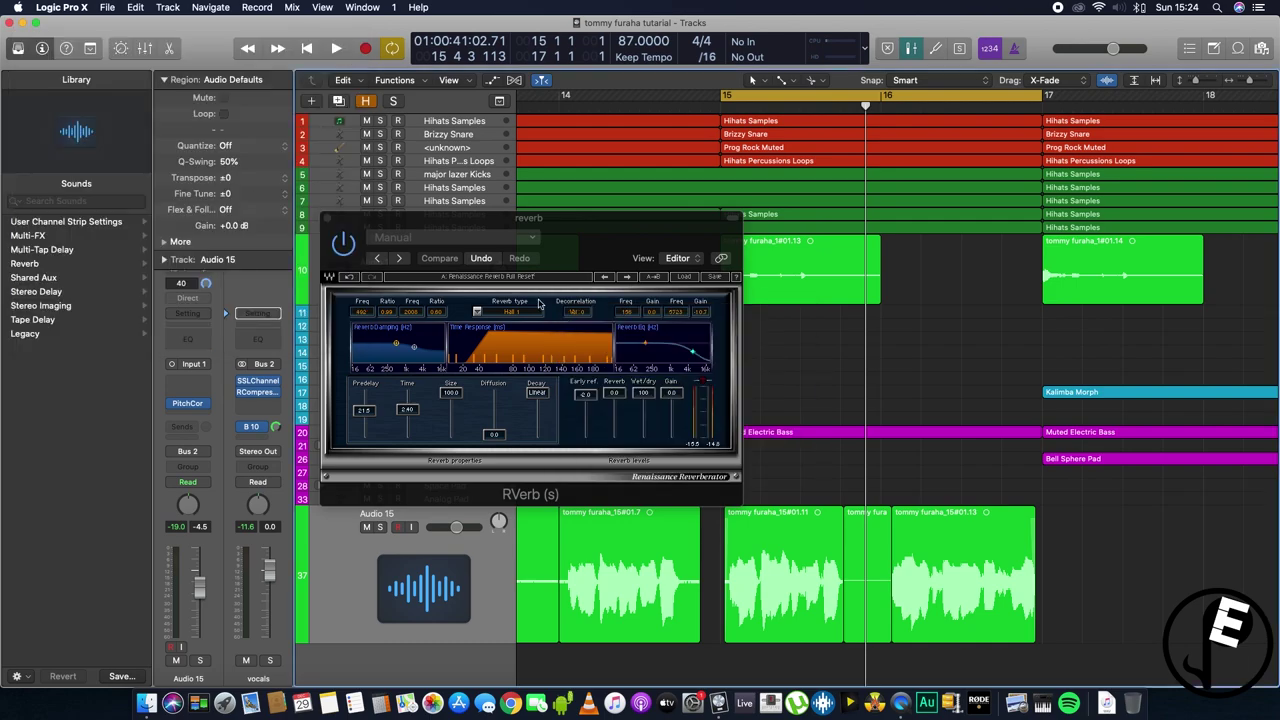
{"action": "left_click", "coordinate": [328, 218]}
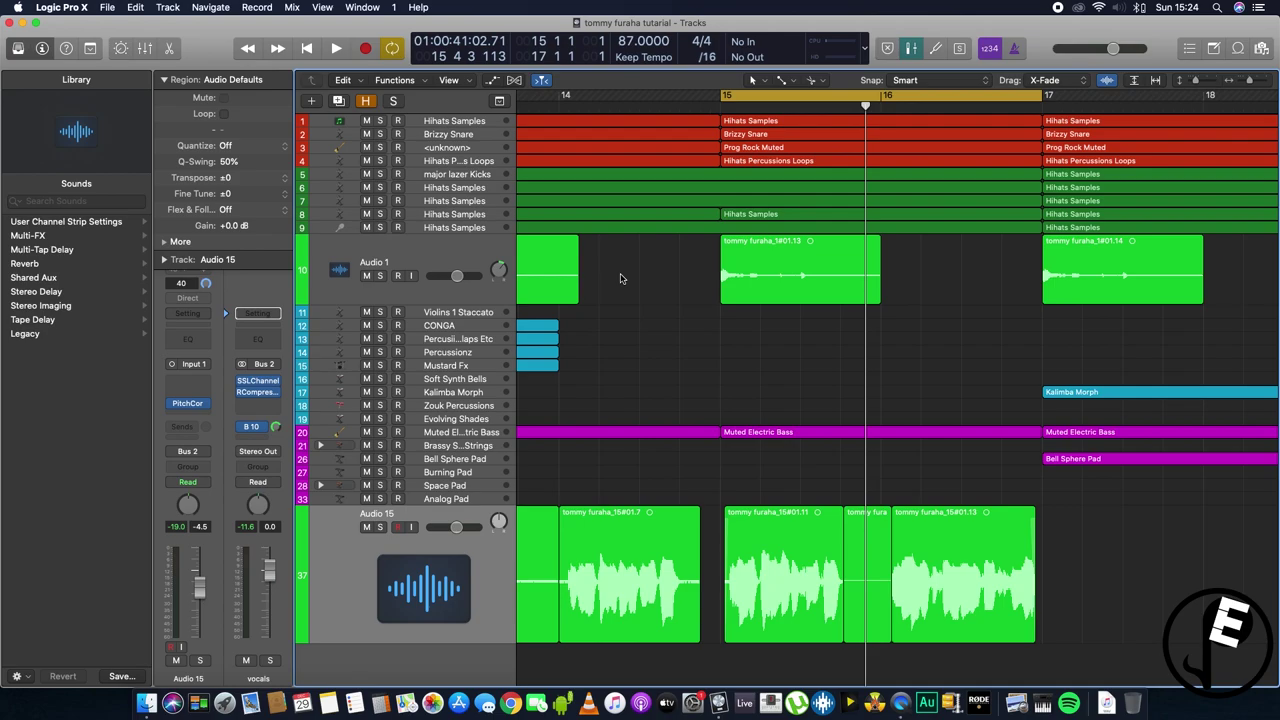
Step: Audition the full mix, show the mixer again and bypass the Flanger on the reverb channel
{"action": "key", "text": "space"}
{"action": "left_click", "coordinate": [911, 354], "text": "ctrl+alt"}
{"action": "left_click", "coordinate": [913, 354], "text": "ctrl+alt"}
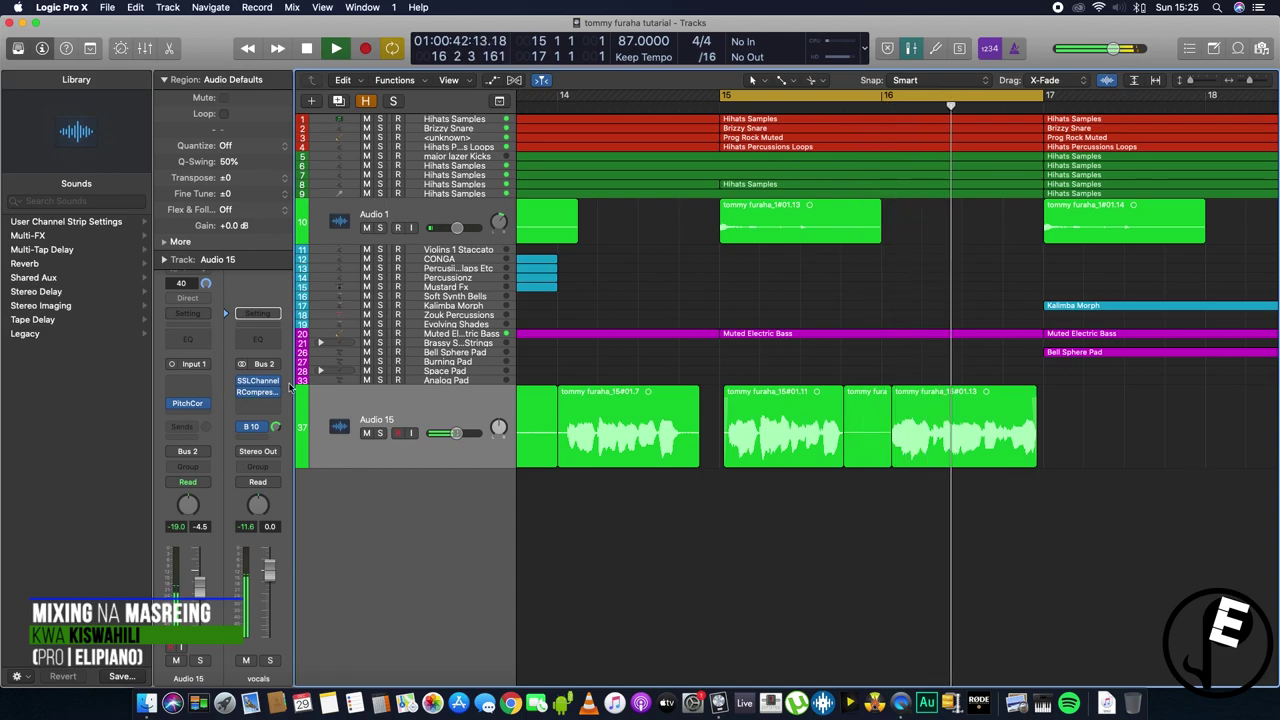
{"action": "key", "text": "x"}
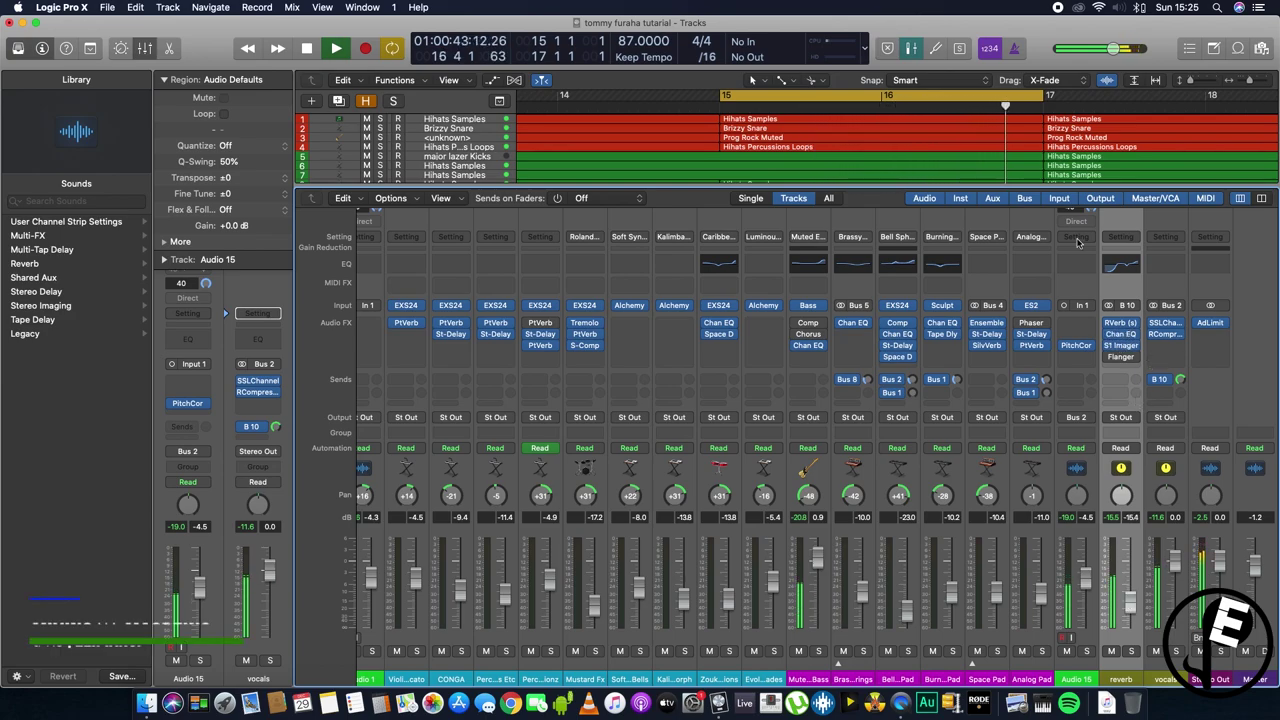
Step: Set the Decay of the reverb channel's RVerb to about 1.4 while auditioning the mix, and close the plug-in
{"action": "left_click", "coordinate": [1121, 330]}
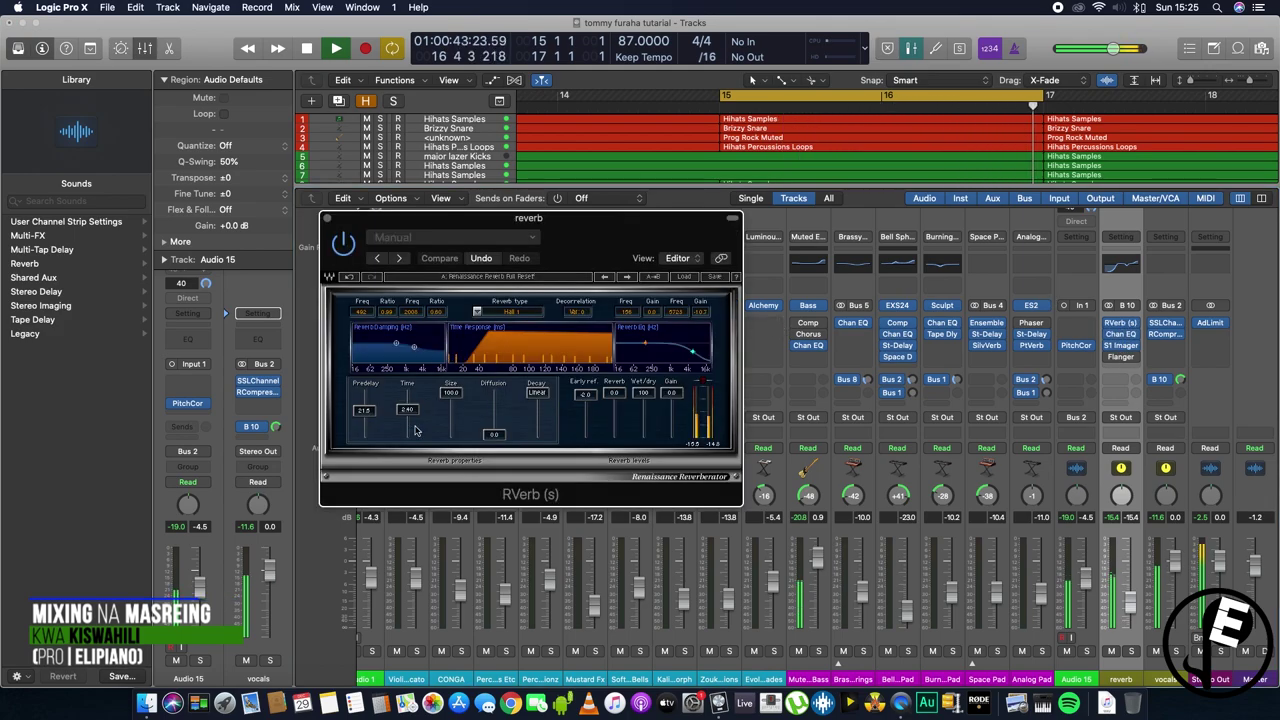
{"action": "left_click_drag", "start_coordinate": [537, 392], "coordinate": [537, 415]}
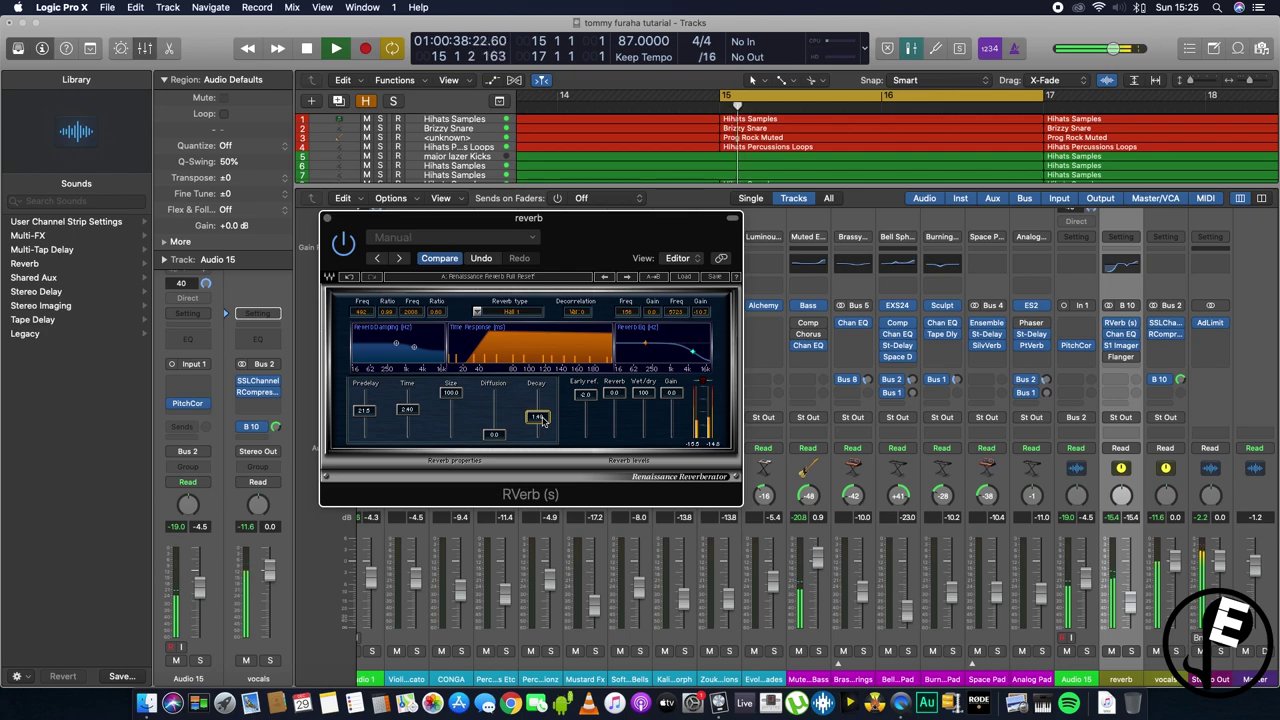
{"action": "key", "text": "space"}
{"action": "key", "text": "space"}
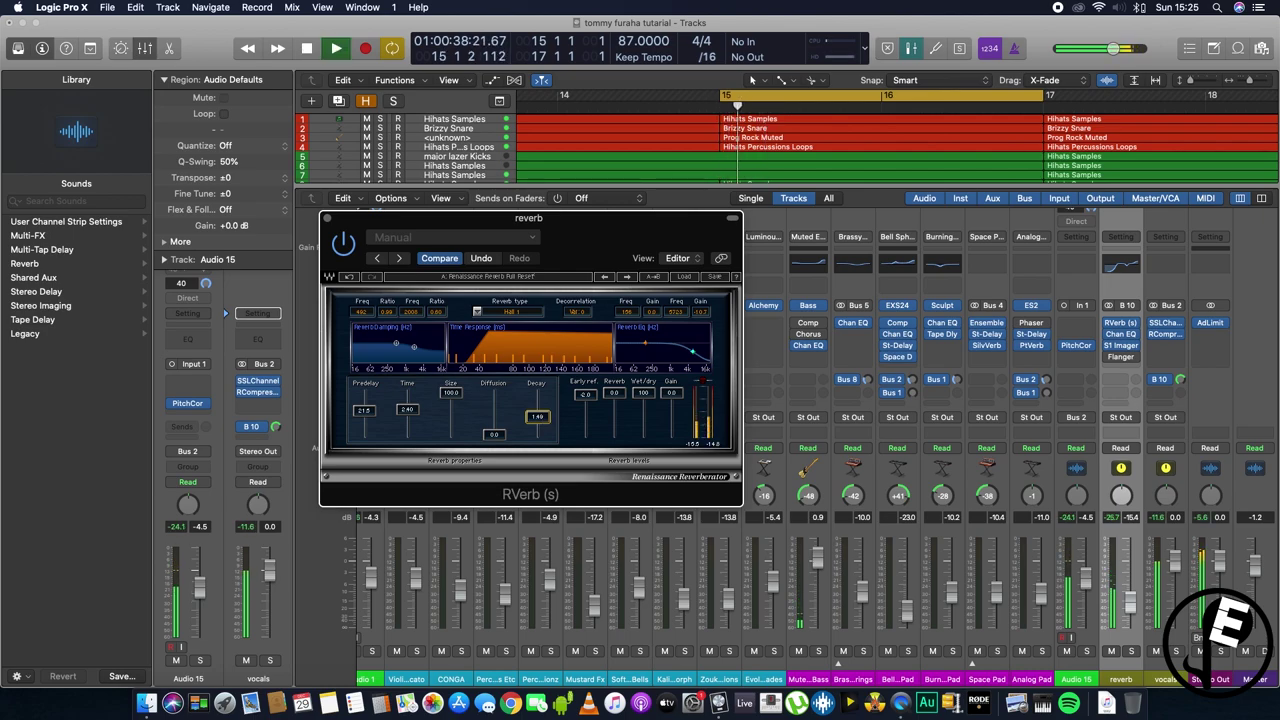
{"action": "left_click_drag", "start_coordinate": [541, 420], "coordinate": [541, 417]}
{"action": "left_click", "coordinate": [328, 219]}
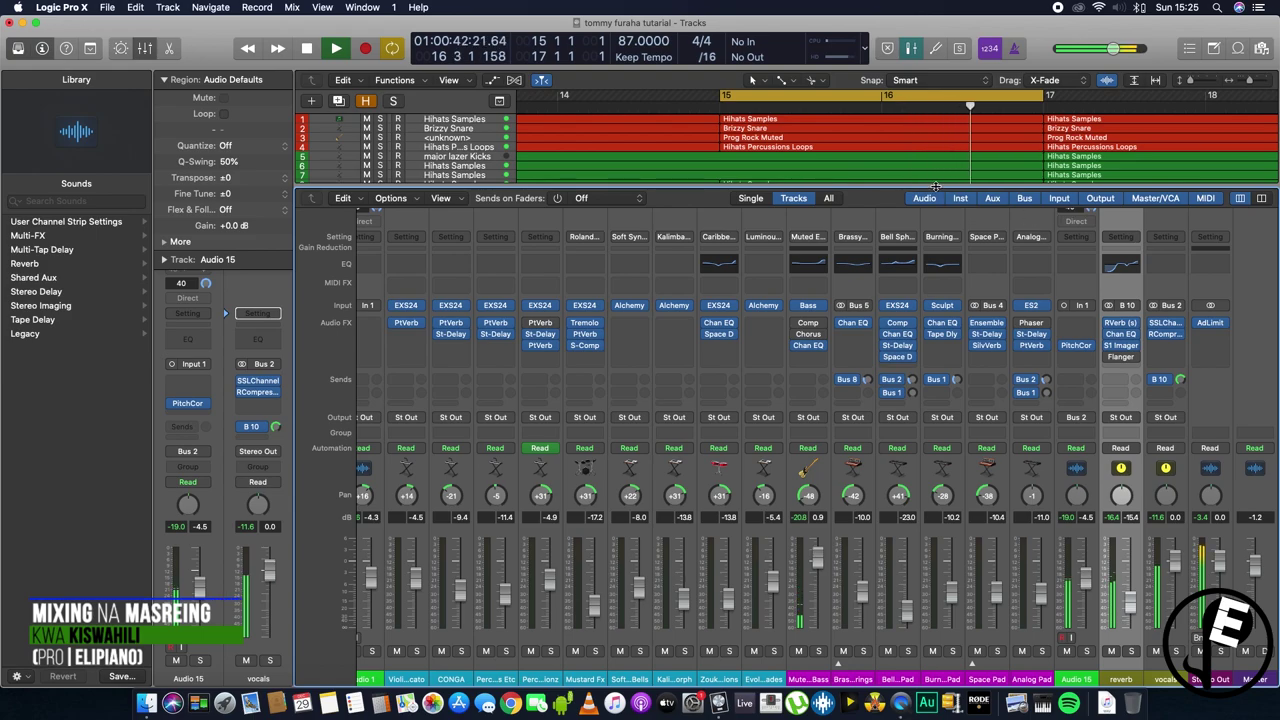
{"action": "key", "text": "space"}
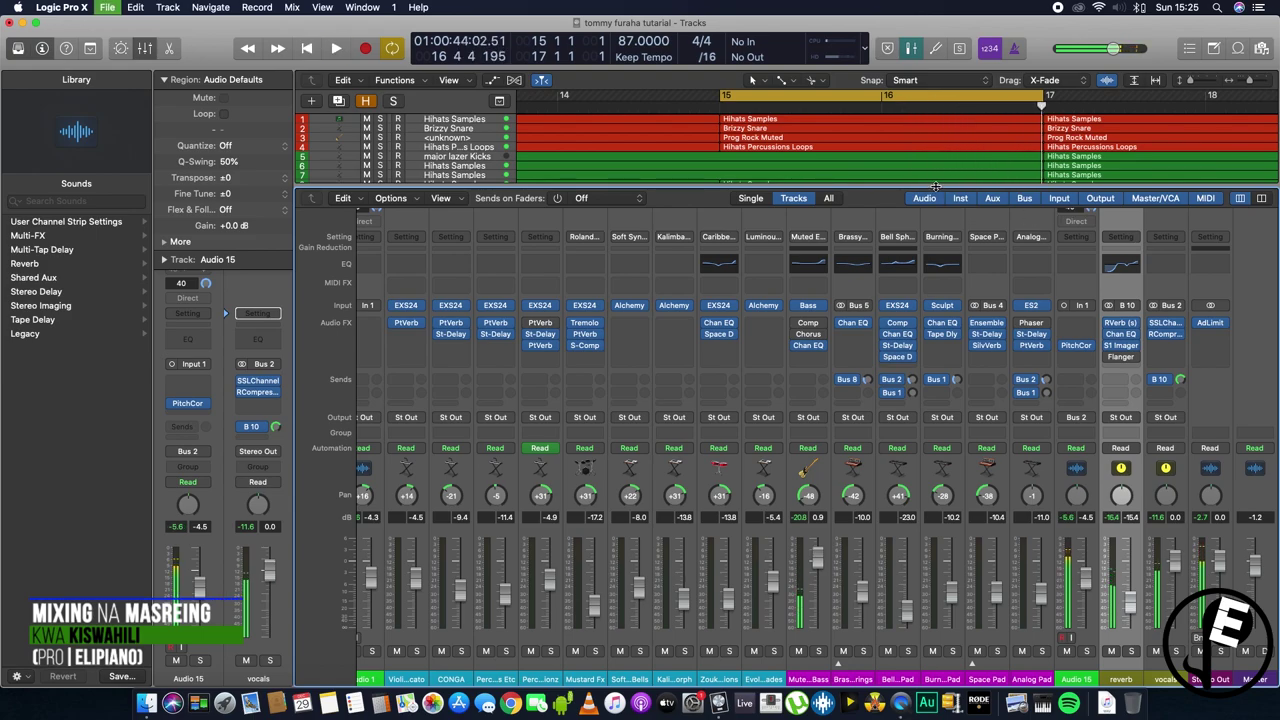